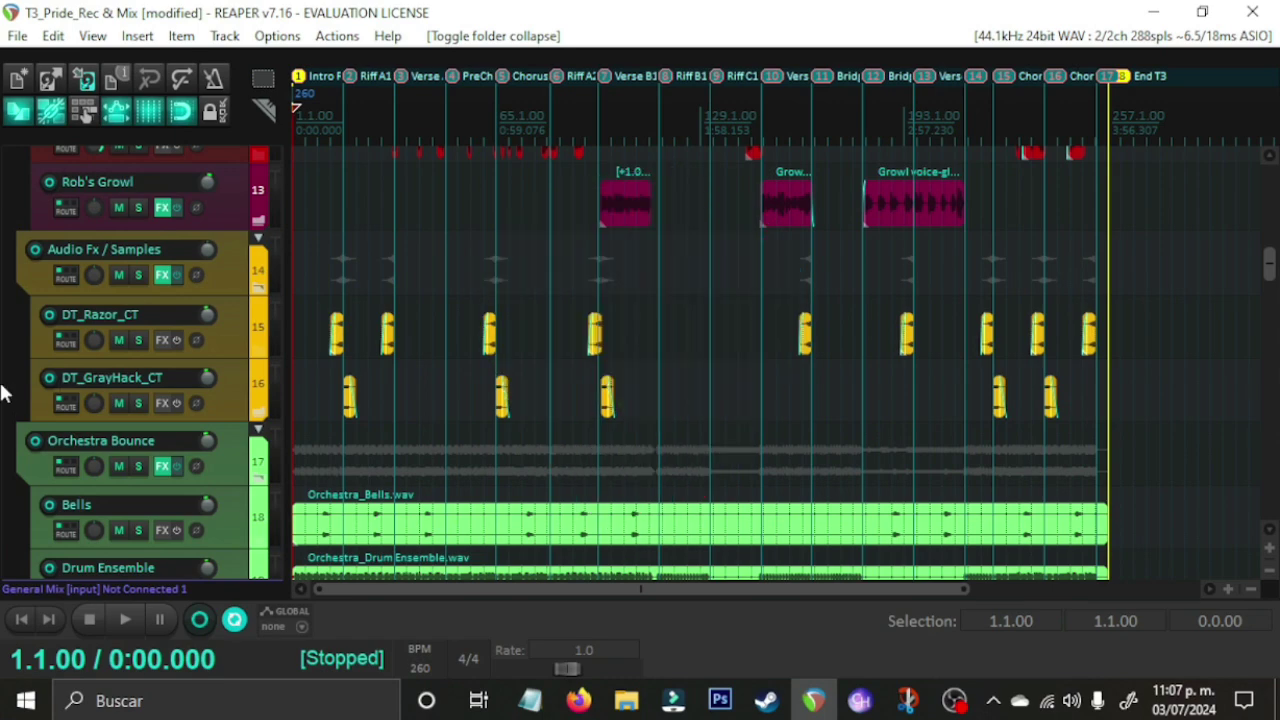
# Step: Look over the vocal tracks in the Vocals folder, from Mid Growl 1.1 - C to High growl - R
pyautogui.scroll(-5, 2, 393)
pyautogui.scroll(15, 2, 390)
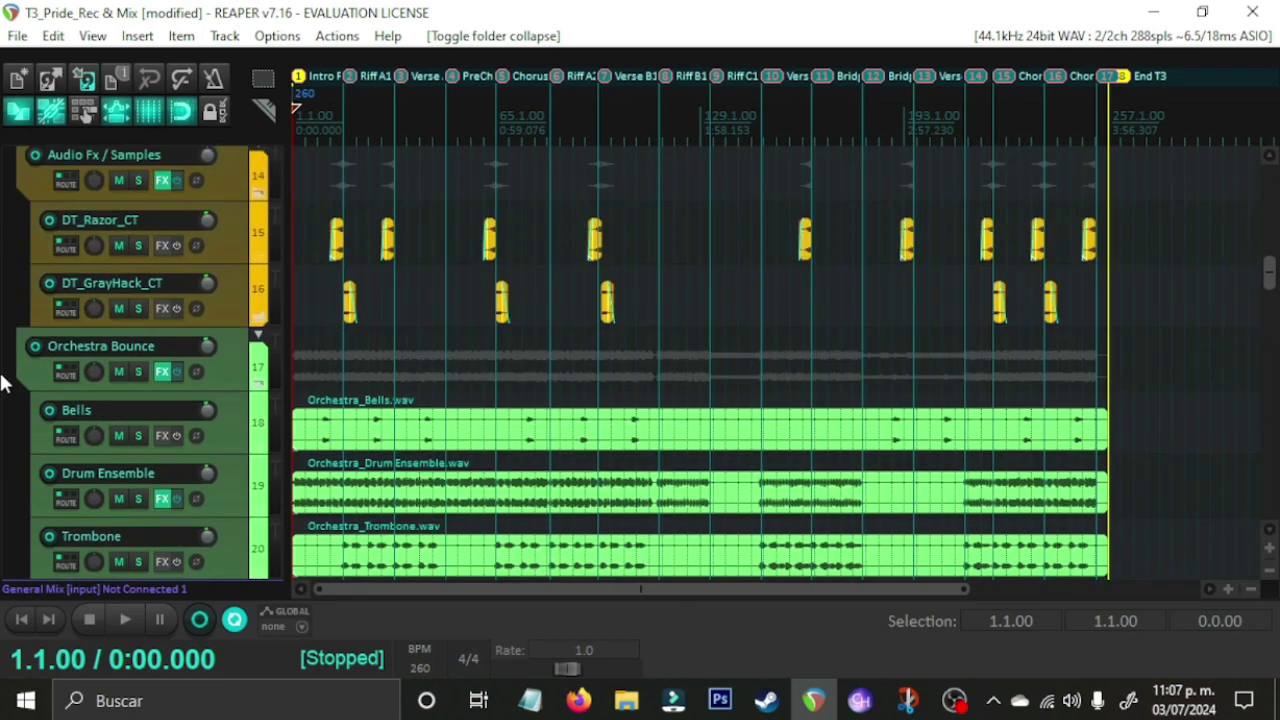
pyautogui.scroll(9, 2, 381)
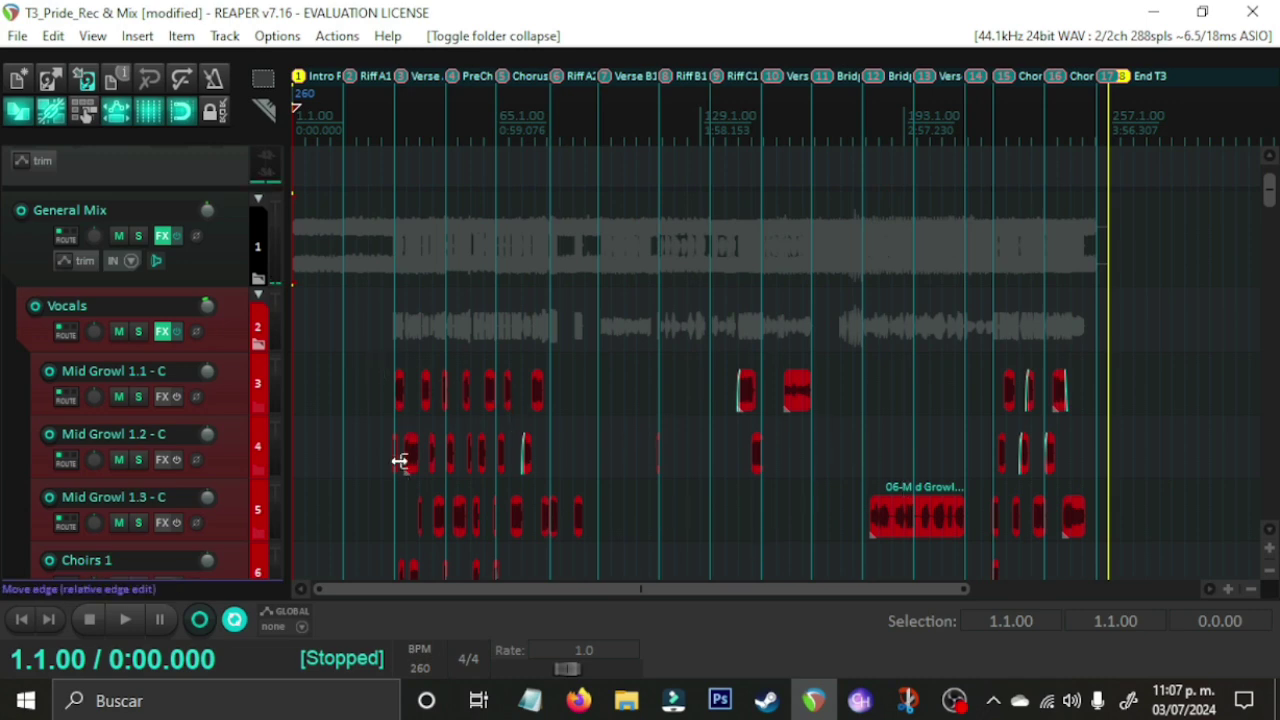
pyautogui.scroll(-4, 2, 398)
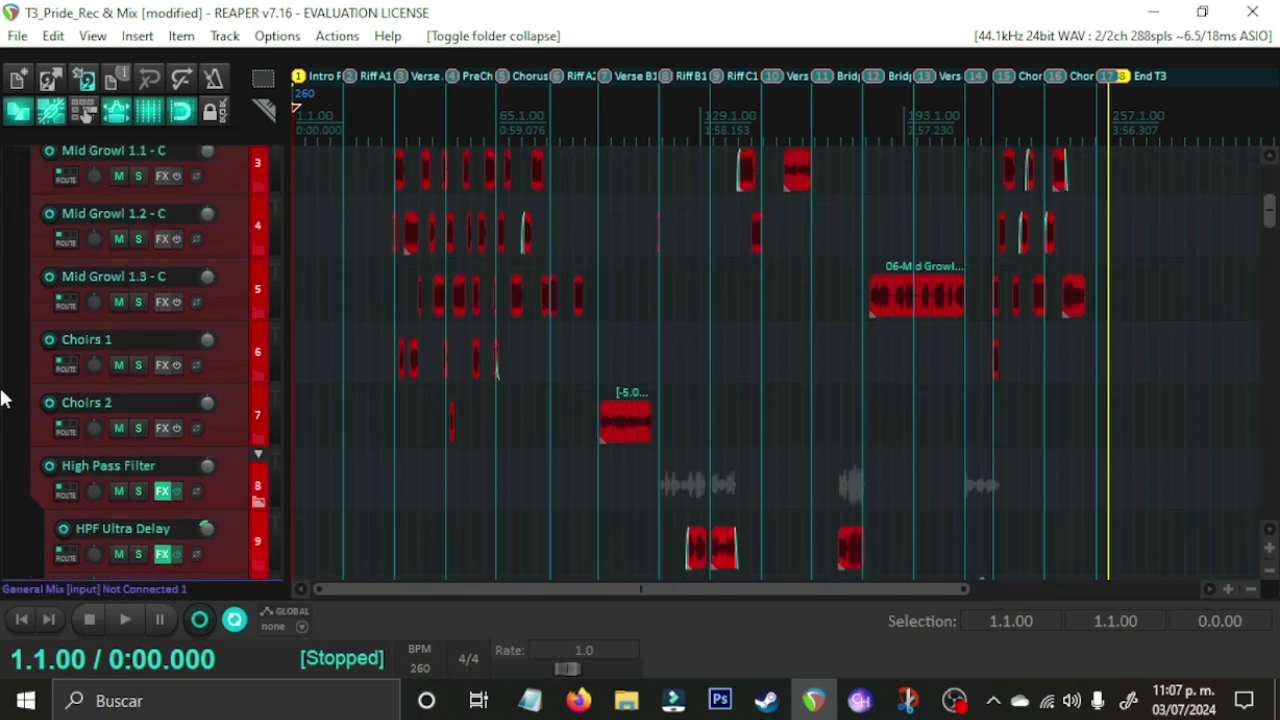
pyautogui.scroll(-3, 2, 398)
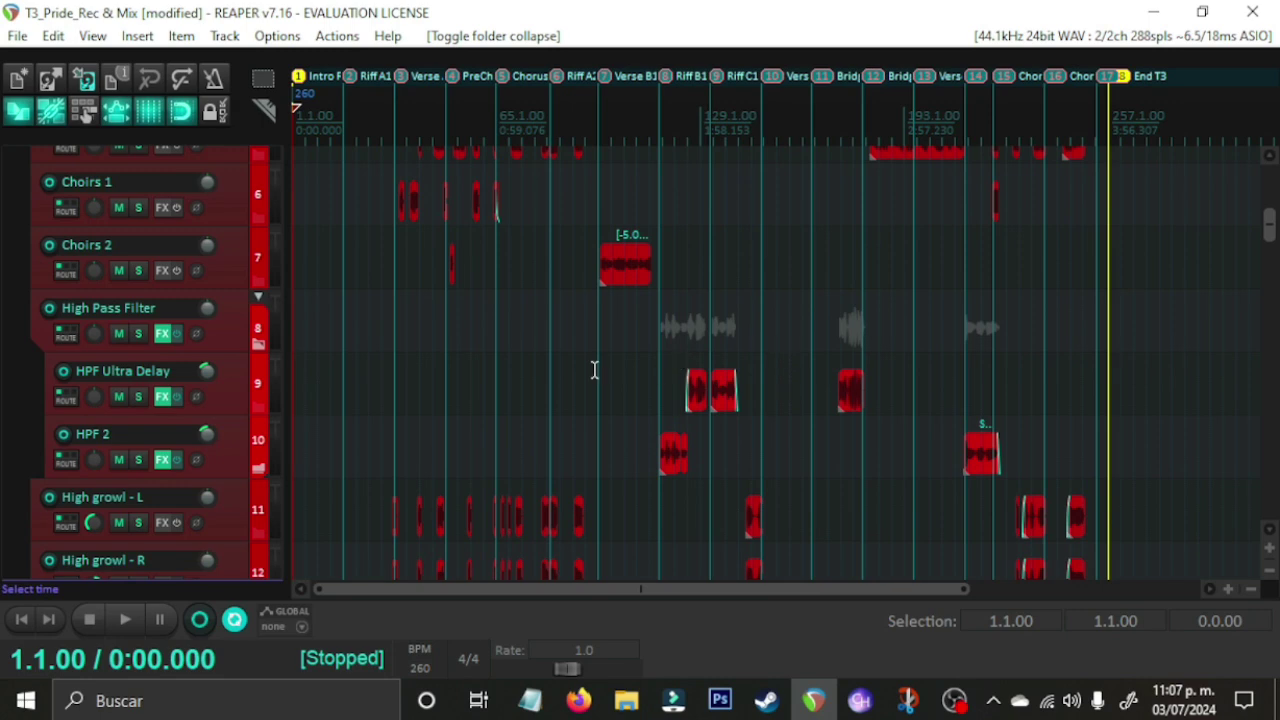
pyautogui.scroll(-1, 4, 398)
pyautogui.scroll(2, 4, 398)
pyautogui.scroll(3, 5, 400)
pyautogui.scroll(-8, 3, 370)
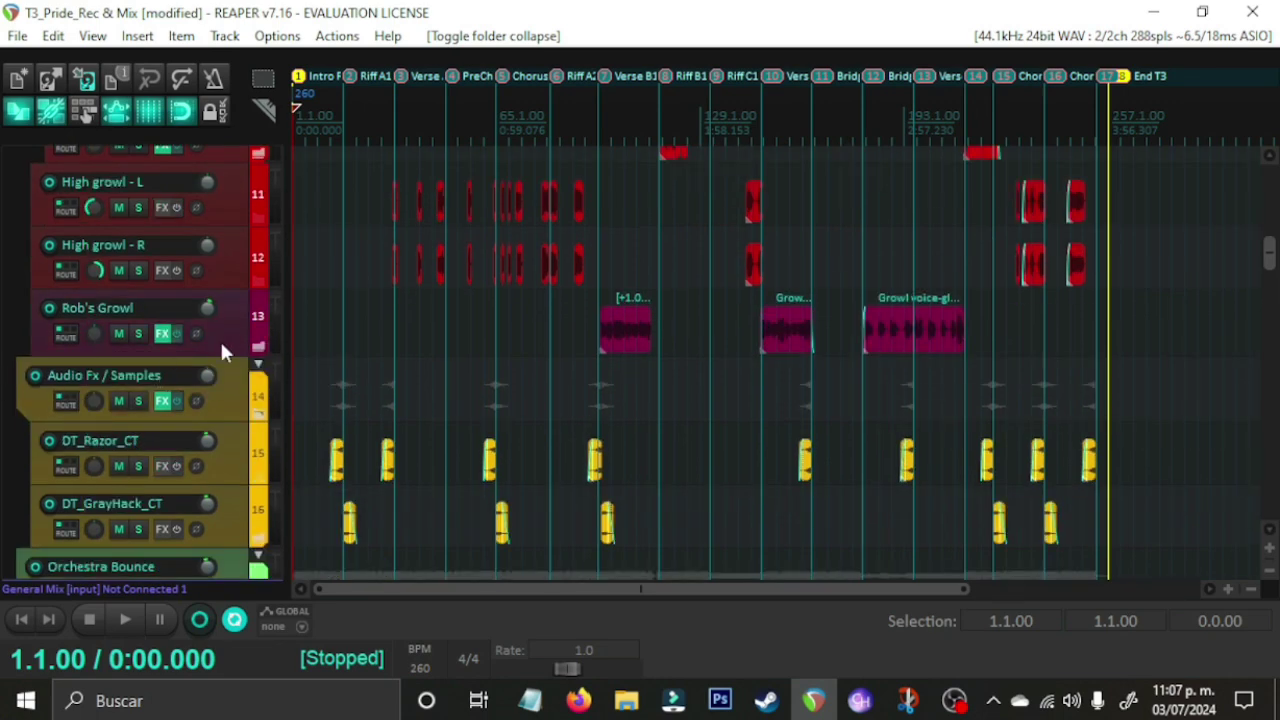
# Step: Highlight the purple growl track, the Audio Fx / Samples folder and its DT_Razor_CT track one after another to examine them
pyautogui.click(220, 335)
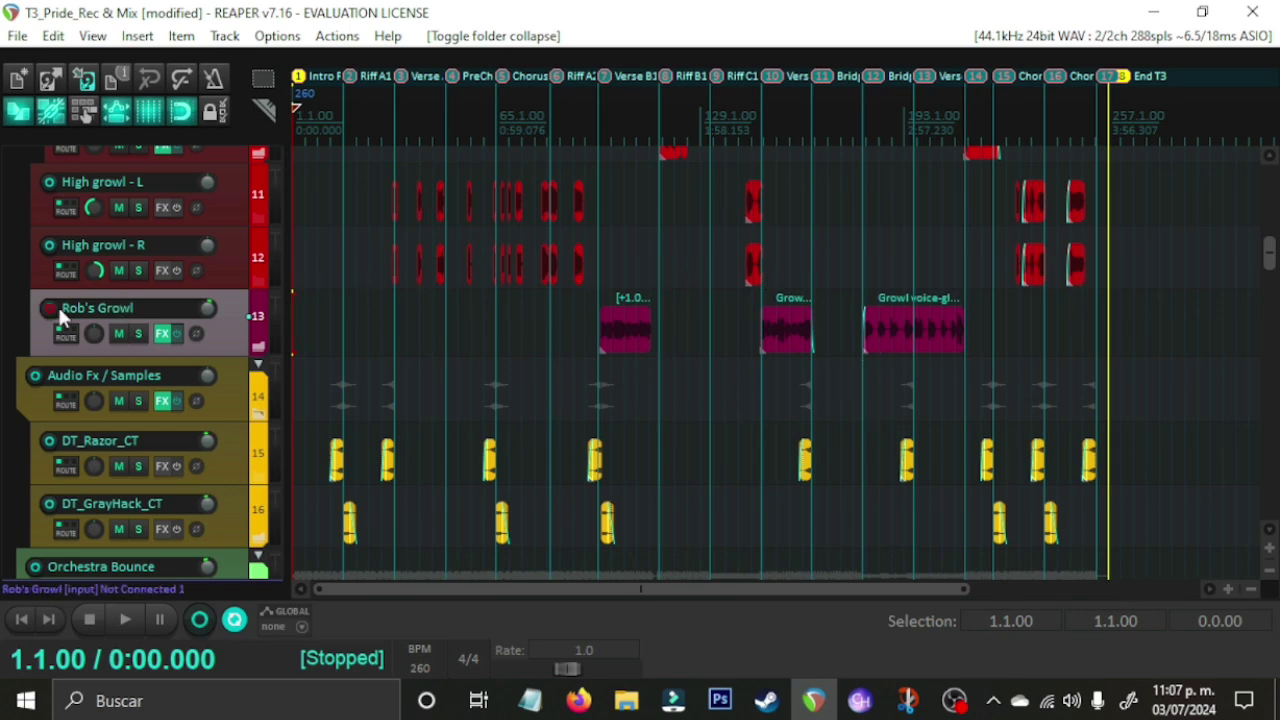
pyautogui.scroll(-1, 3, 314)
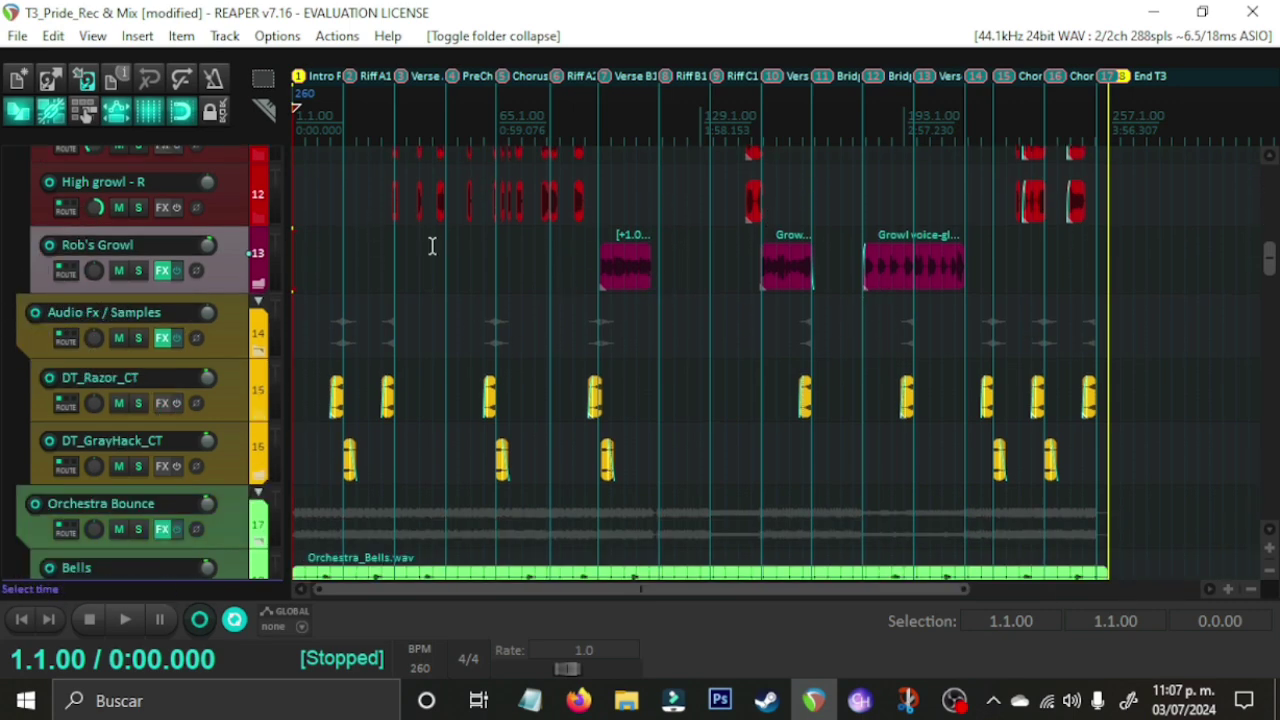
pyautogui.scroll(-1, 3, 291)
pyautogui.click(231, 268)
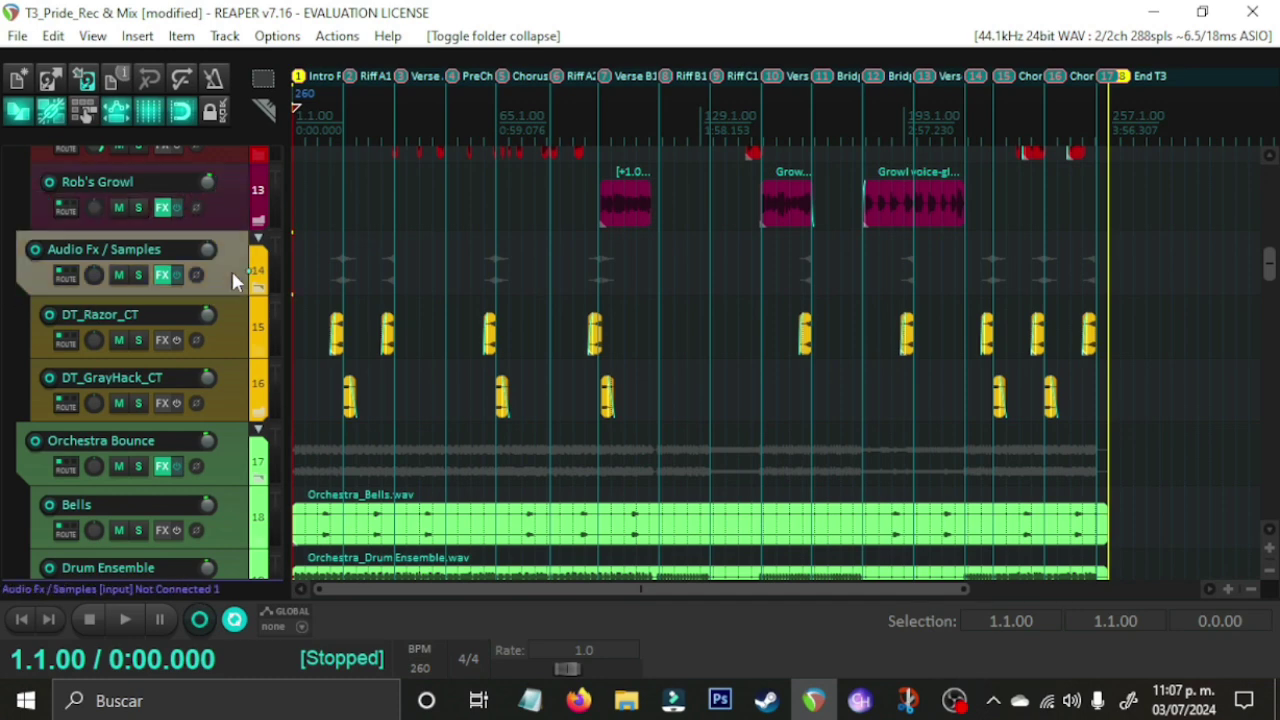
pyautogui.click(240, 340)
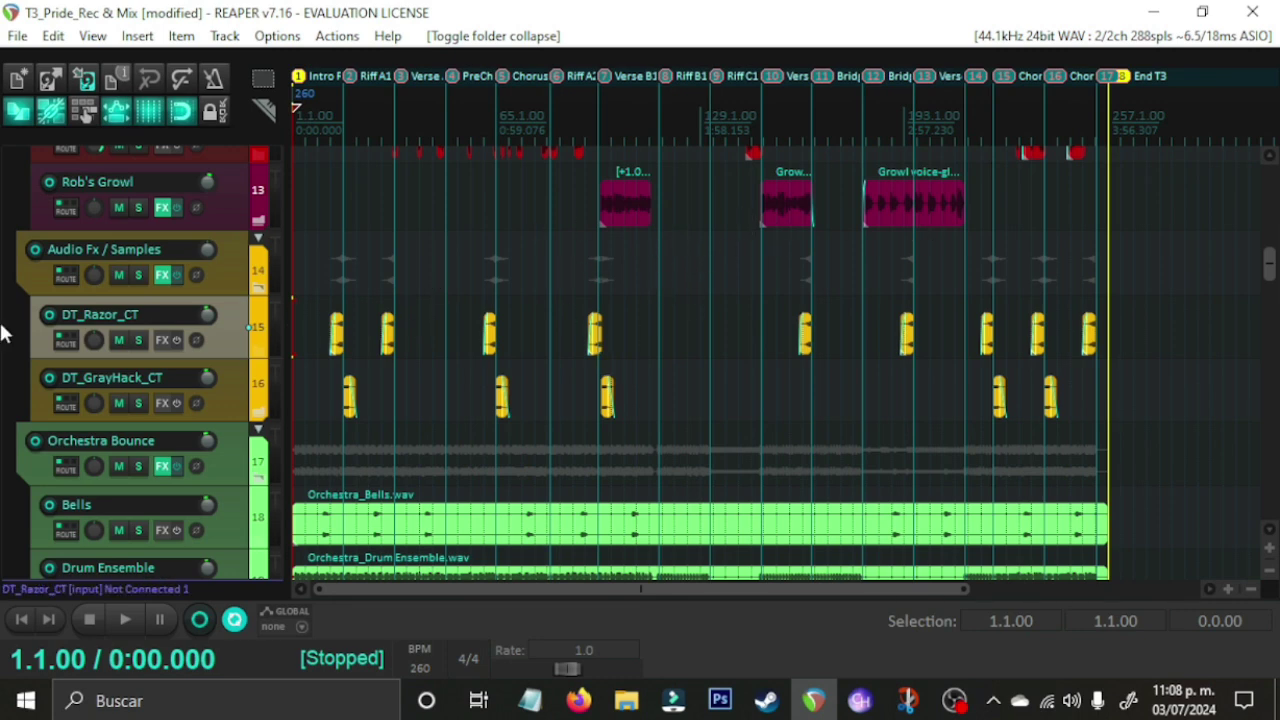
# Step: Look through the orchestra stems in the Orchestra Bounce folder, from Bells to Violins
pyautogui.scroll(-4, 5, 340)
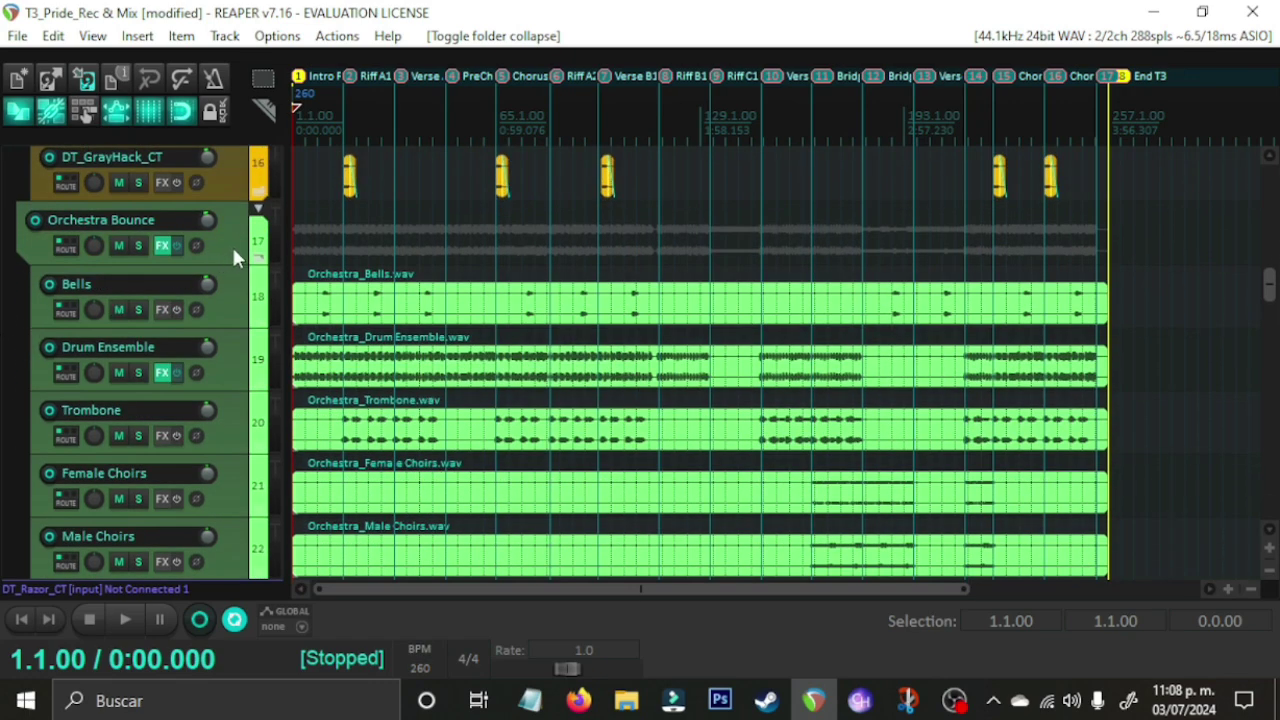
pyautogui.scroll(-2, 5, 388)
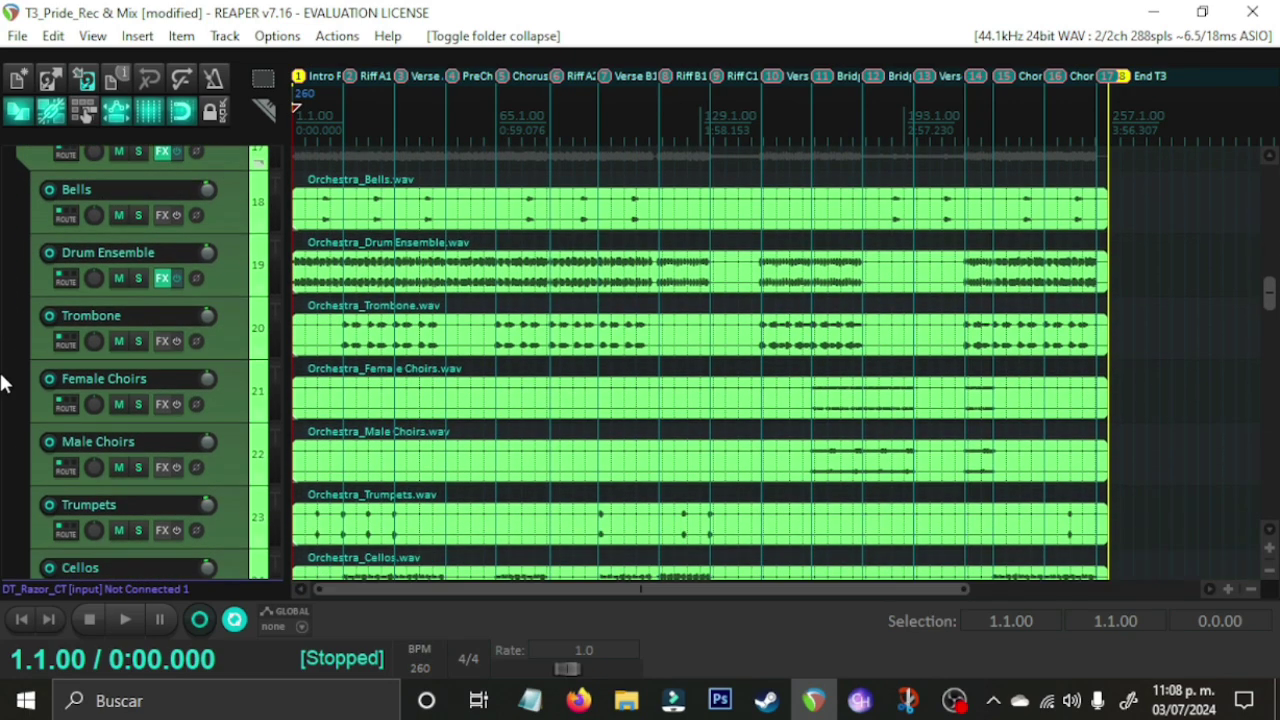
pyautogui.scroll(1, 5, 388)
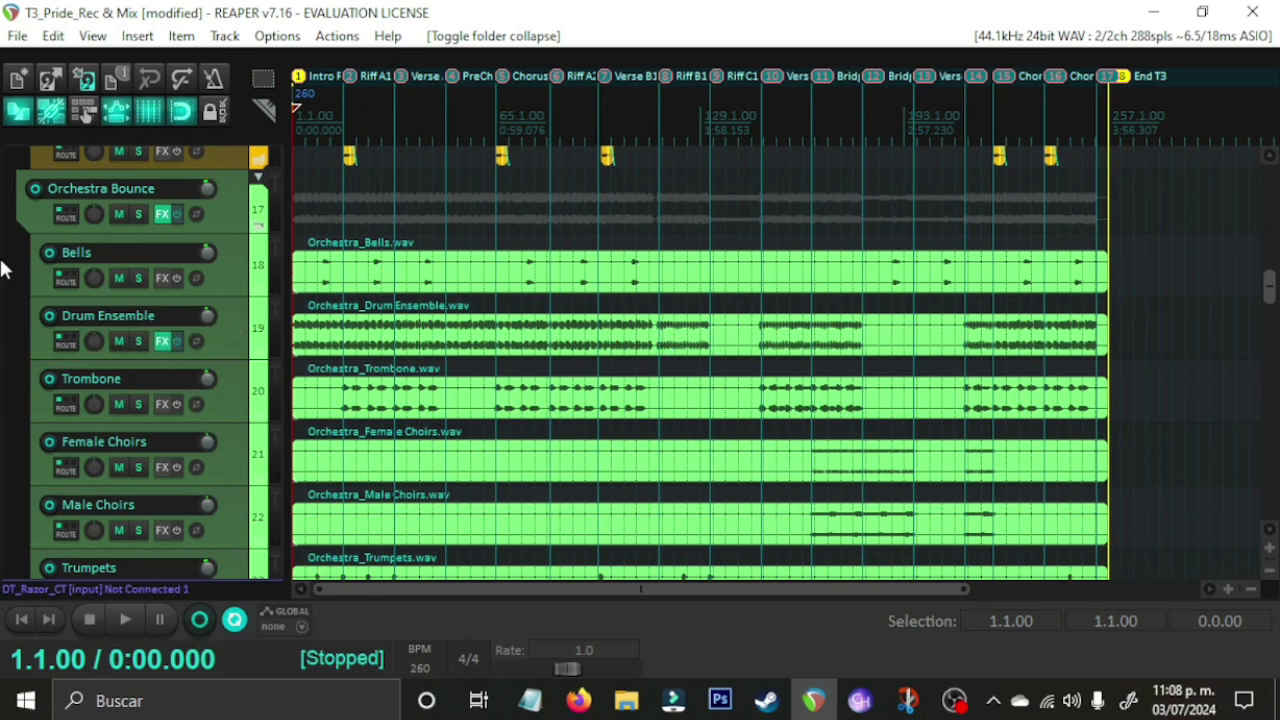
pyautogui.scroll(-5, 4, 288)
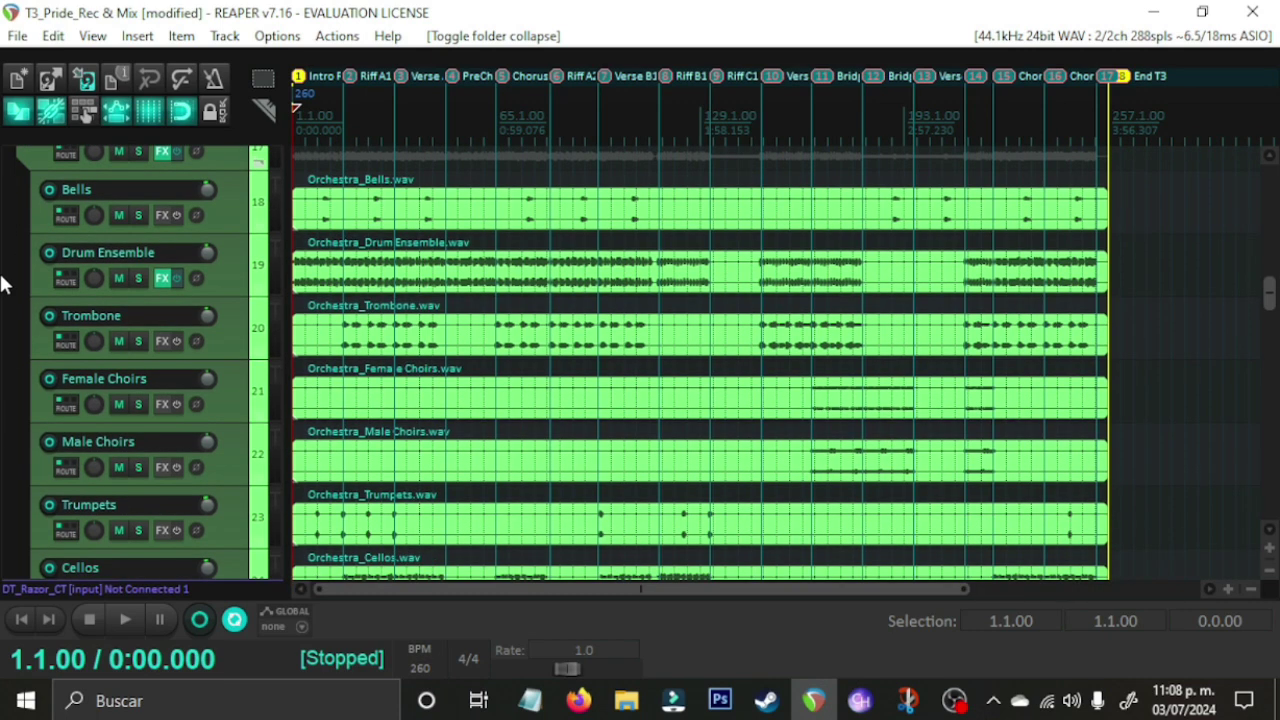
pyautogui.scroll(-5, 4, 288)
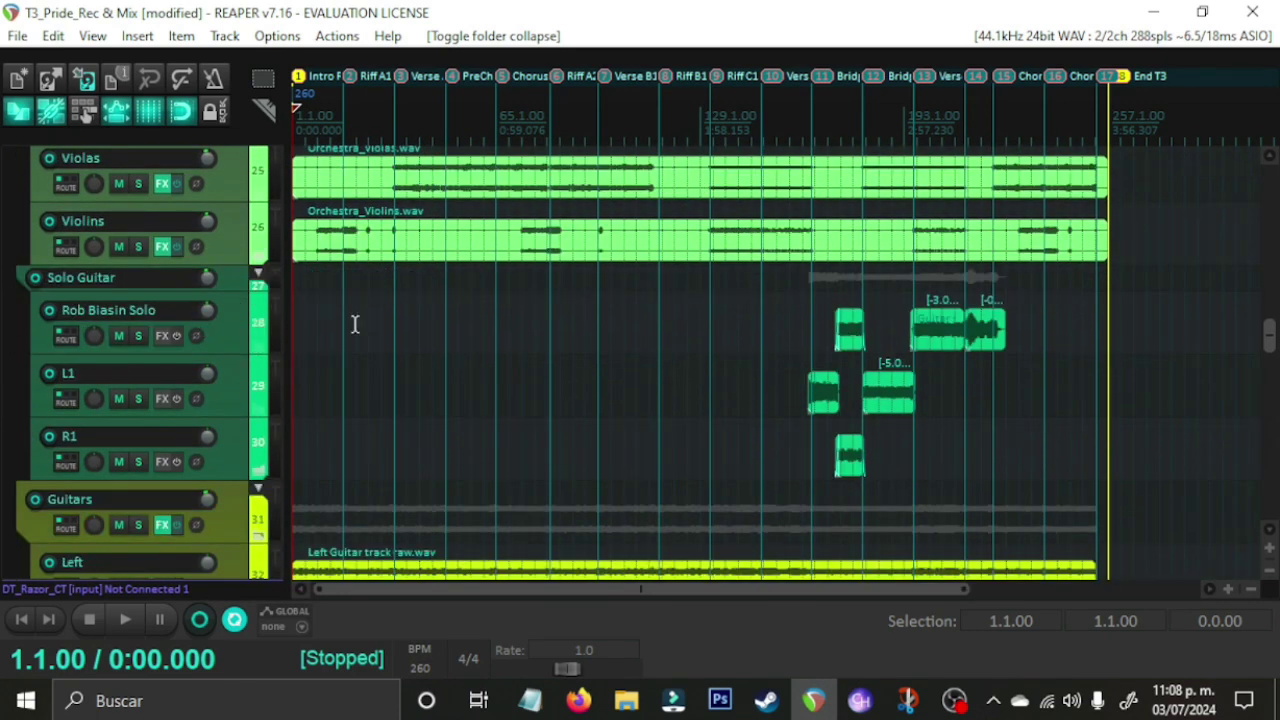
# Step: Select all clips on the three tracks of the Solo Guitar folder and clear the selection again
pyautogui.moveTo(1053, 304); pyautogui.dragTo(748, 470)
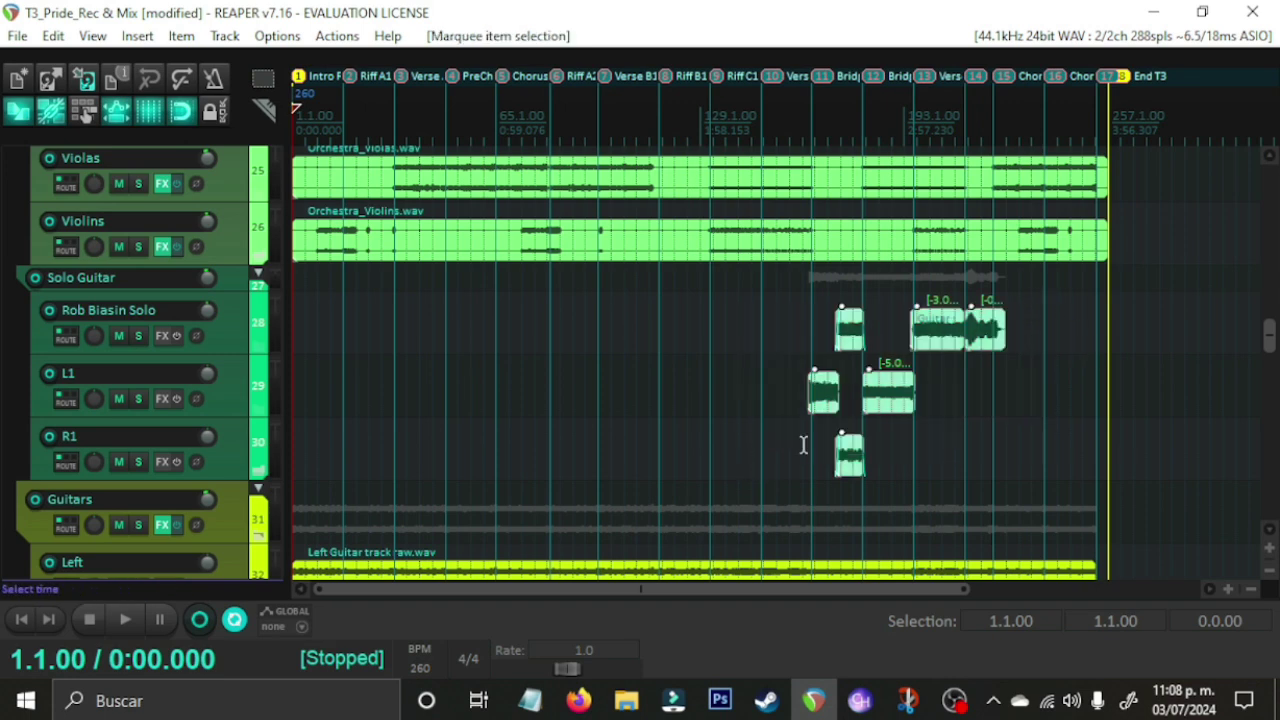
pyautogui.click(751, 337)
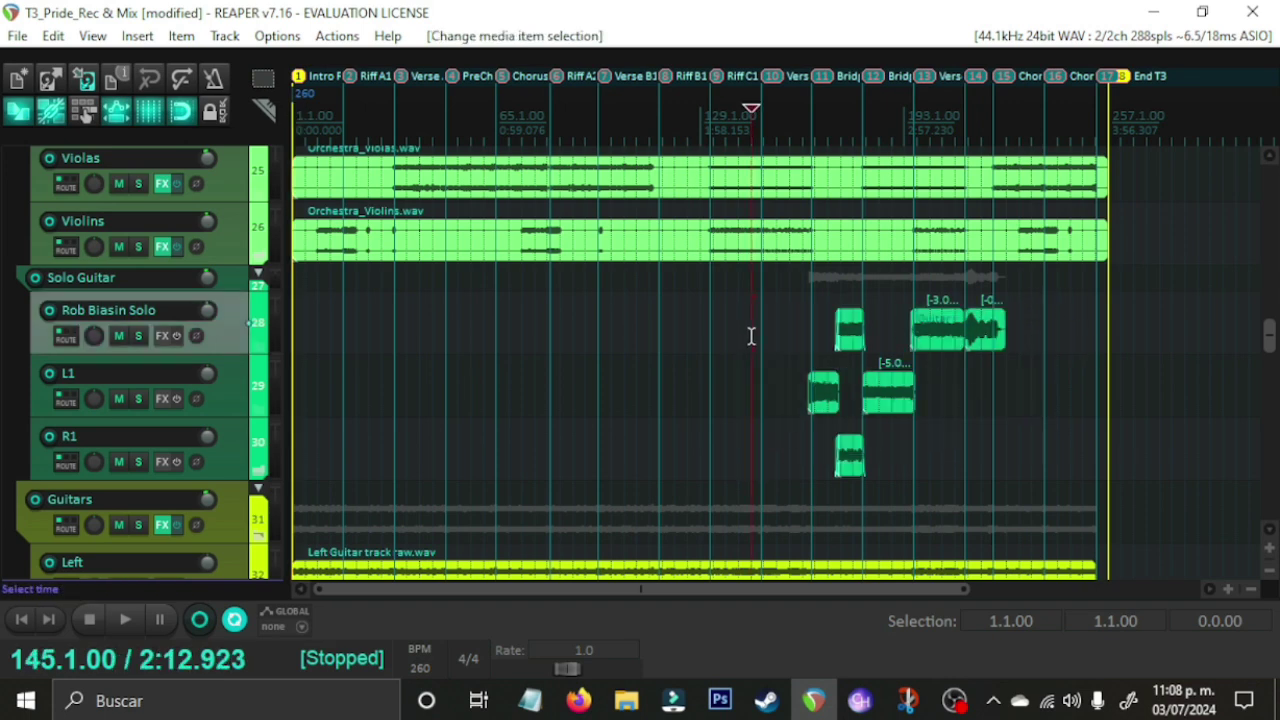
# Step: Look over the Guitars, Bass and drum tracks, down to Mono Ambionce'
pyautogui.scroll(-3, 5, 343)
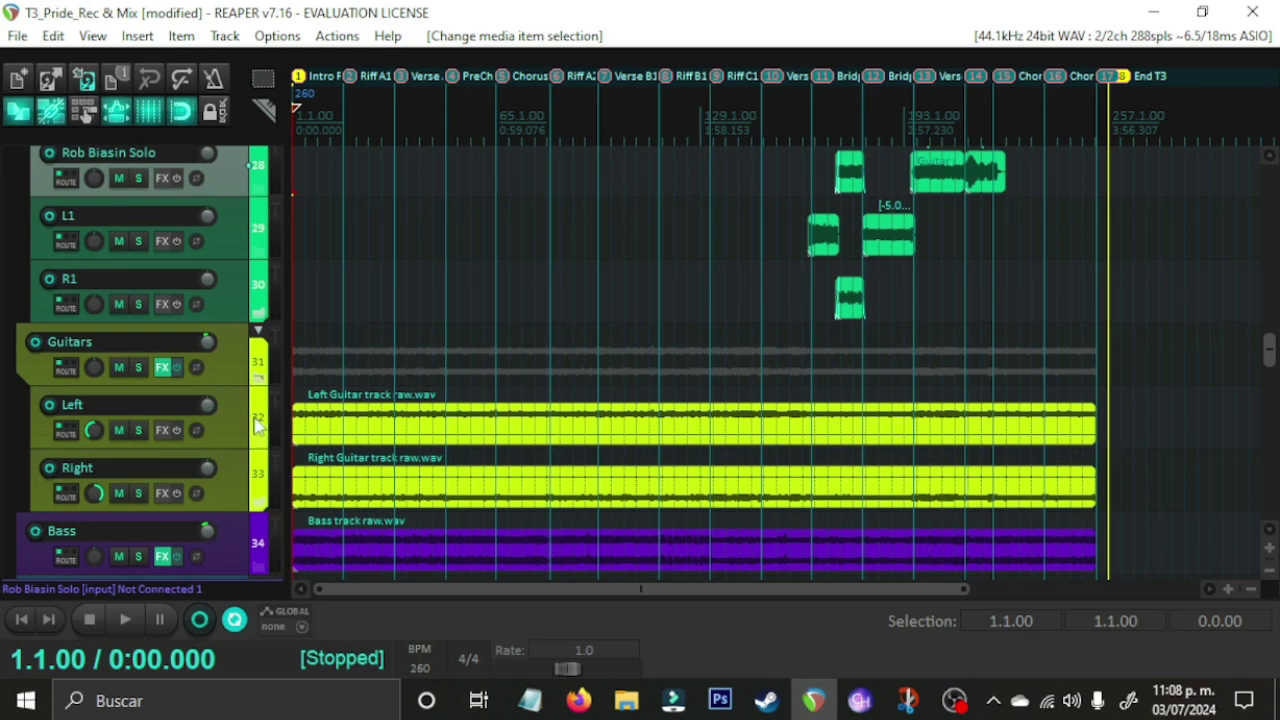
pyautogui.scroll(-2, 5, 403)
pyautogui.scroll(-4, 5, 425)
pyautogui.scroll(-5, 5, 320)
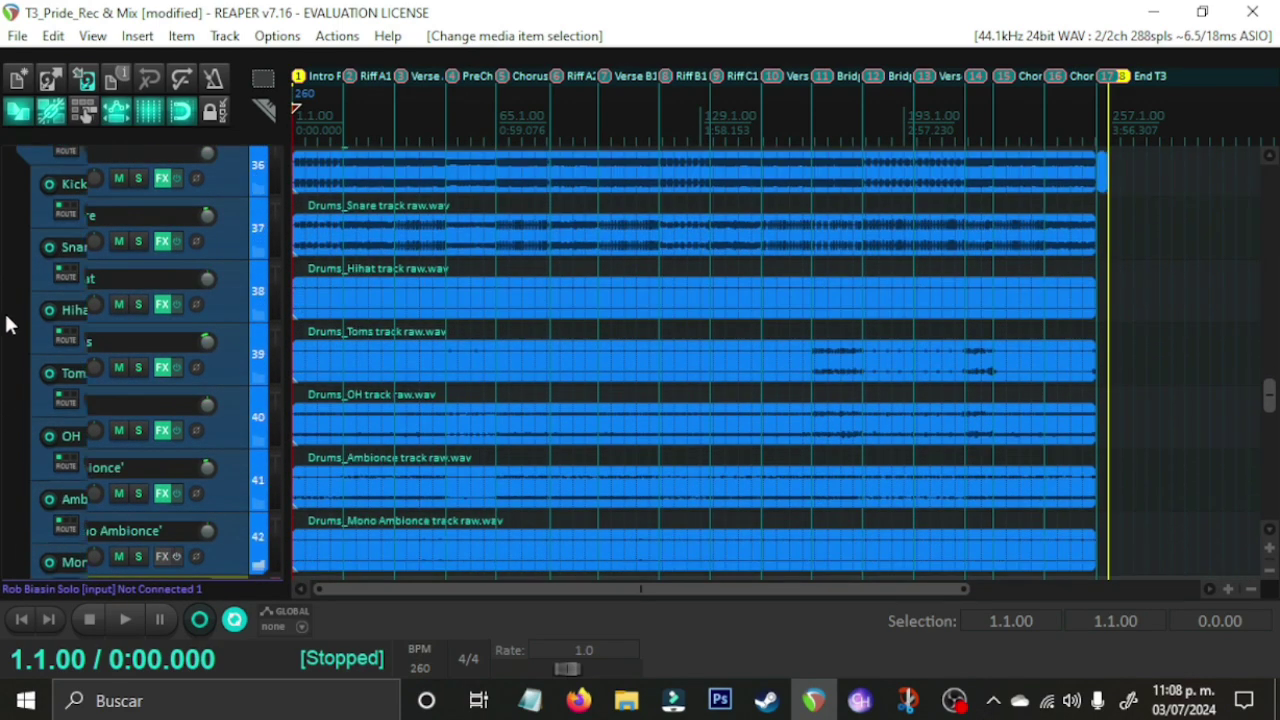
pyautogui.scroll(-1, 5, 340)
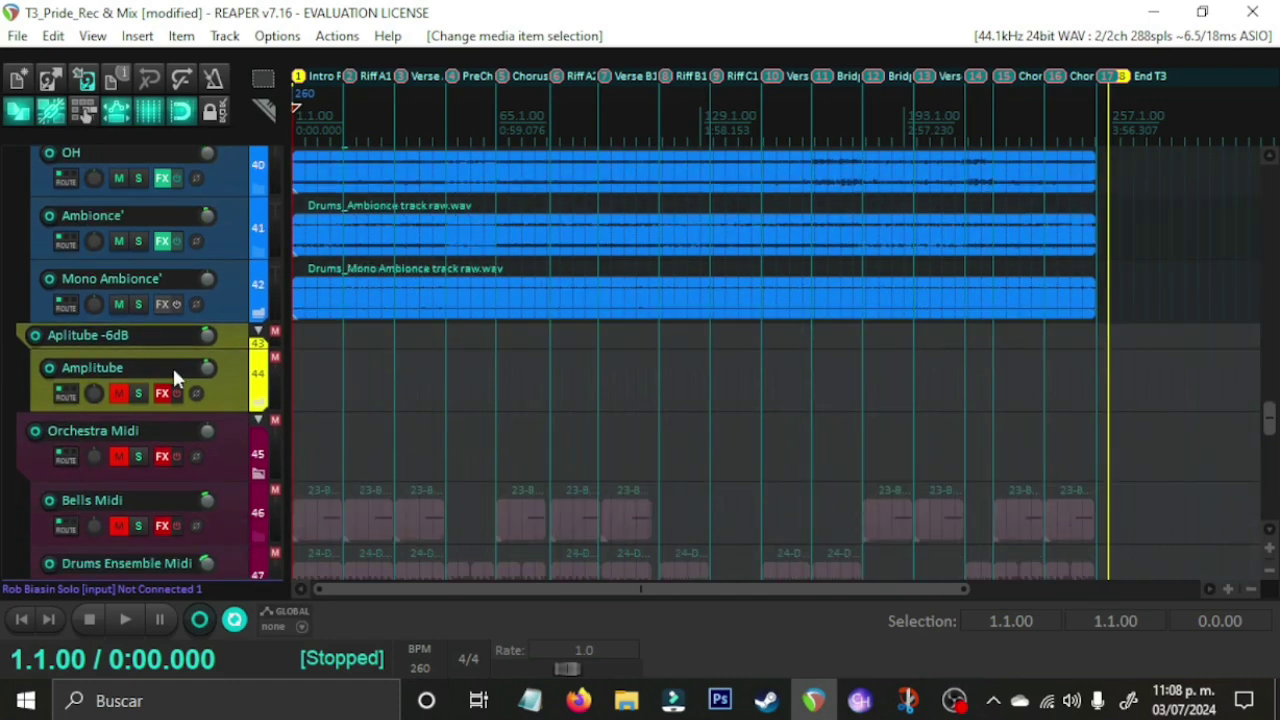
# Step: Select the Amplitube track, open its AmpliTube 4 effect and show the Stomp A pedals with the full control strip
pyautogui.click(232, 372)
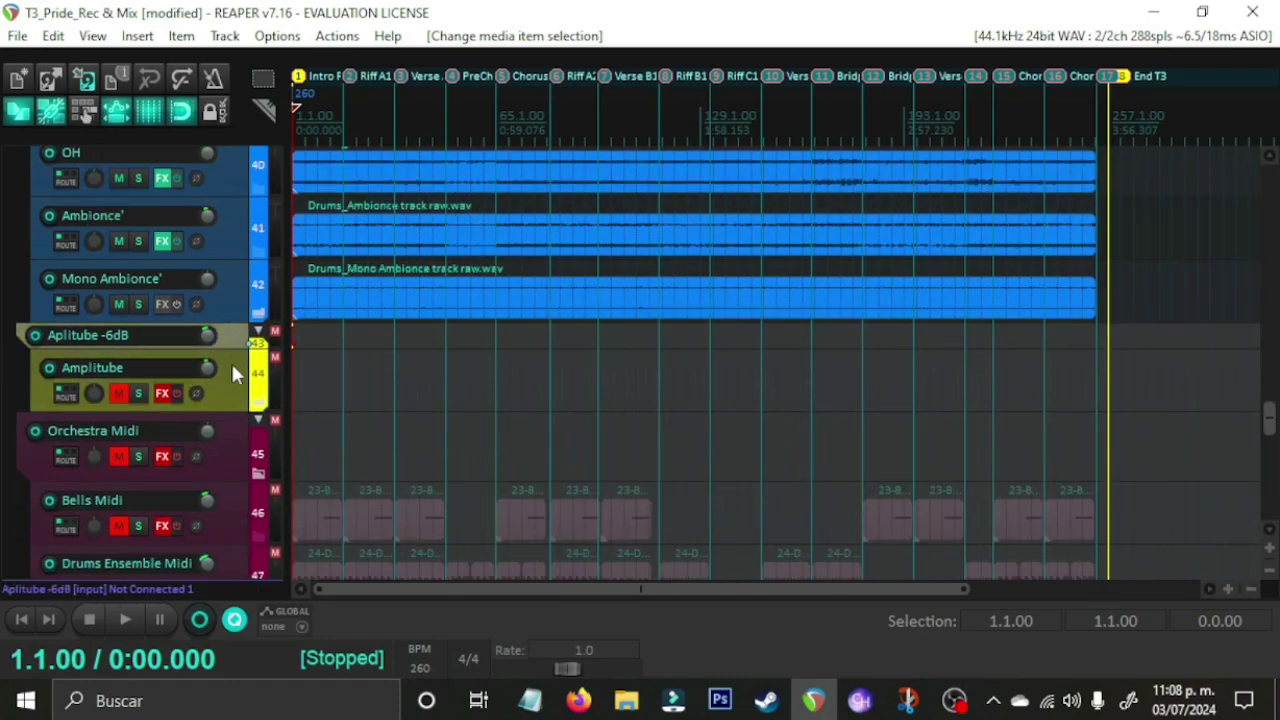
pyautogui.scroll(-1, 6, 410)
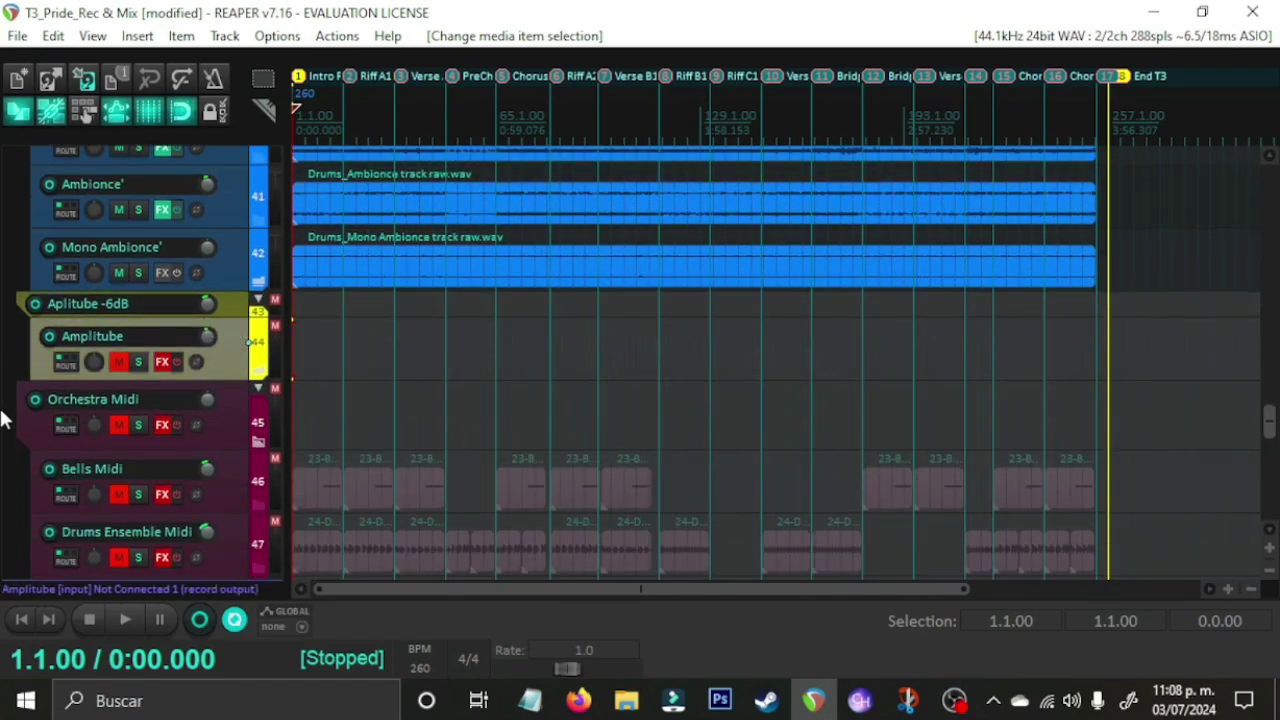
pyautogui.click(161, 362)
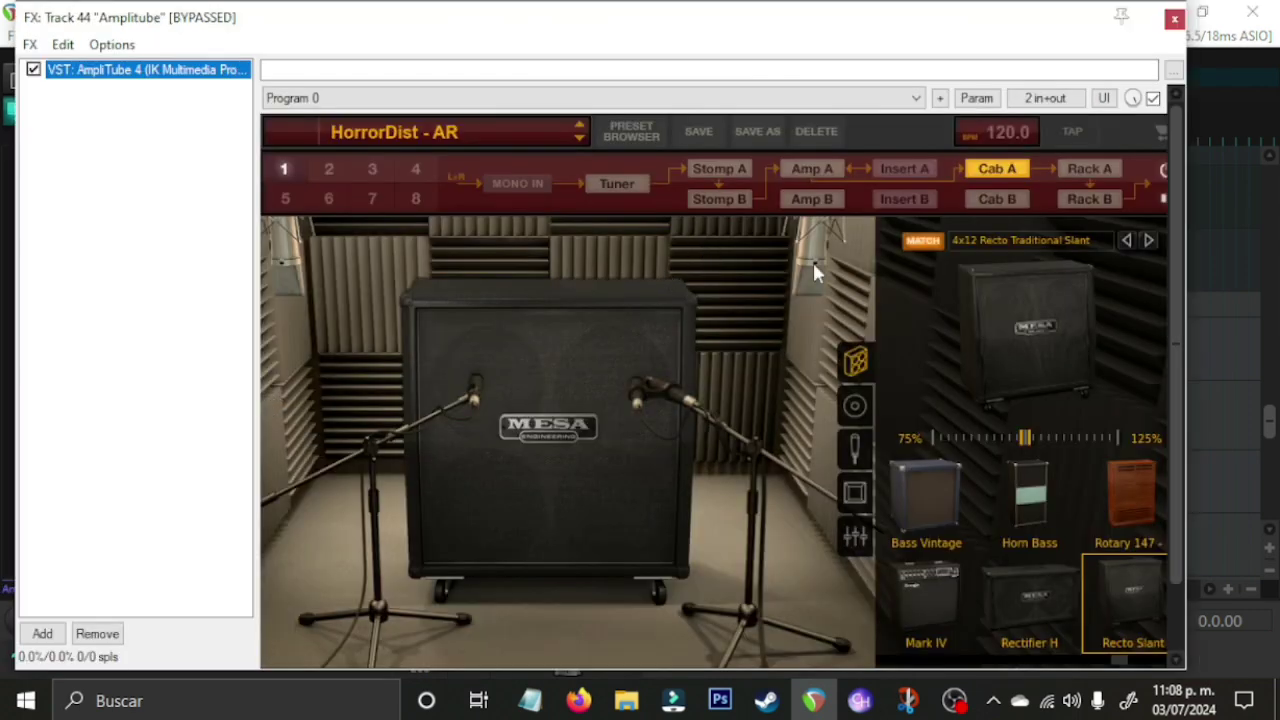
pyautogui.click(731, 175)
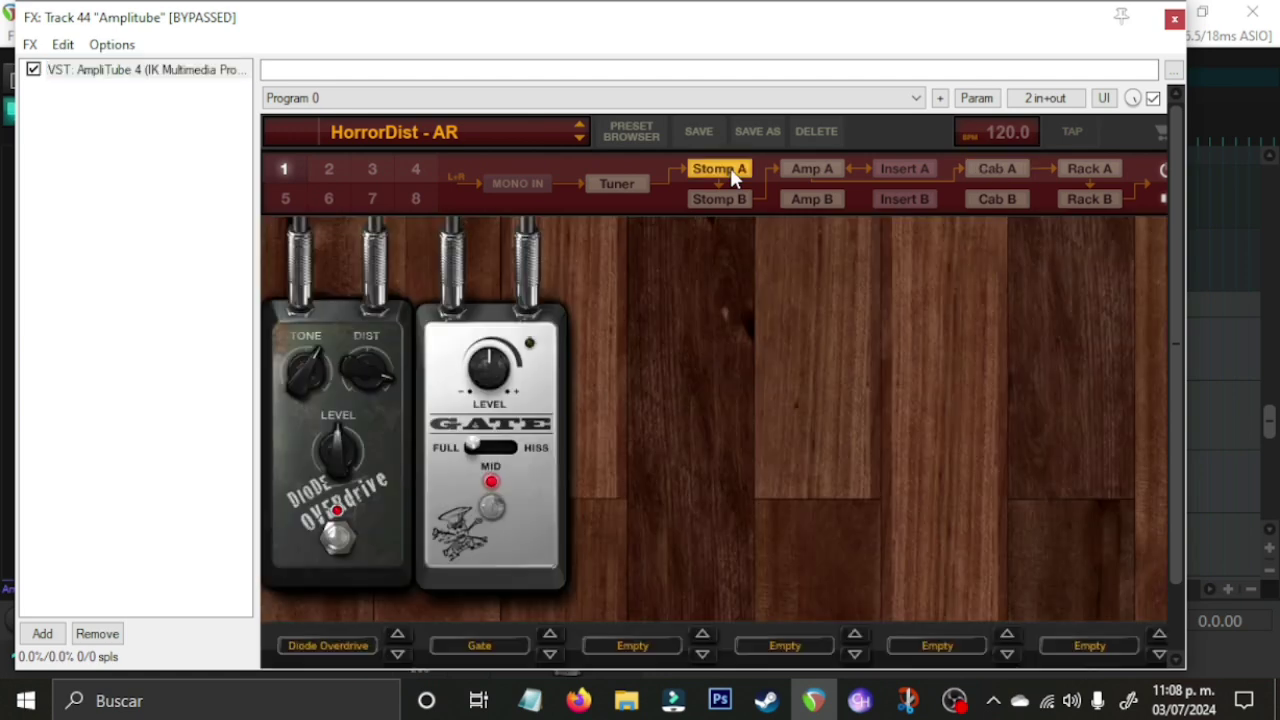
pyautogui.moveTo(1178, 276); pyautogui.dragTo(1139, 336)
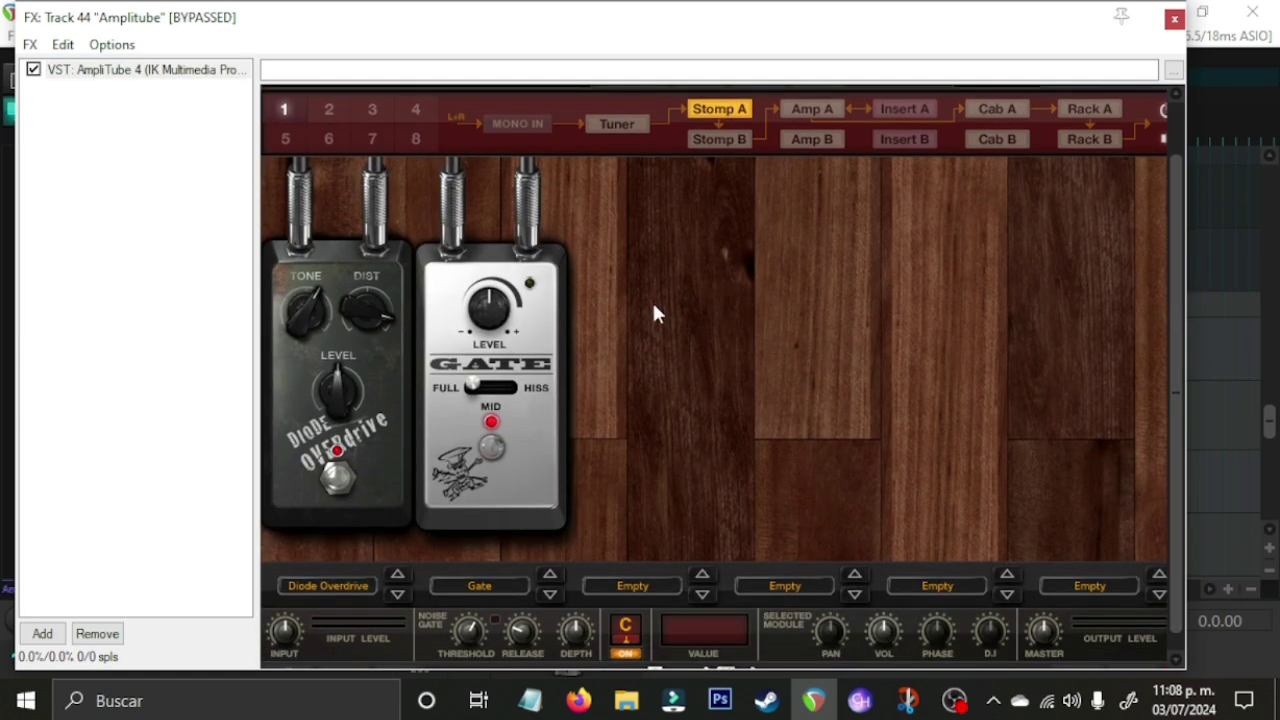
# Step: Examine the Amp A, Tuner and Stomp A modules in AmpliTube 4 and close the effects window
pyautogui.click(806, 106)
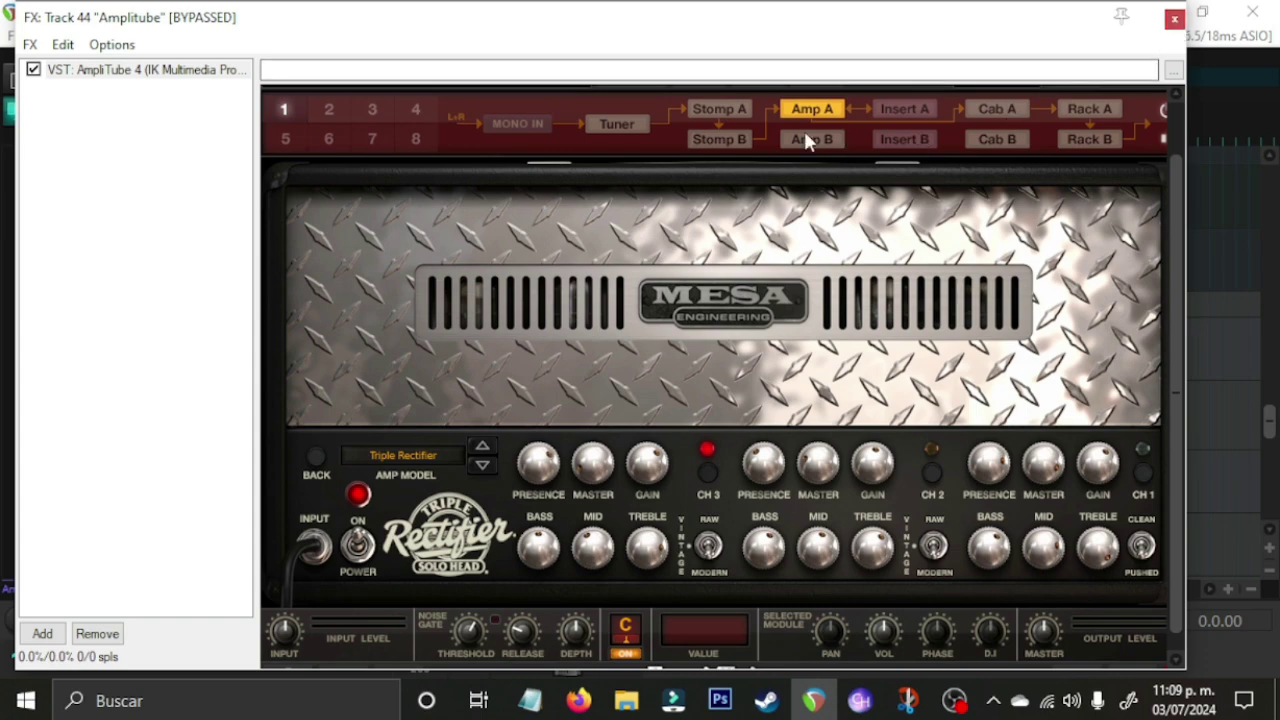
pyautogui.click(715, 109)
pyautogui.click(616, 123)
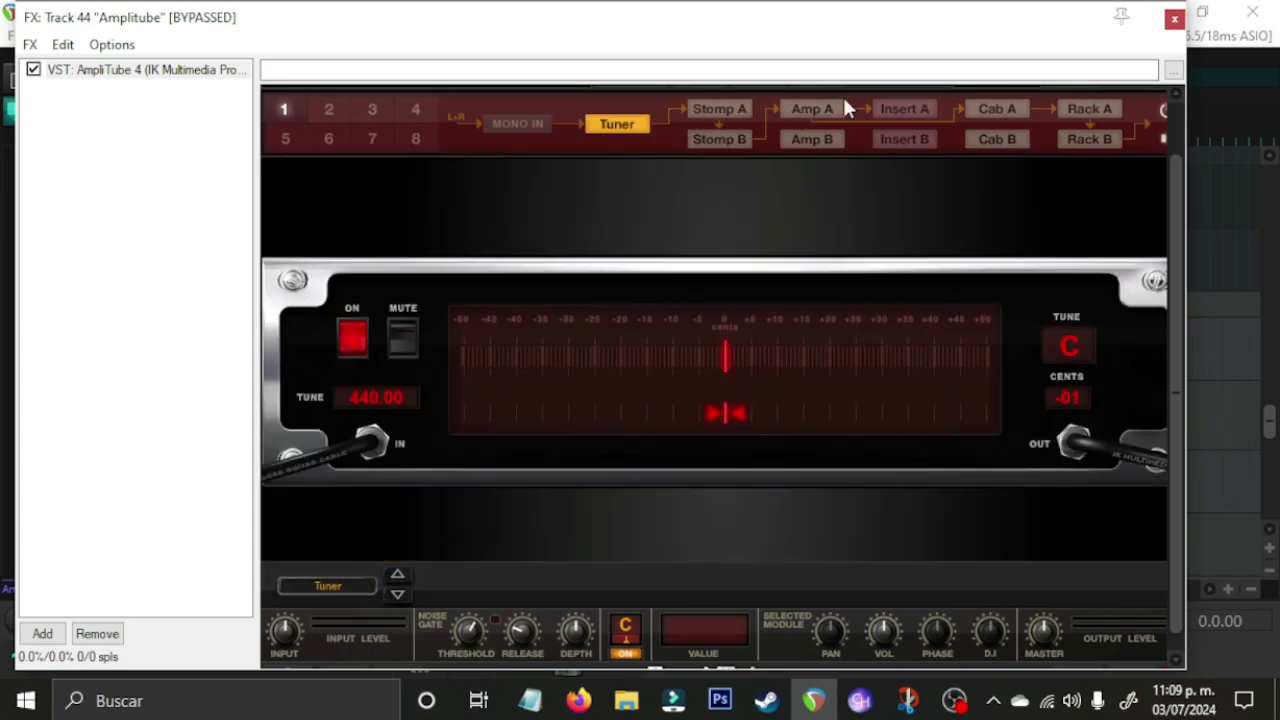
pyautogui.click(810, 110)
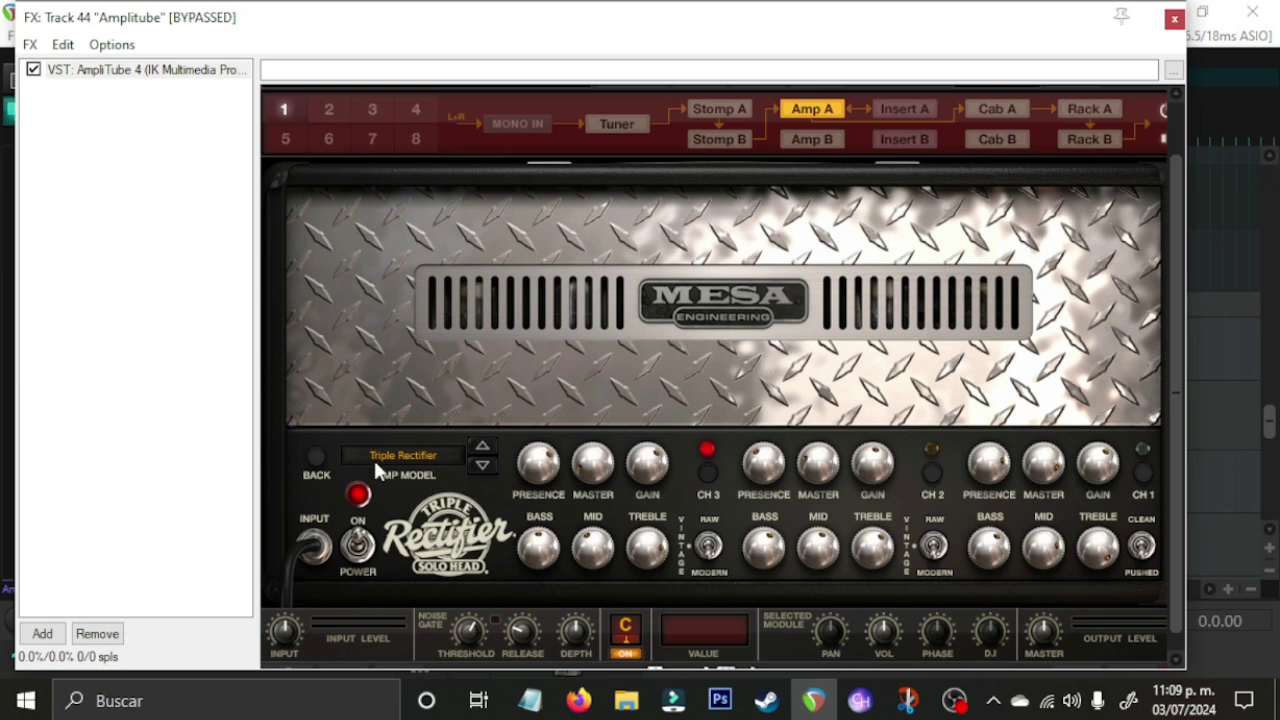
pyautogui.click(712, 110)
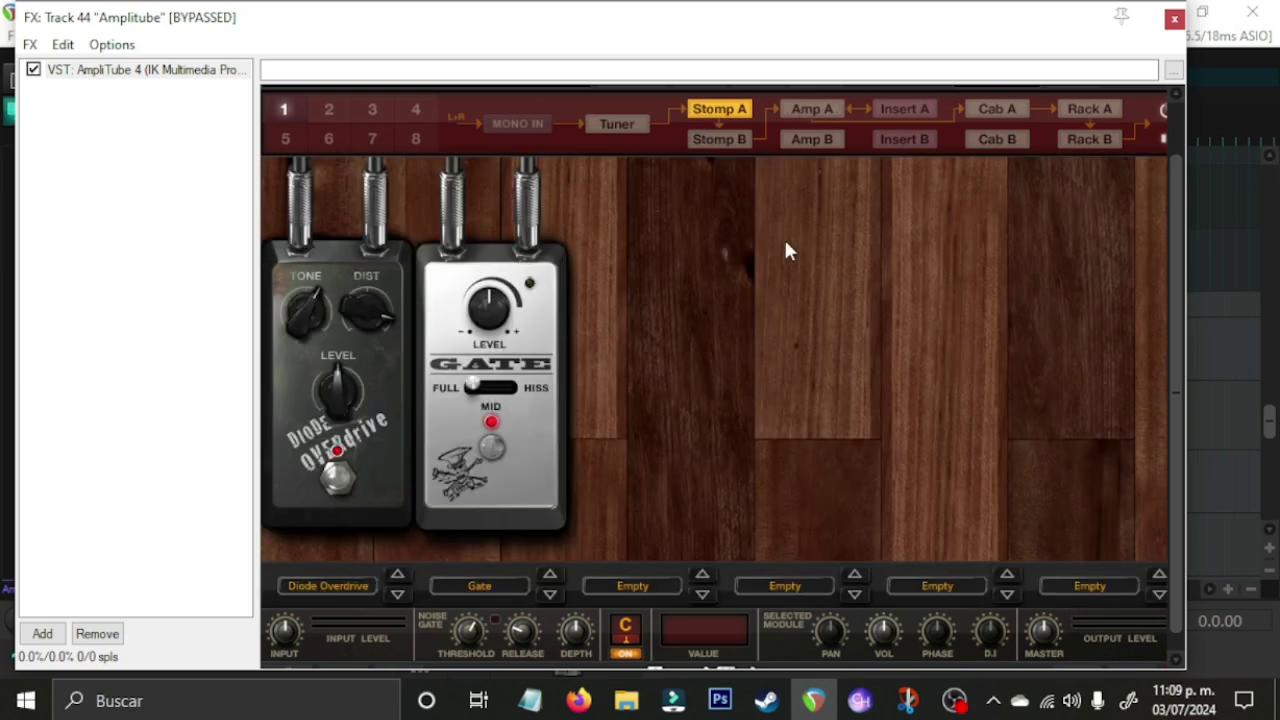
pyautogui.click(1175, 19)
# Step: Look over the muted Orchestra Midi tracks and return to the master track above General Mix
pyautogui.scroll(-4, 5, 370)
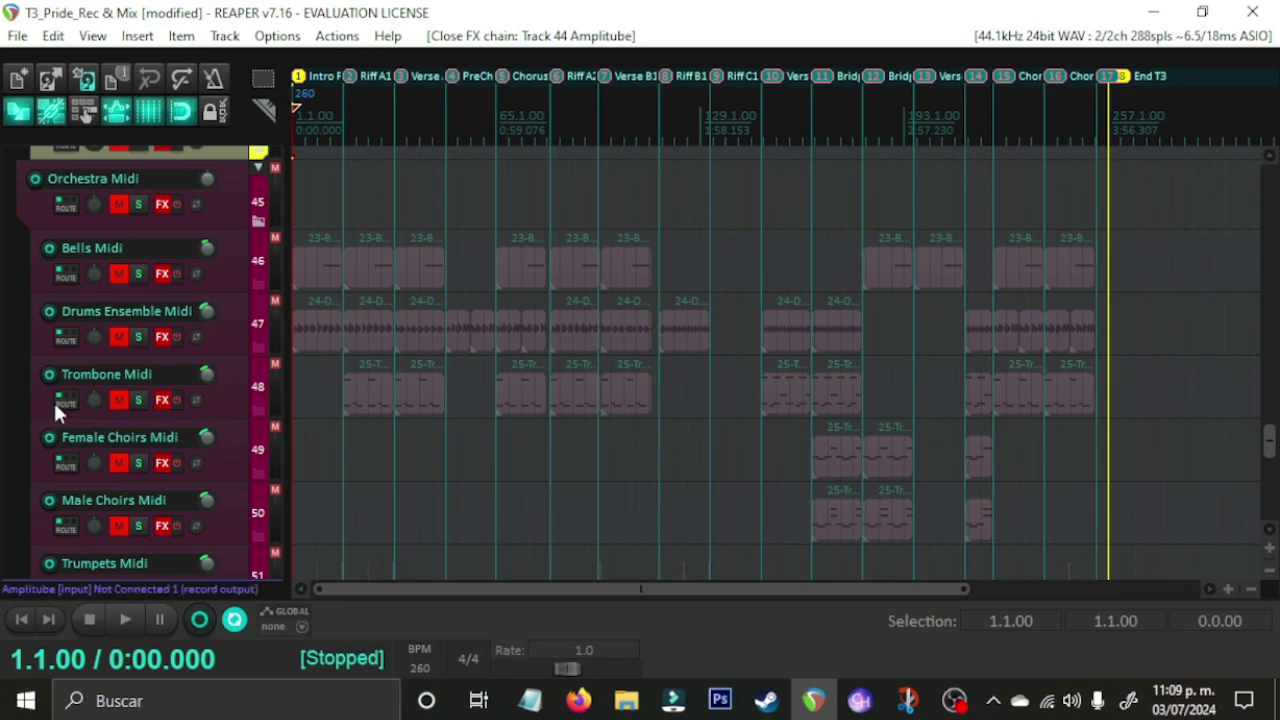
pyautogui.scroll(20, 5, 390)
pyautogui.scroll(15, 5, 380)
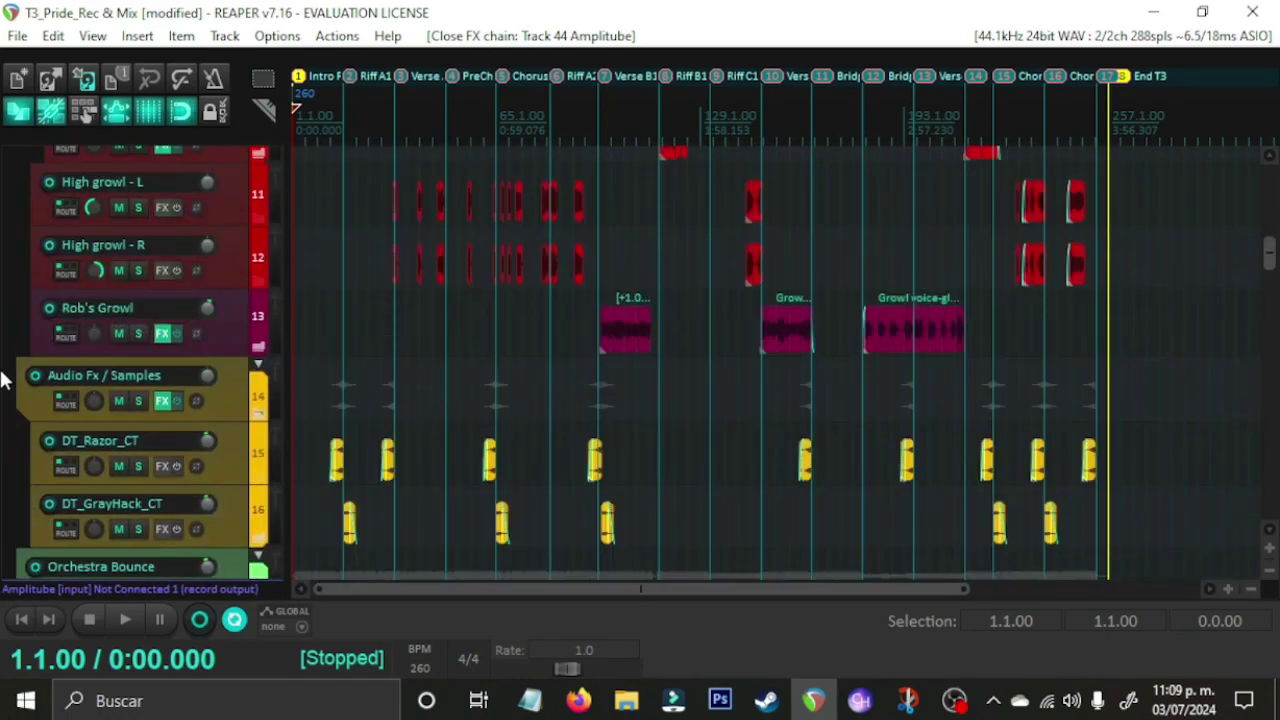
pyautogui.scroll(12, 5, 380)
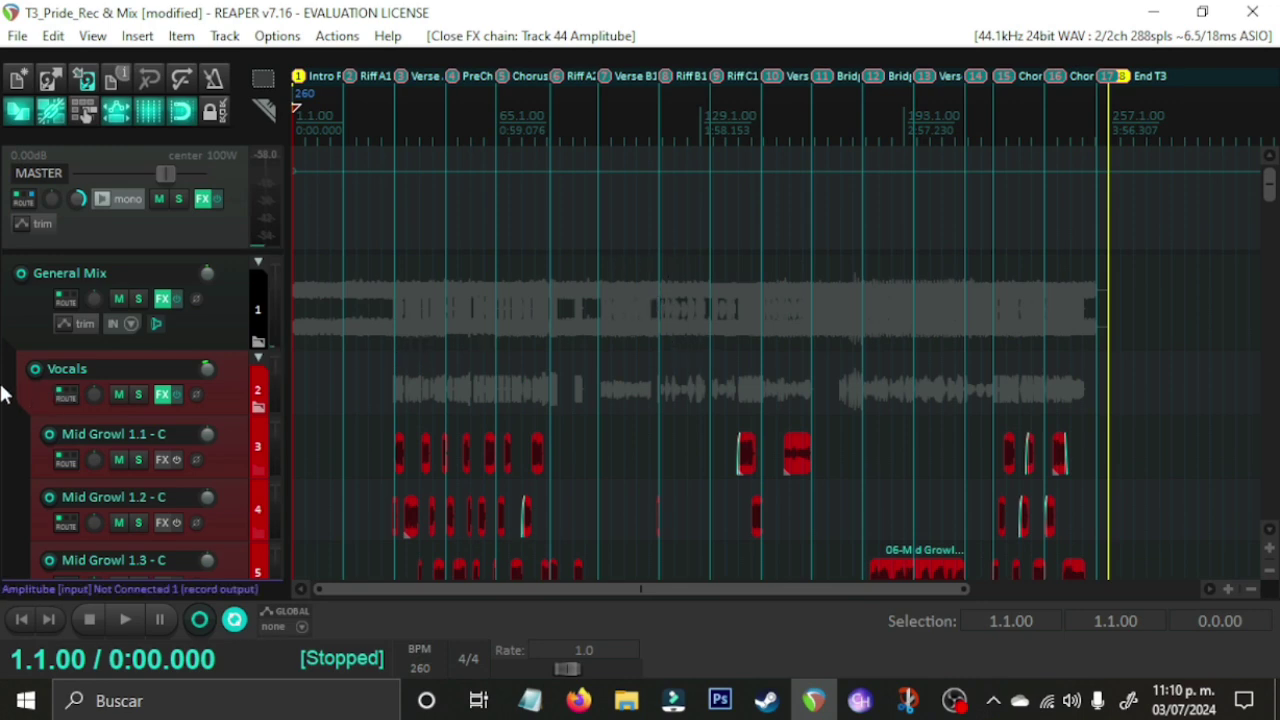
# Step: Play the beginning of the song for a few seconds and stop playback
pyautogui.scroll(-1, 3, 396)
pyautogui.press('space')
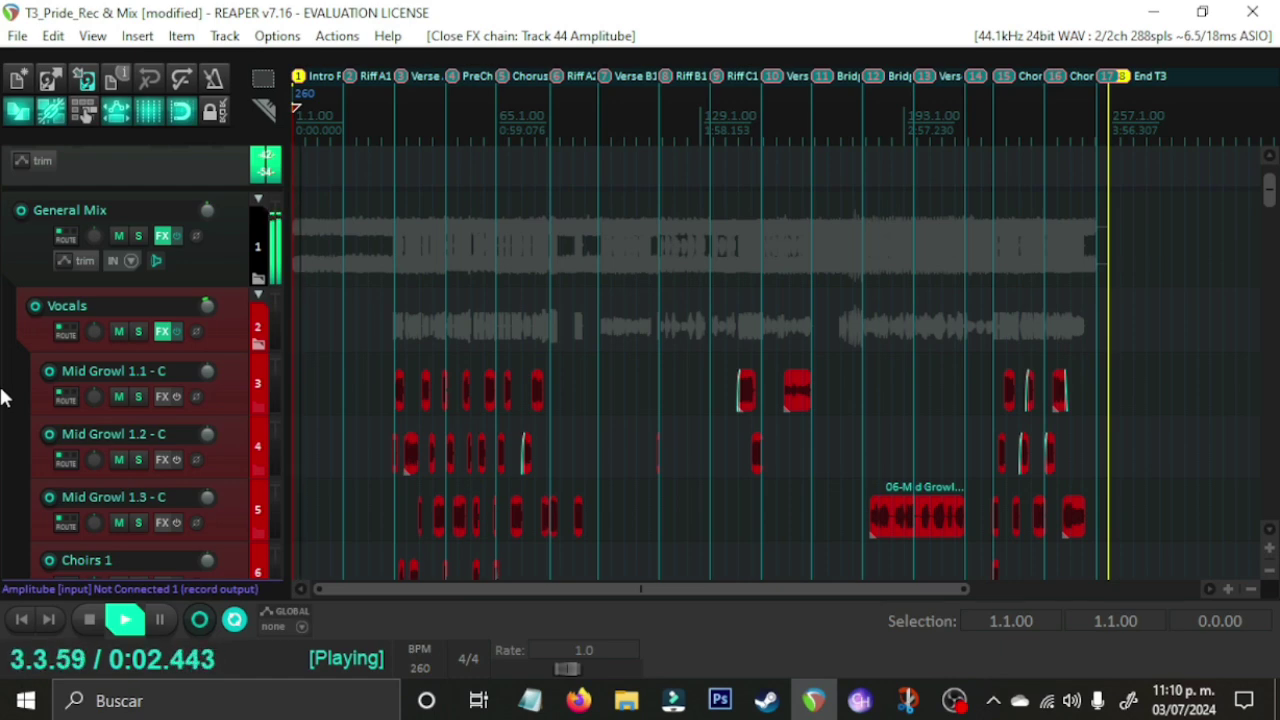
pyautogui.press('space')
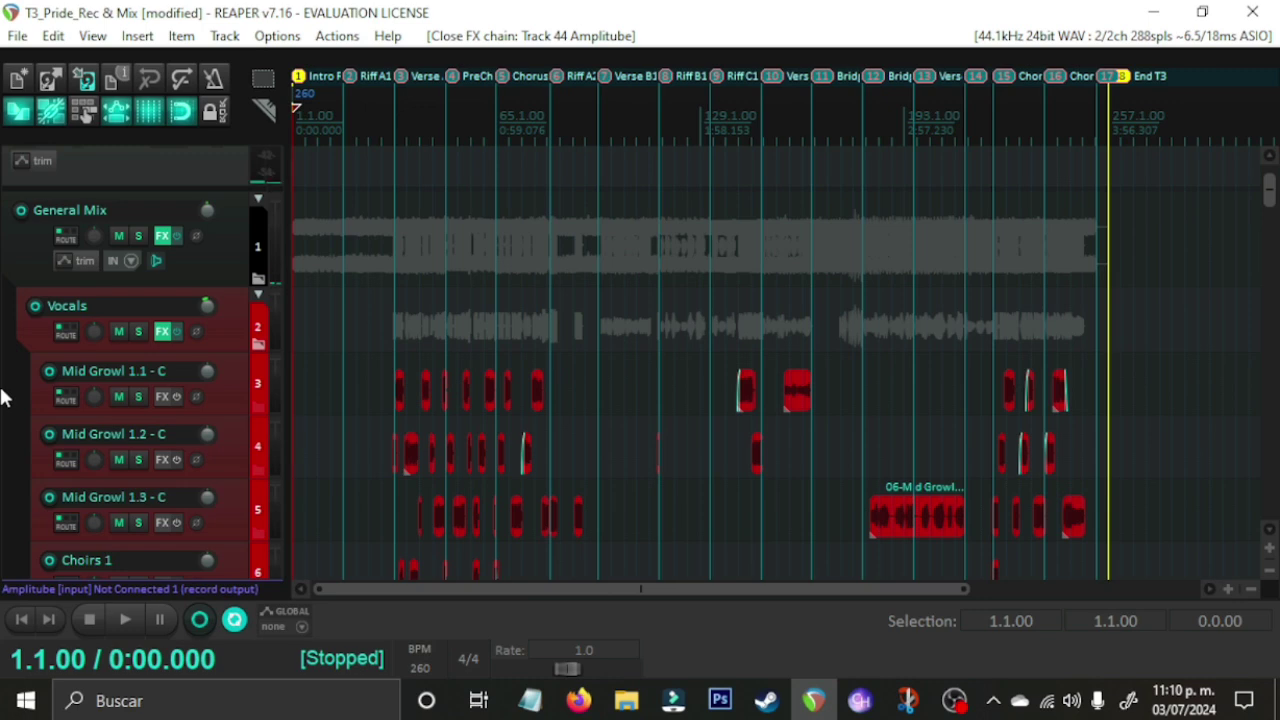
# Step: Move the edit cursor to the Verse A1 marker and zoom the timeline in on the first vocal clips
pyautogui.press('3')
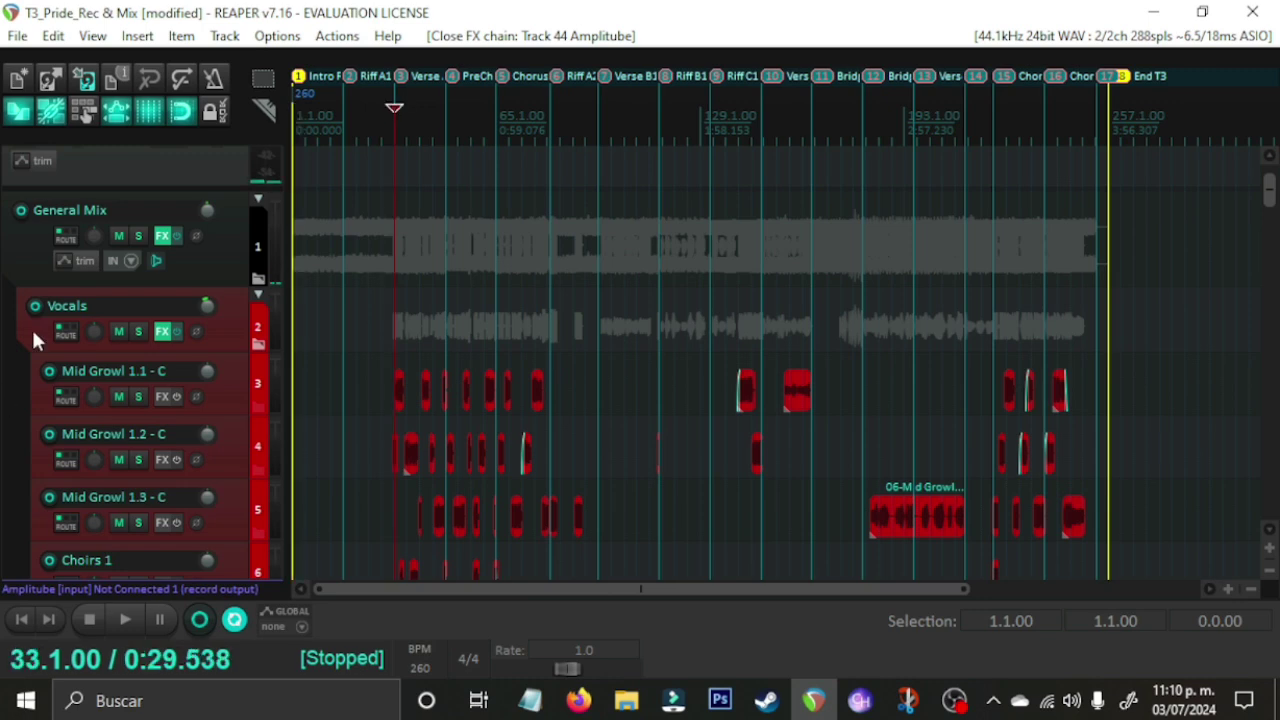
pyautogui.scroll(3, 550, 396)
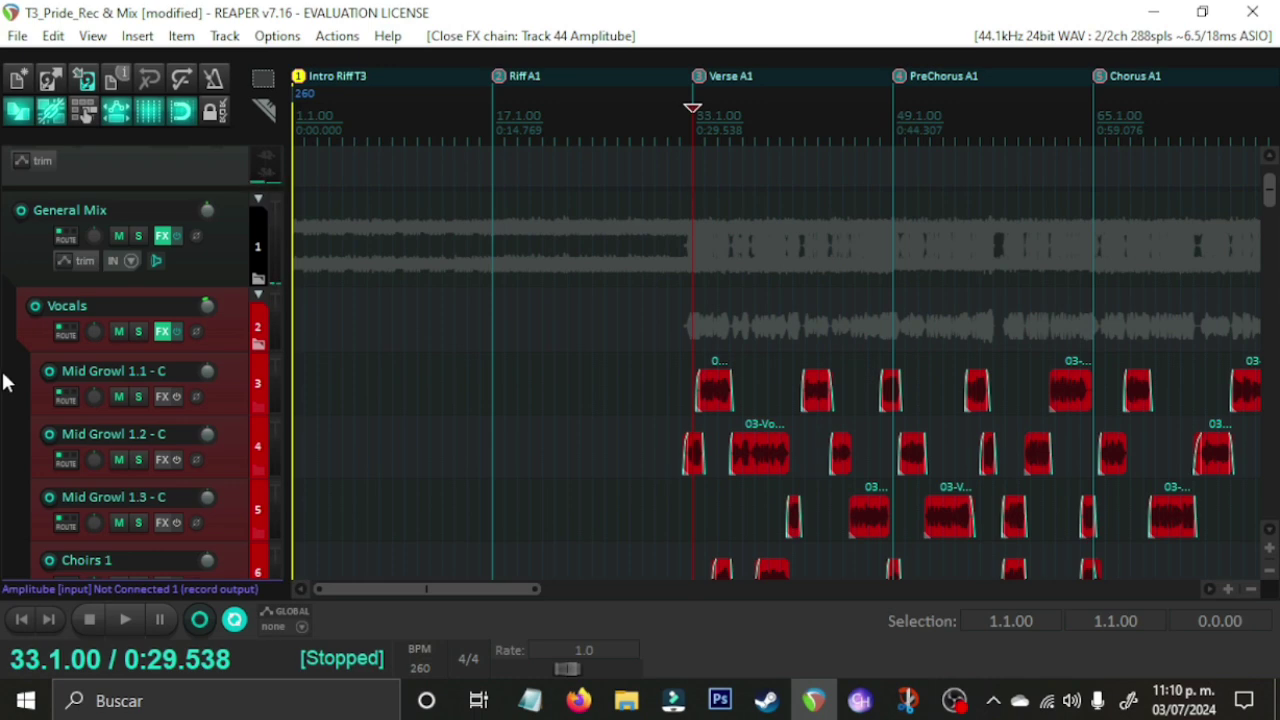
# Step: Play the song from the Verse A1 marker while looking over the vocal, sample and orchestra tracks, and stop playback
pyautogui.press('space')
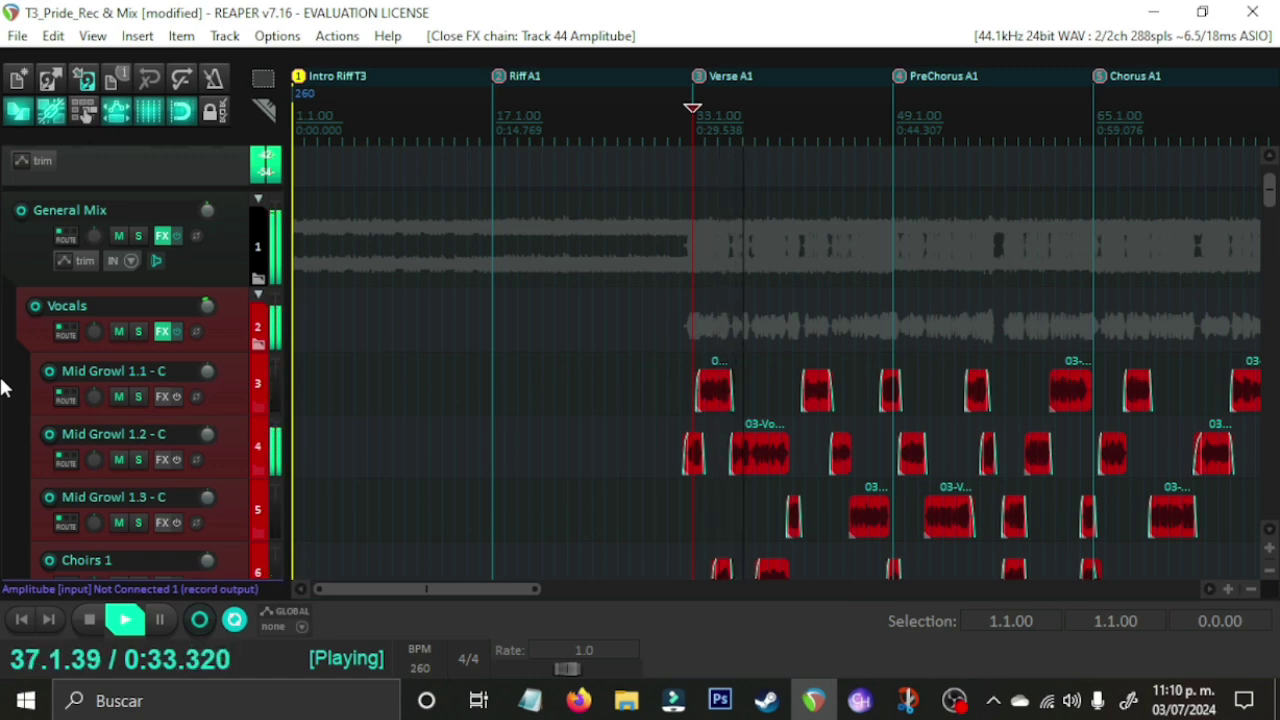
pyautogui.press('=')
pyautogui.press('=')
pyautogui.press('=')
pyautogui.press('=')
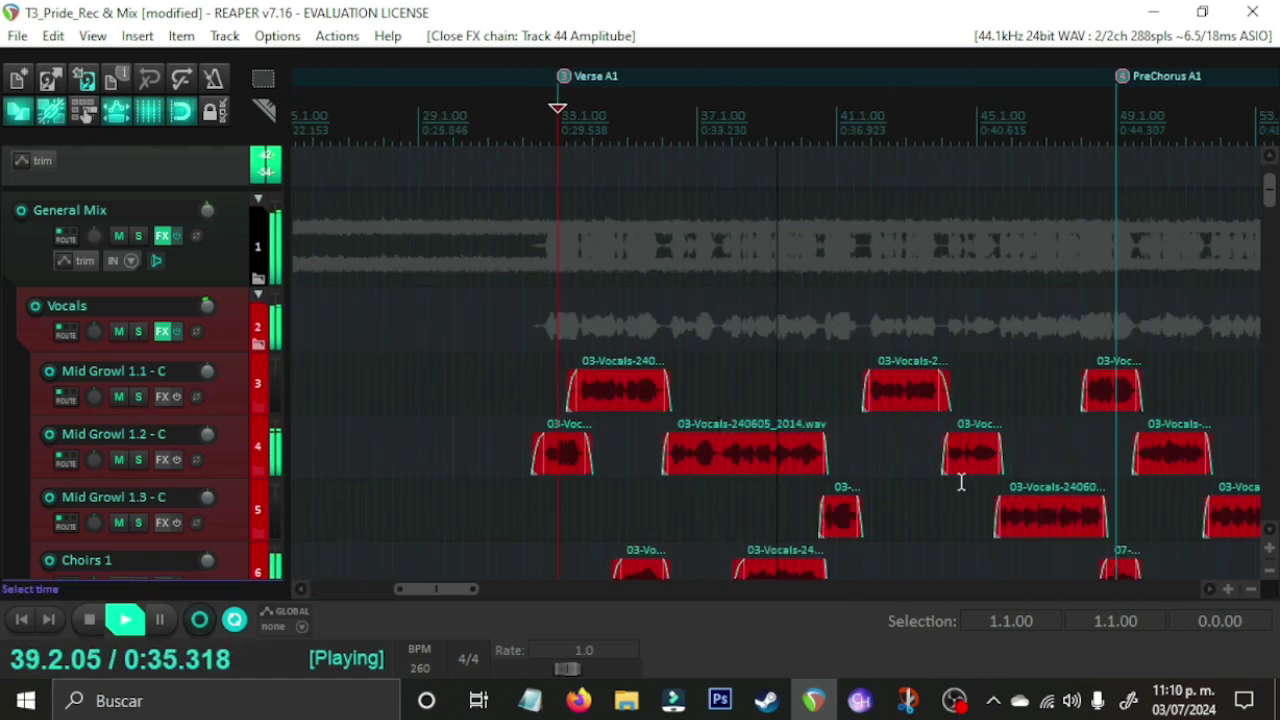
pyautogui.scroll(-2, 5, 408)
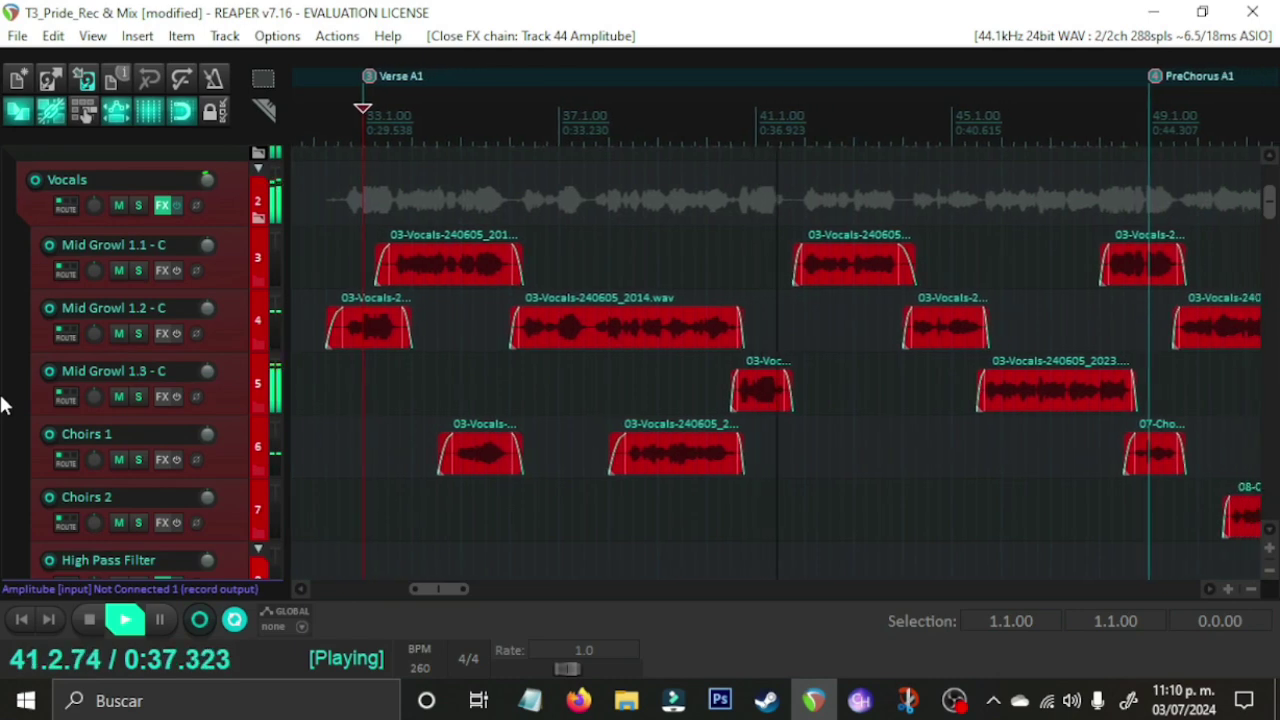
pyautogui.scroll(-3, 5, 405)
pyautogui.scroll(-5, 5, 405)
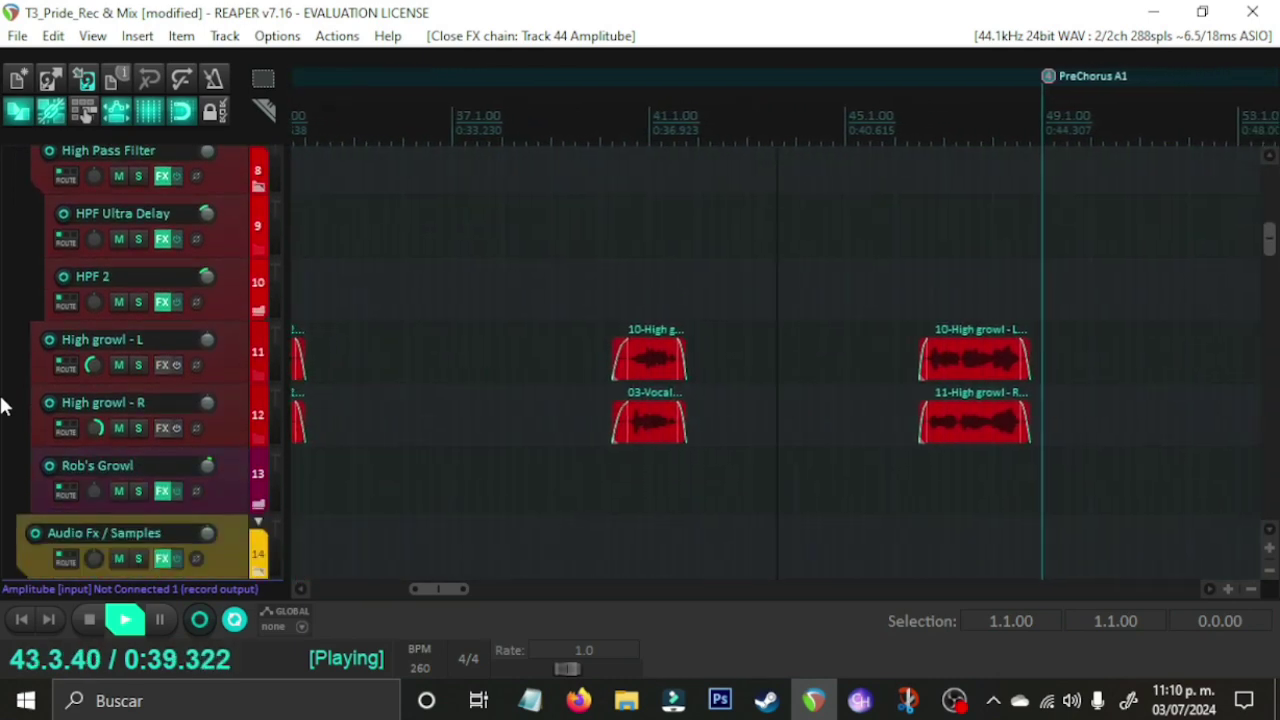
pyautogui.scroll(-3, 5, 405)
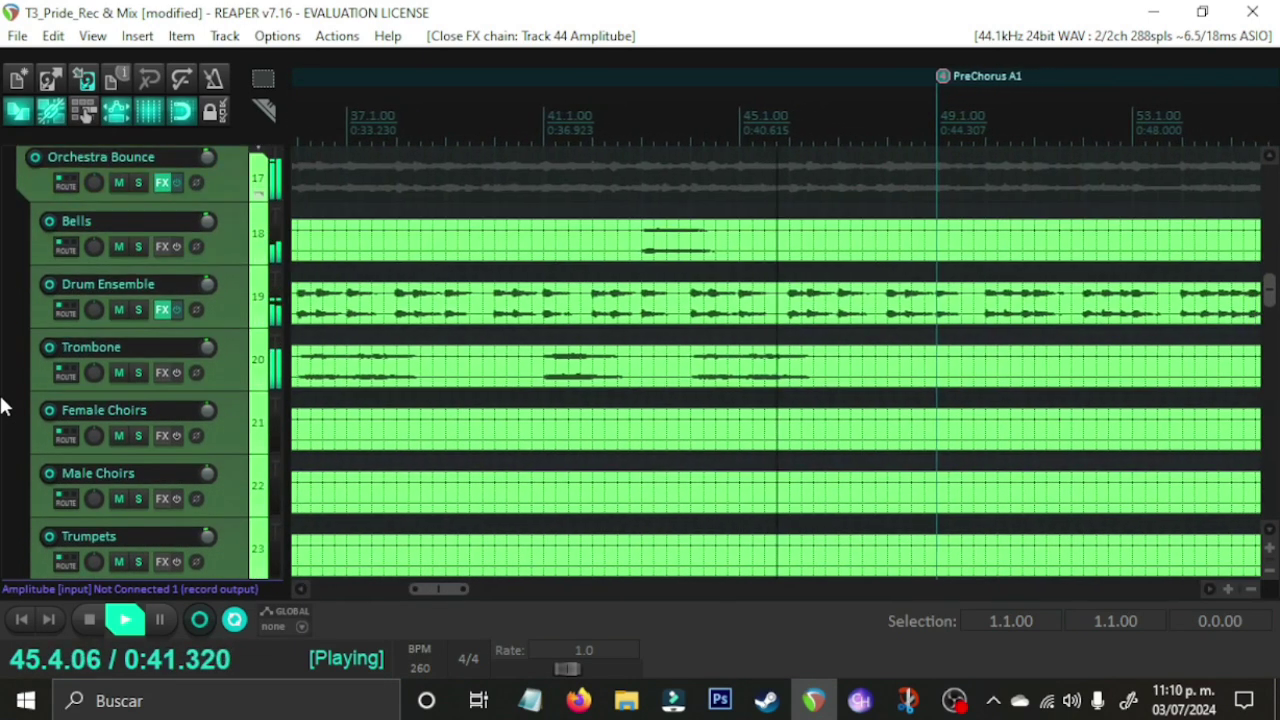
pyautogui.press('space')
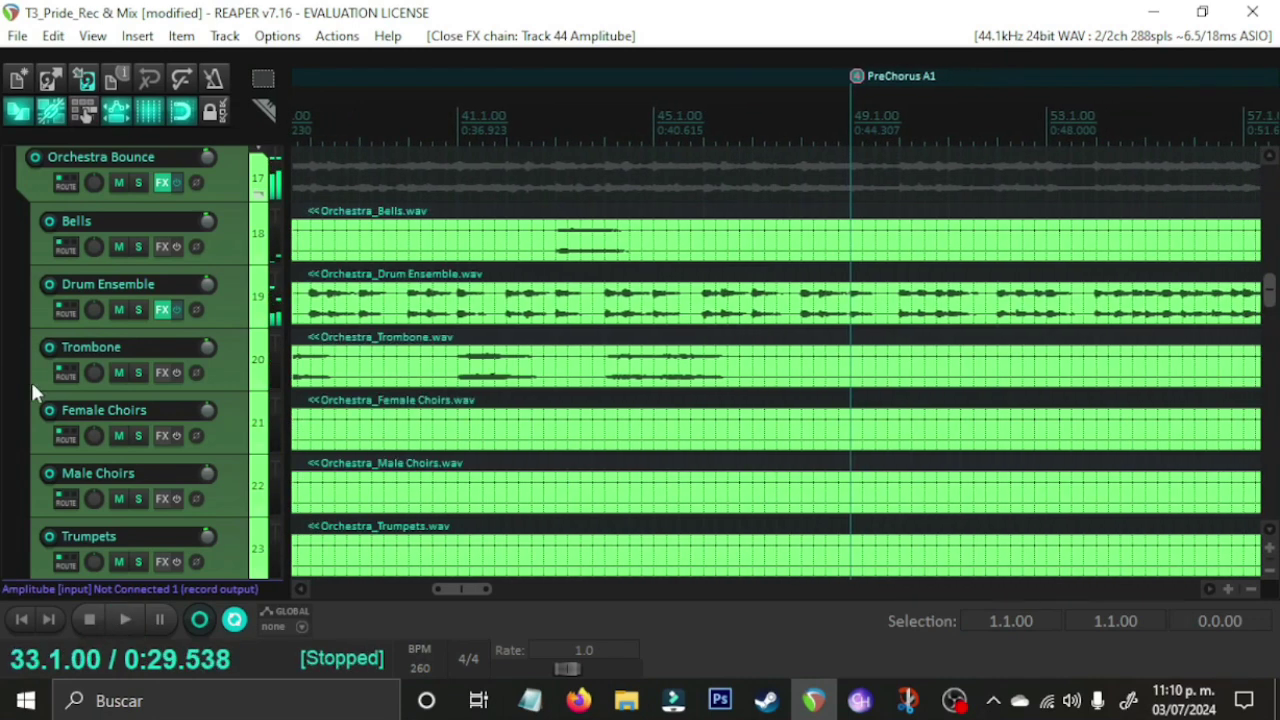
# Step: Return the edit cursor to the project start and look over the guitar, bass and drum tracks
pyautogui.scroll(-6, 7, 390)
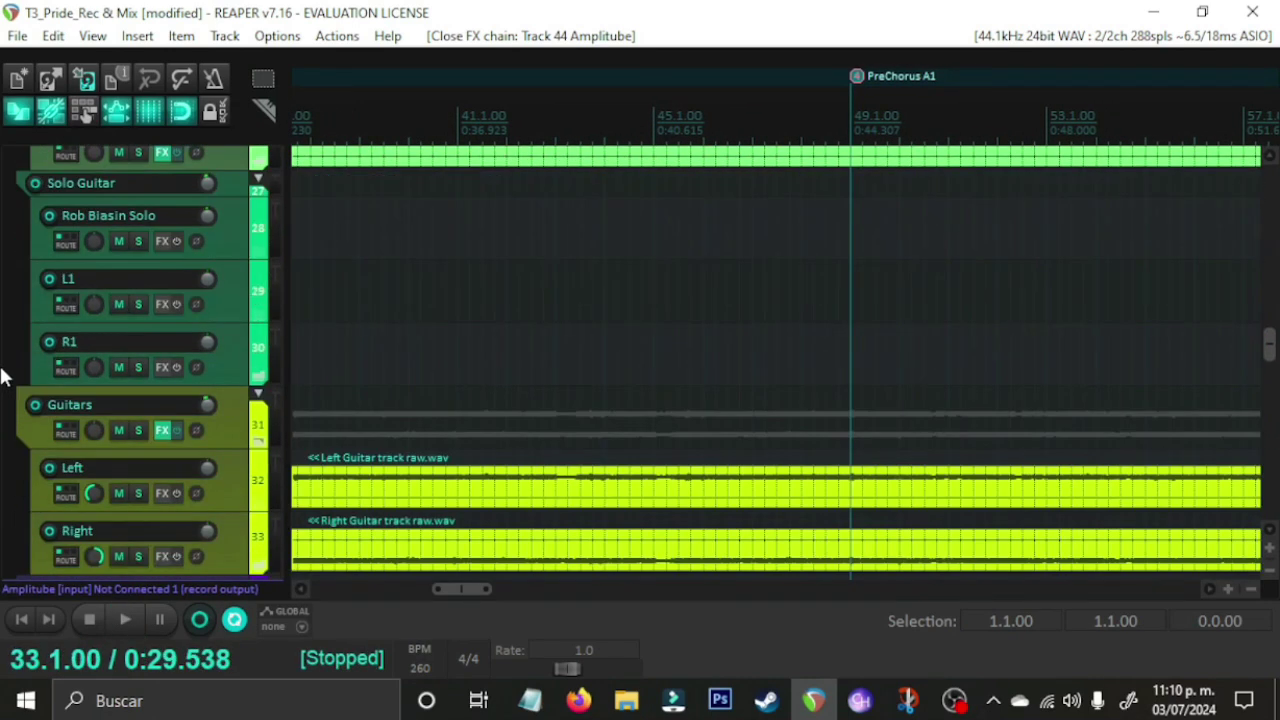
pyautogui.press('Home')
pyautogui.scroll(-4, 5, 370)
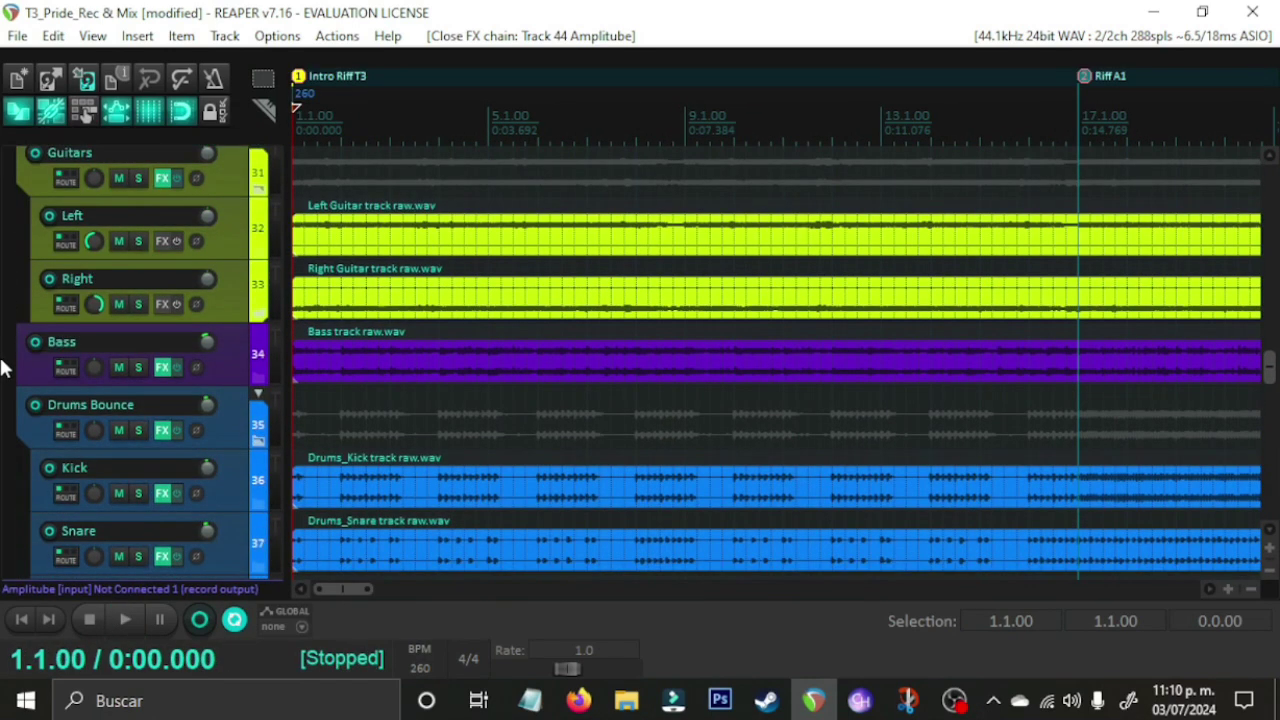
pyautogui.scroll(-3, 10, 428)
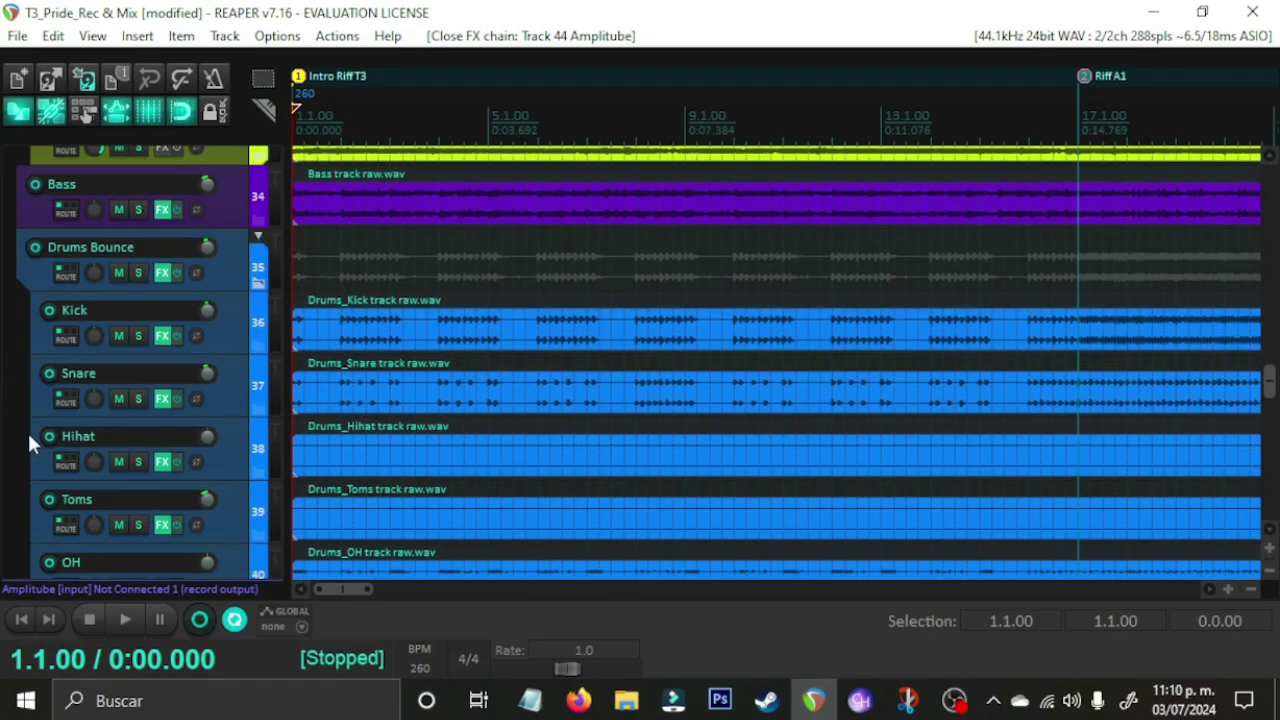
pyautogui.scroll(-3, 497, 410)
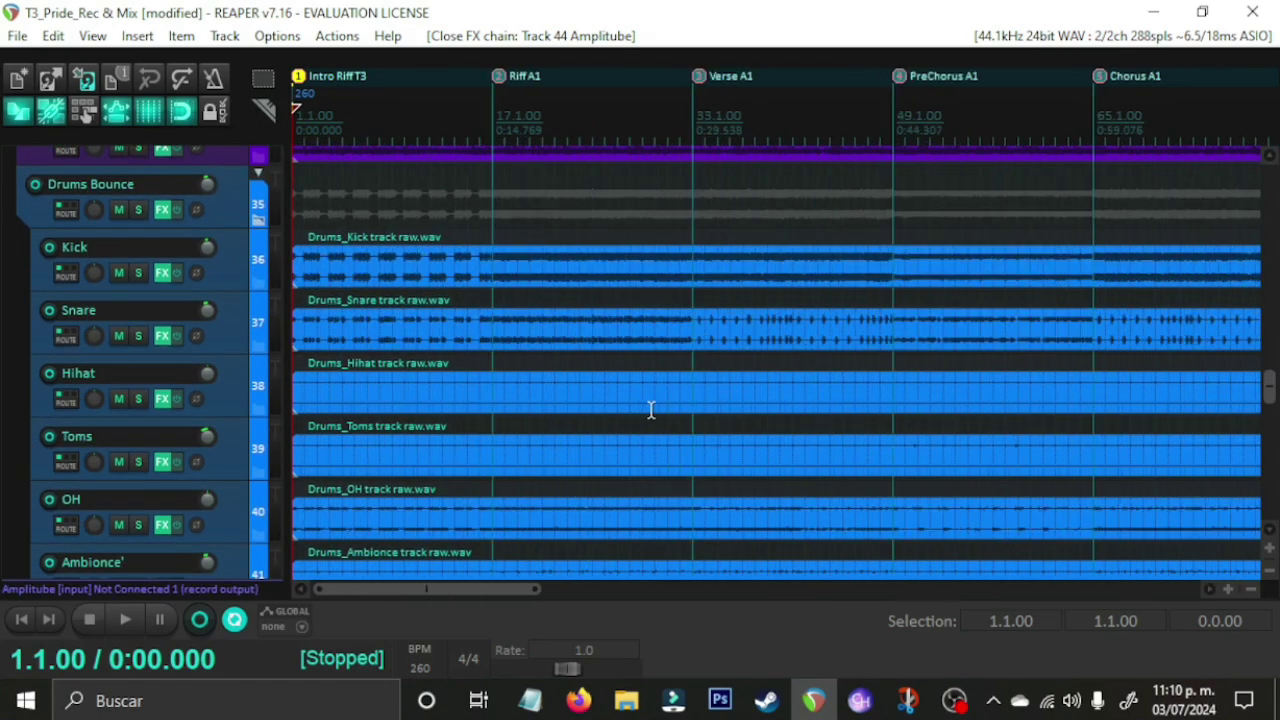
pyautogui.scroll(-2, 651, 410)
pyautogui.scroll(2, 3, 372)
pyautogui.scroll(-2, 3, 372)
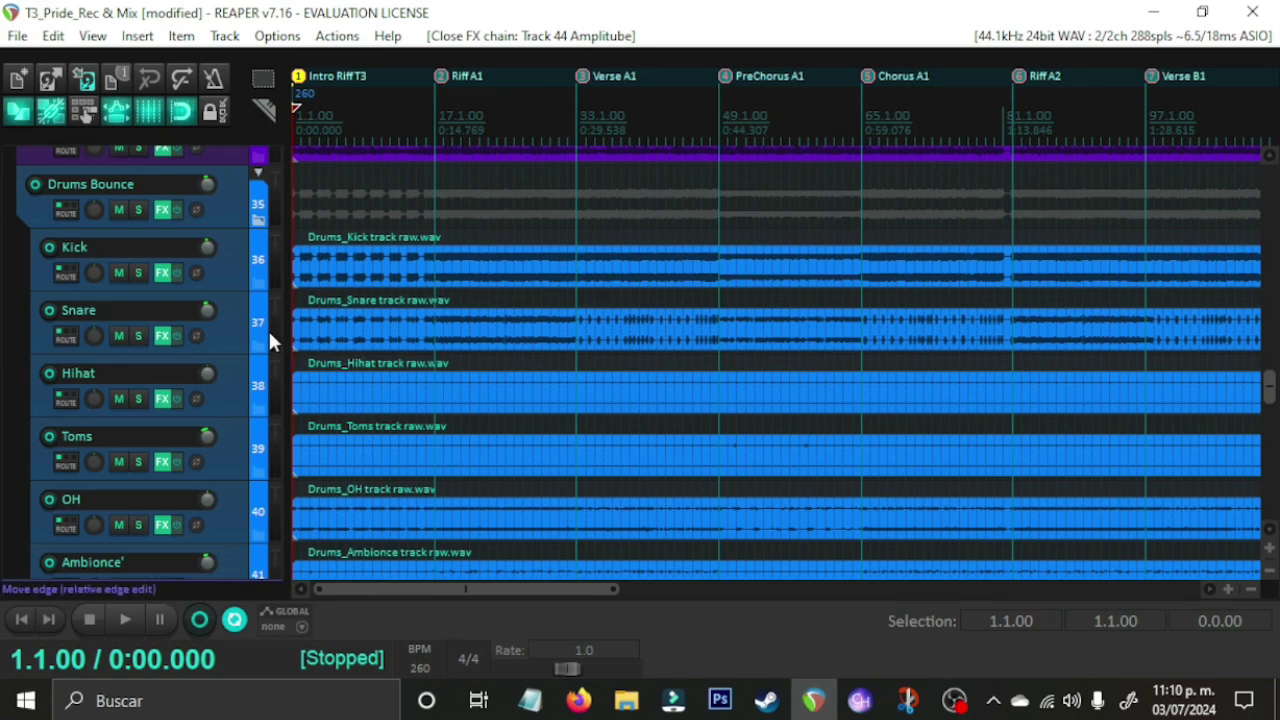
pyautogui.scroll(-1, 3, 305)
pyautogui.scroll(1, 3, 316)
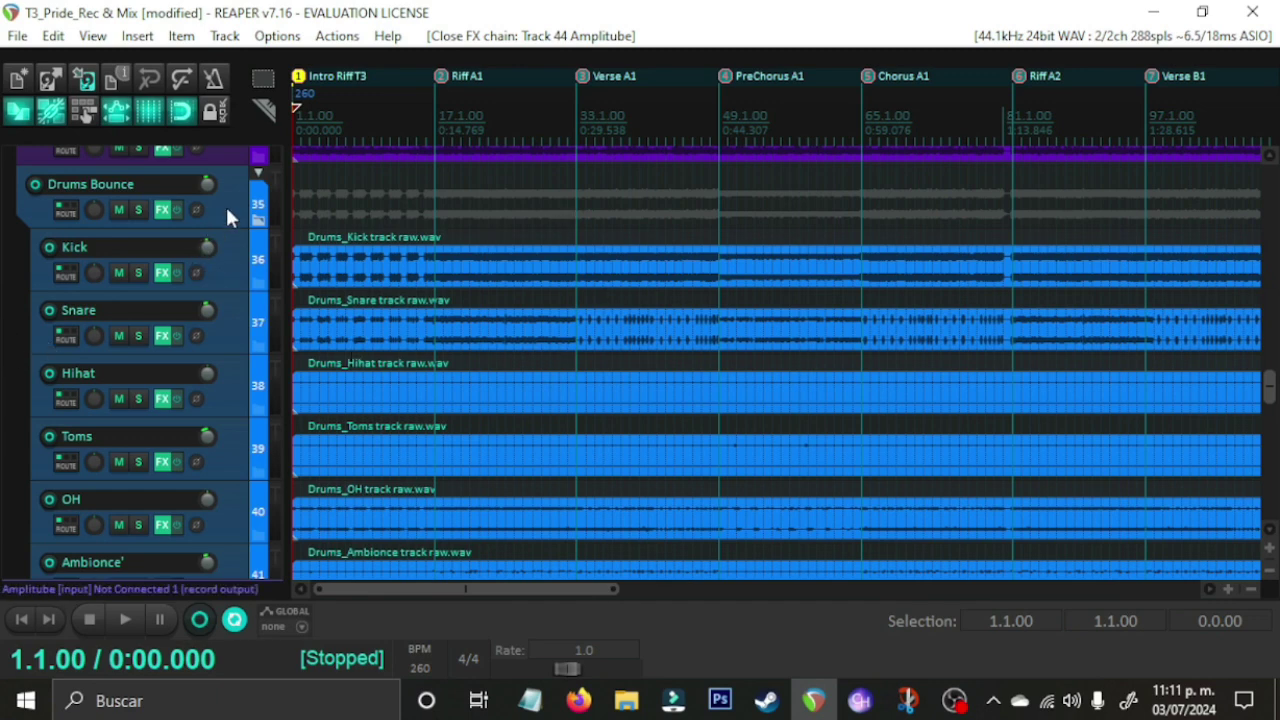
pyautogui.scroll(-1, 43, 314)
pyautogui.scroll(4, 8, 352)
pyautogui.scroll(-1, 5, 357)
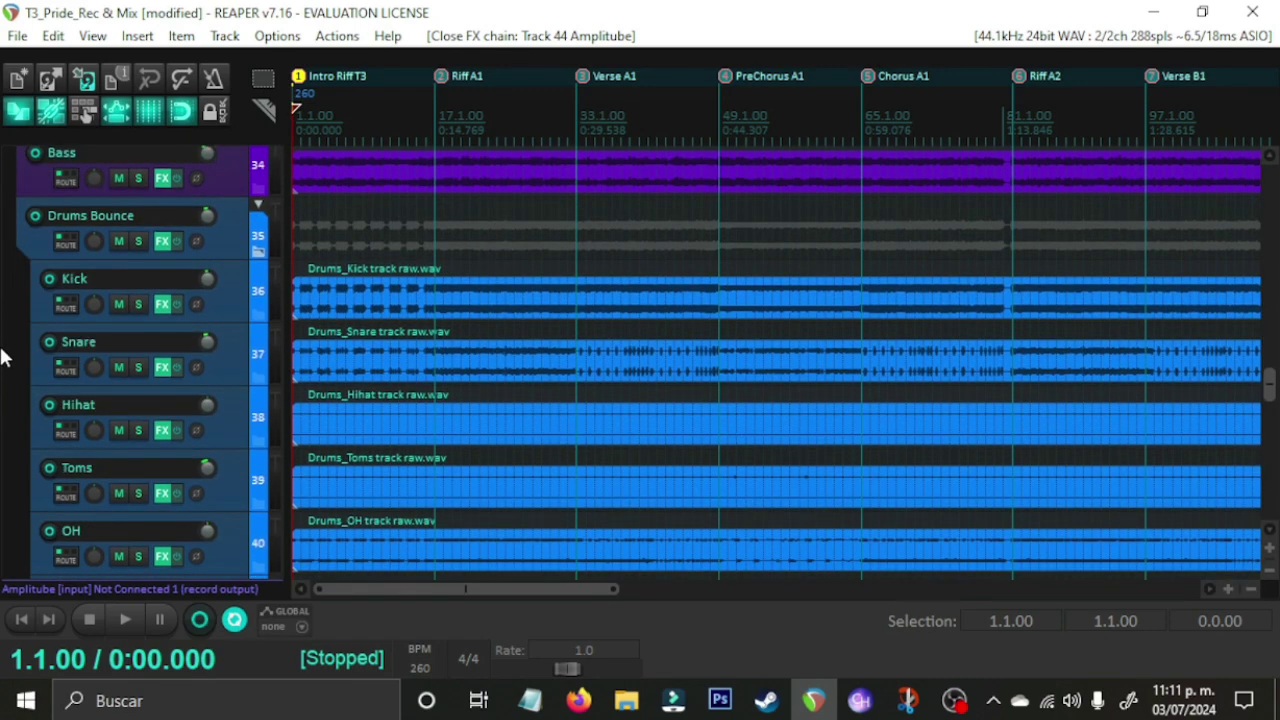
pyautogui.scroll(1, 5, 357)
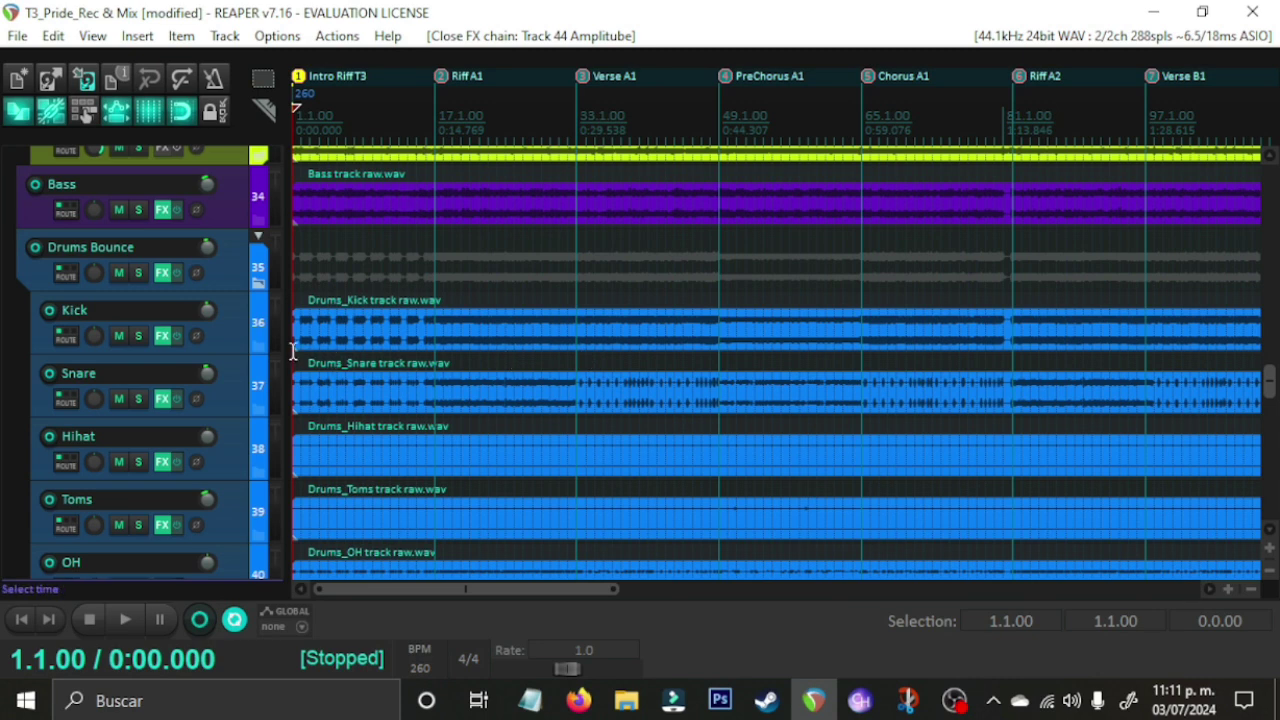
pyautogui.scroll(-1, 5, 352)
pyautogui.scroll(1, 5, 355)
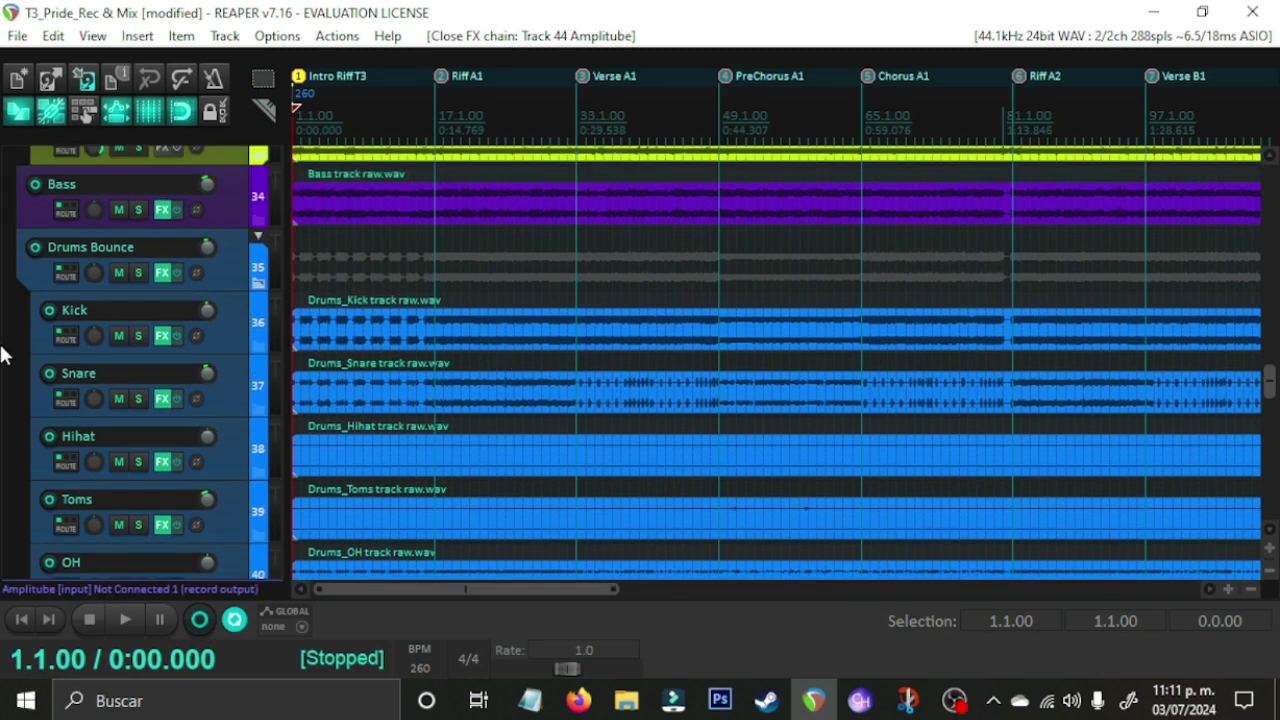
# Step: Solo the Drums Bounce folder, play it for a few seconds from the Verse A1 marker, and stop playback
pyautogui.press('3')
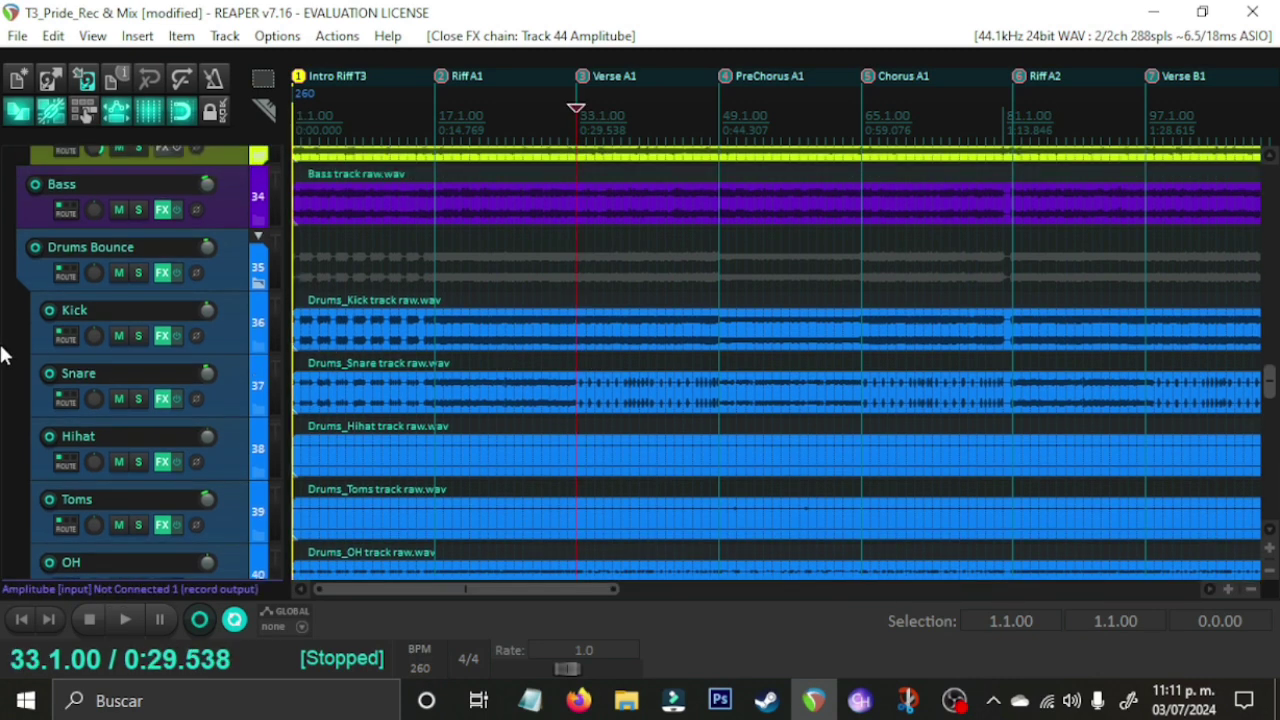
pyautogui.click(138, 273)
pyautogui.press('space')
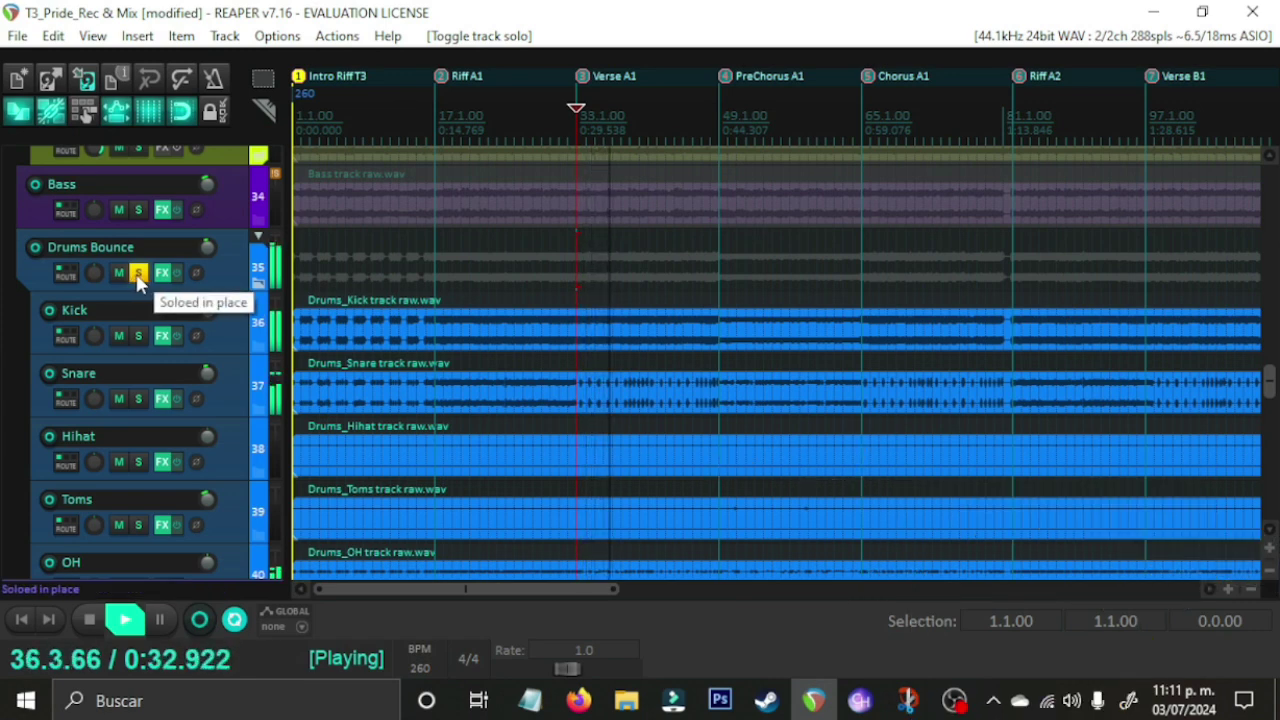
pyautogui.press('space')
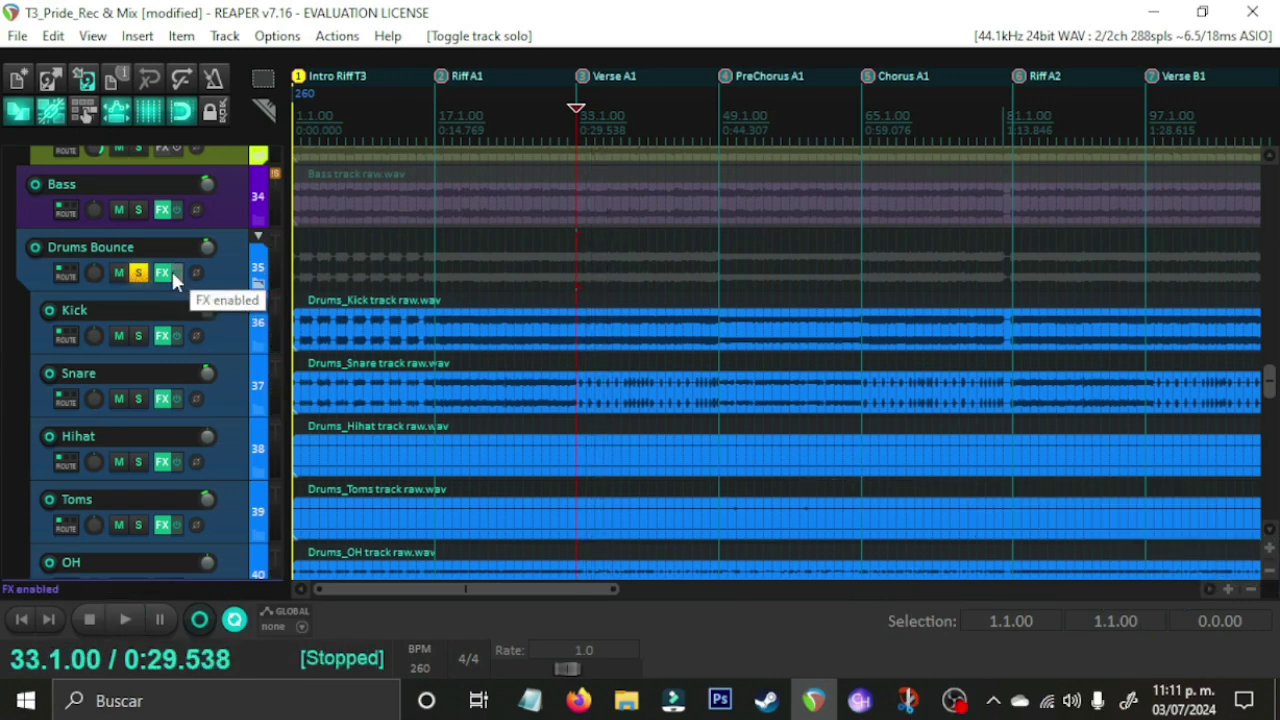
# Step: Play the soloed drums from the project start for a few seconds and stop playback
pyautogui.scroll(-1, 4, 375)
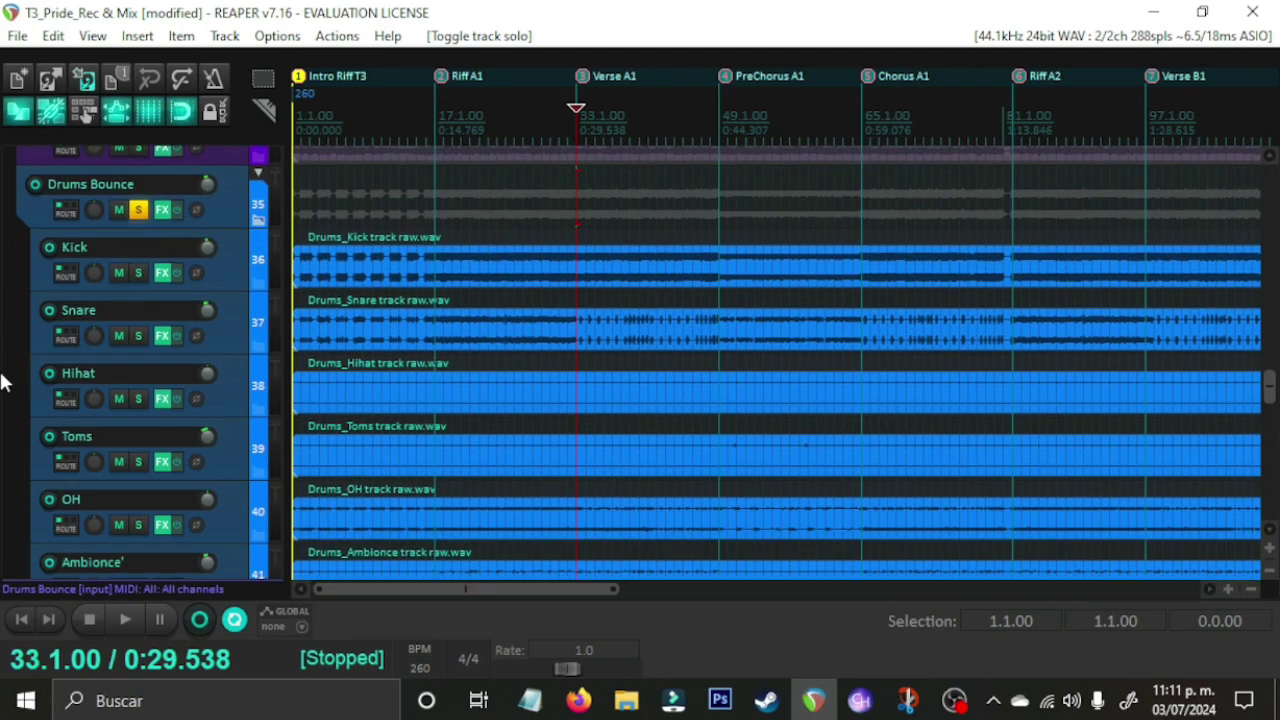
pyautogui.press('Home')
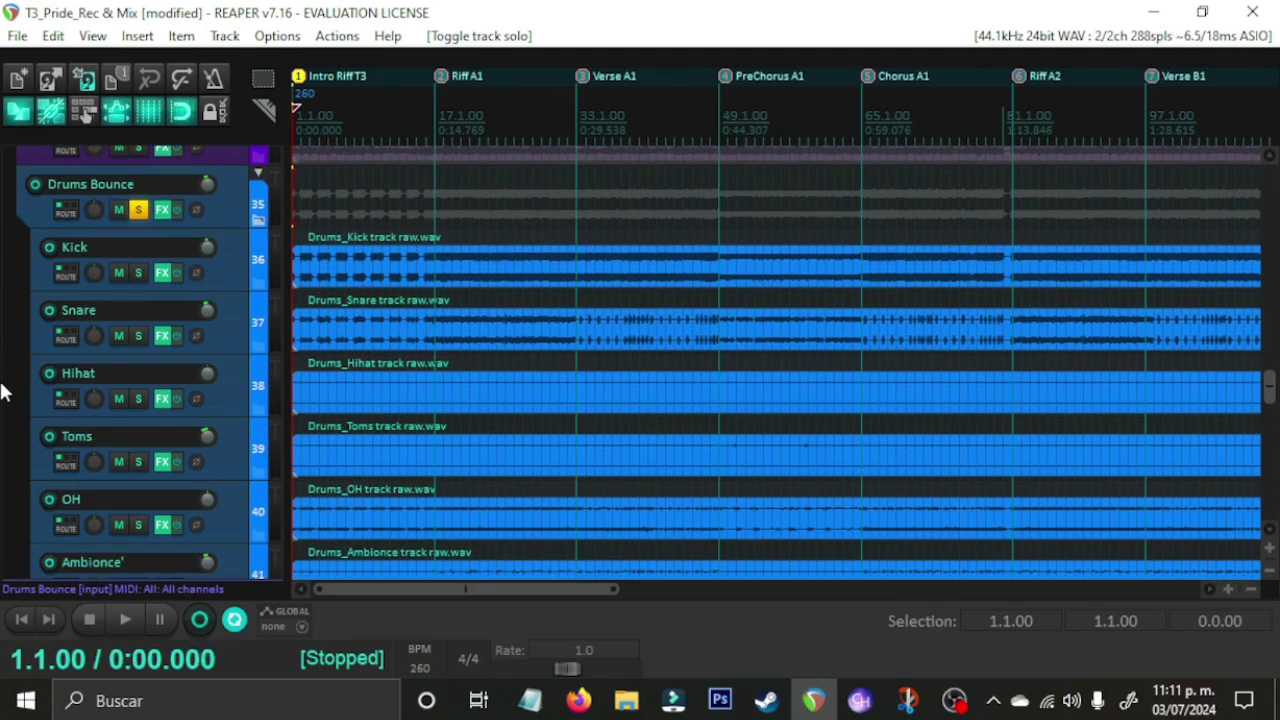
pyautogui.scroll(4, 611, 414)
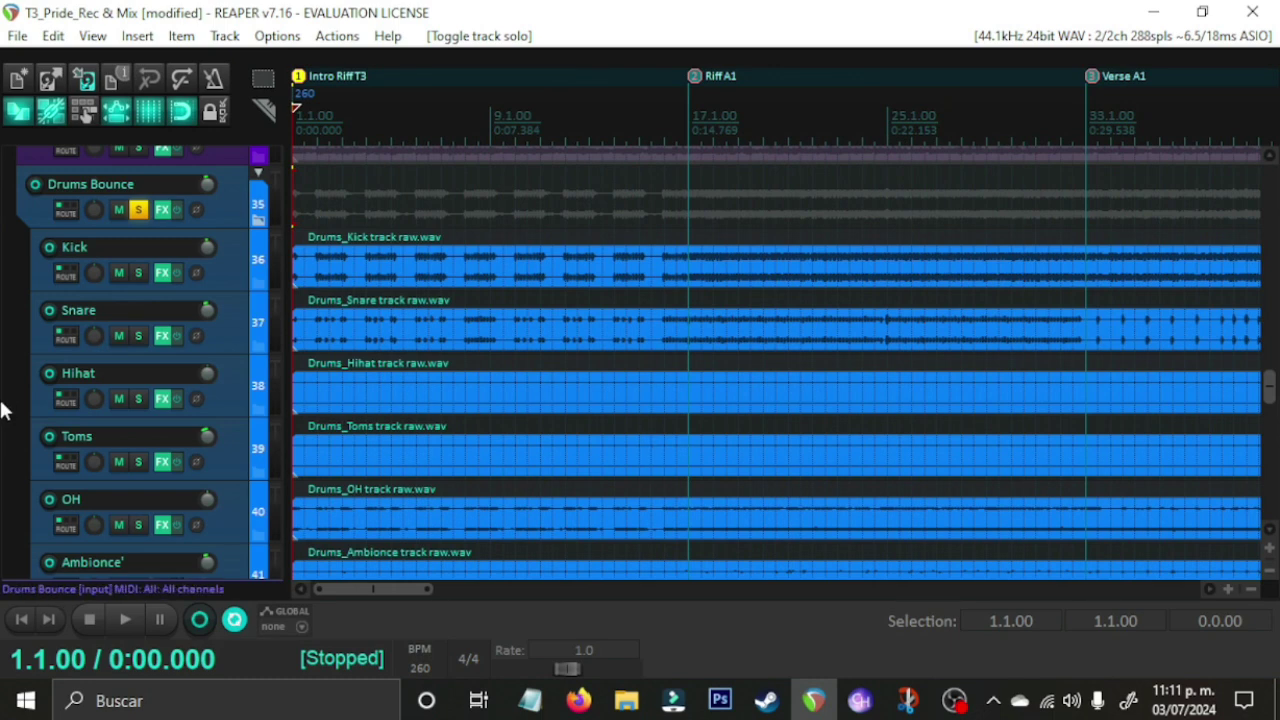
pyautogui.press('space')
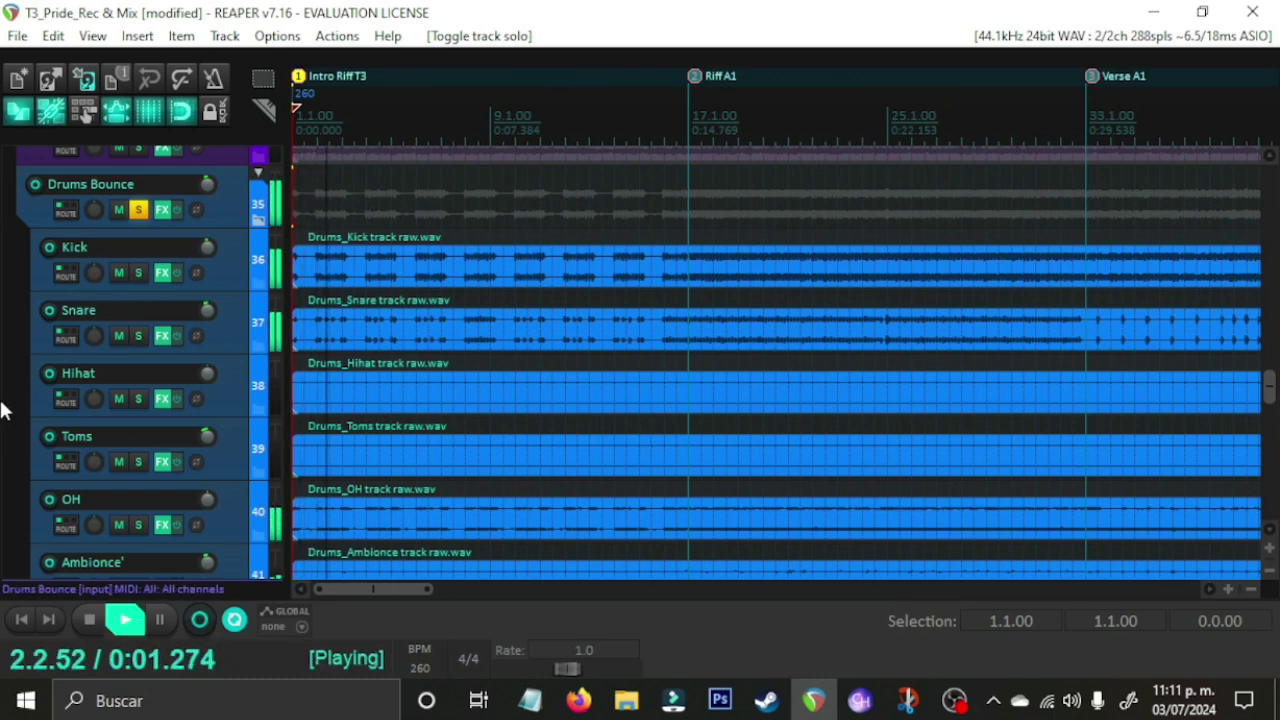
pyautogui.scroll(2, 4, 410)
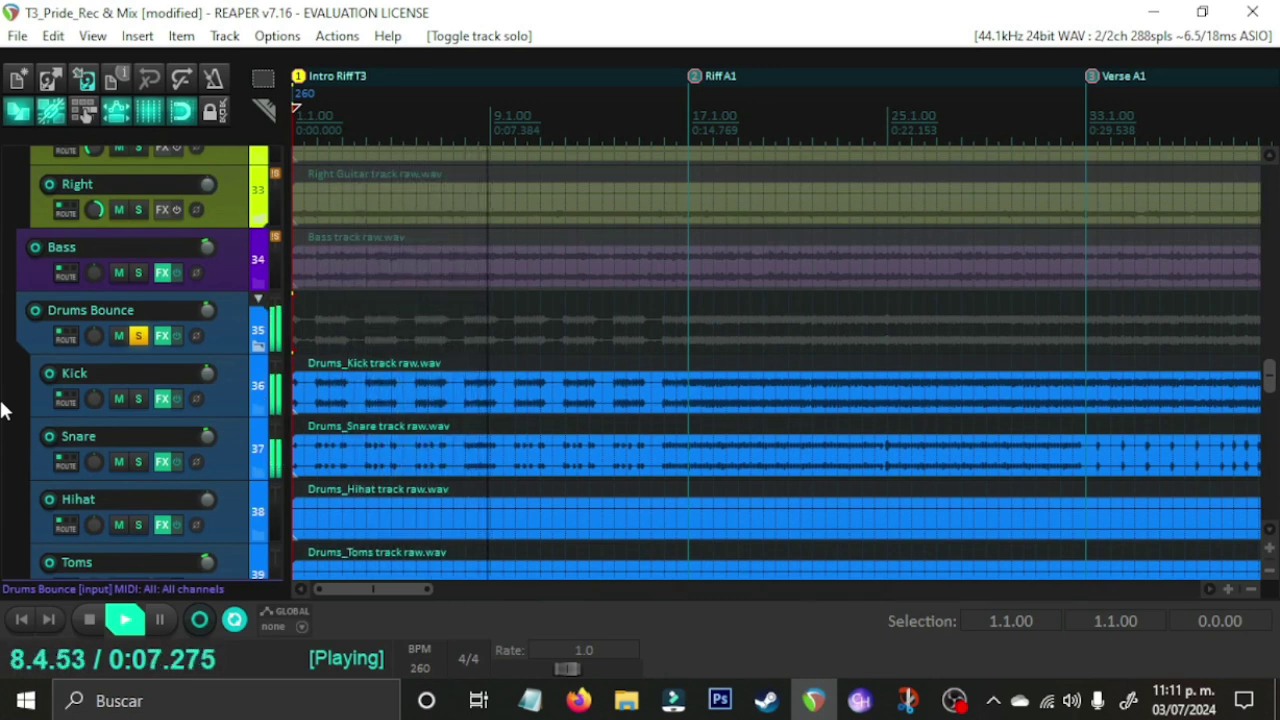
pyautogui.press('space')
# Step: Switch the solo from Drums Bounce to the Bass track, play the intro, and stop playback
pyautogui.click(137, 264)
pyautogui.click(137, 268)
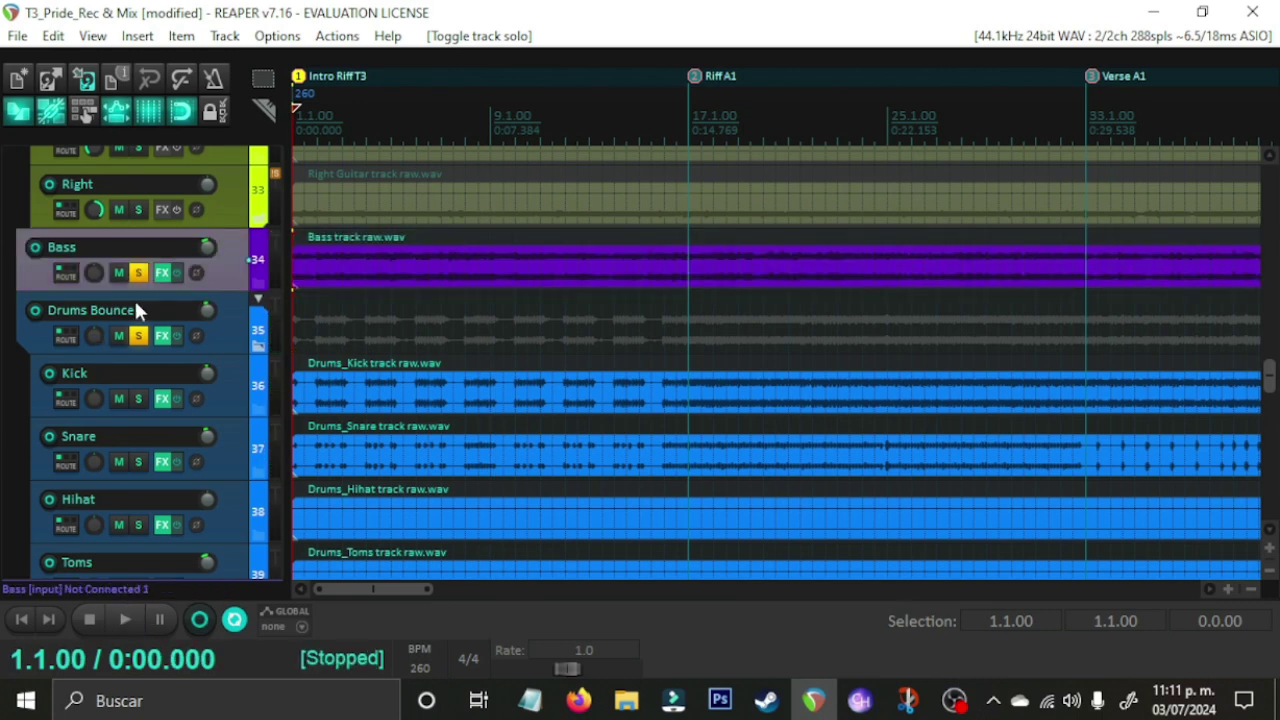
pyautogui.click(138, 336)
pyautogui.press('space')
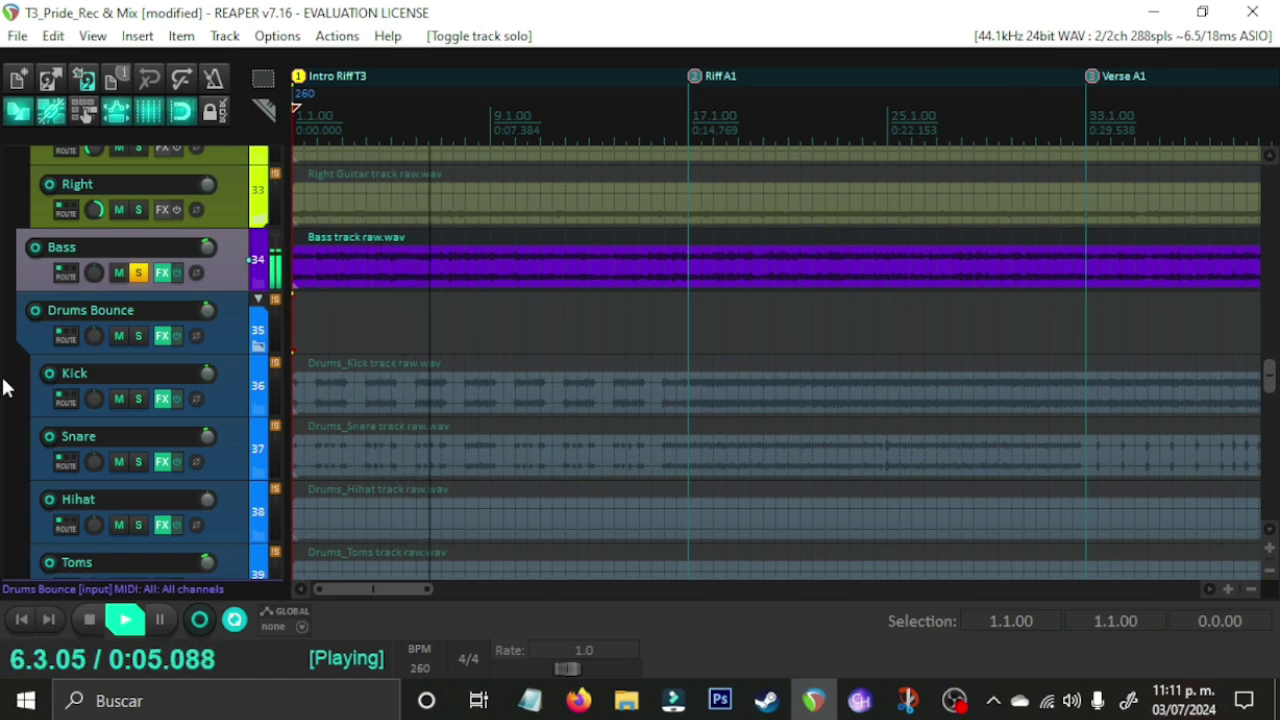
pyautogui.press('space')
# Step: Solo Drums Bounce together with the Bass, play the intro for a few seconds, and stop playback
pyautogui.click(138, 336)
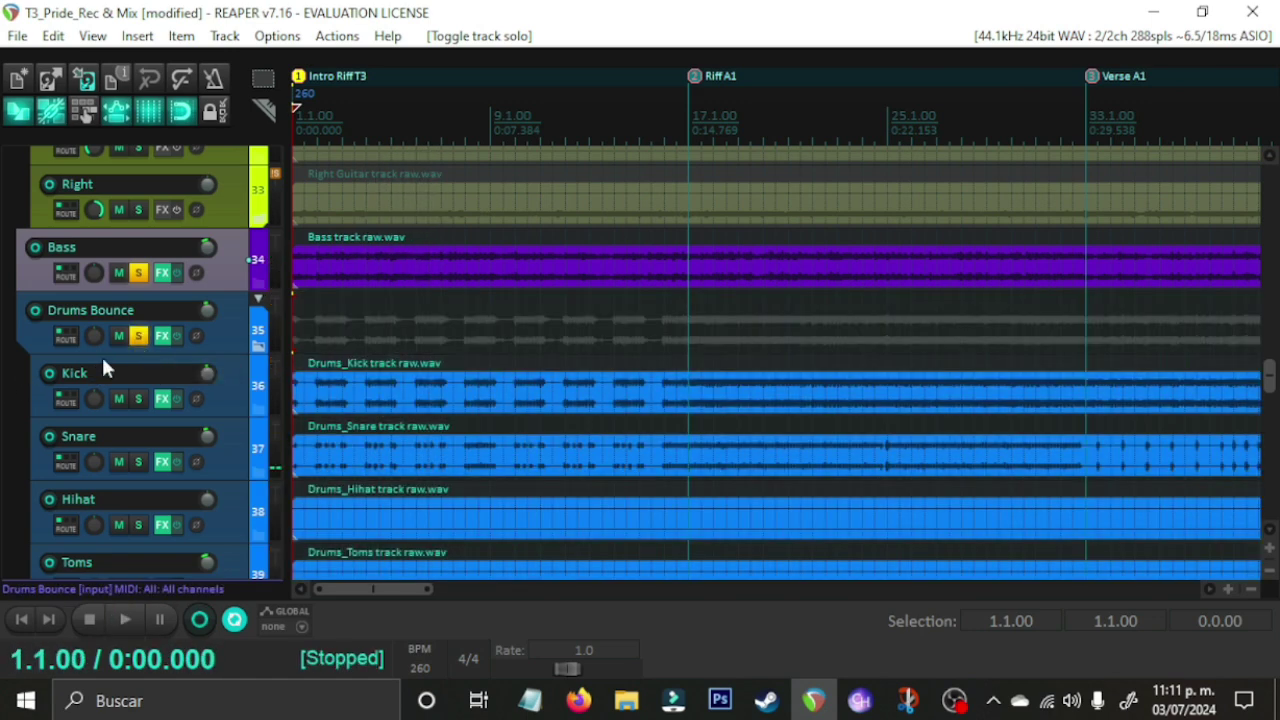
pyautogui.press('space')
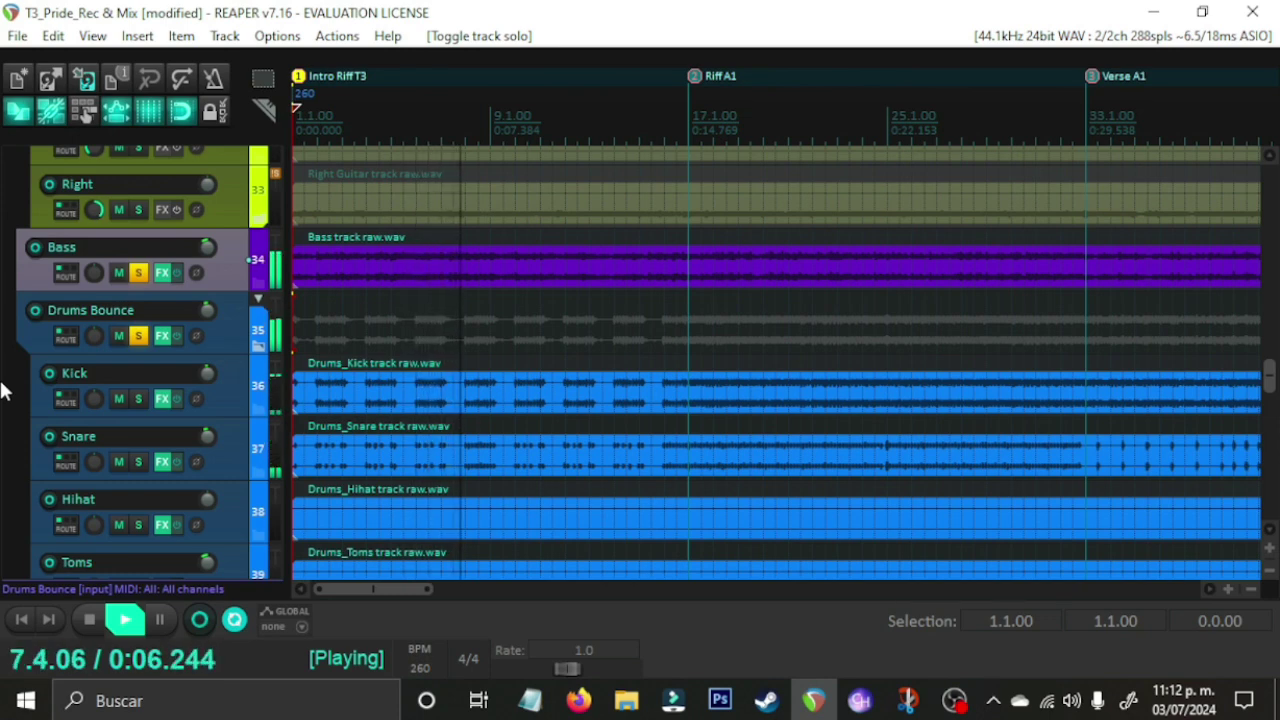
pyautogui.press('space')
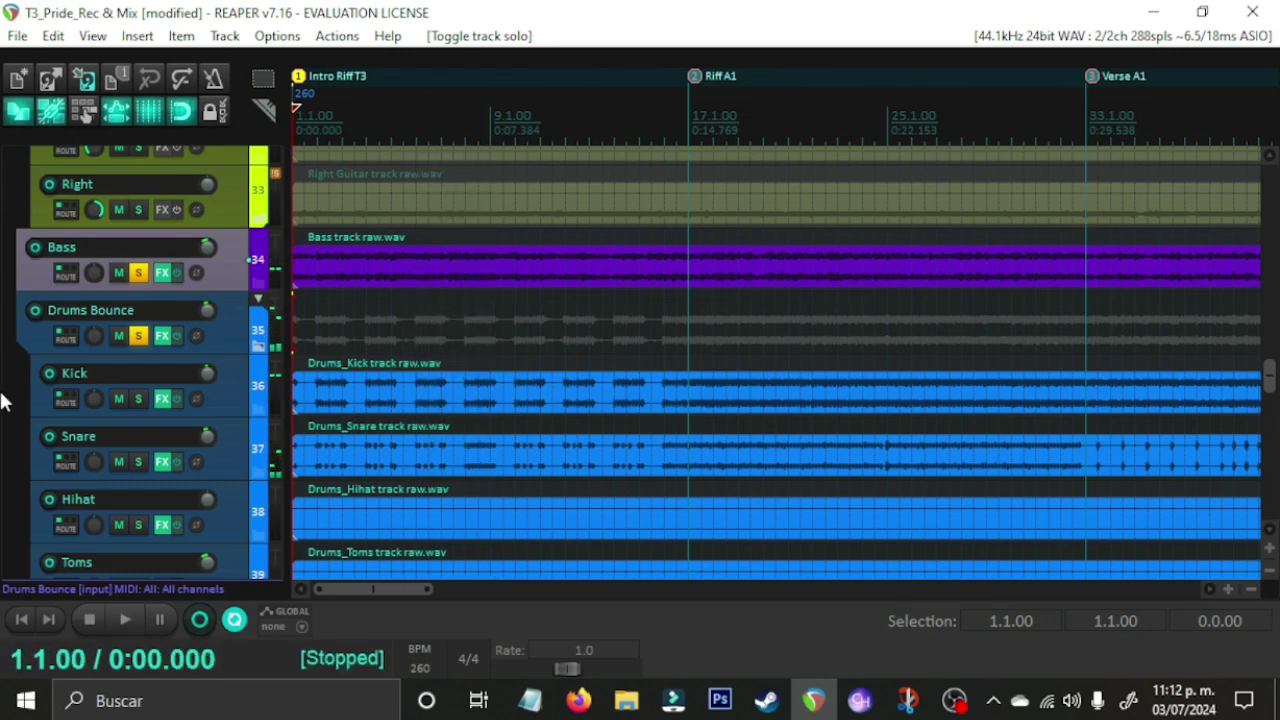
# Step: Play the soloed bass and drums from the Verse A1 marker for a few seconds and stop playback
pyautogui.press('3')
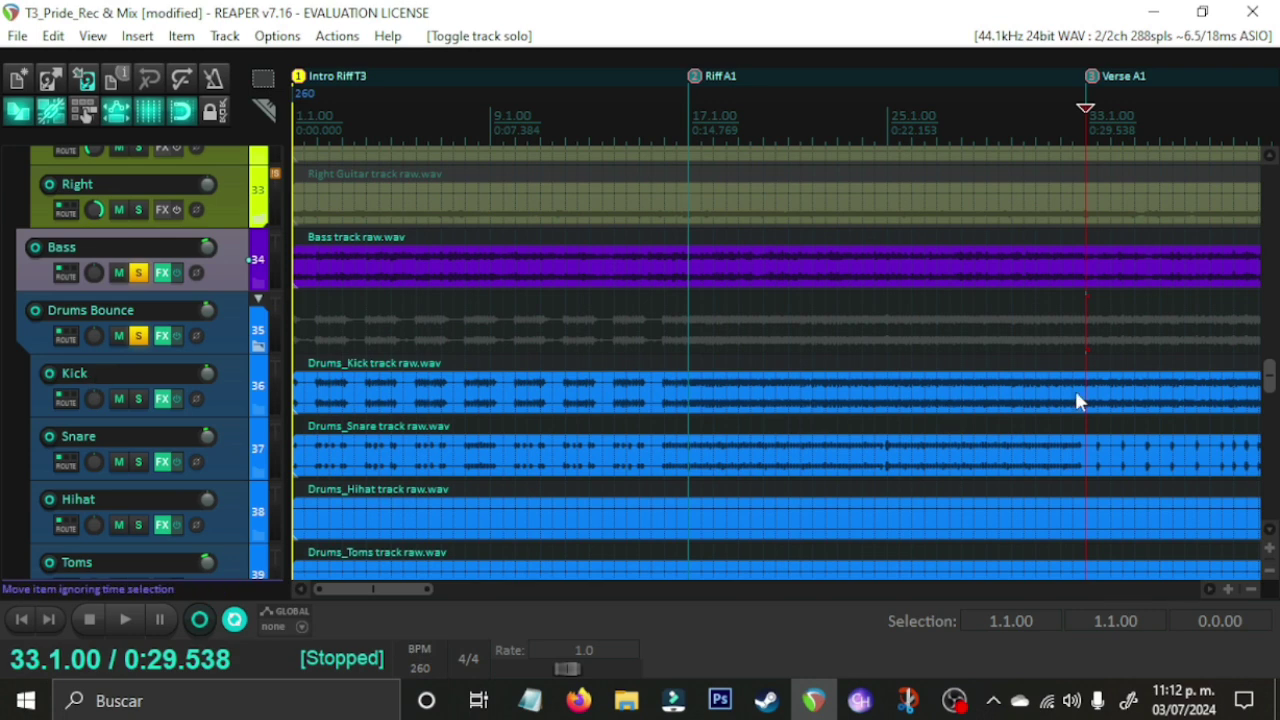
pyautogui.press('space')
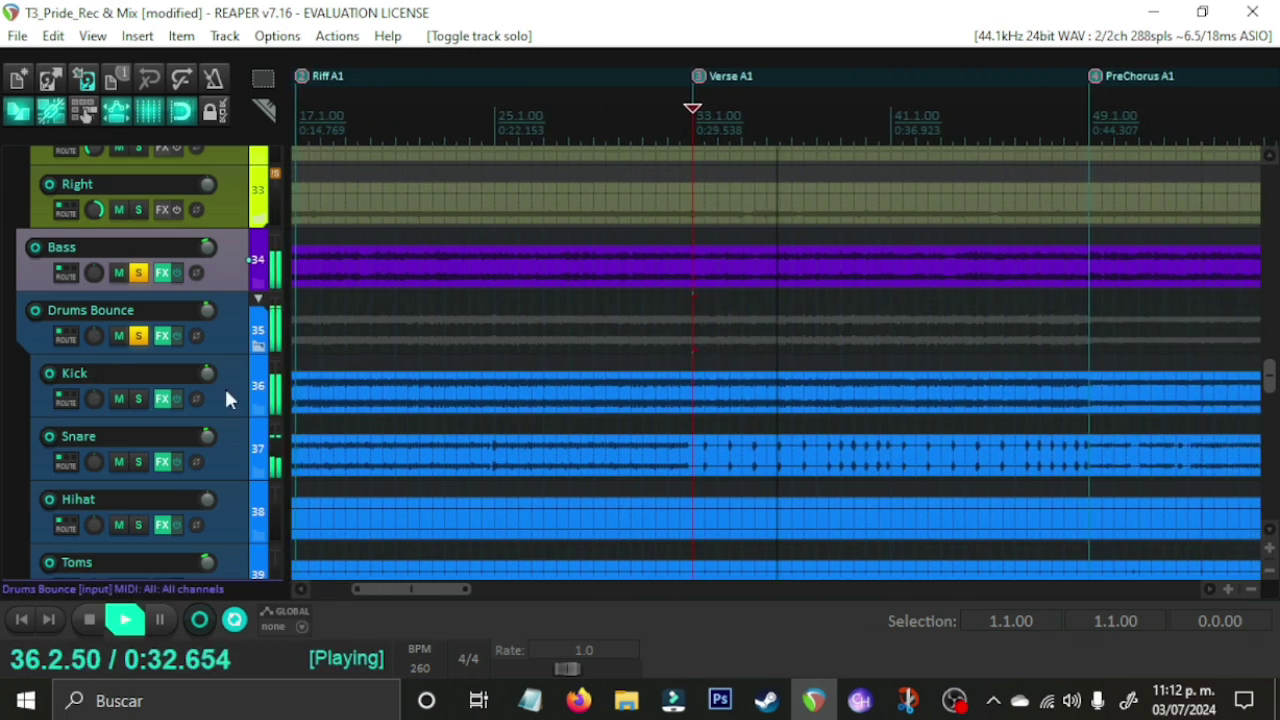
pyautogui.scroll(-2, 3, 403)
pyautogui.scroll(1, 3, 403)
pyautogui.press('space')
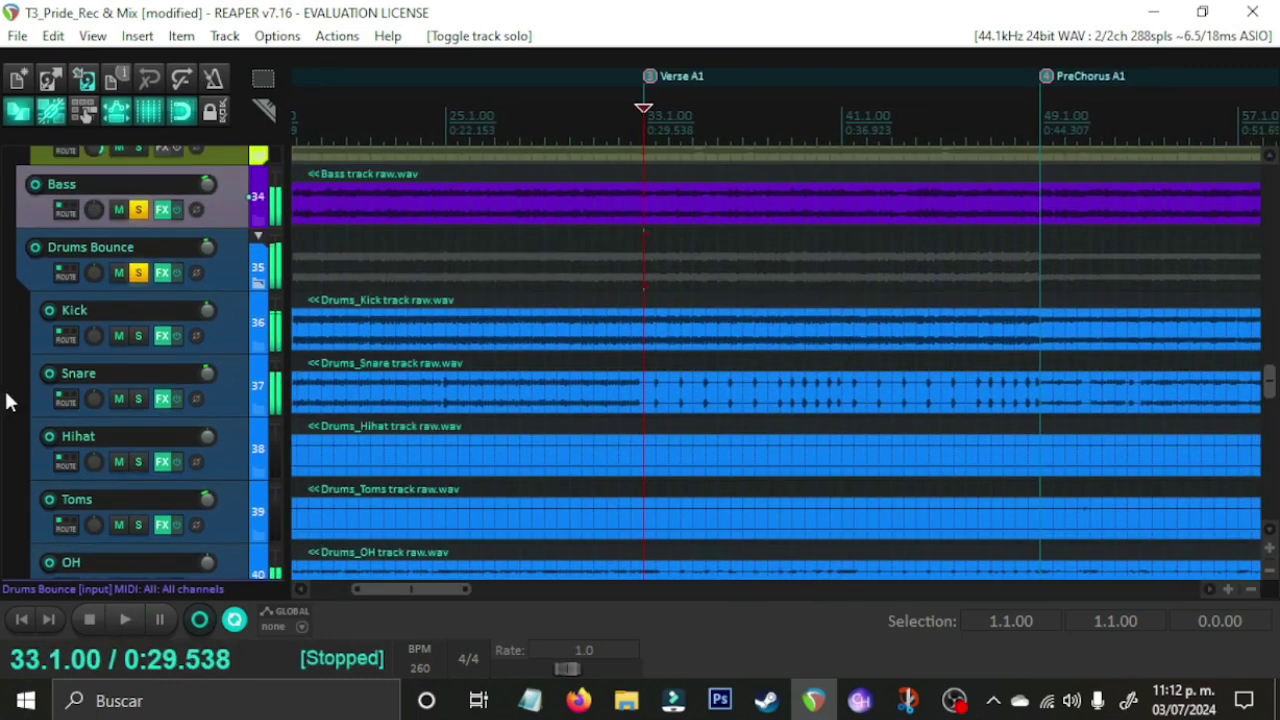
# Step: Clear the Bass and Drums Bounce solos, solo the Kick, and briefly play it from the Verse A1 marker
pyautogui.click(140, 210)
pyautogui.click(138, 272)
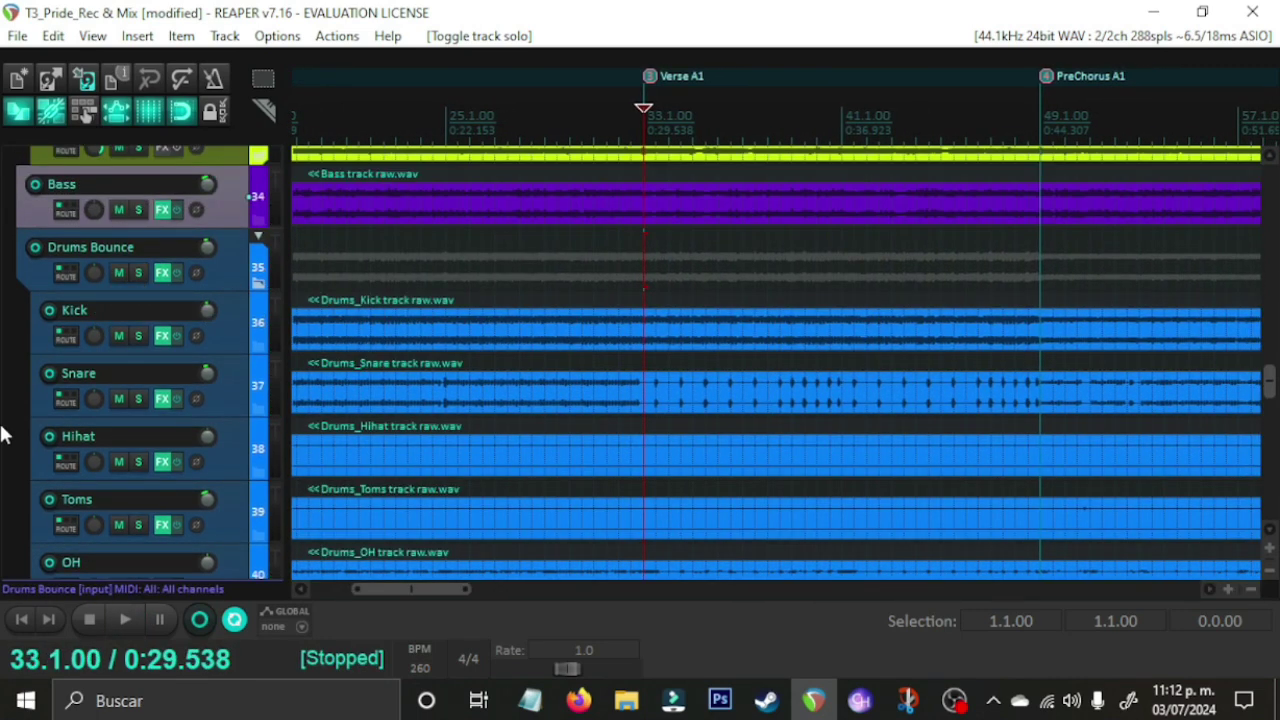
pyautogui.scroll(-1, 3, 433)
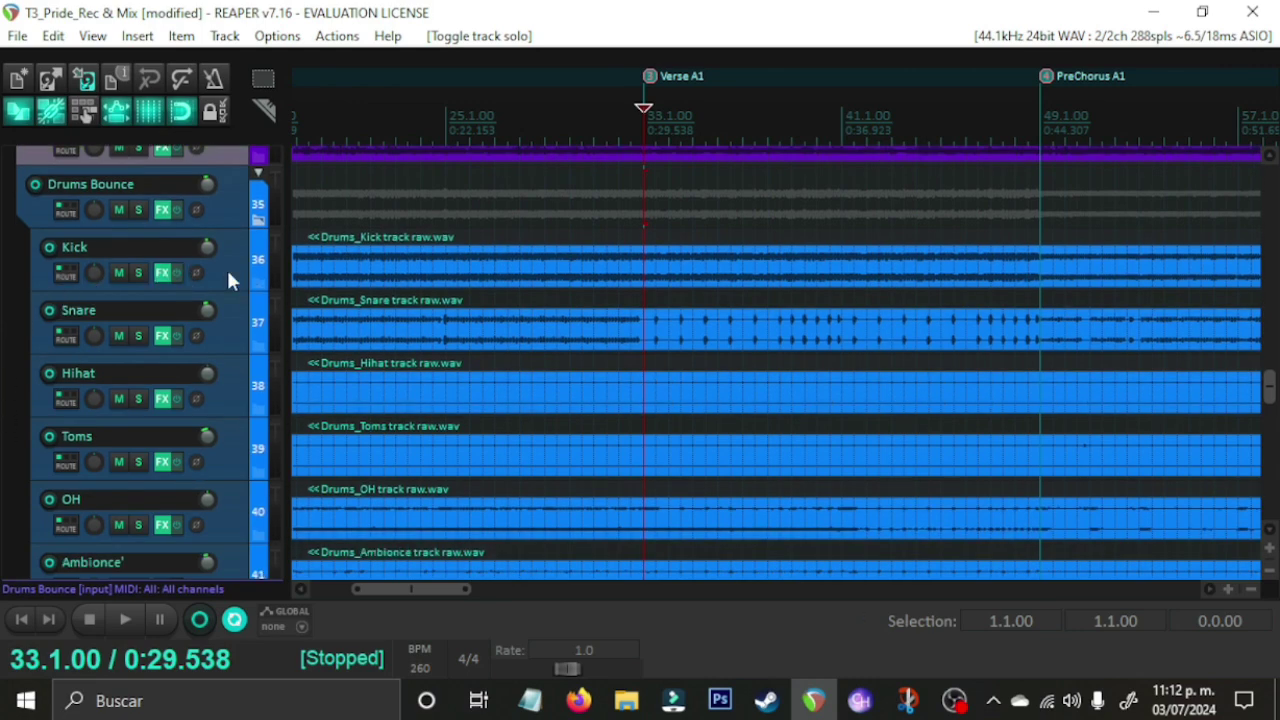
pyautogui.click(138, 276)
pyautogui.press('space')
pyautogui.press('space')
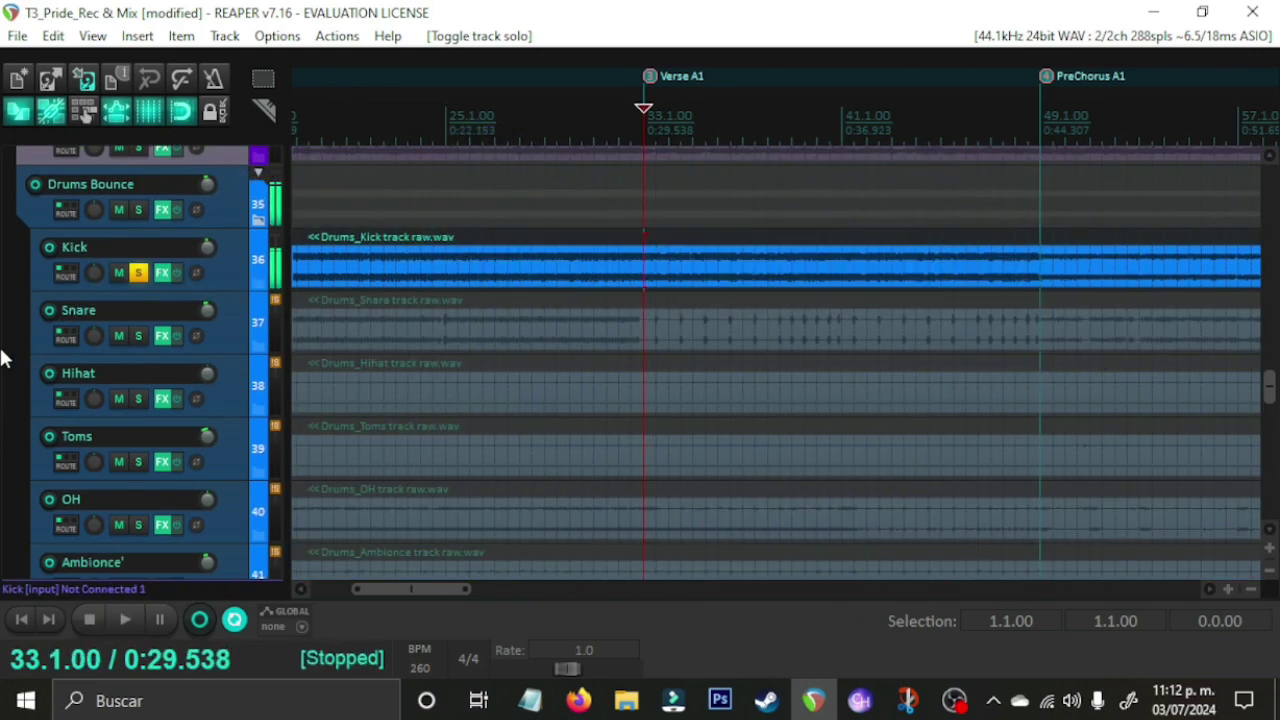
# Step: Play the soloed Kick from the project start for a moment and stop playback
pyautogui.press('Home')
pyautogui.press('space')
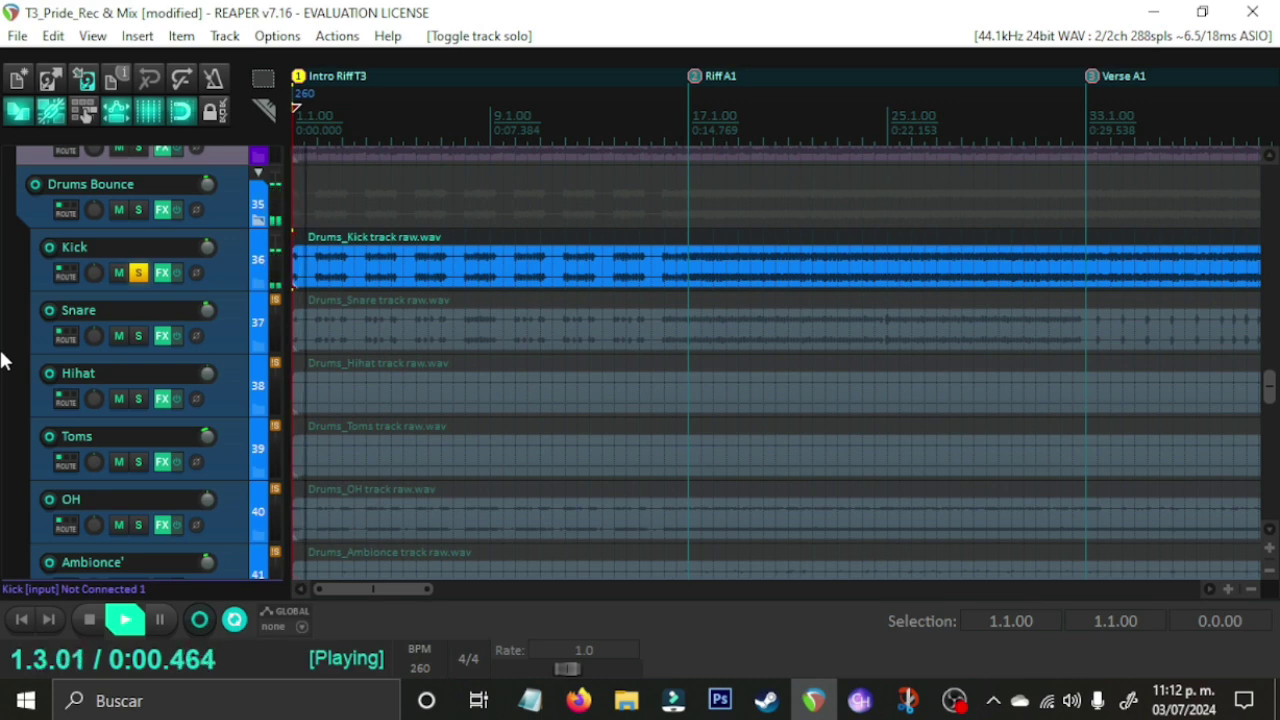
pyautogui.press('space')
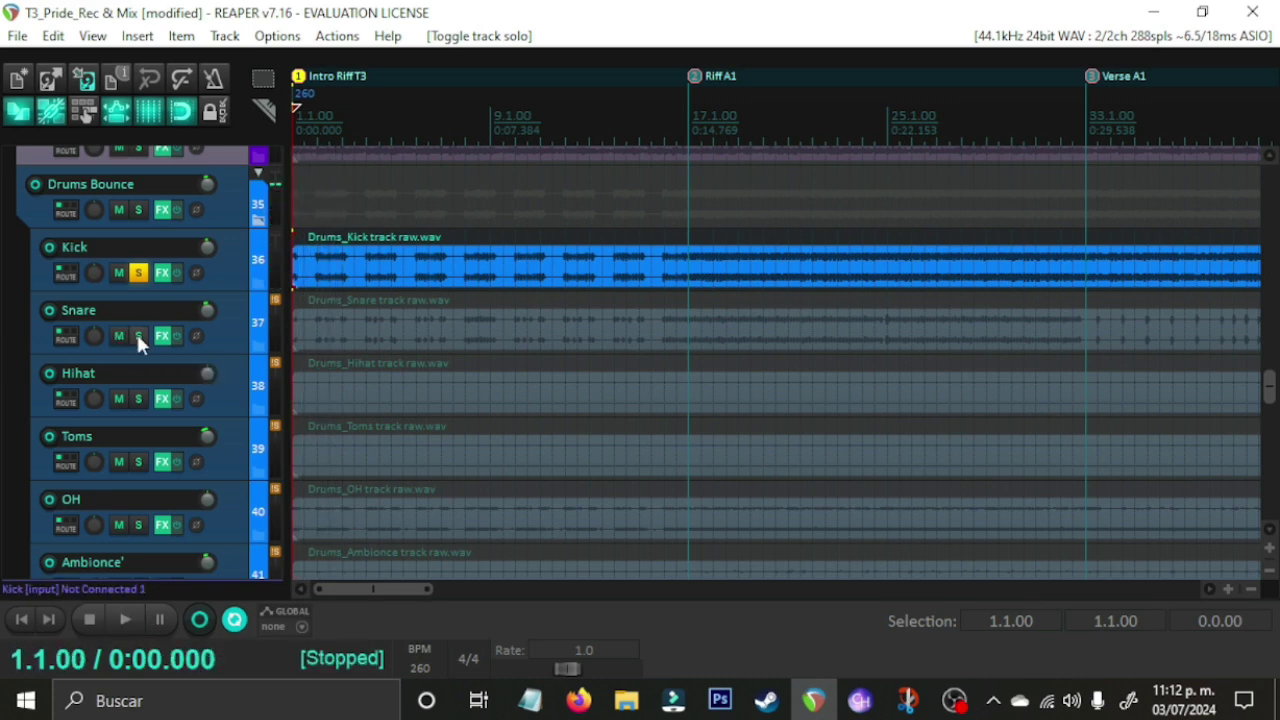
# Step: Solo the Snare together with the Kick, play the intro briefly, stop, and clear both solos
pyautogui.click(138, 336)
pyautogui.press('space')
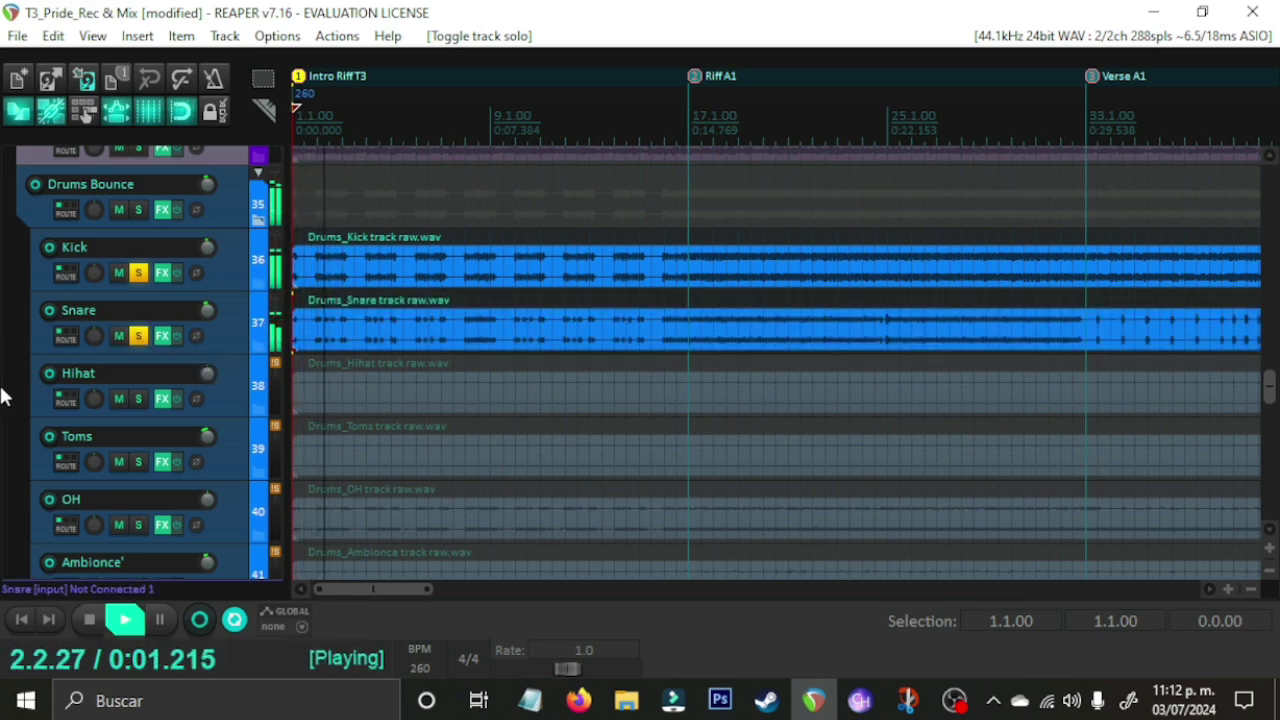
pyautogui.press('space')
pyautogui.click(138, 336)
pyautogui.click(139, 273)
# Step: Point out the Ambionce' and Mono Ambionce' drum tracks by selecting each in turn, ending on Mono Ambionce'
pyautogui.scroll(-2, 40, 347)
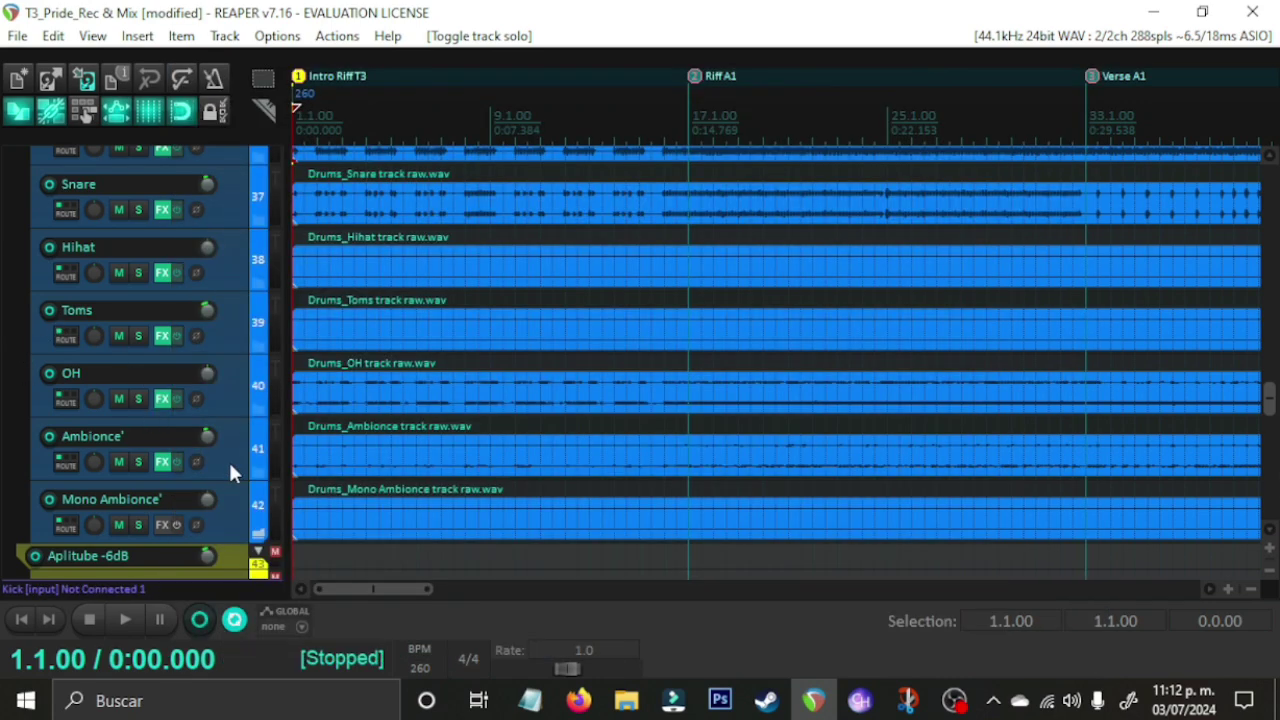
pyautogui.click(228, 459)
pyautogui.click(225, 531)
pyautogui.click(225, 445)
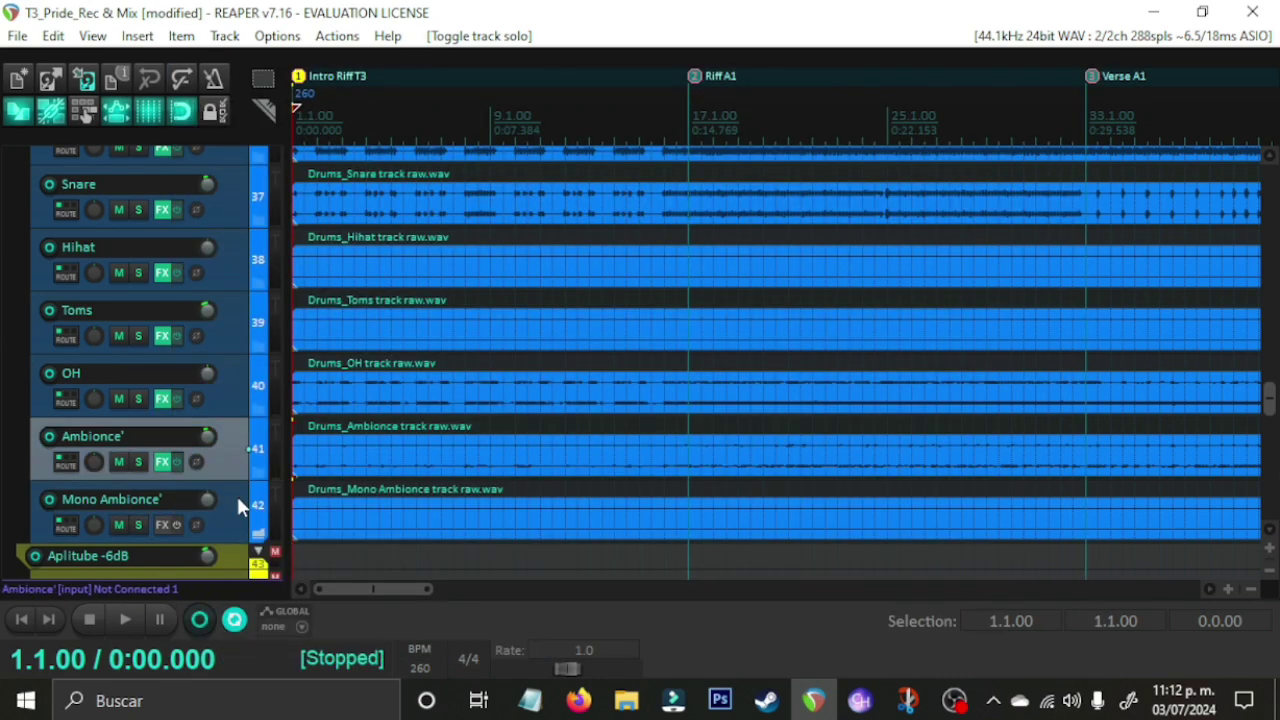
pyautogui.click(238, 498)
pyautogui.scroll(-1, 2, 370)
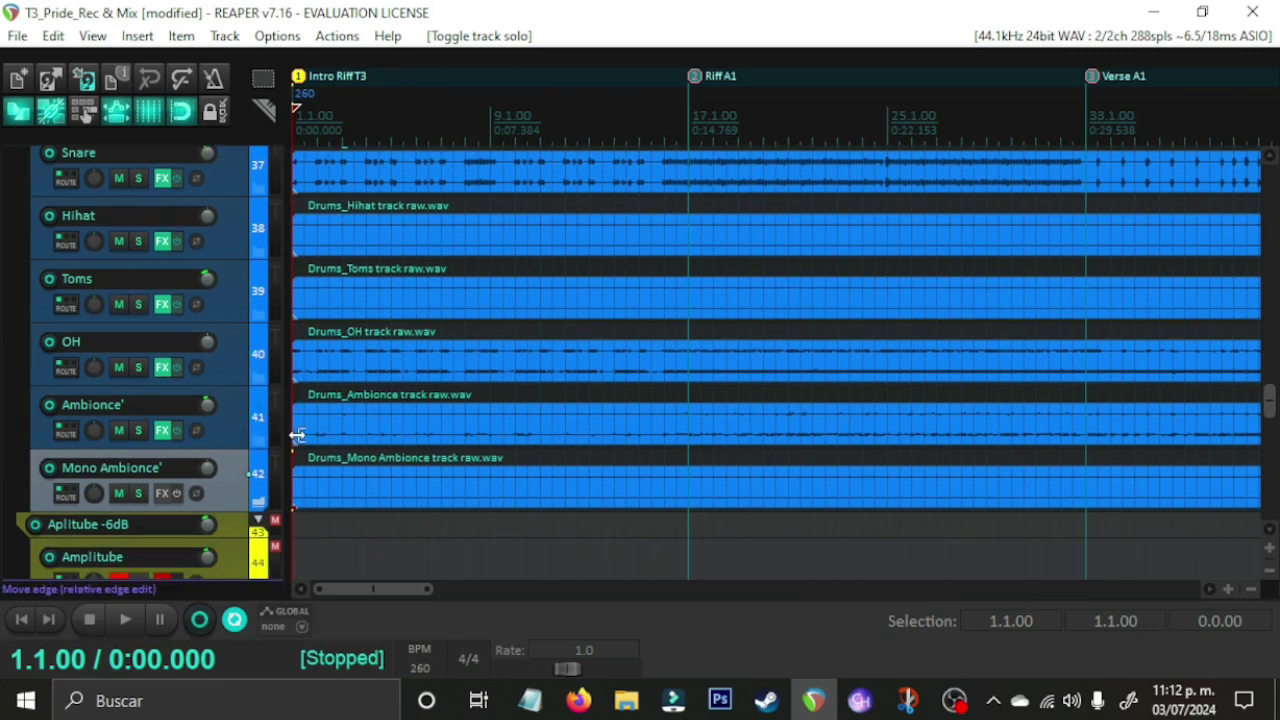
# Step: Solo the Ambionce' track, play it from the Verse A1 marker, stop playback, and clear its solo
pyautogui.click(139, 430)
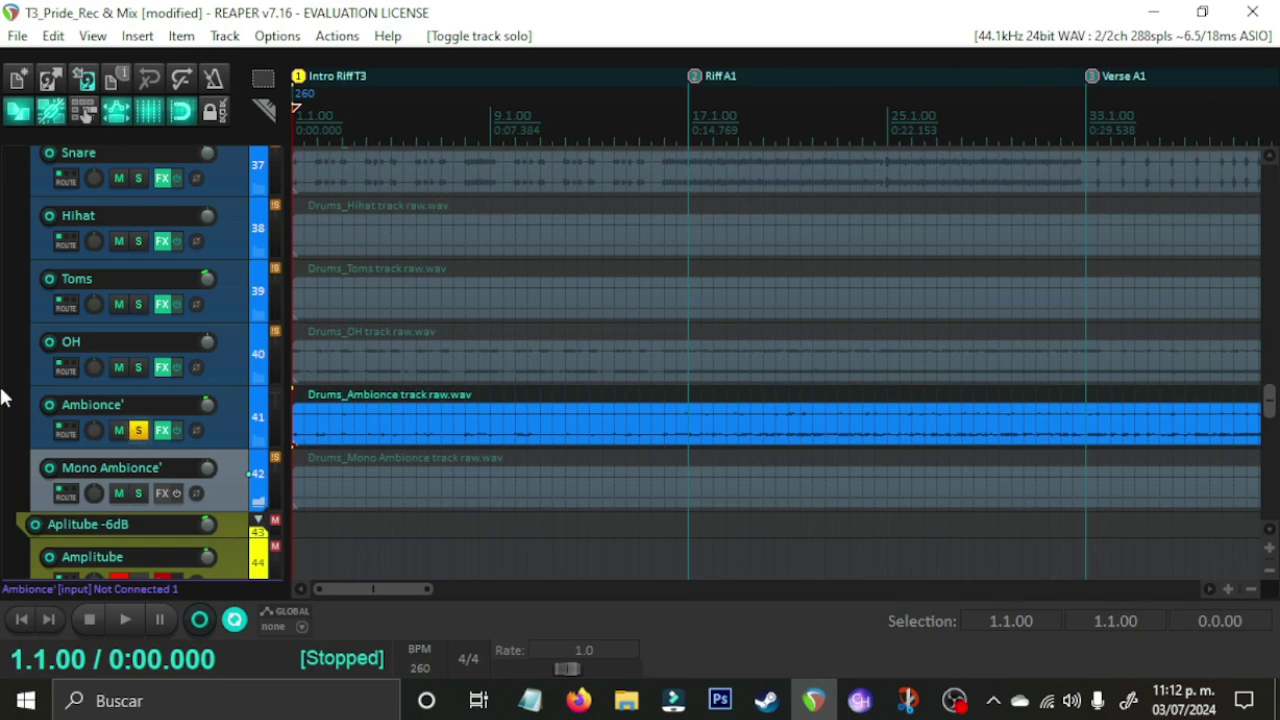
pyautogui.press('3')
pyautogui.press('space')
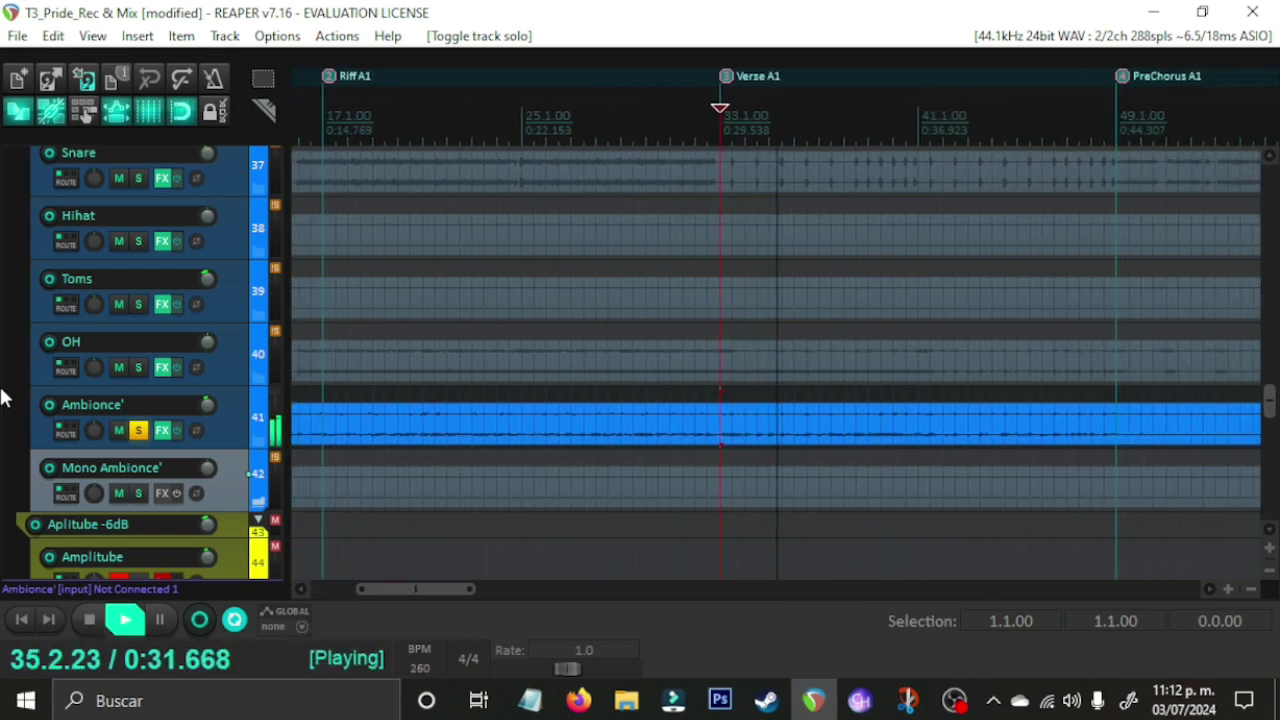
pyautogui.press('space')
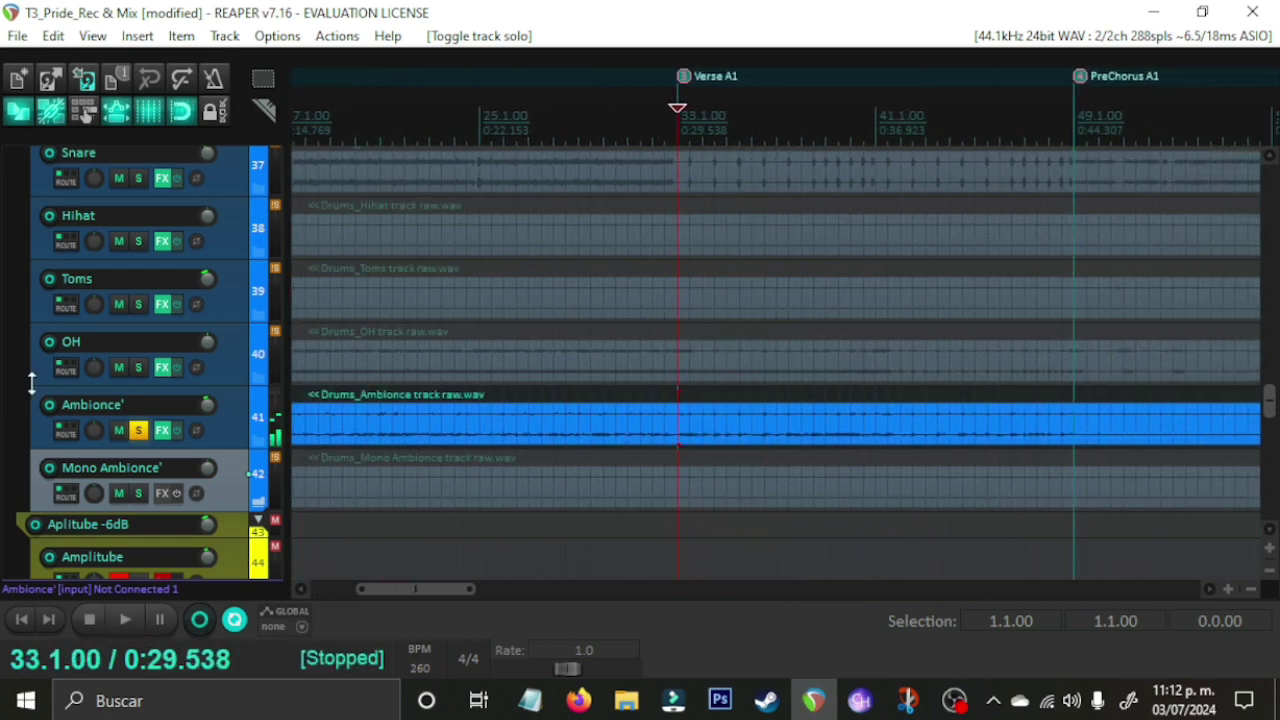
pyautogui.click(139, 430)
# Step: Solo Drums Bounce, play from the Verse A1 marker, and look through the individual drum tracks during playback
pyautogui.scroll(5, 8, 413)
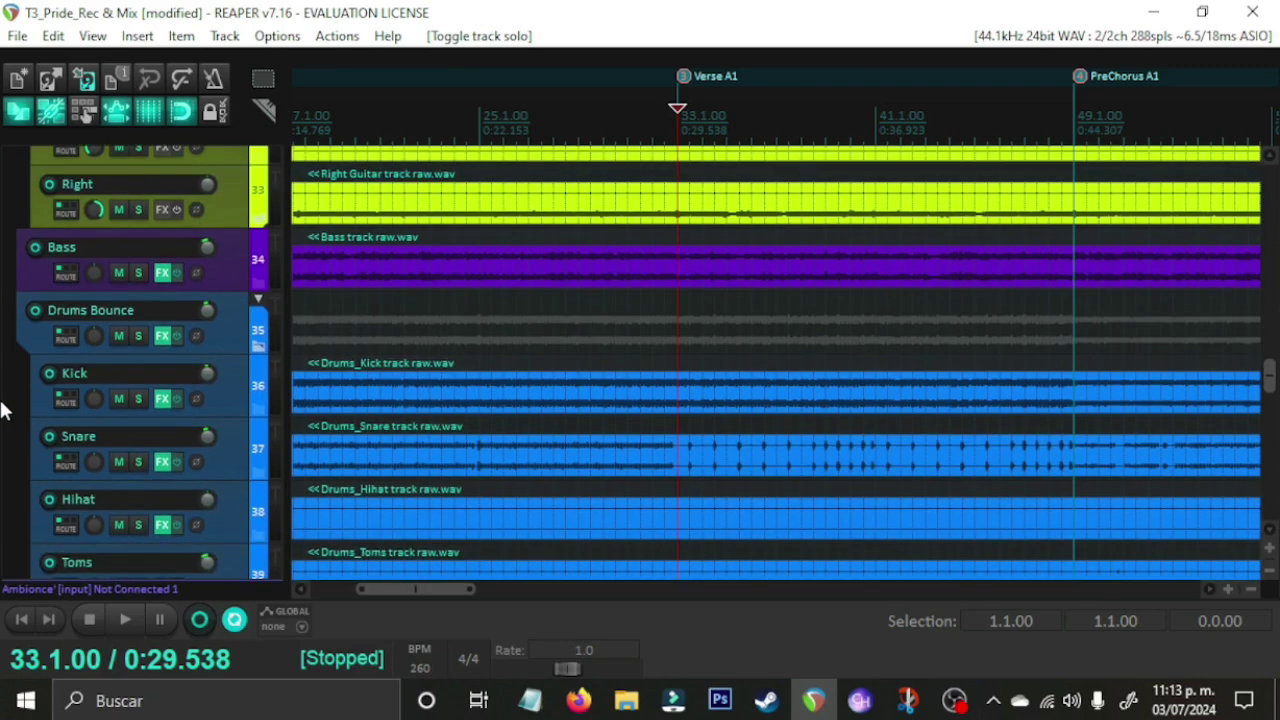
pyautogui.click(138, 337)
pyautogui.press('space')
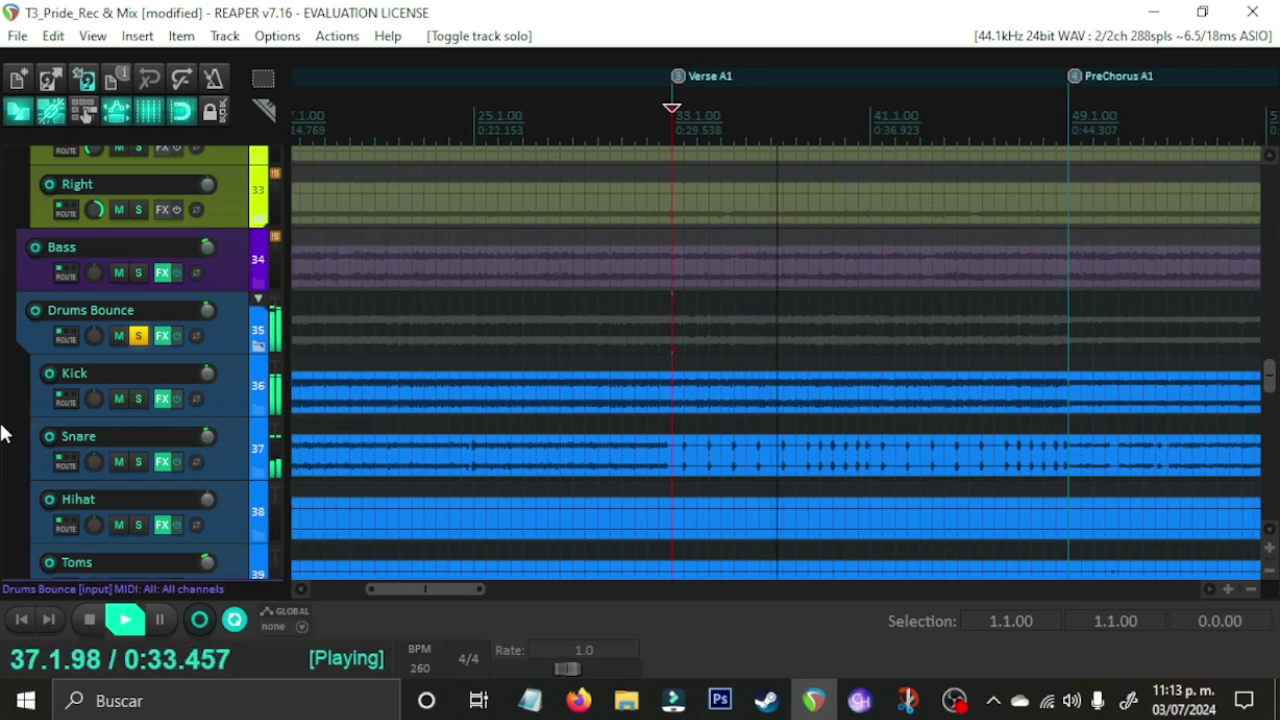
pyautogui.scroll(-2, 0, 433)
pyautogui.scroll(-1, 0, 433)
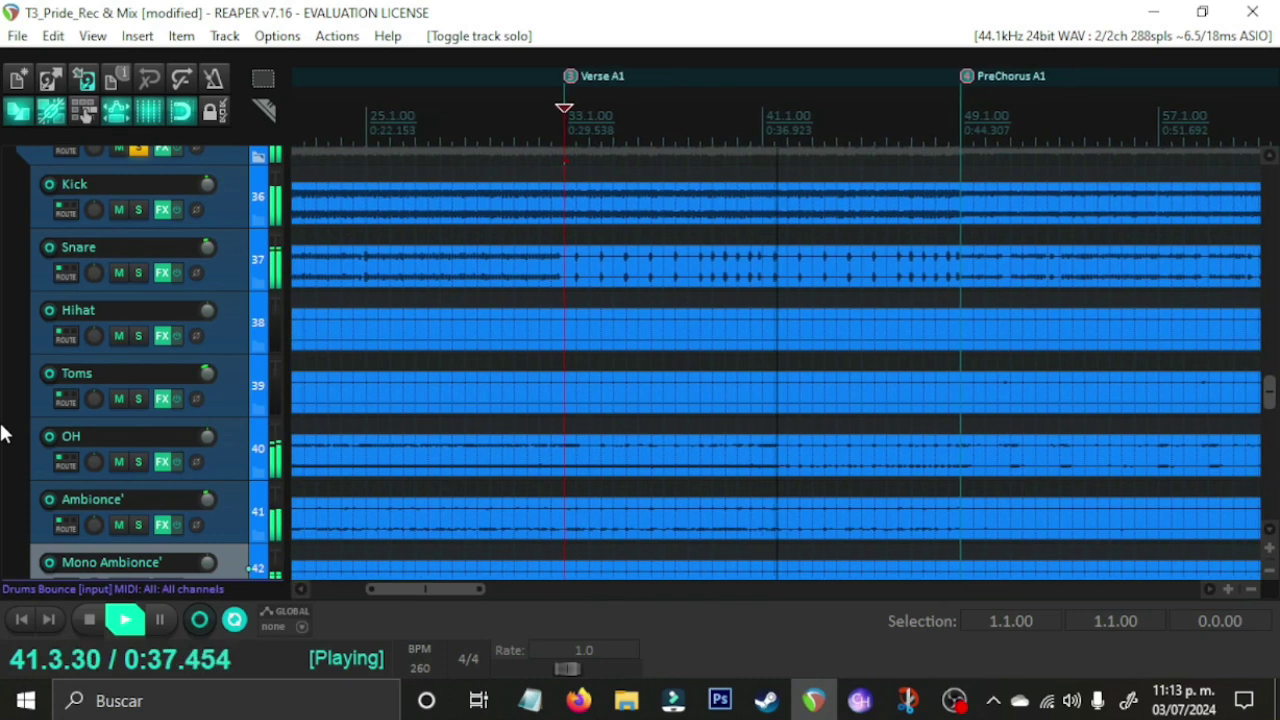
# Step: Solo the Bass during playback and switch the Drums Bounce solo off and back on to compare them
pyautogui.scroll(3, 3, 433)
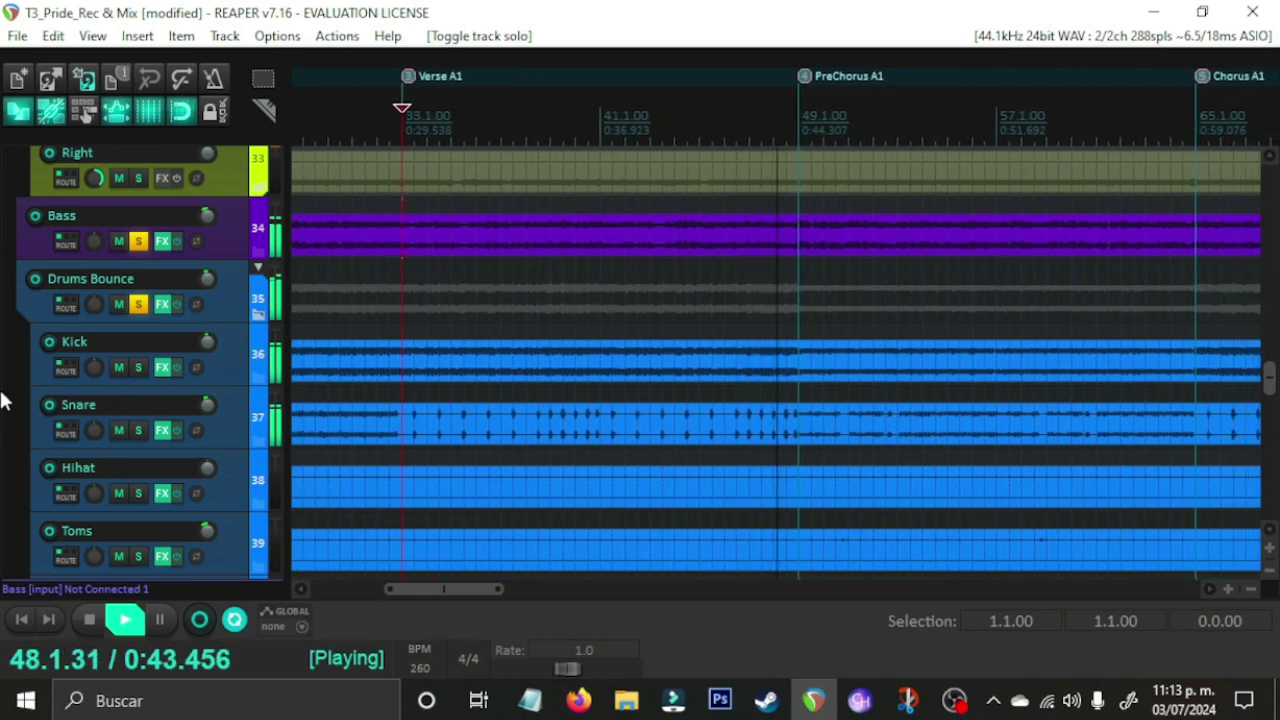
pyautogui.scroll(2, 30, 402)
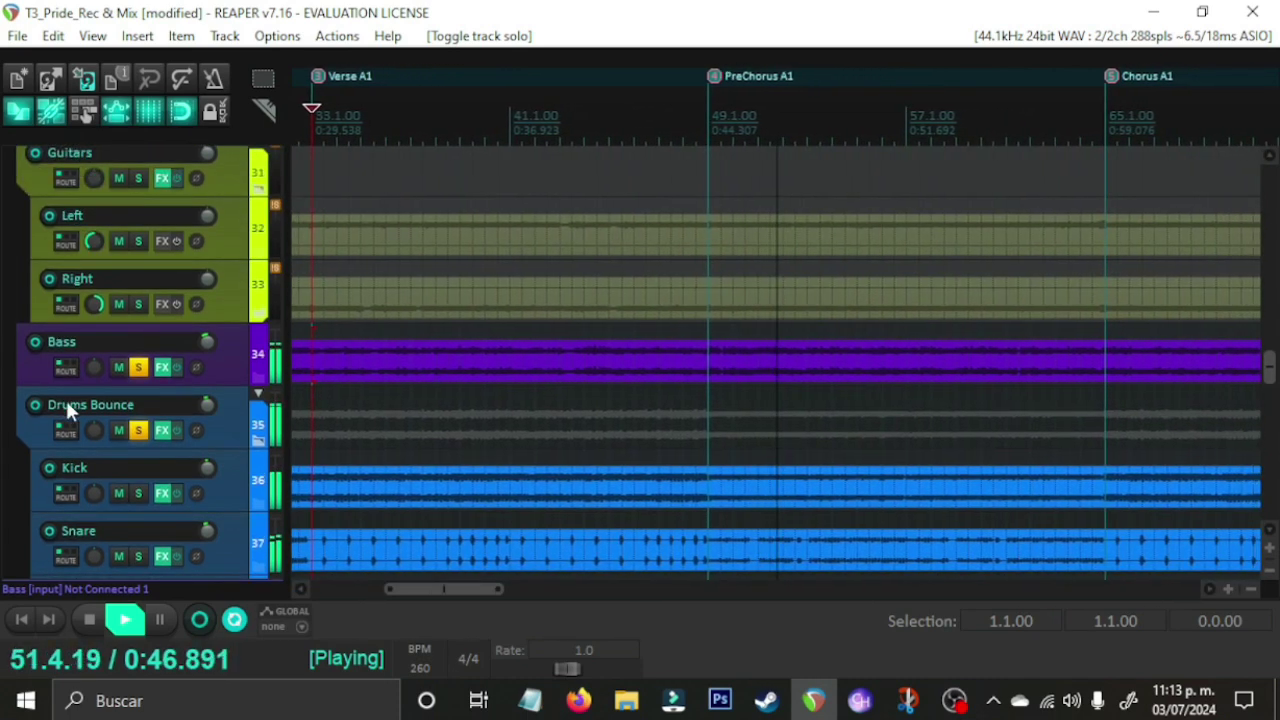
pyautogui.click(138, 432)
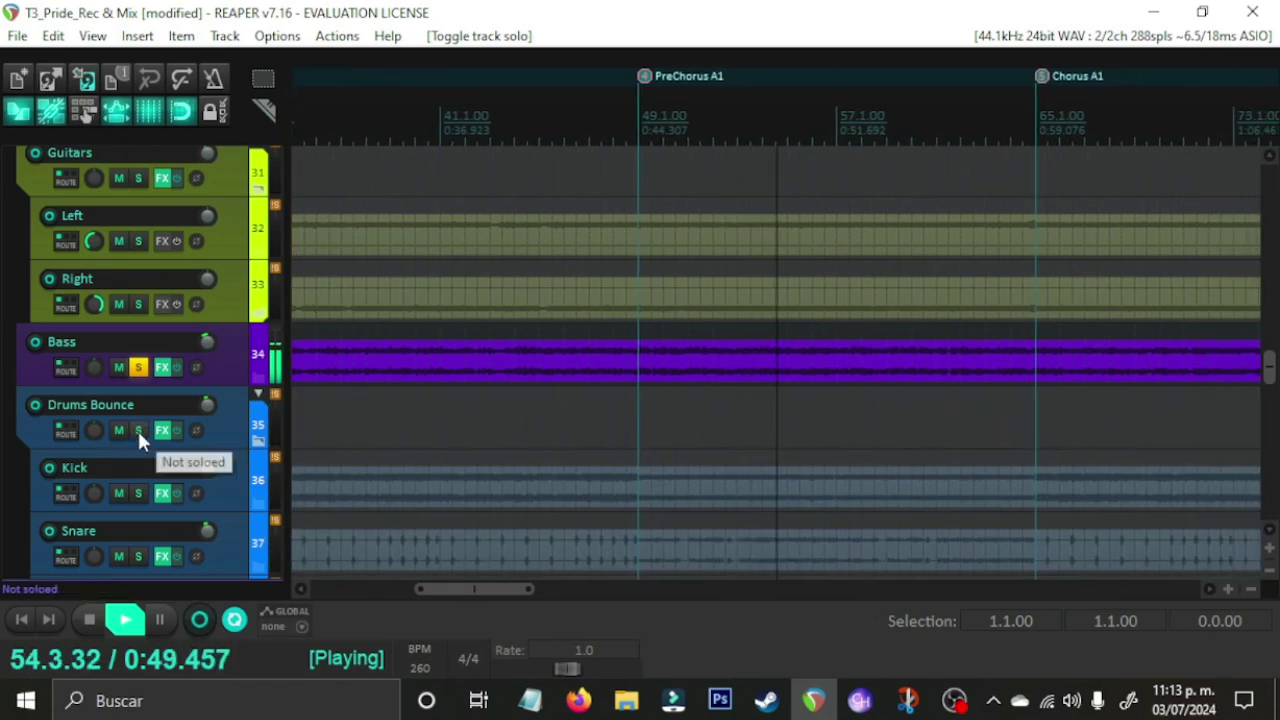
pyautogui.click(138, 430)
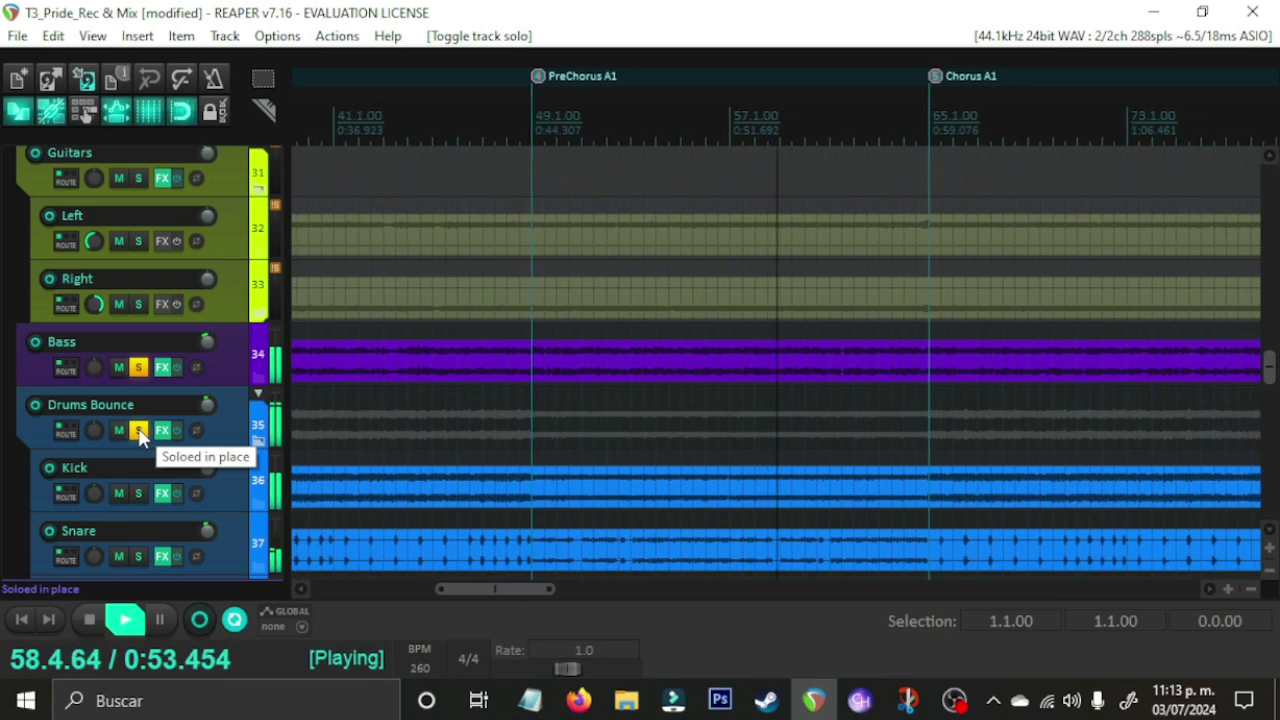
# Step: Stop playback and clear the solos on Drums Bounce and Bass
pyautogui.press('space')
pyautogui.click(138, 430)
pyautogui.click(138, 369)
# Step: Return to the project start and examine the Left and Right guitar items up close
pyautogui.scroll(2, 248, 322)
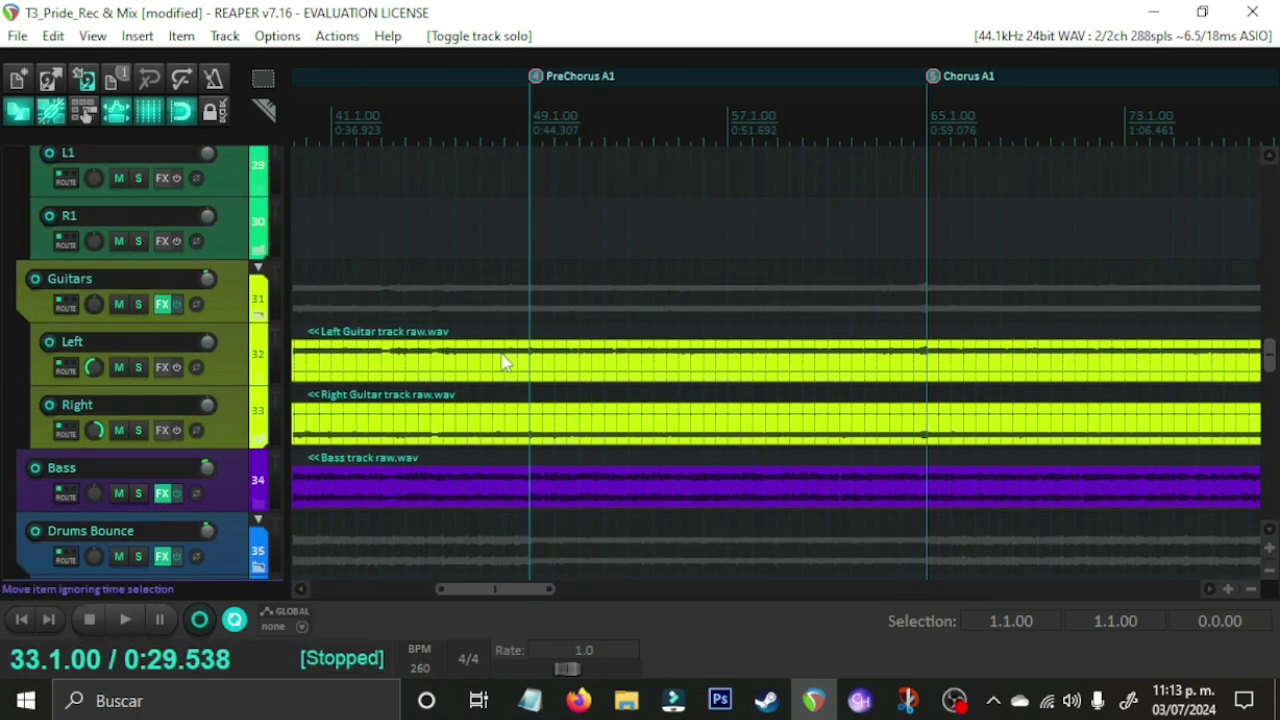
pyautogui.scroll(2, 466, 443)
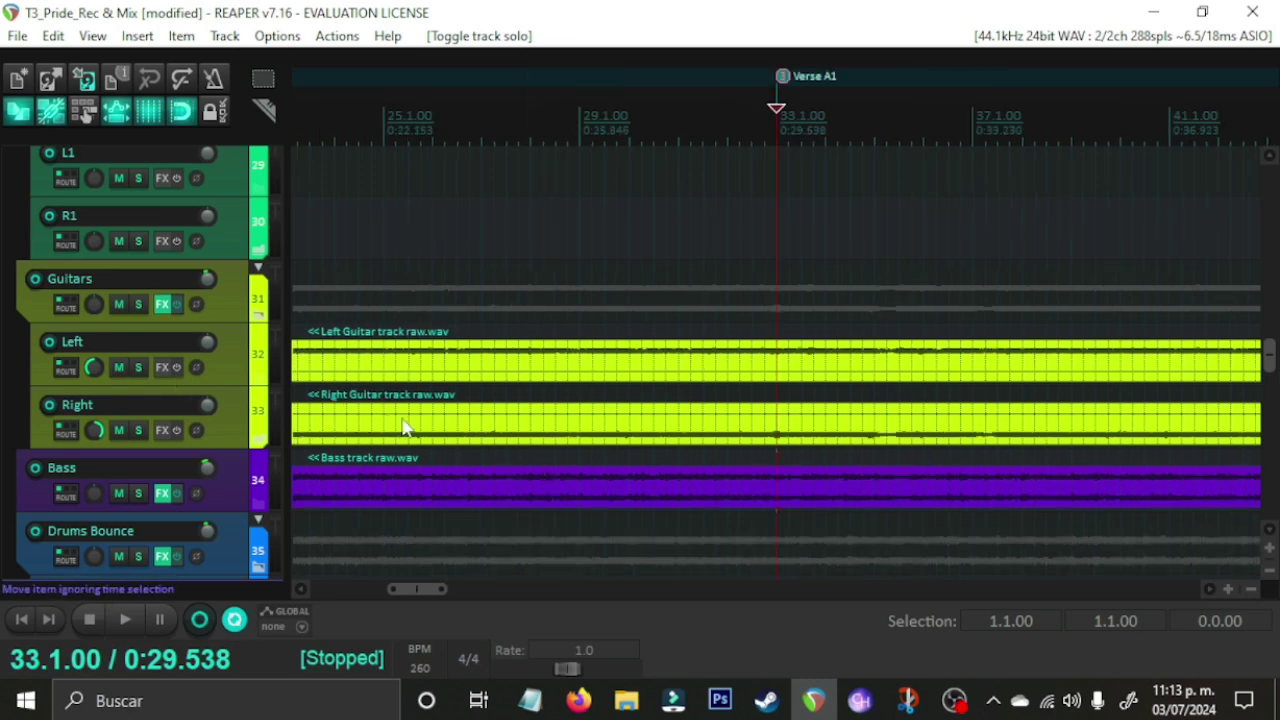
pyautogui.press('Home')
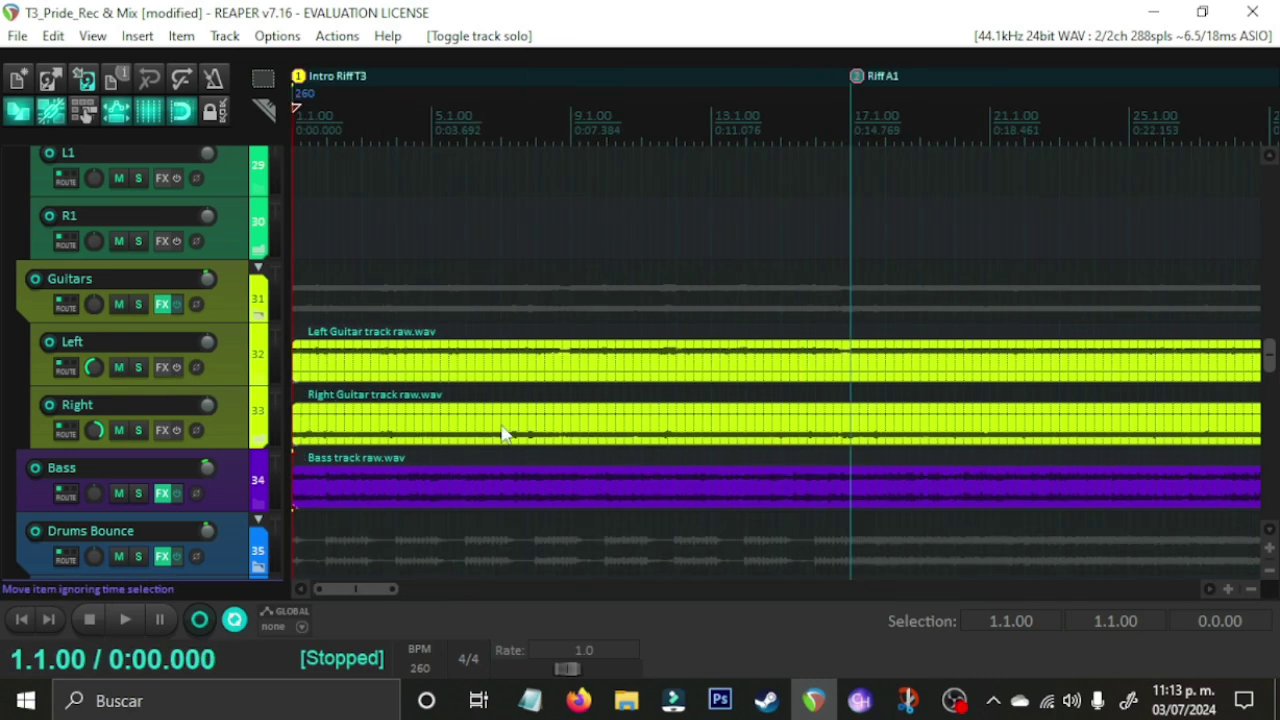
pyautogui.scroll(3, 507, 432)
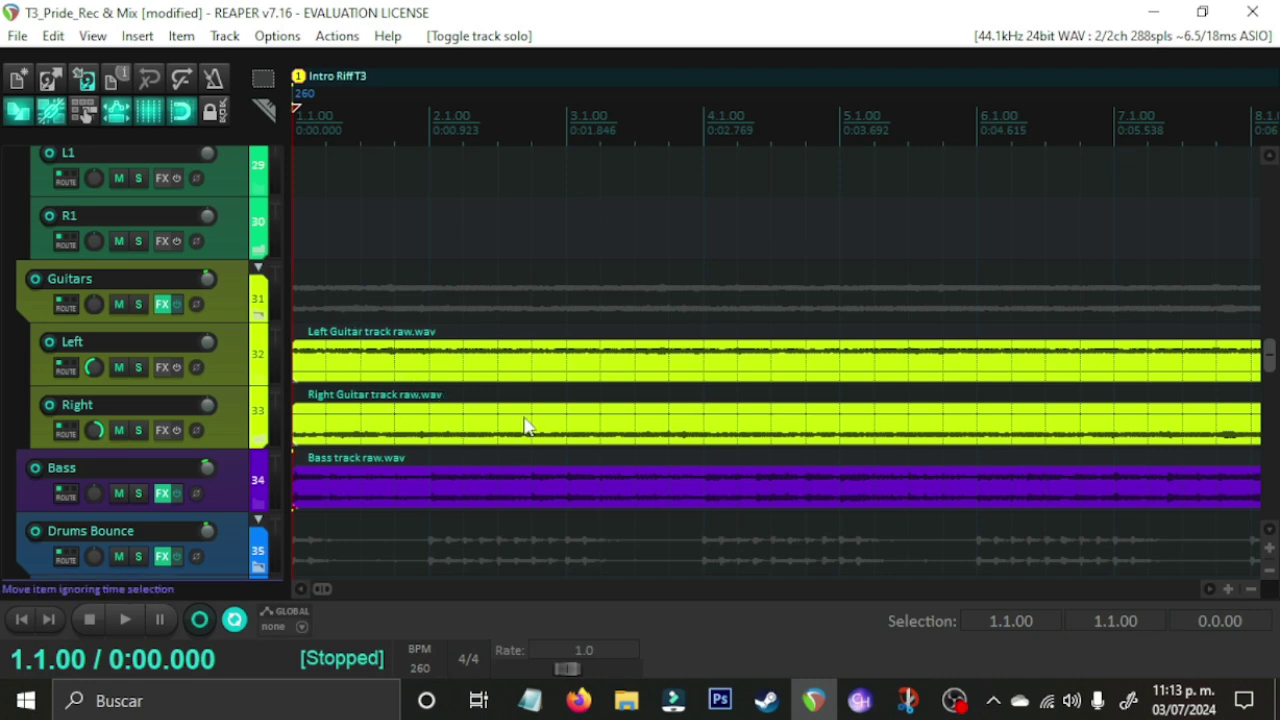
pyautogui.scroll(-4, 500, 430)
pyautogui.scroll(6, 471, 466)
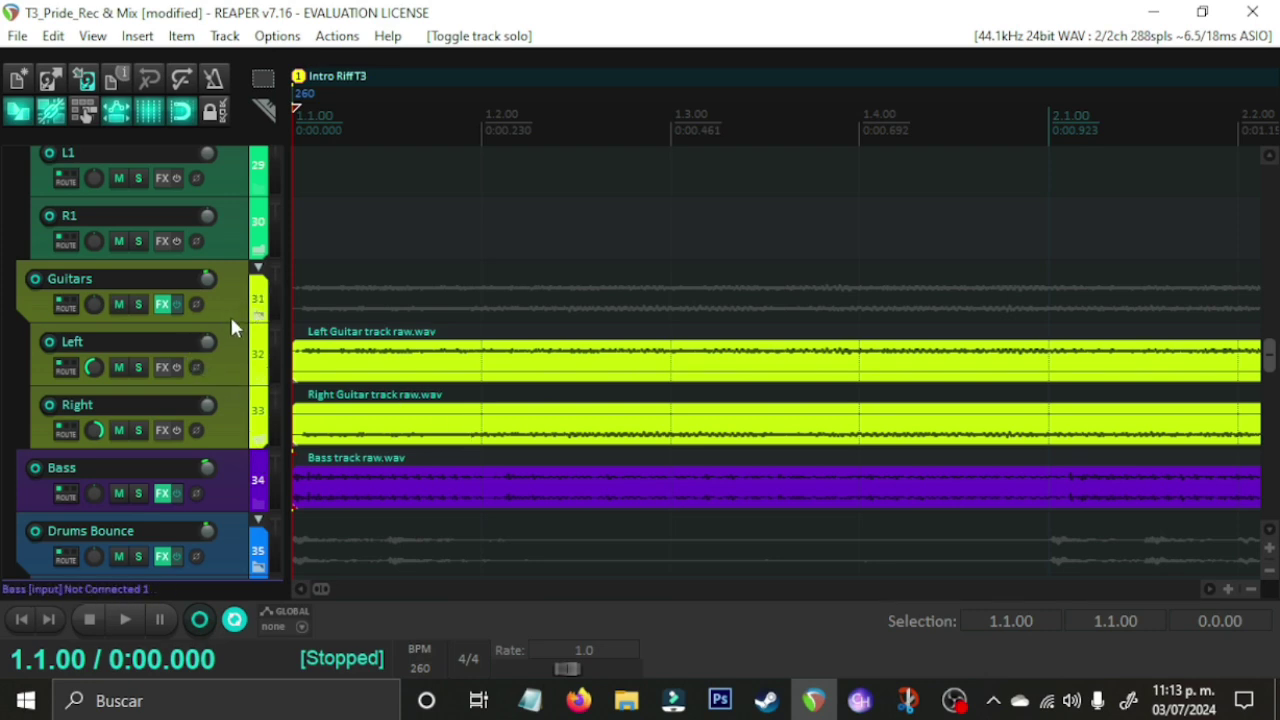
# Step: Centre the Left guitar's pan, solo the track, play the intro for a few seconds, and stop playback
pyautogui.doubleClick(94, 368)
pyautogui.click(138, 367)
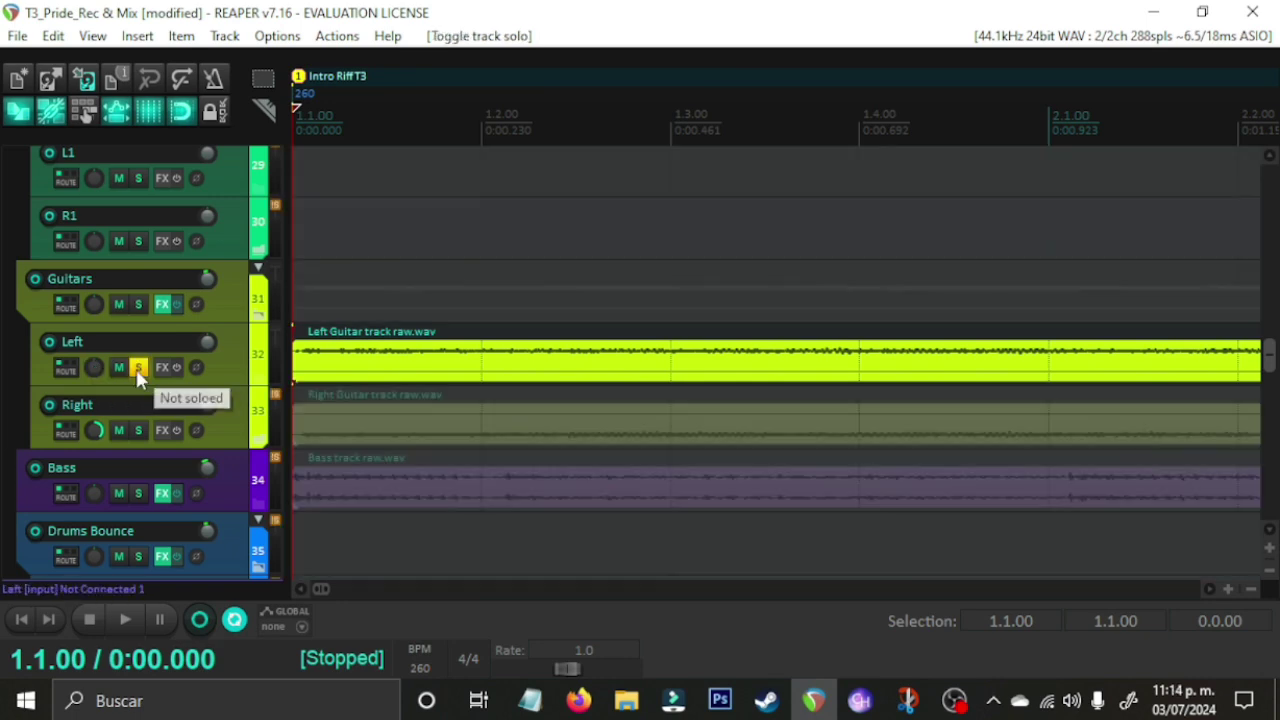
pyautogui.scroll(-5, 3, 400)
pyautogui.scroll(5, 3, 400)
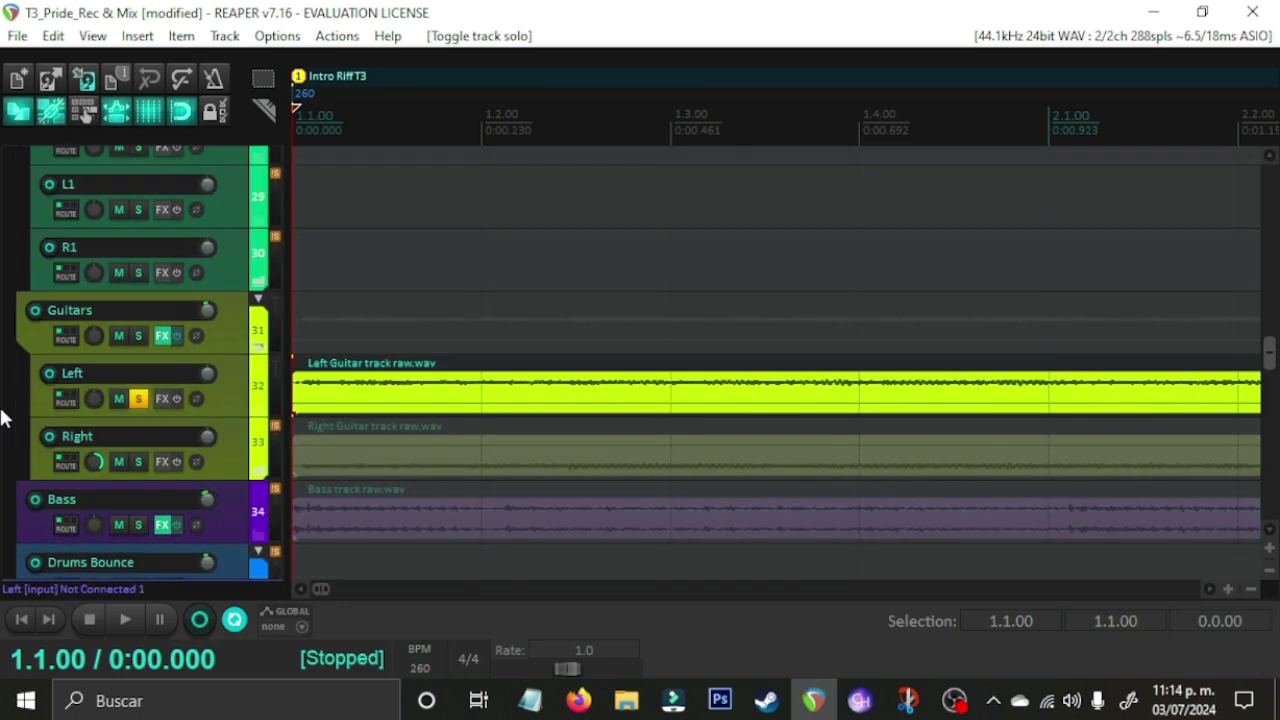
pyautogui.press('space')
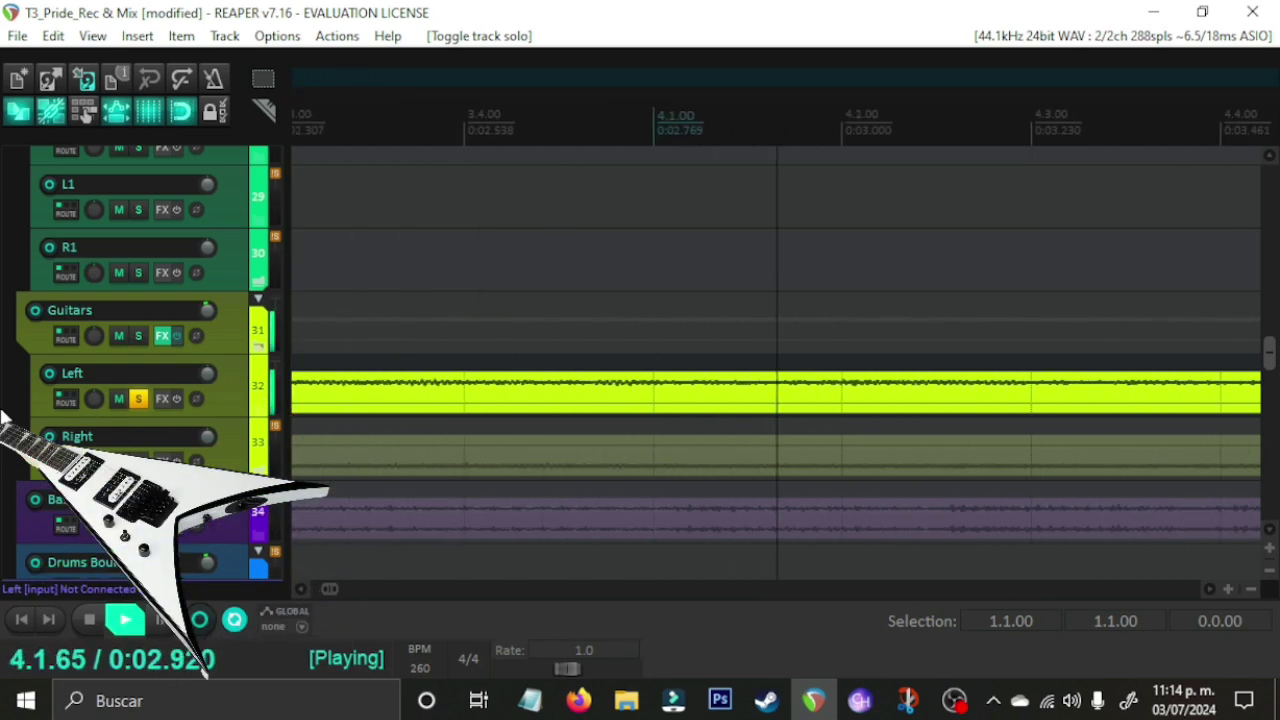
pyautogui.press('space')
# Step: Clear the Left guitar's solo, pan it back to the left, and solo the Guitars folder track instead
pyautogui.click(138, 399)
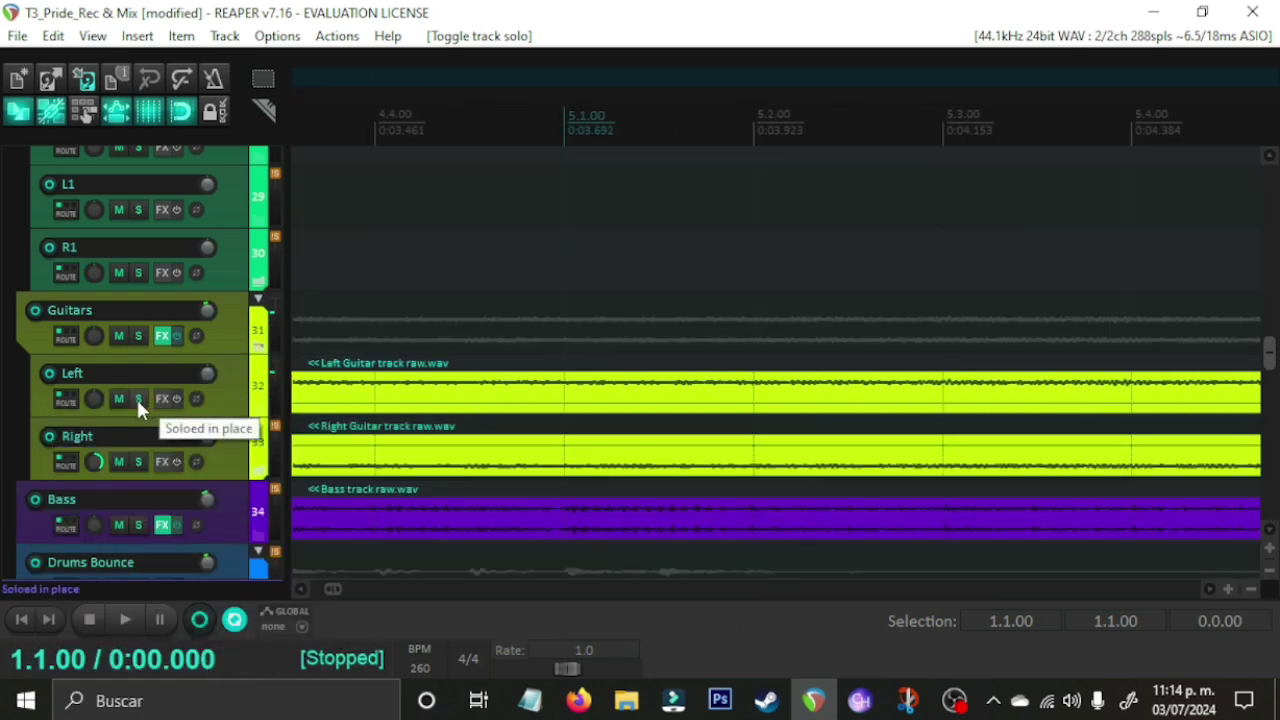
pyautogui.click(93, 399)
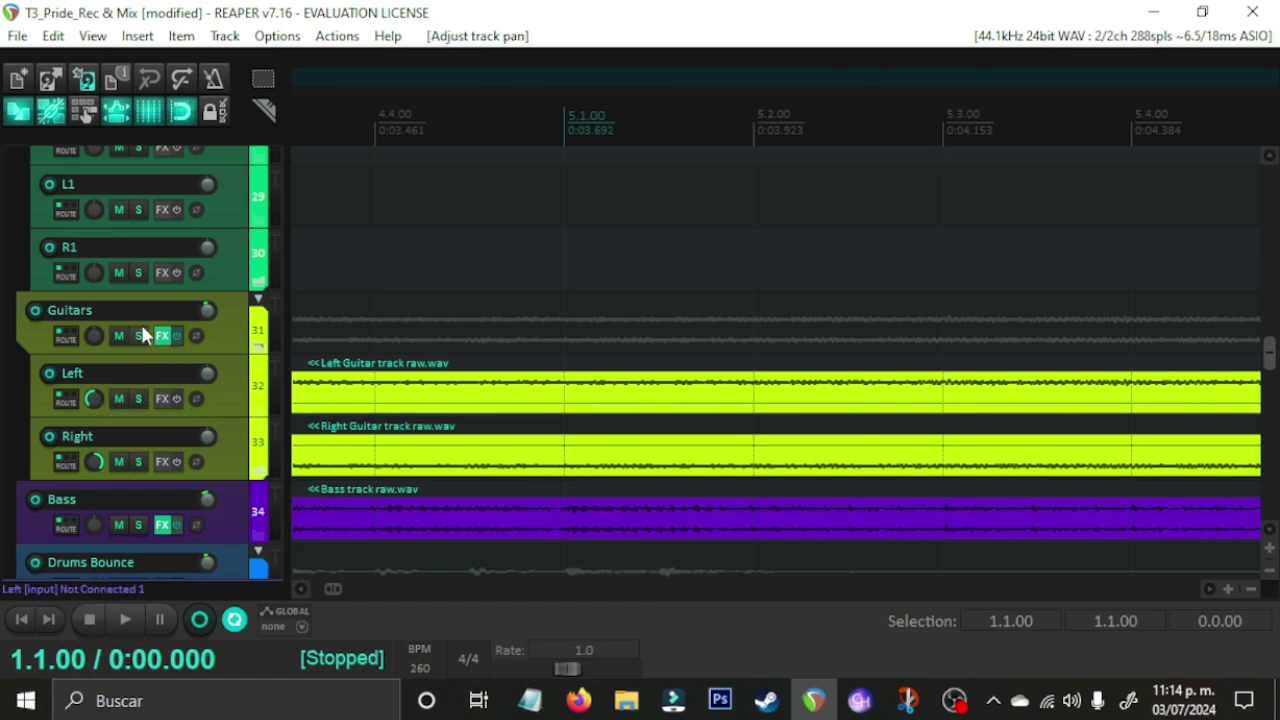
pyautogui.click(138, 337)
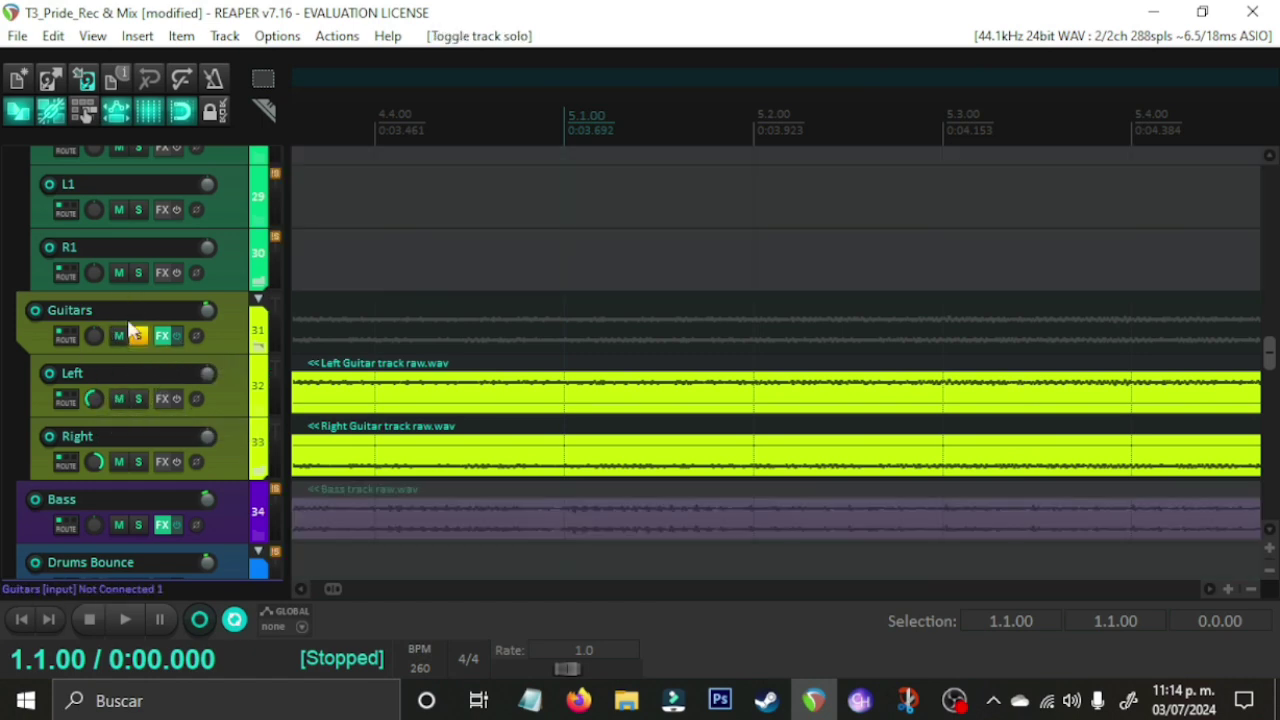
# Step: Play the soloed guitars from the project start for a few seconds and stop playback
pyautogui.scroll(-2, 488, 405)
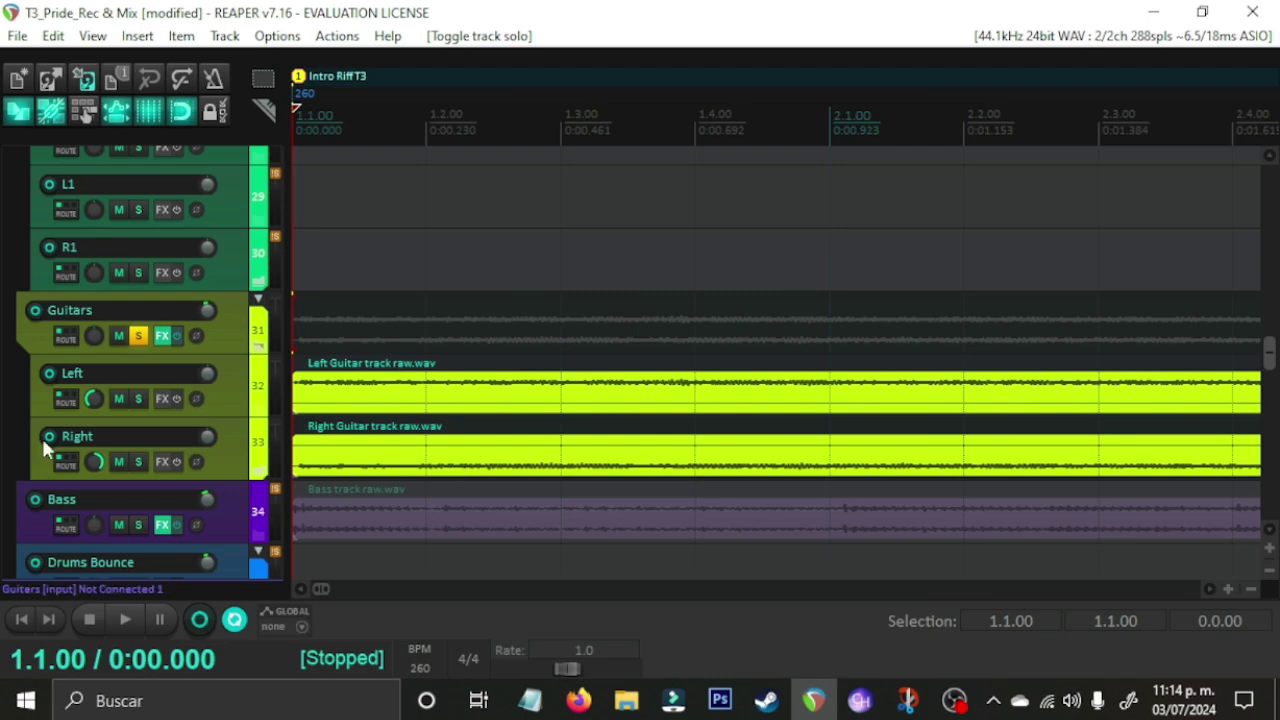
pyautogui.press('space')
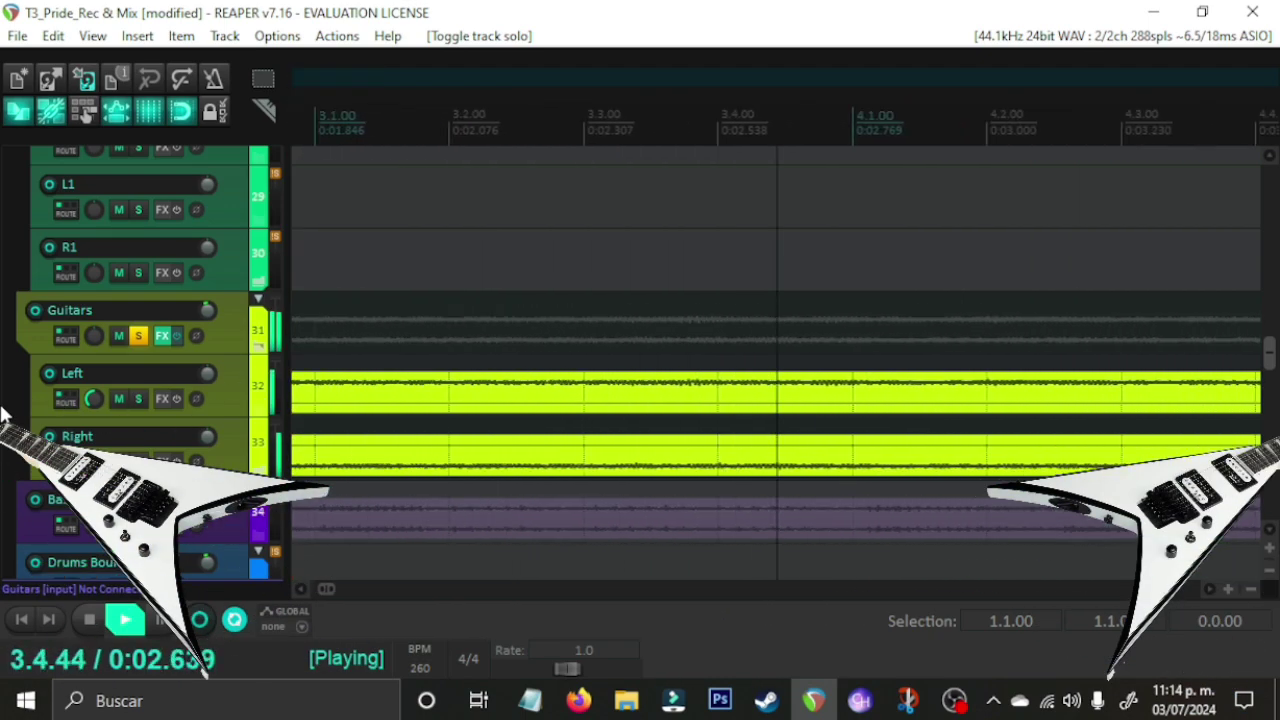
pyautogui.scroll(-4, 657, 390)
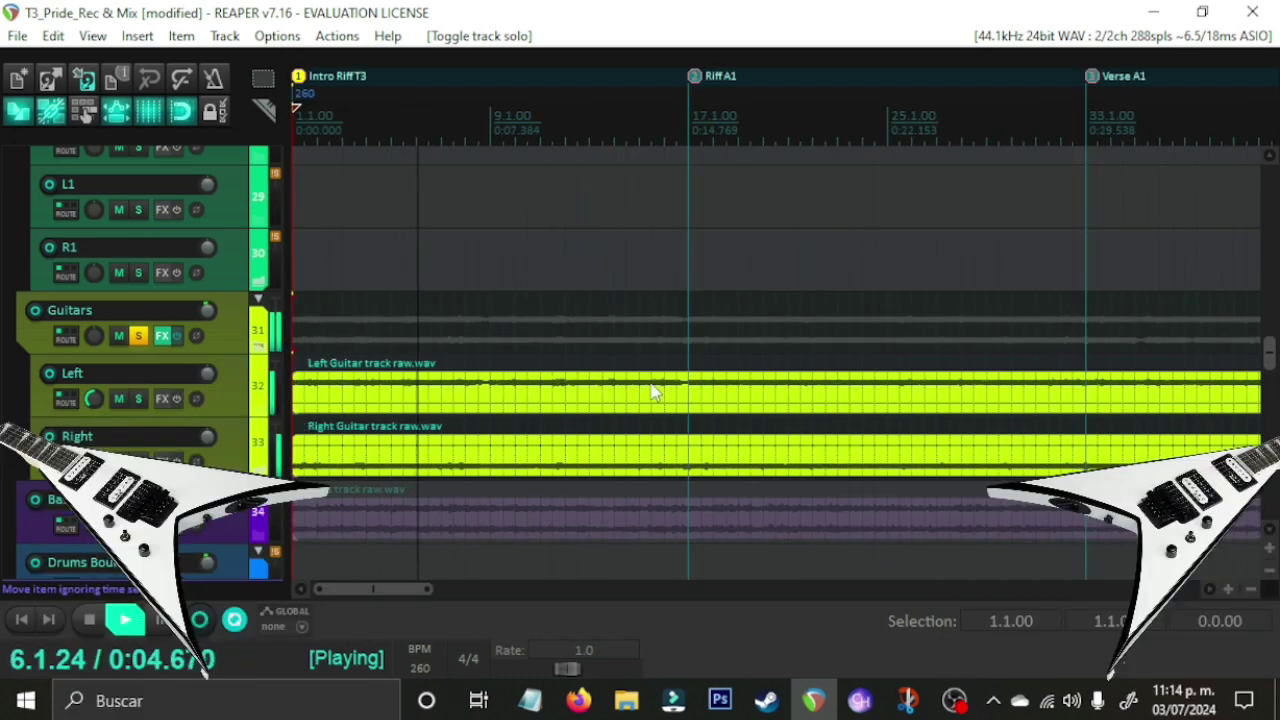
pyautogui.press('space')
# Step: Play the soloed guitars from the Verse A1 marker for a few seconds and stop playback
pyautogui.press('3')
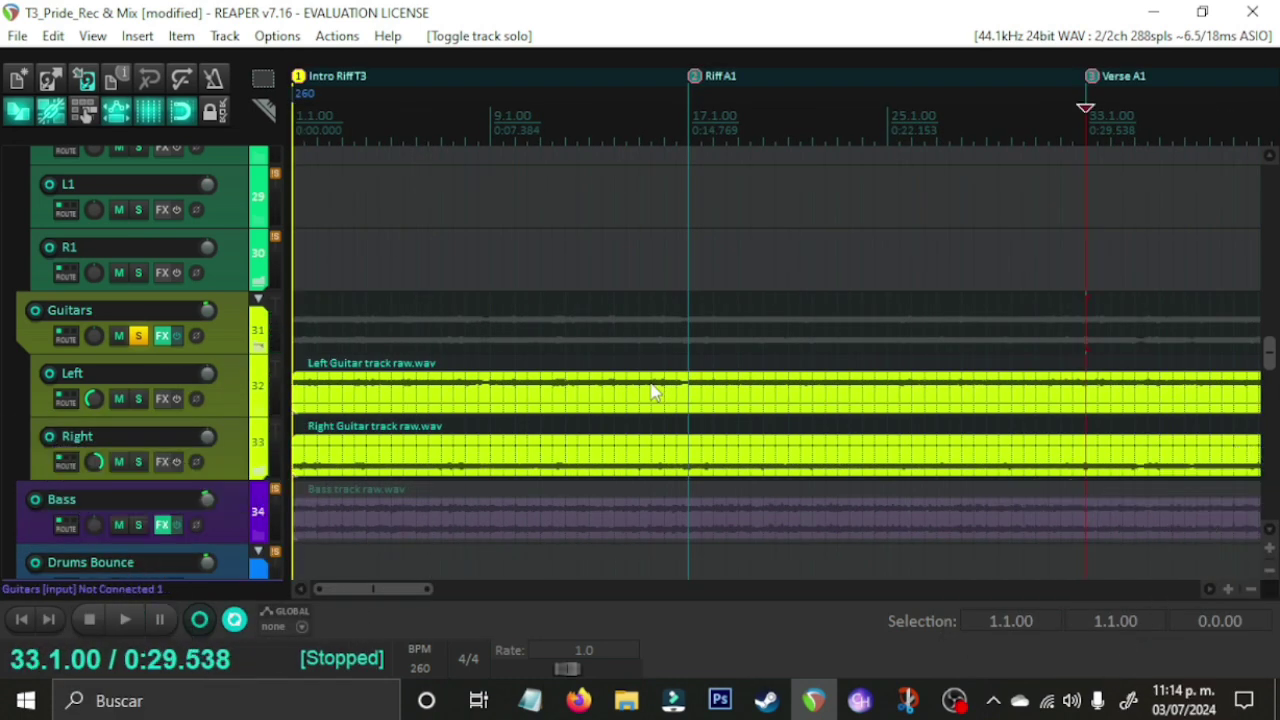
pyautogui.press('space')
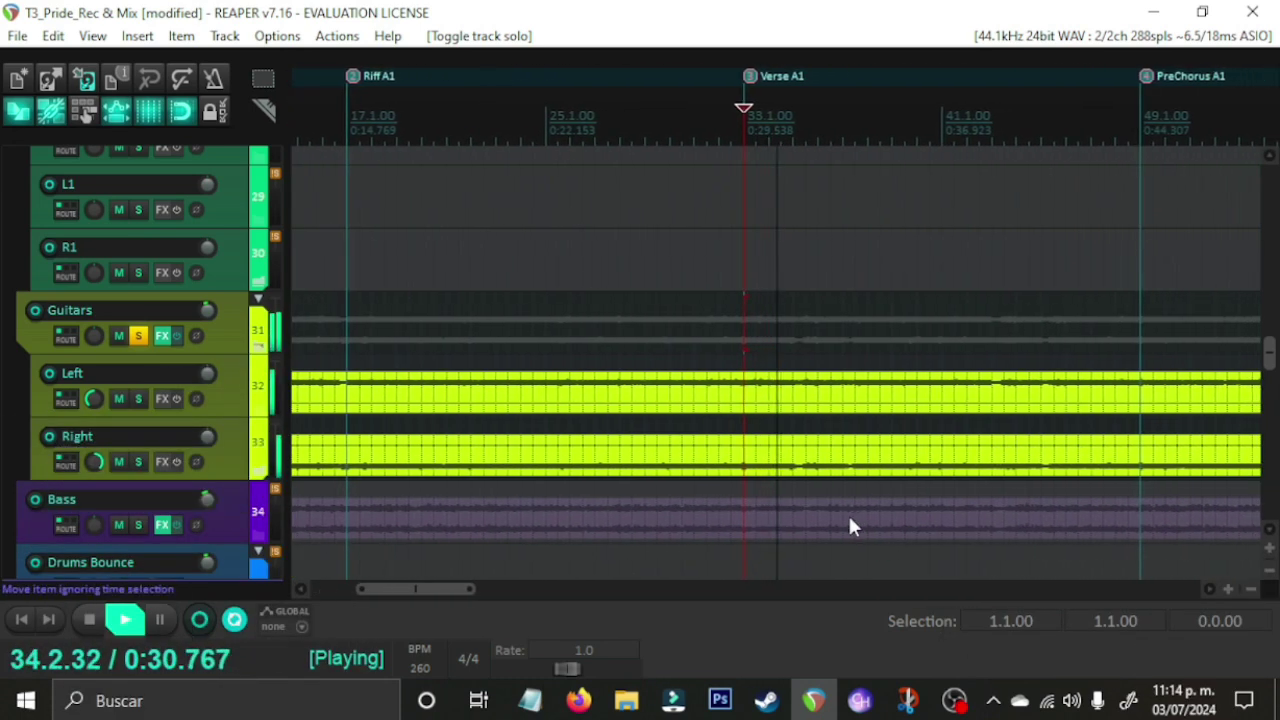
pyautogui.scroll(-2, 848, 511)
pyautogui.scroll(4, 846, 499)
pyautogui.scroll(-1, 3, 358)
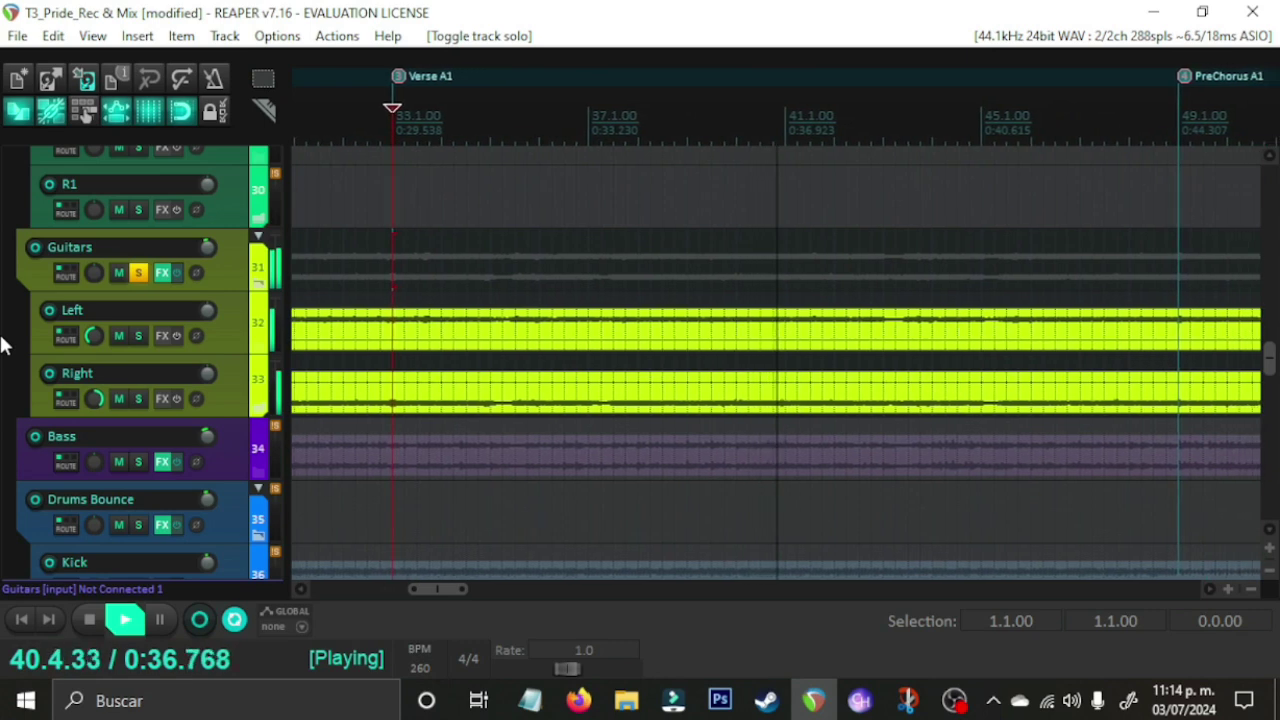
pyautogui.press('space')
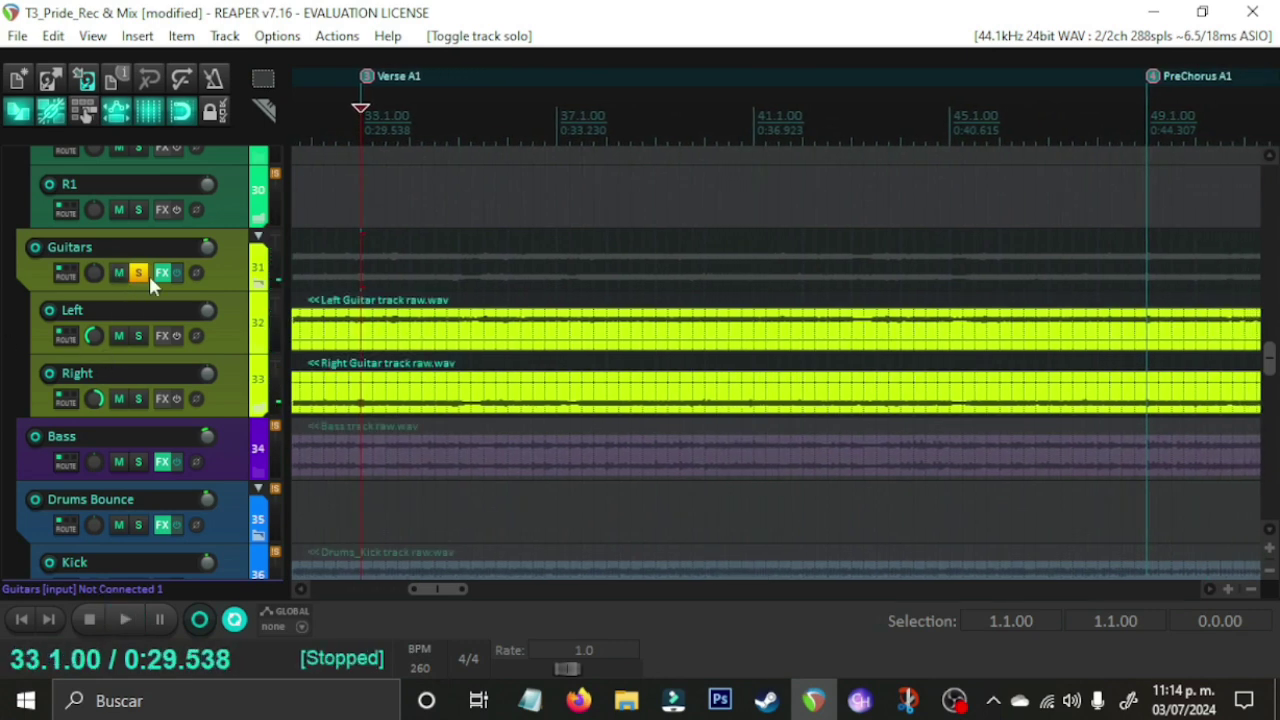
# Step: Solo the Bass and Drums Bounce tracks along with the guitars and play them together from Verse A1
pyautogui.click(143, 462)
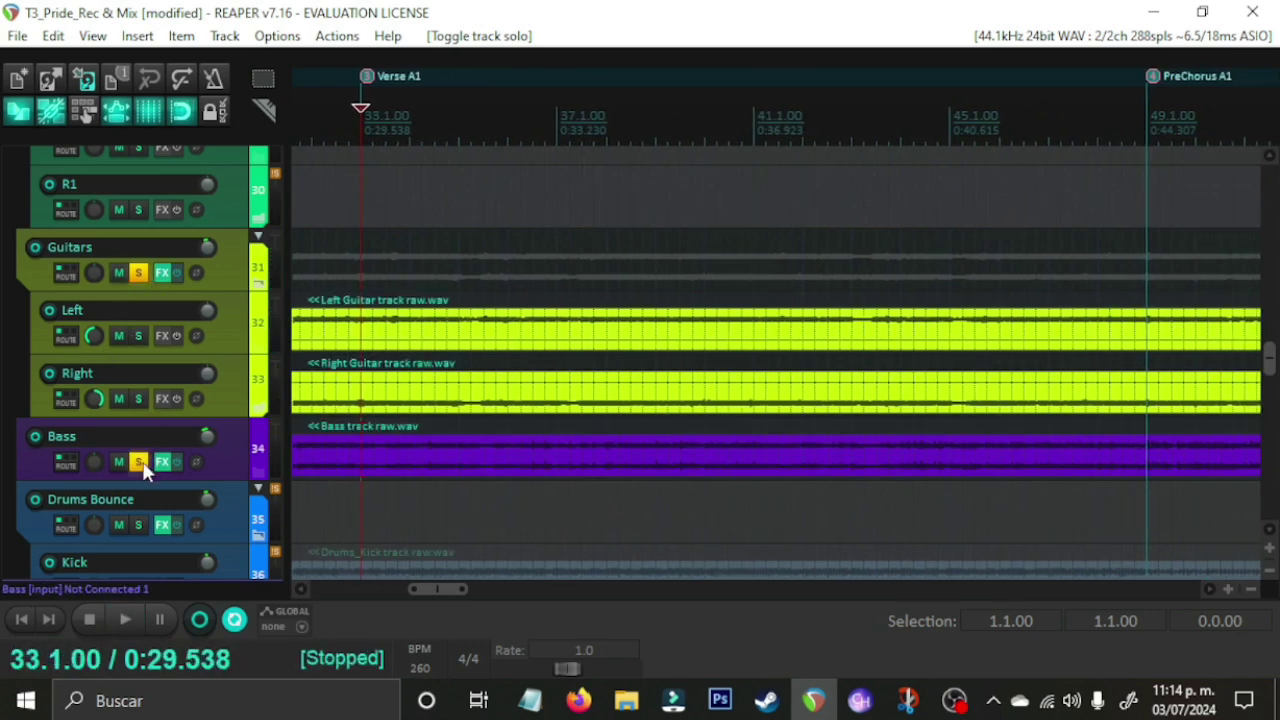
pyautogui.click(139, 522)
pyautogui.scroll(-1, 2, 345)
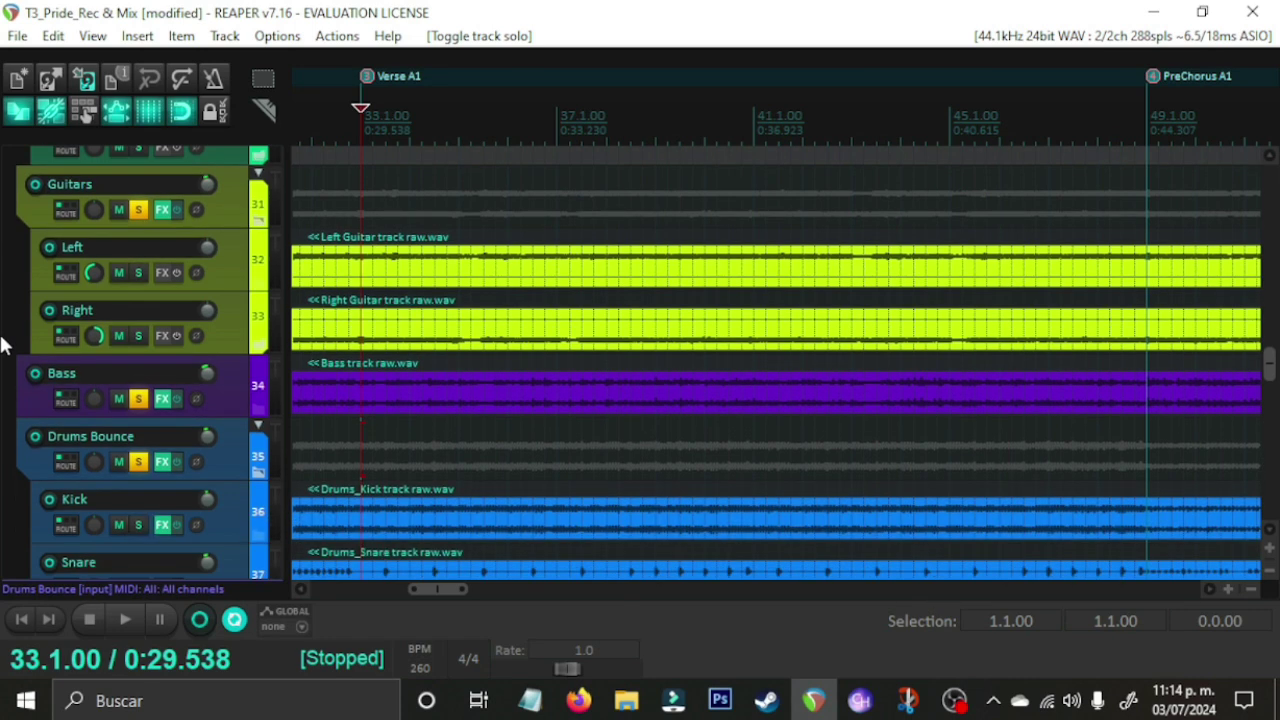
pyautogui.press('space')
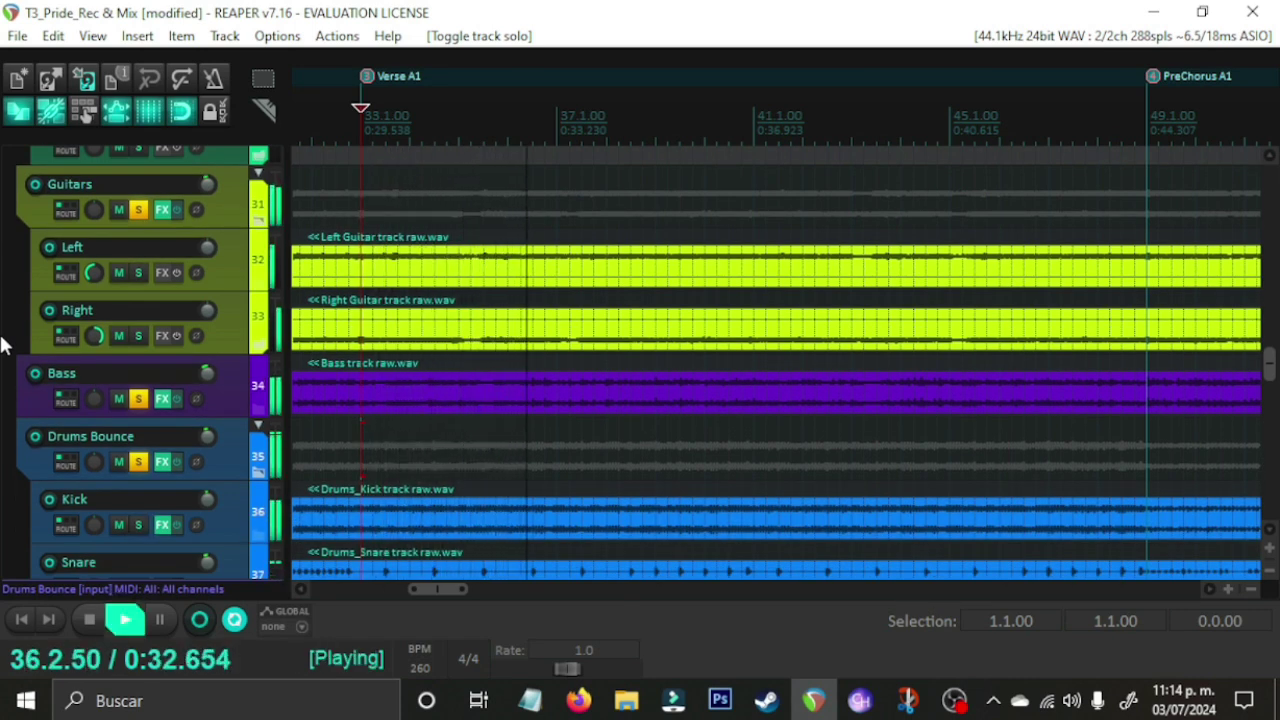
pyautogui.scroll(-5, 3, 347)
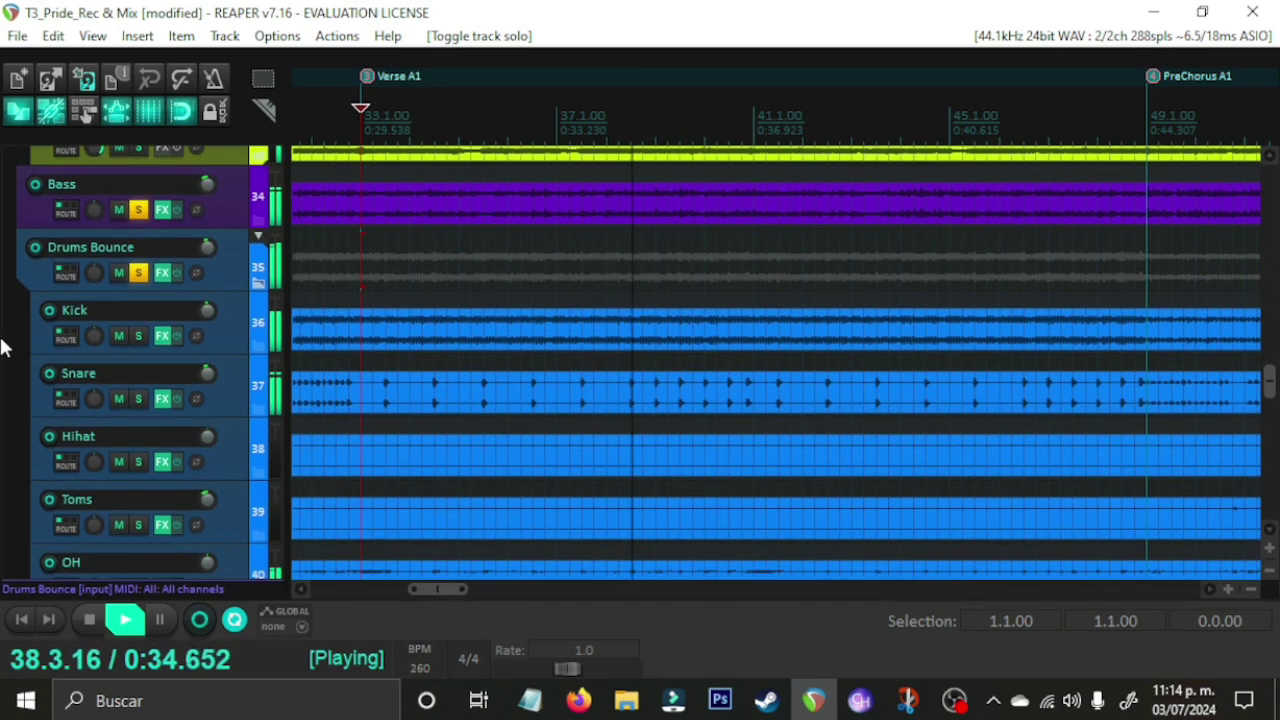
pyautogui.scroll(4, 3, 360)
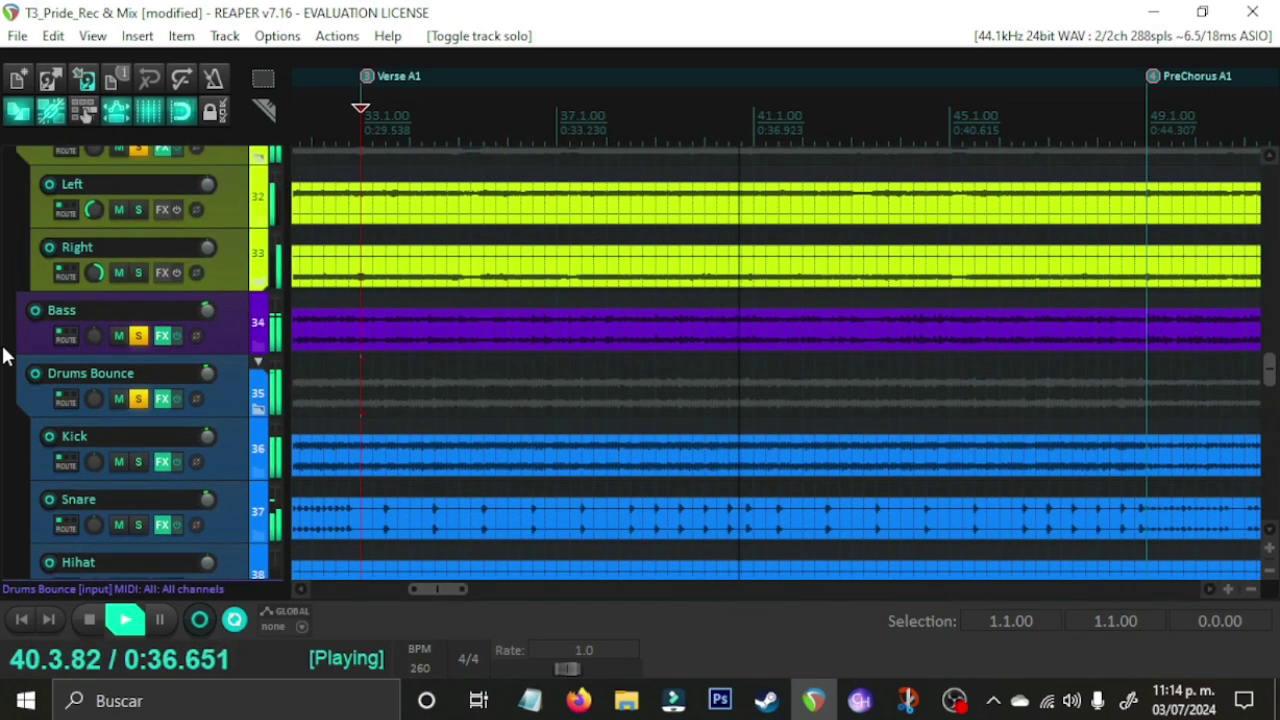
pyautogui.scroll(1, 5, 390)
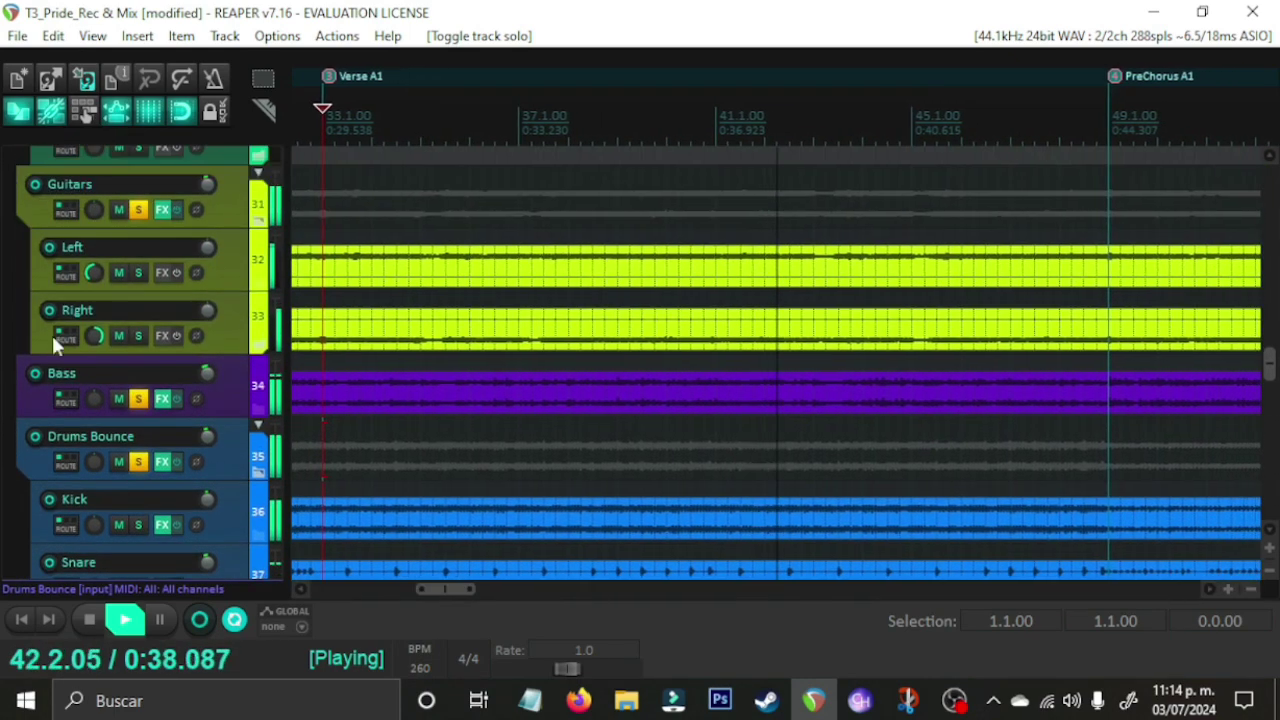
# Step: During playback, unsolo the Guitars folder track to compare the sound without it, solo it again, and stop playback
pyautogui.click(138, 210)
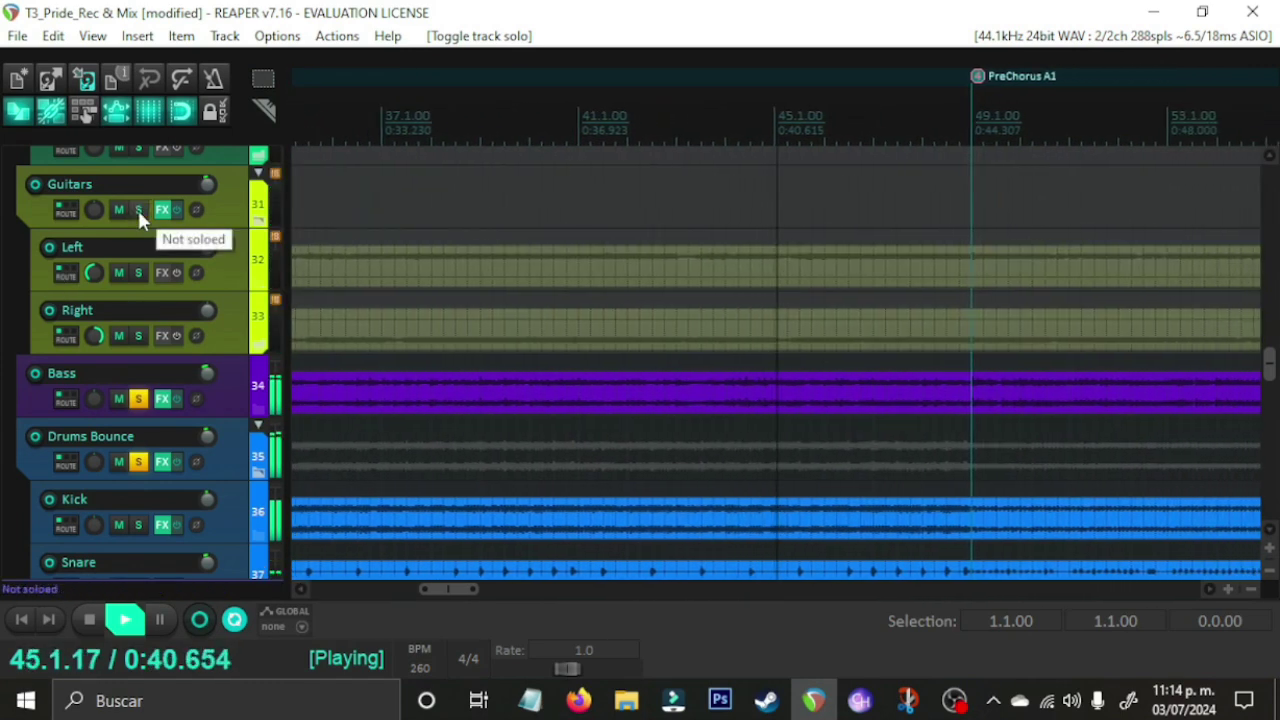
pyautogui.click(138, 210)
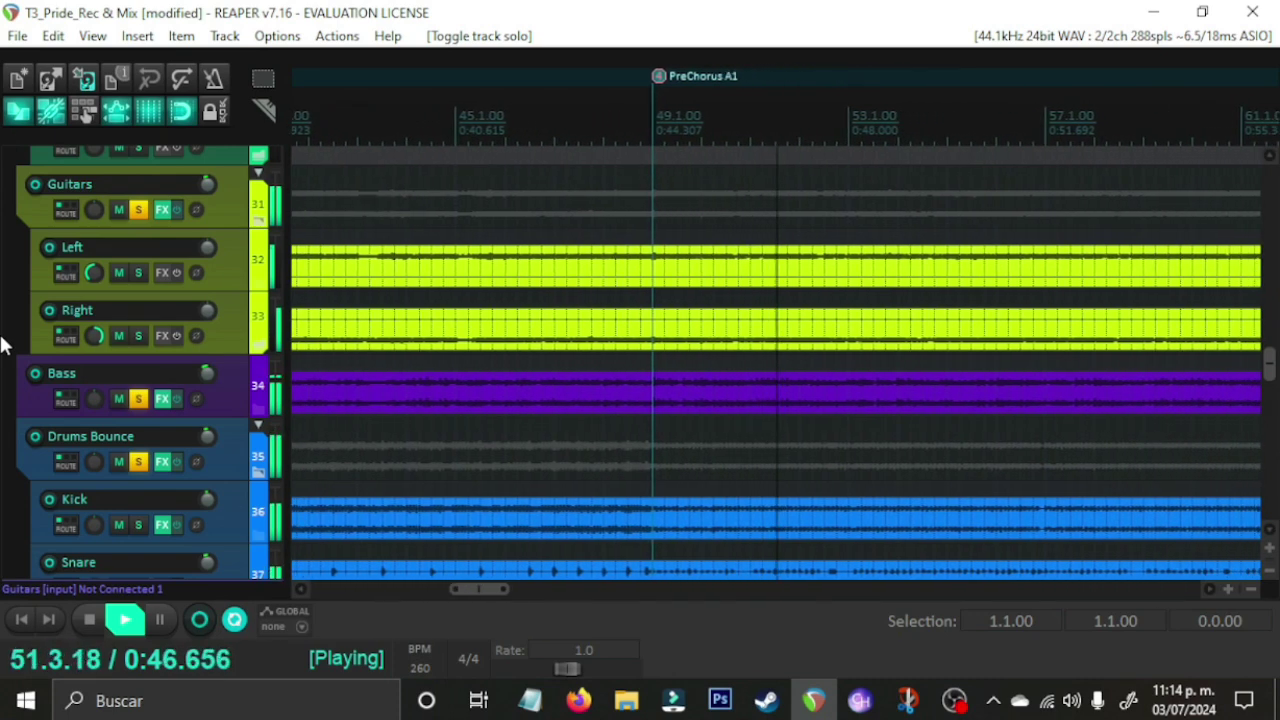
pyautogui.press('space')
# Step: Clear the solo on the Guitars, Bass and Drums Bounce tracks
pyautogui.scroll(2, 5, 368)
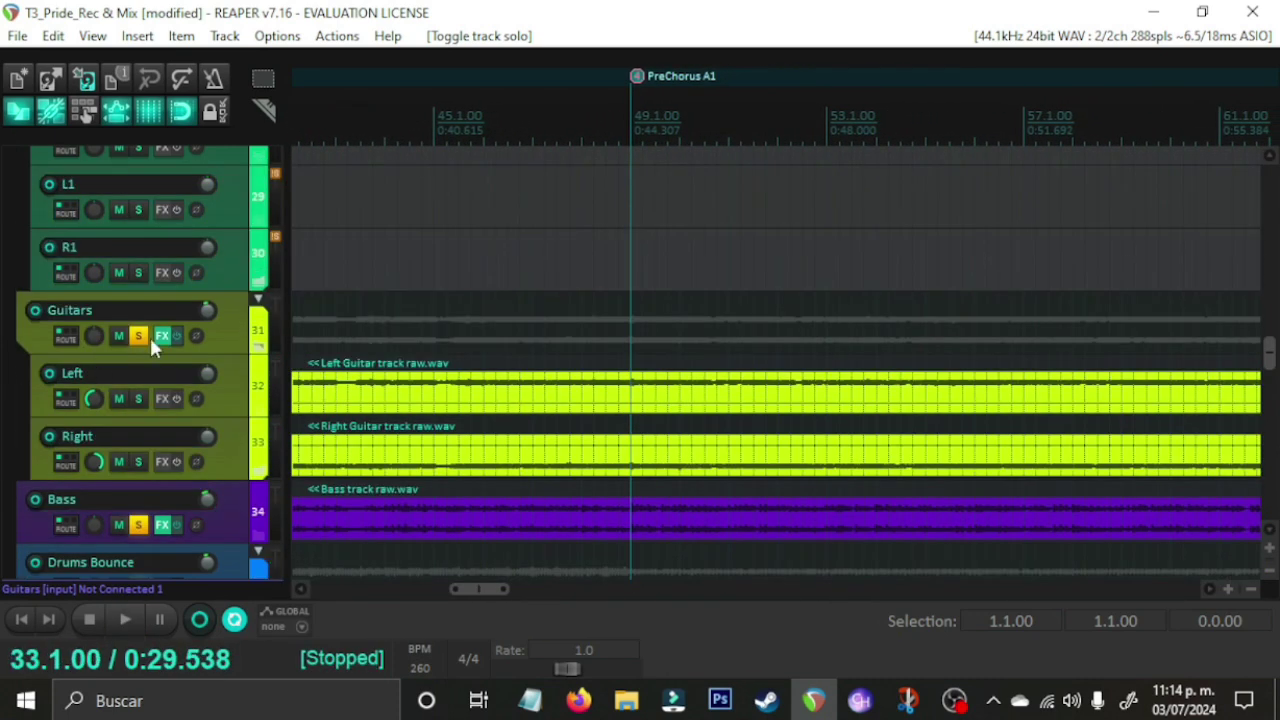
pyautogui.click(139, 337)
pyautogui.click(140, 525)
pyautogui.scroll(-2, 6, 450)
pyautogui.click(138, 493)
pyautogui.click(138, 493)
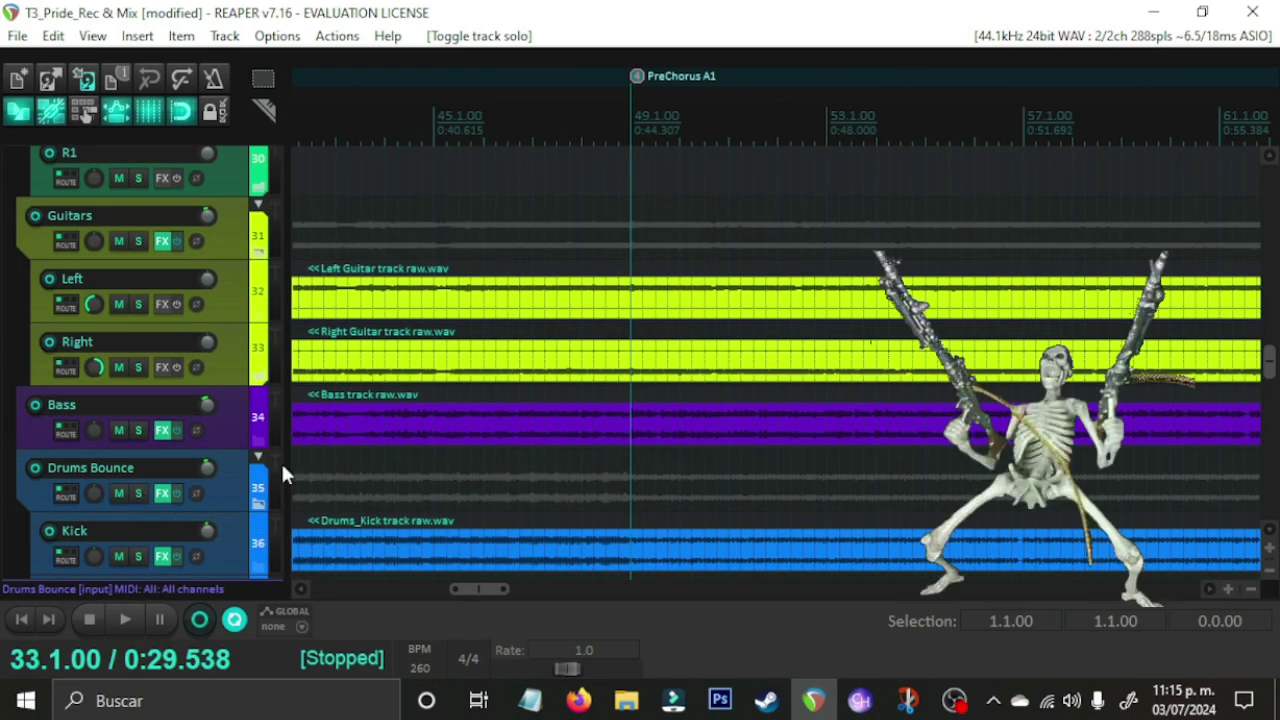
# Step: Return to the project start and look through the Orchestra Bounce audio tracks and the muted Orchestra Midi tracks
pyautogui.scroll(-8, 641, 387)
pyautogui.press('Home')
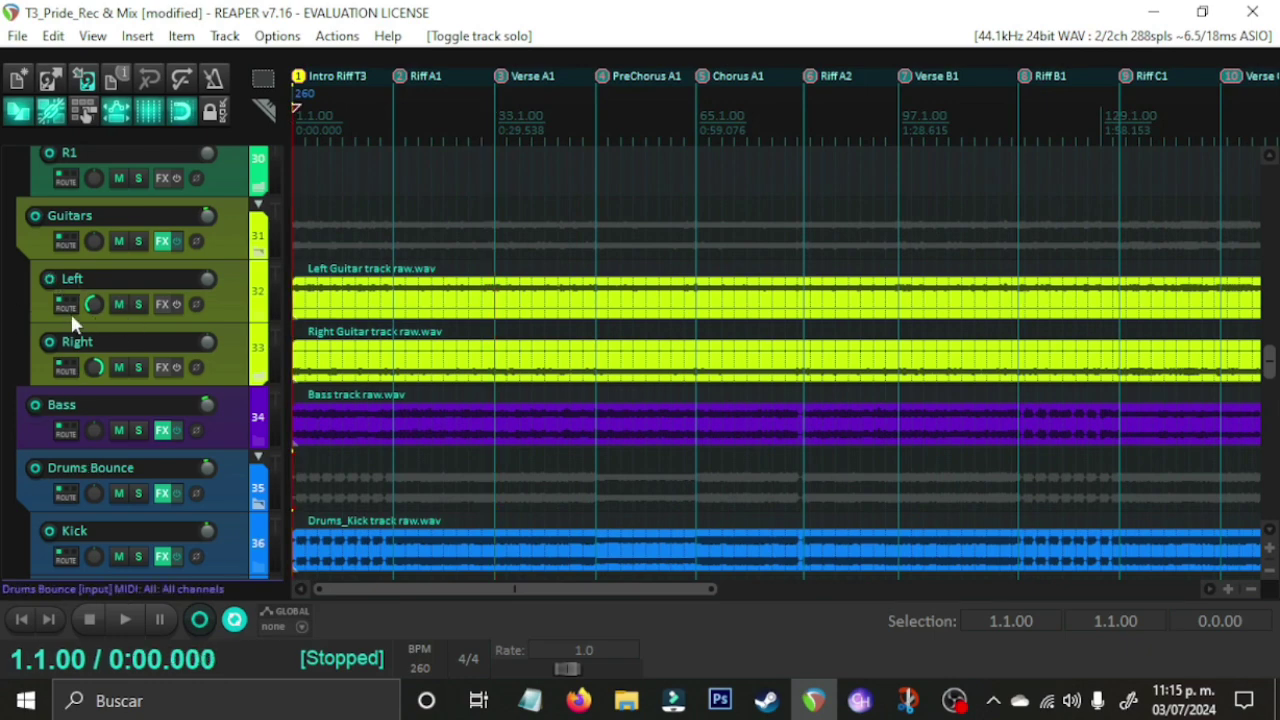
pyautogui.scroll(10, 11, 355)
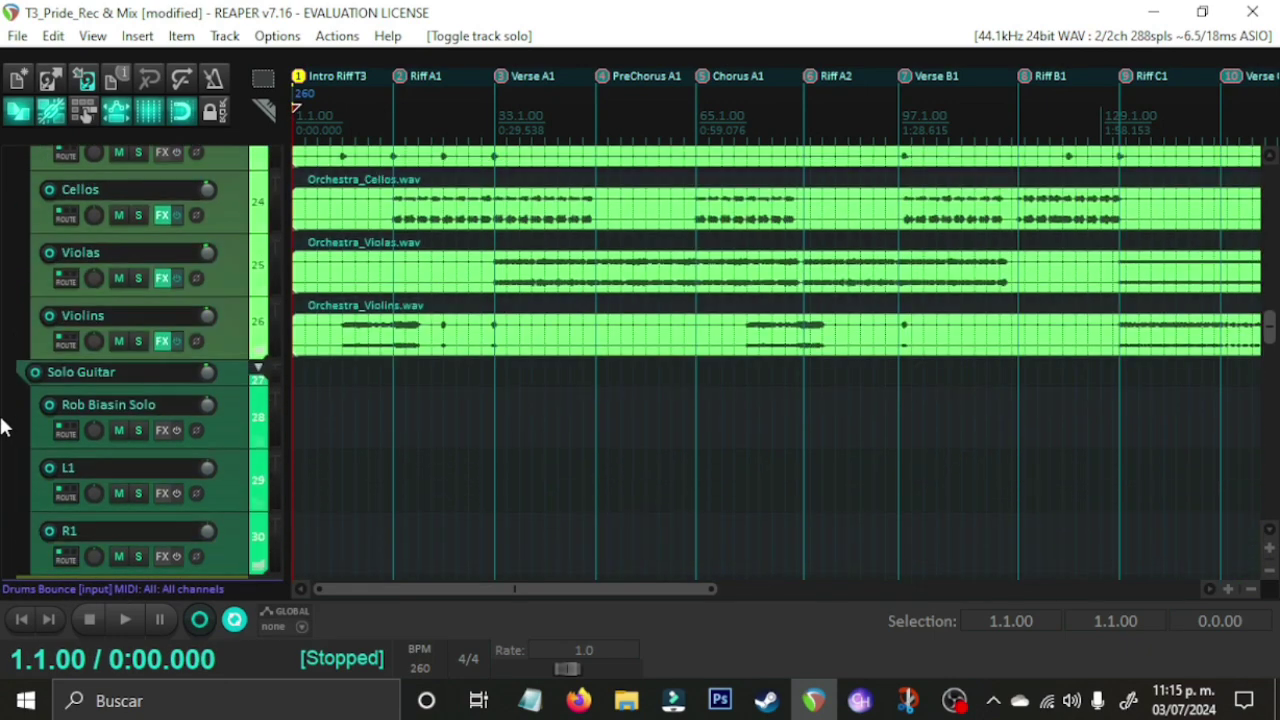
pyautogui.scroll(1, 6, 423)
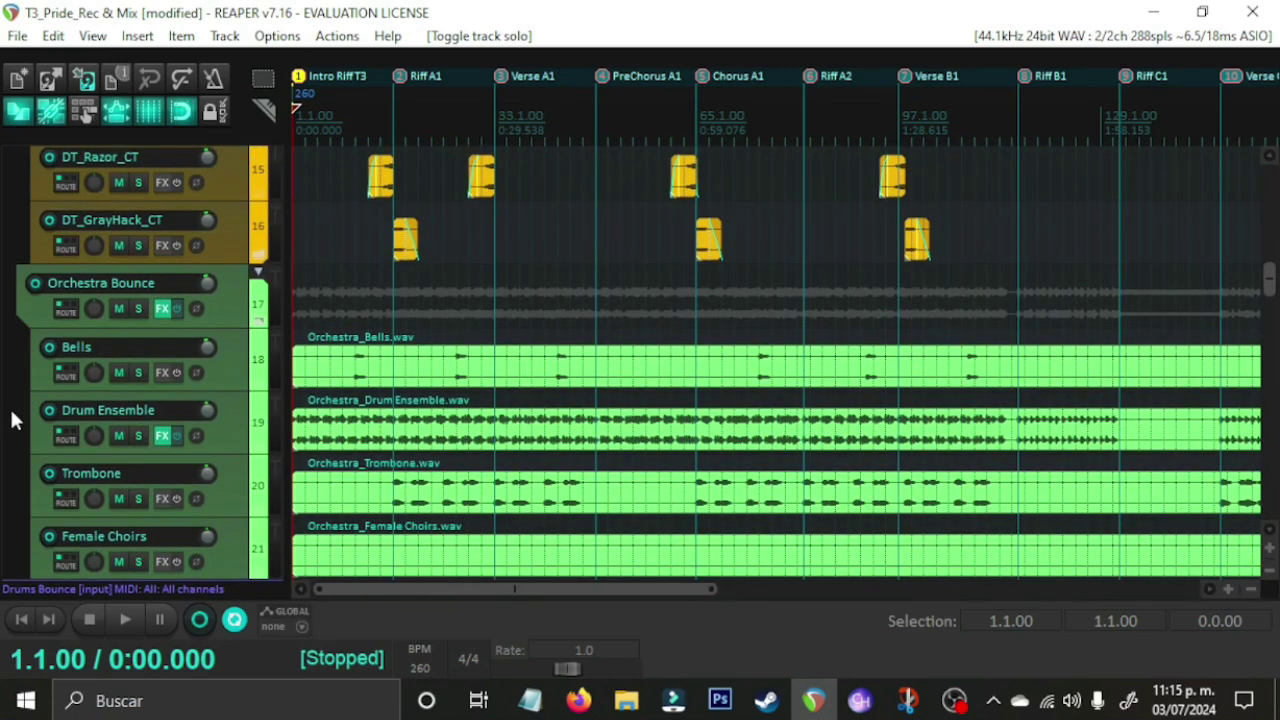
pyautogui.scroll(-5, 10, 400)
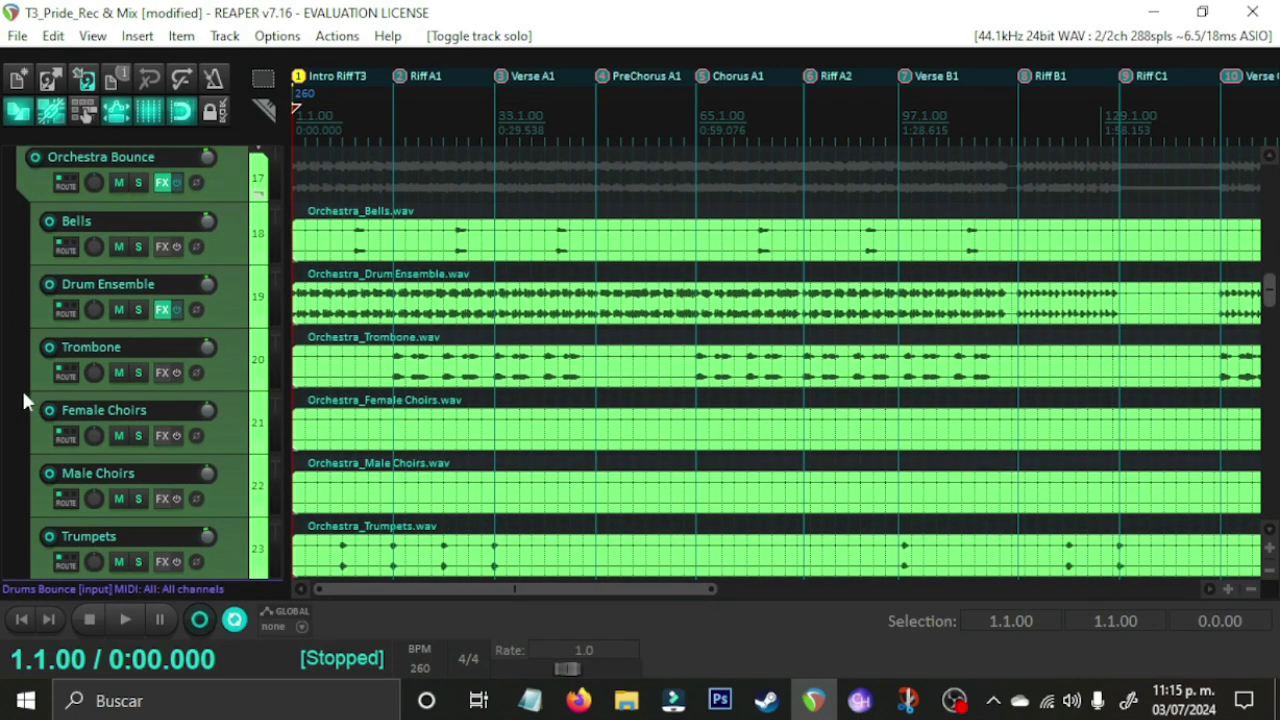
pyautogui.scroll(-10, 12, 400)
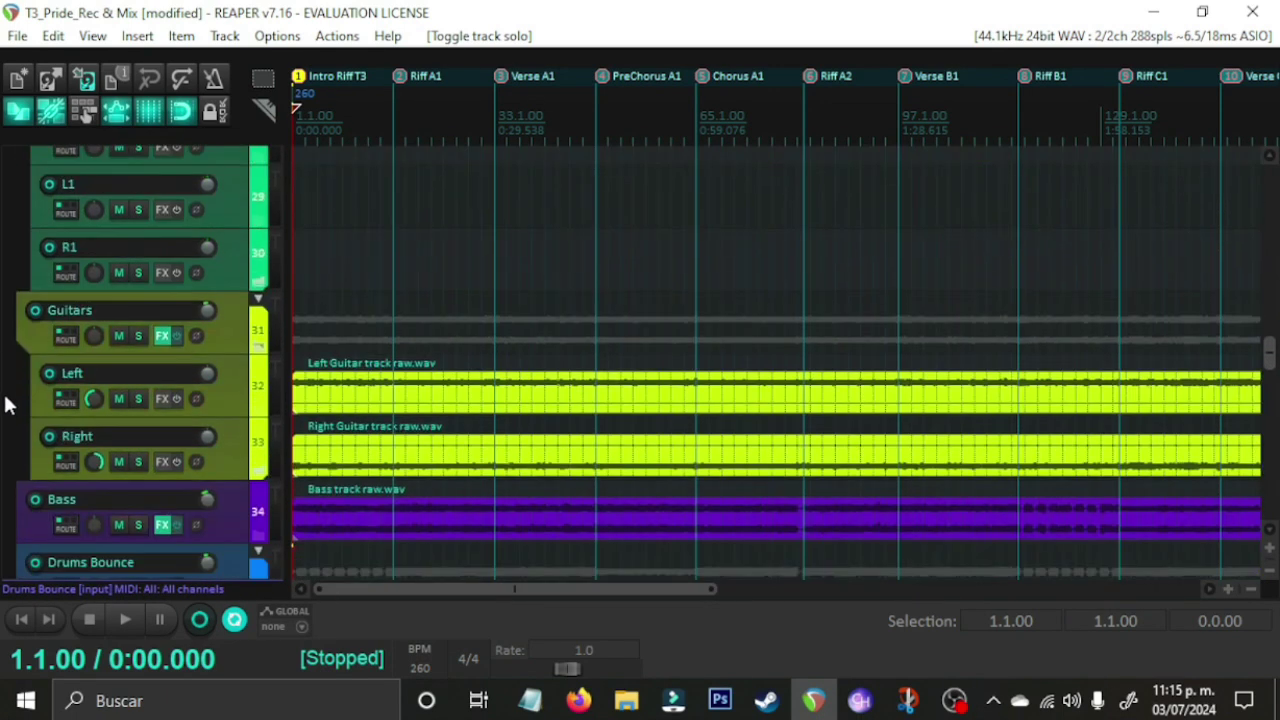
pyautogui.scroll(-6, 5, 405)
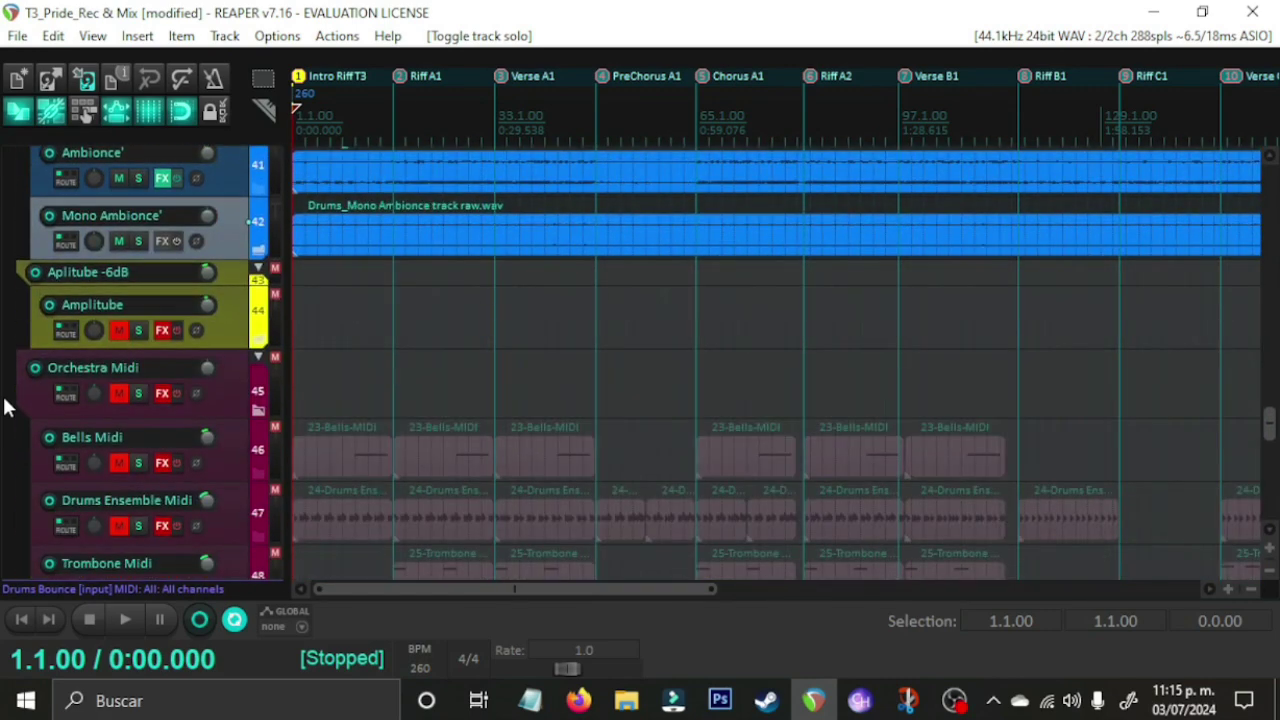
pyautogui.scroll(-3, 5, 405)
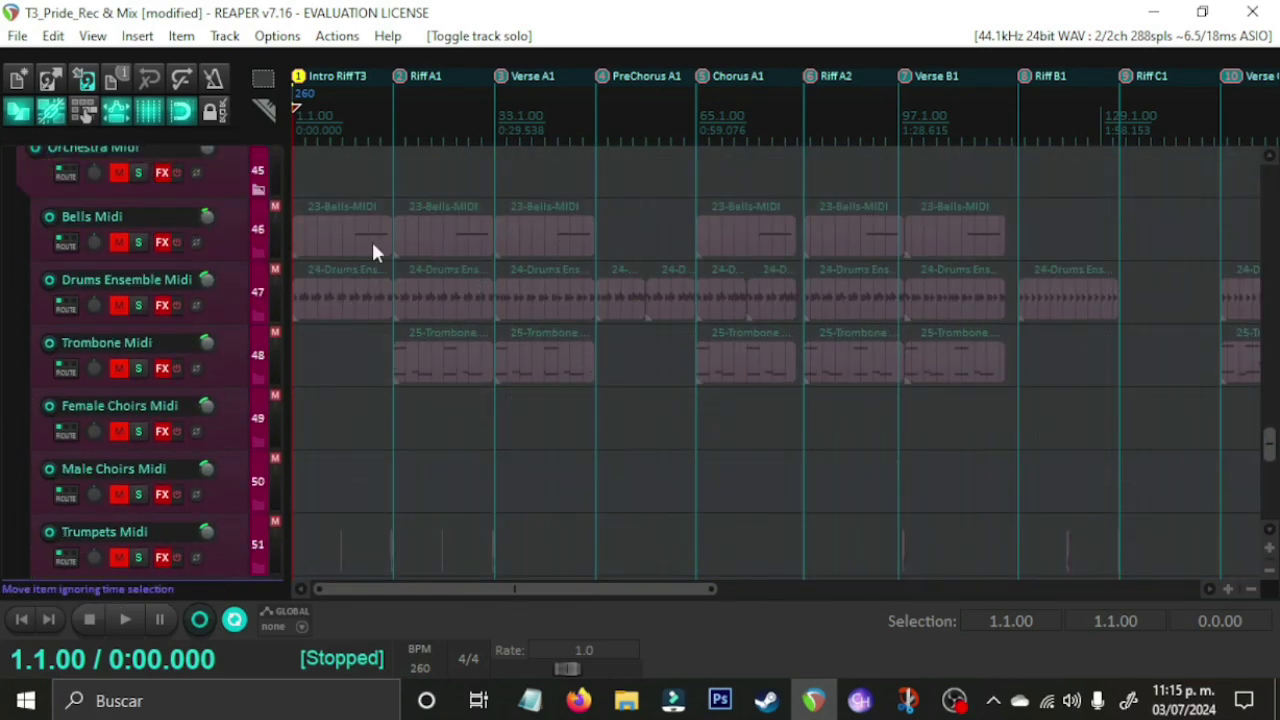
# Step: Open the intro's 24-Drums Ensemble MIDI item, examine its notes and velocities, and close the MIDI editor
pyautogui.doubleClick(356, 305)
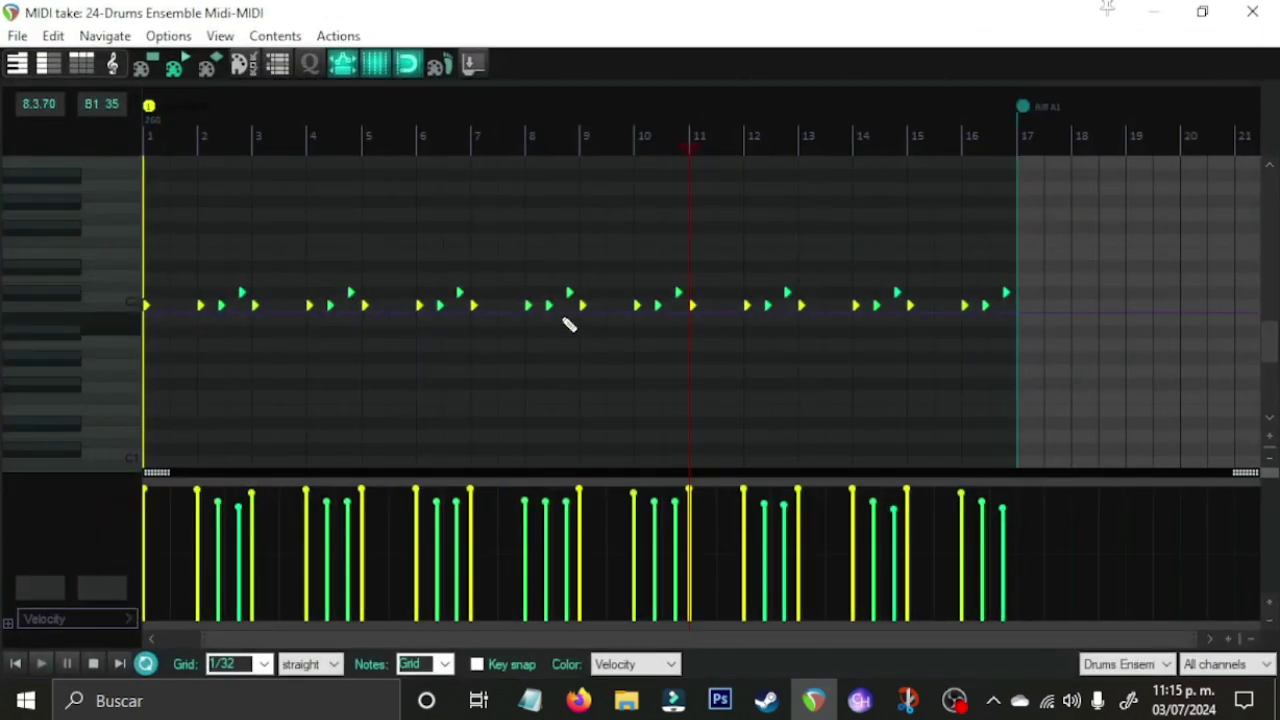
pyautogui.press('space')
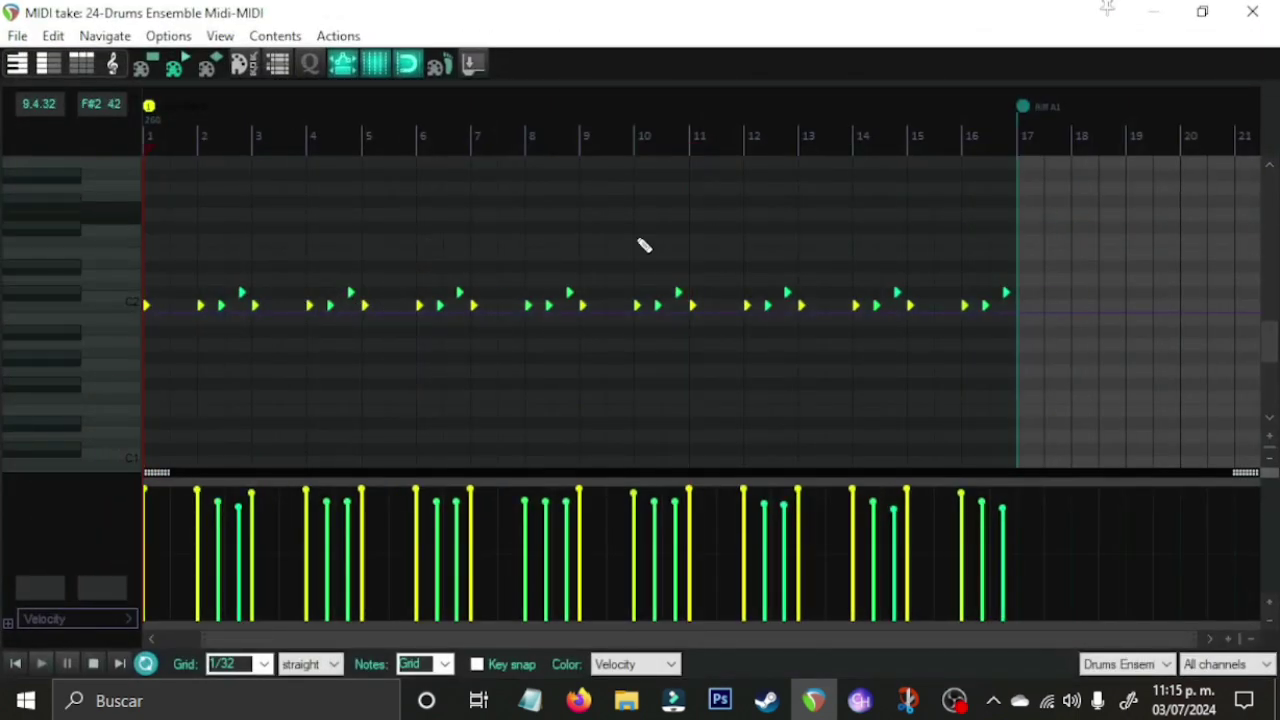
pyautogui.press('Escape')
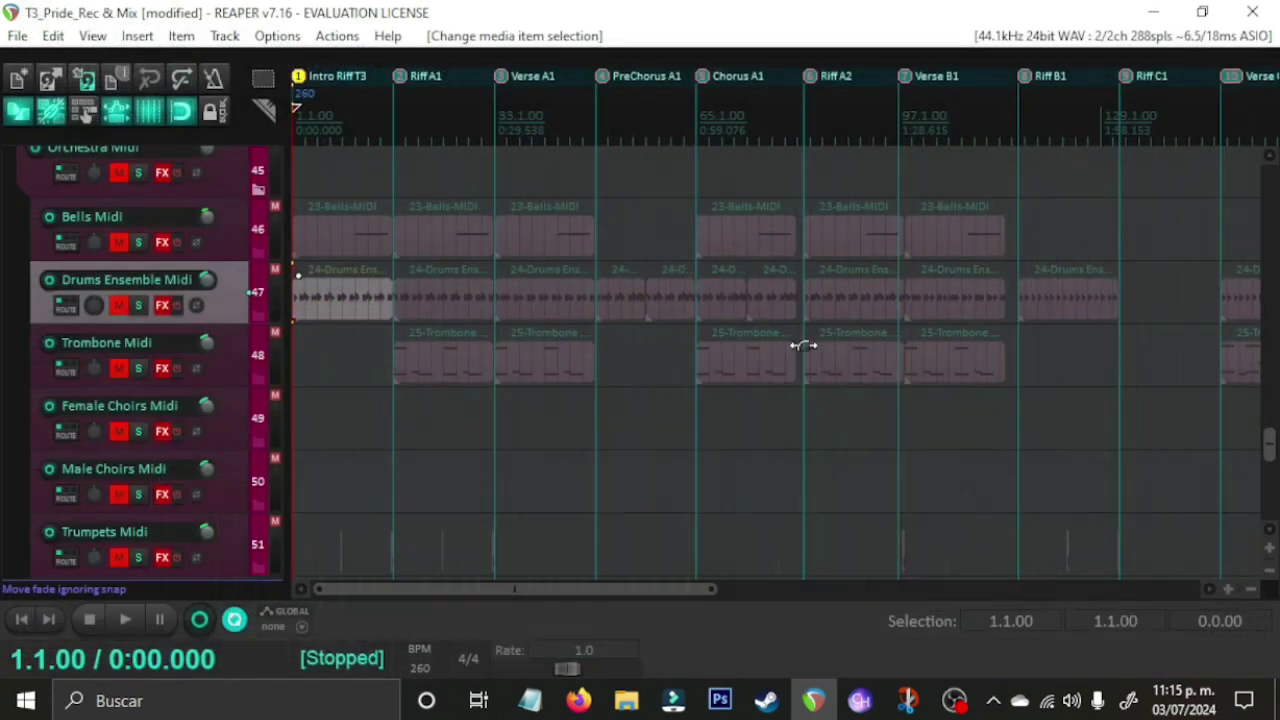
pyautogui.click(118, 306)
pyautogui.click(177, 305)
pyautogui.scroll(1, 5, 329)
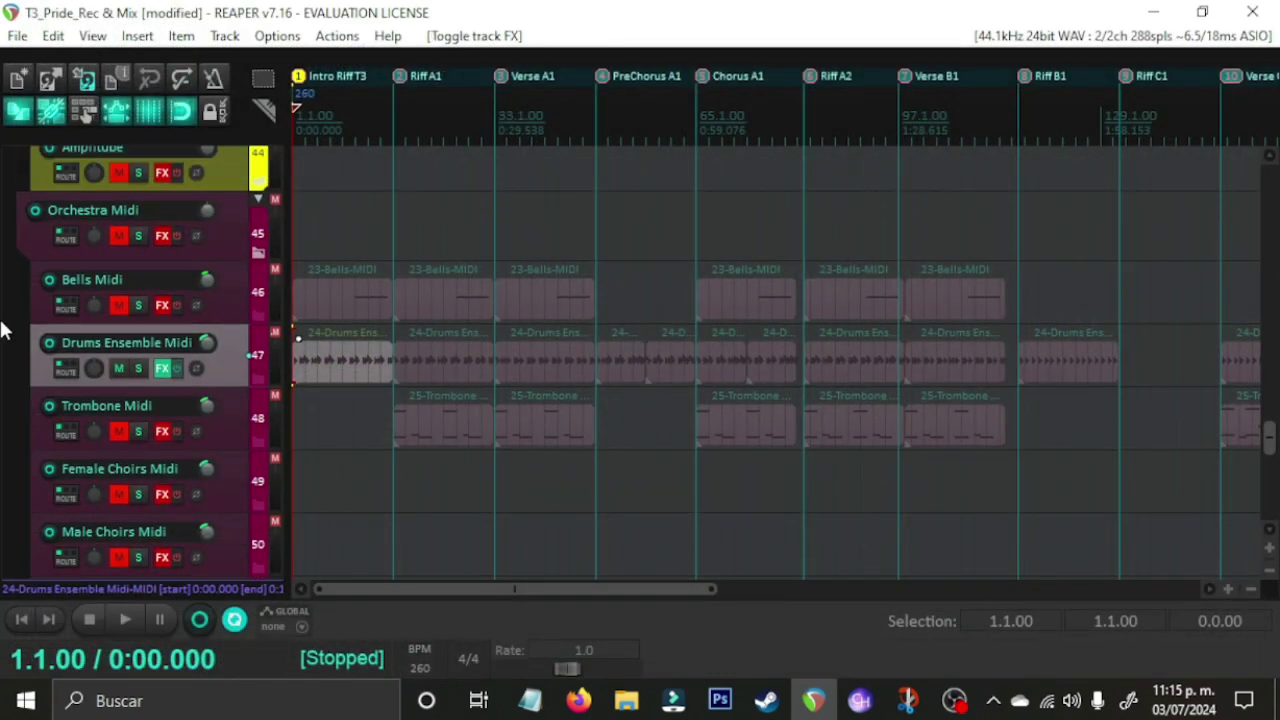
pyautogui.click(120, 368)
pyautogui.click(177, 368)
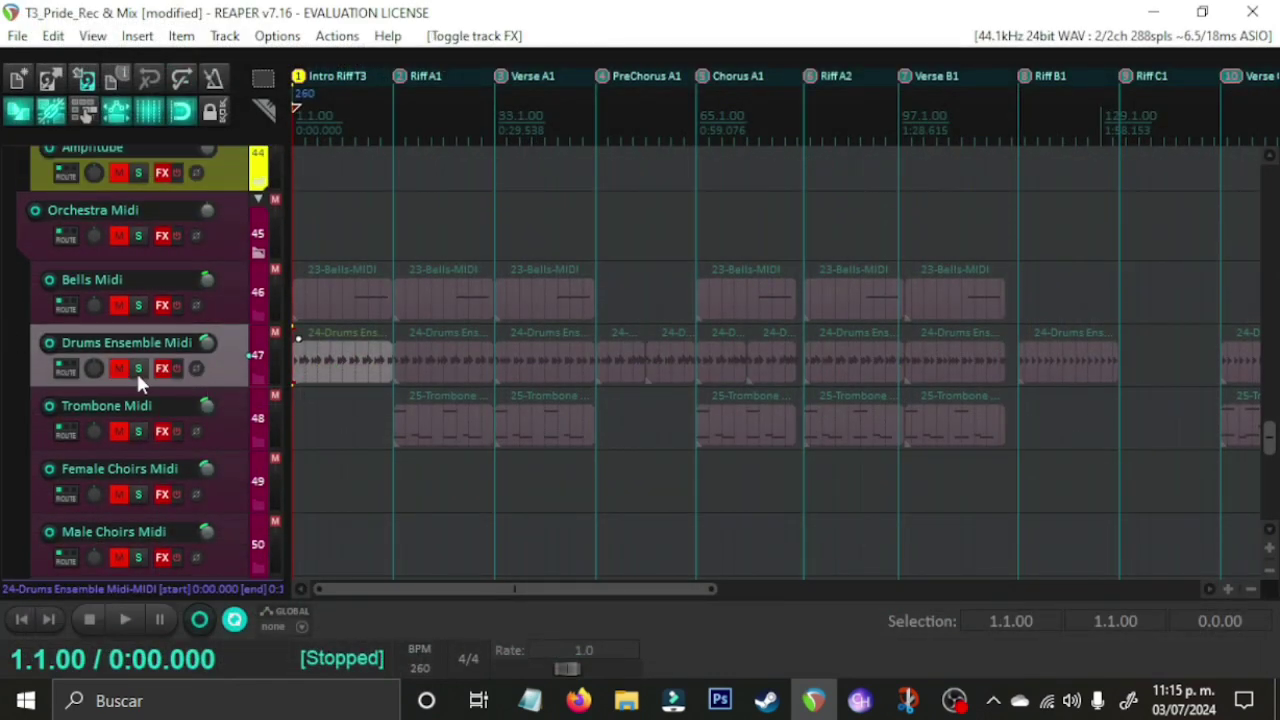
# Step: Unmute the Trombone Midi track and enable its effects, and unmute the Orchestra Midi folder track
pyautogui.scroll(-1, 5, 366)
pyautogui.click(243, 371)
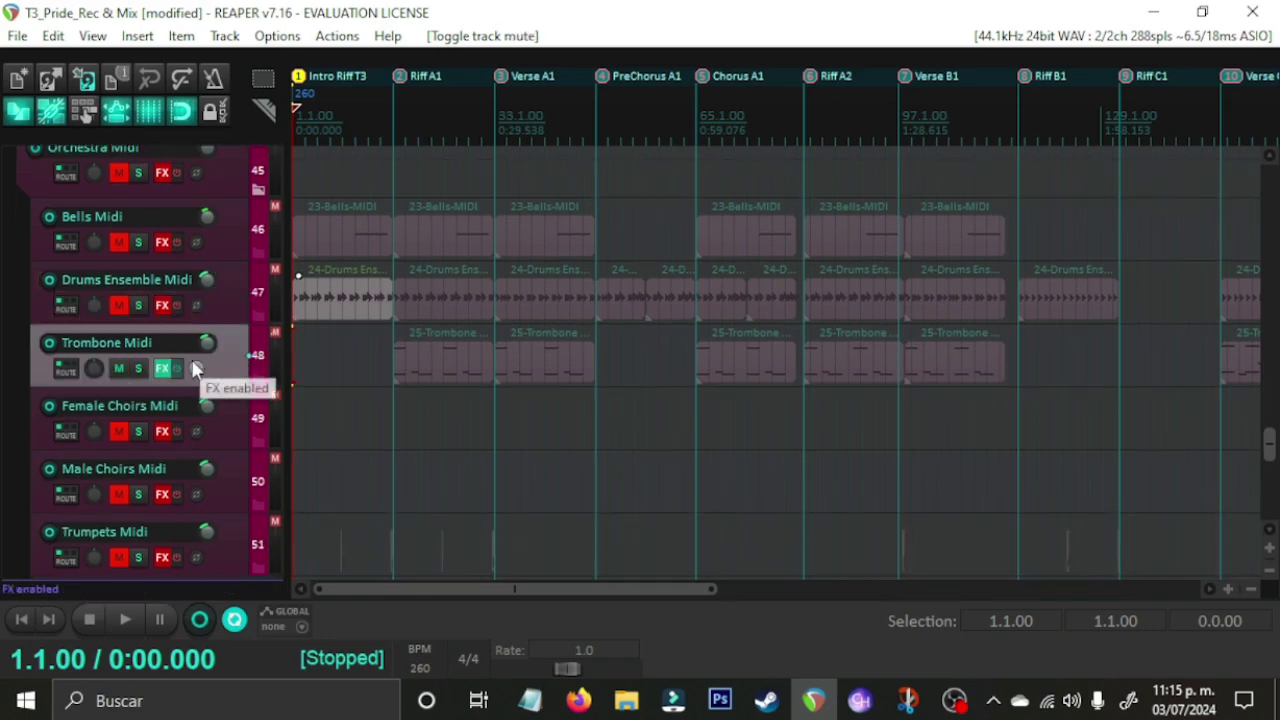
pyautogui.scroll(2, 6, 309)
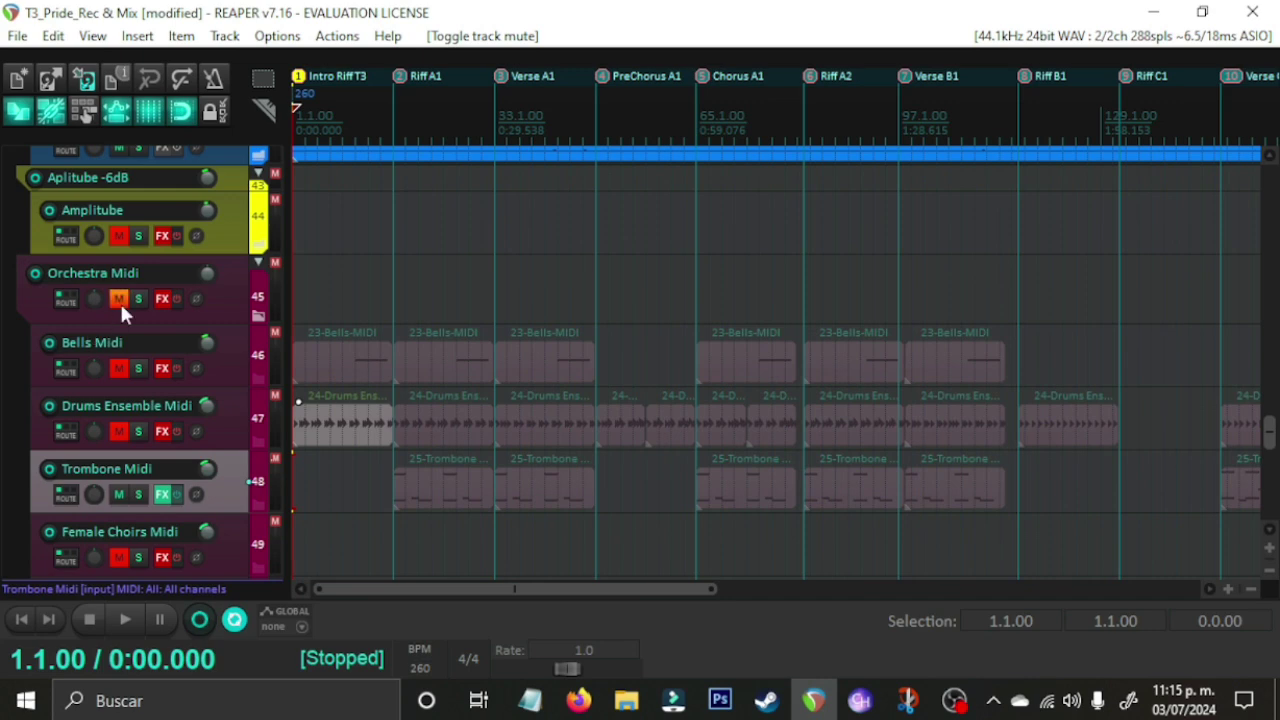
pyautogui.click(120, 302)
pyautogui.scroll(-2, 3, 322)
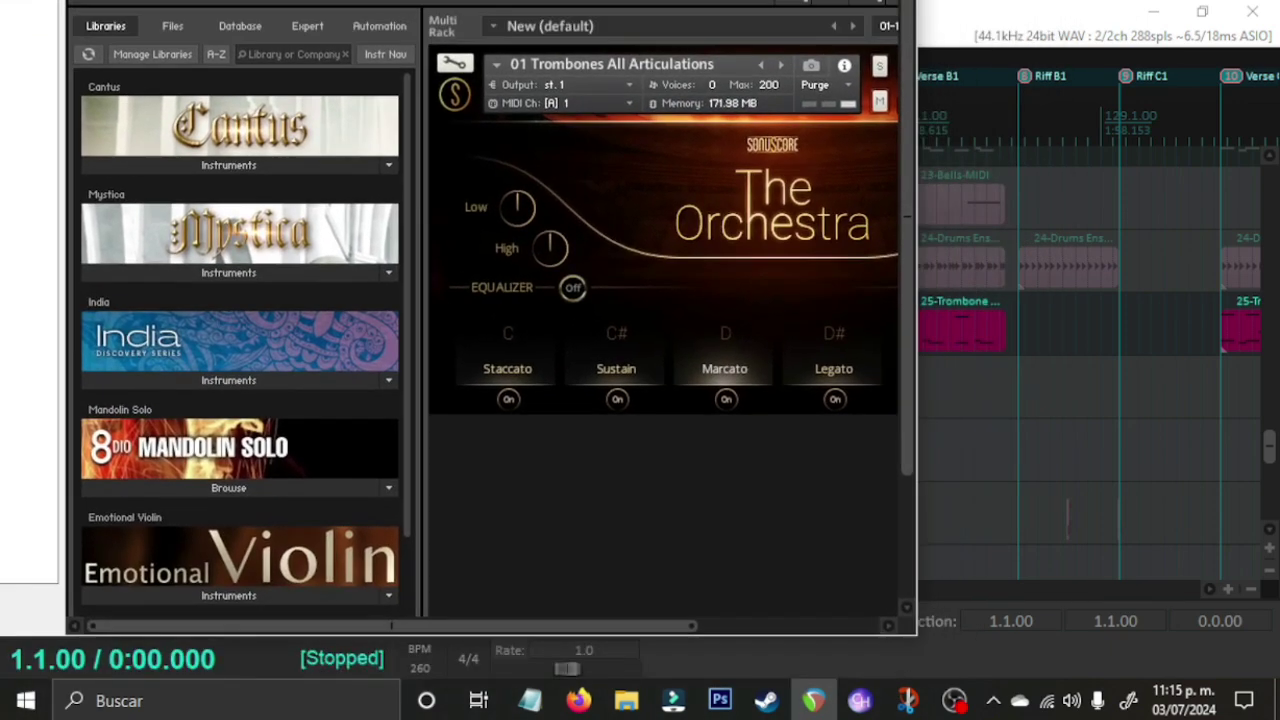
# Step: Examine the trombone instrument 01 Trombones All Articulations in The Orchestra, including its articulations and keyboard range
pyautogui.moveTo(664, 625); pyautogui.dragTo(831, 626)
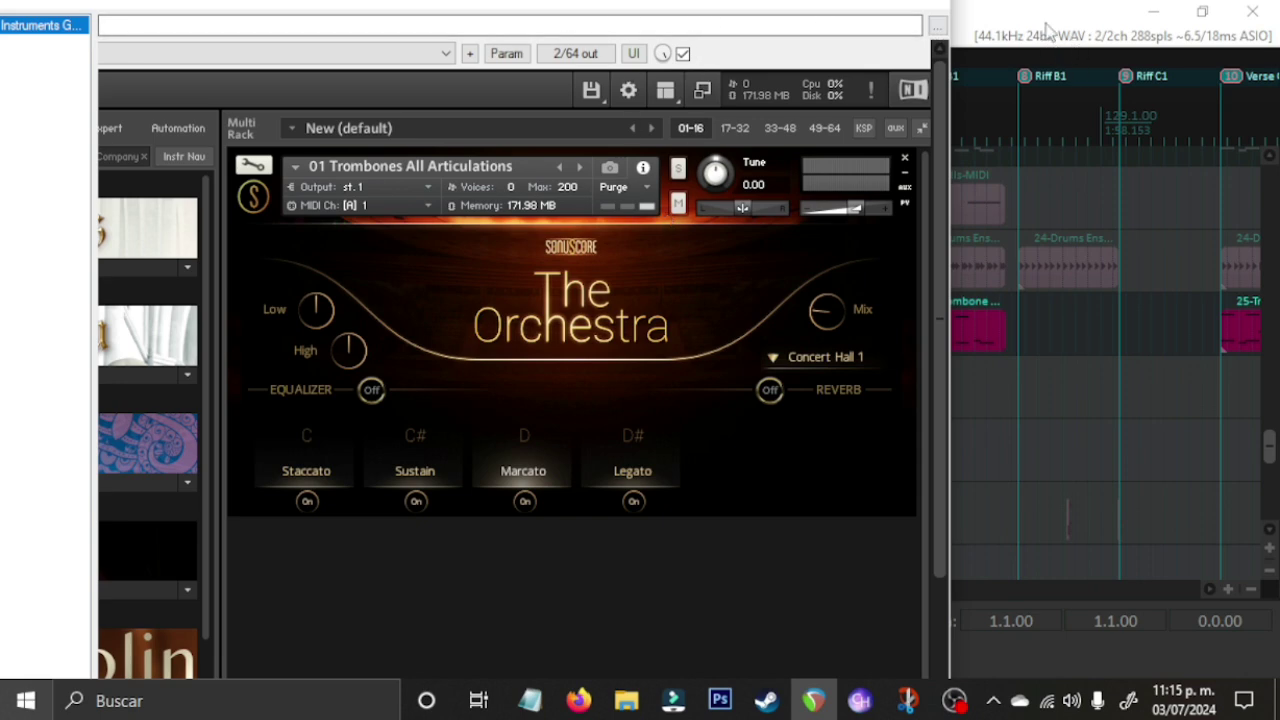
pyautogui.click(1016, 28)
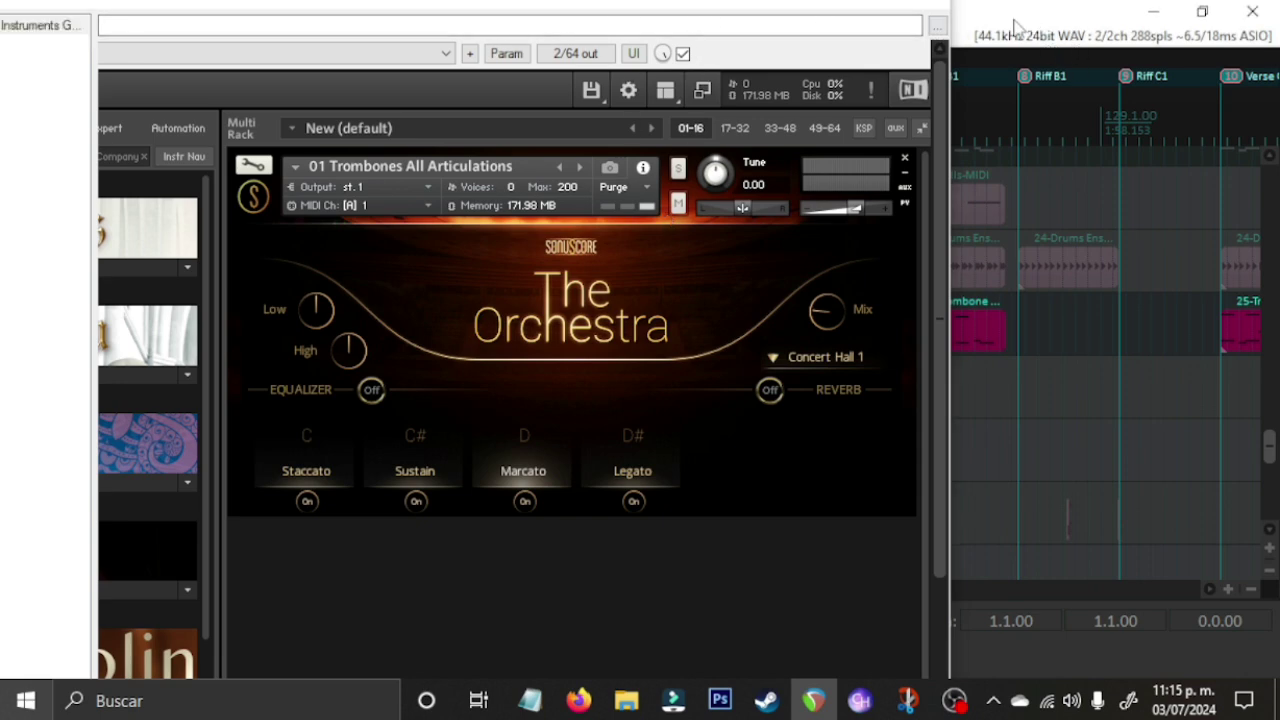
pyautogui.click(821, 22)
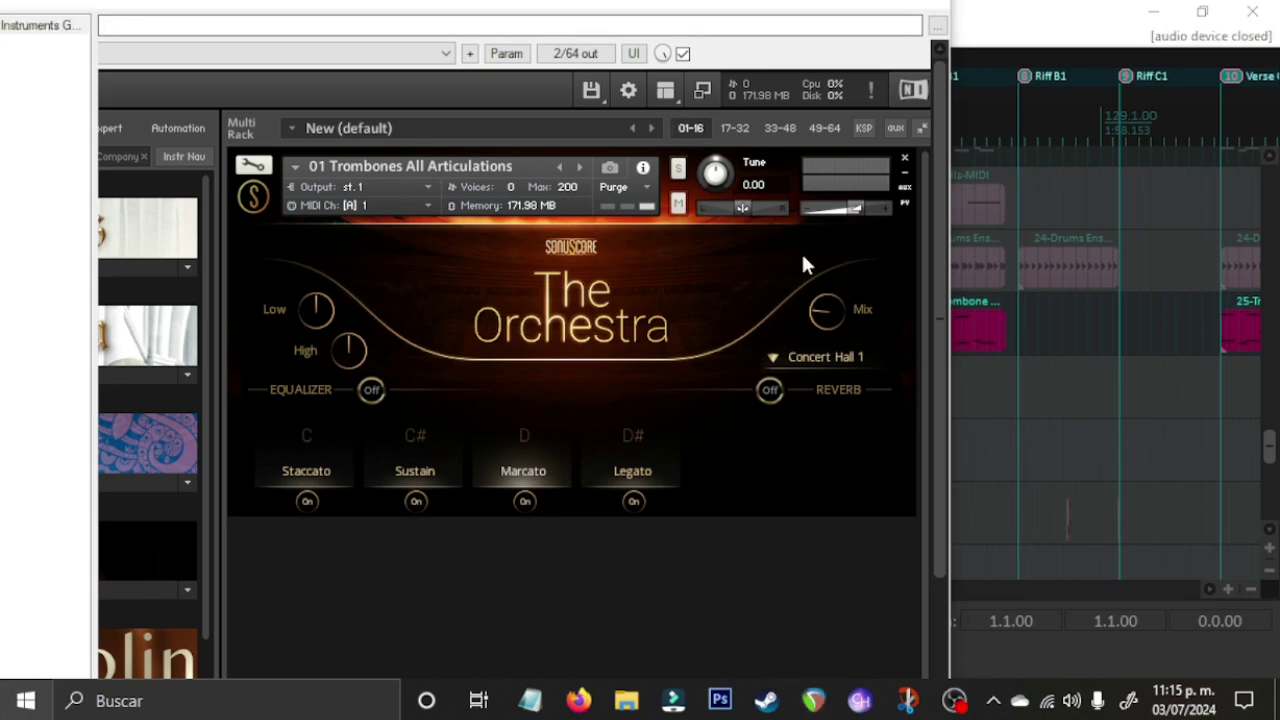
pyautogui.moveTo(938, 341); pyautogui.dragTo(936, 241)
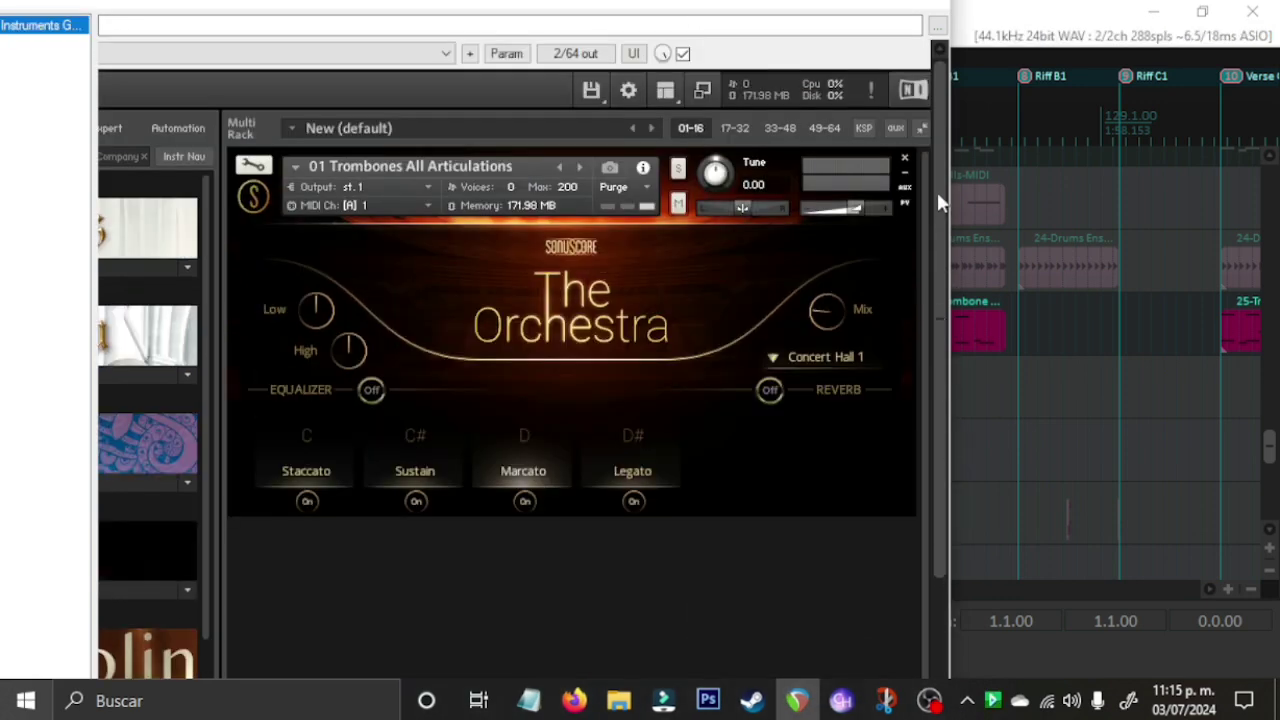
pyautogui.click(1067, 425)
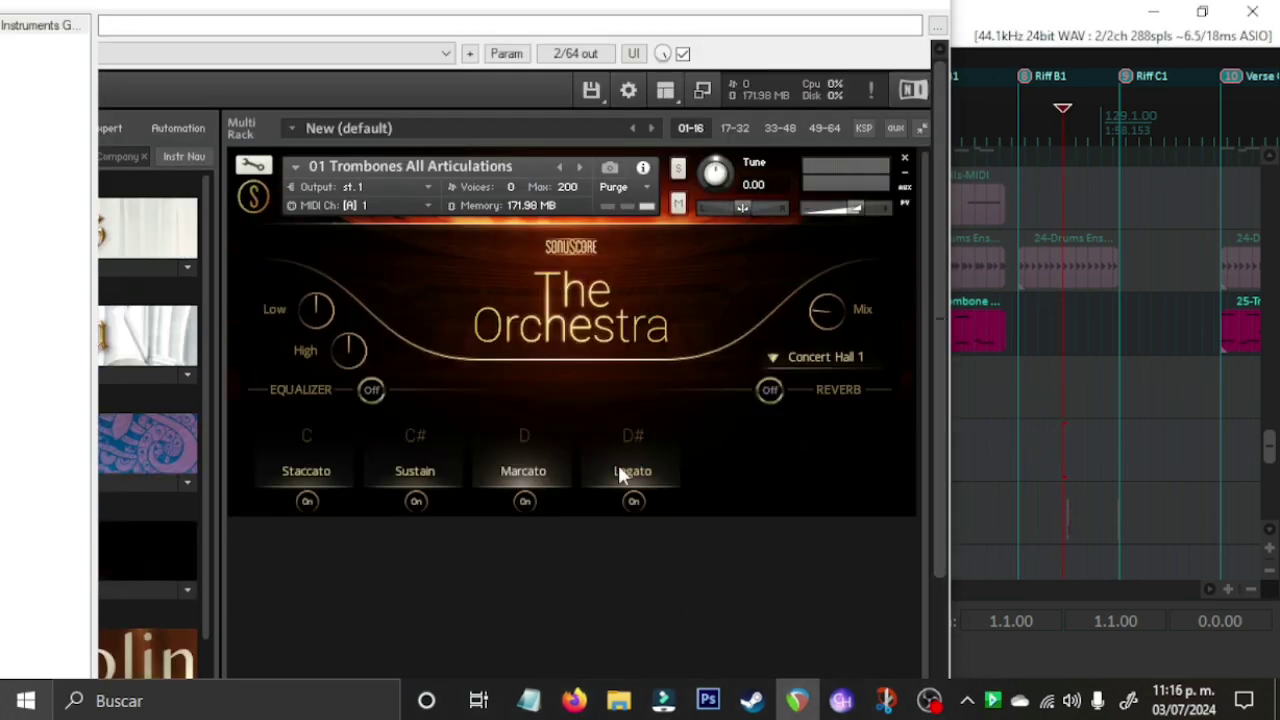
pyautogui.moveTo(936, 480); pyautogui.dragTo(936, 636)
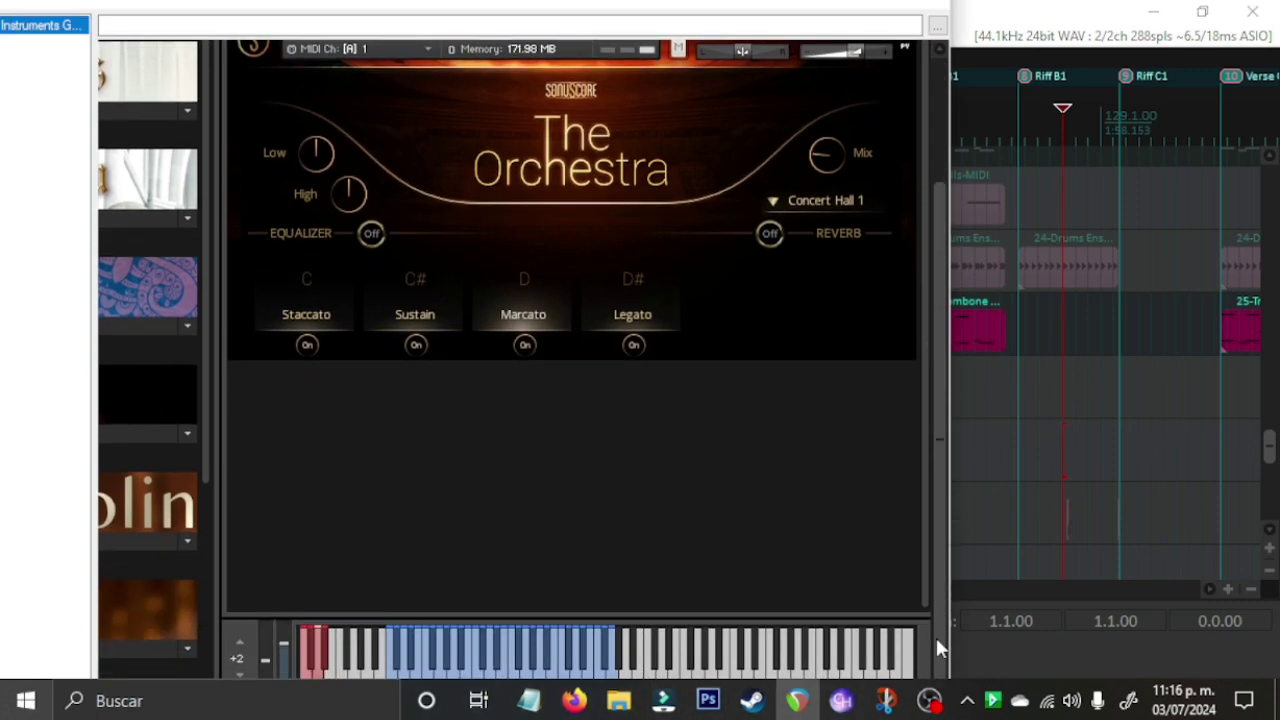
# Step: Close the trombone instrument window, then mute and disable the effects of the Trombone Midi track and the Orchestra Midi folder
pyautogui.click(509, 672)
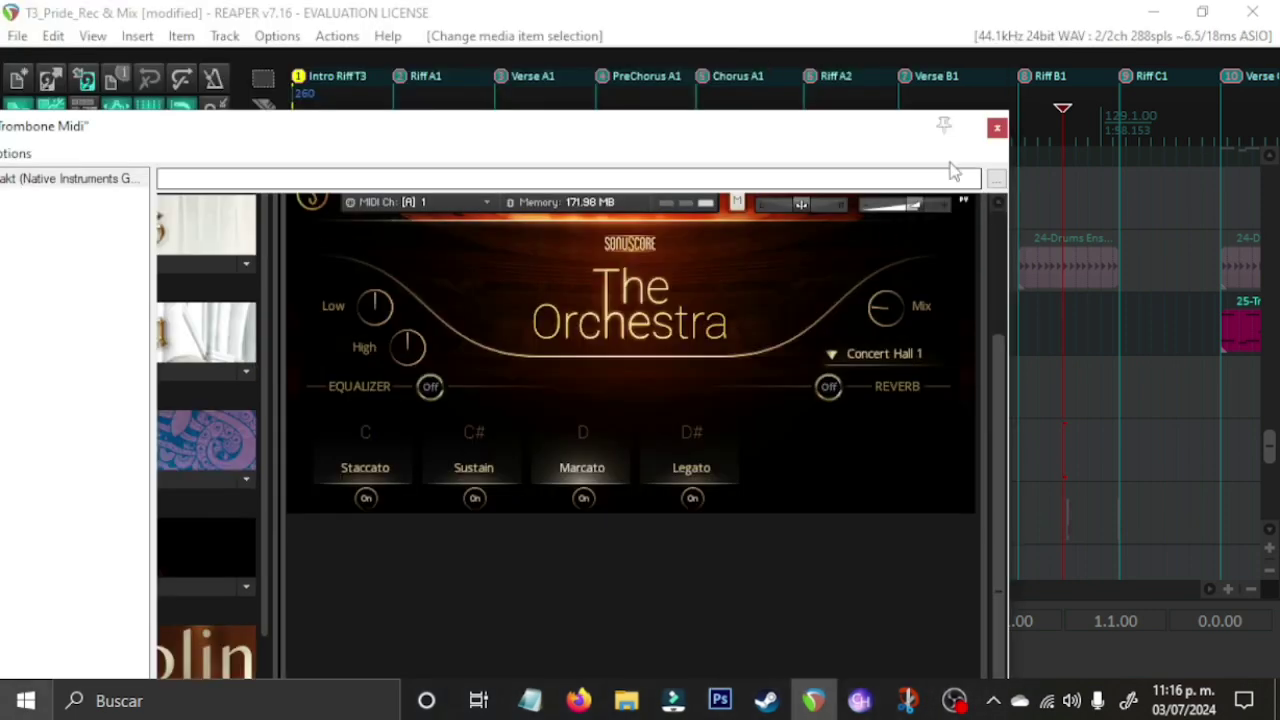
pyautogui.click(997, 130)
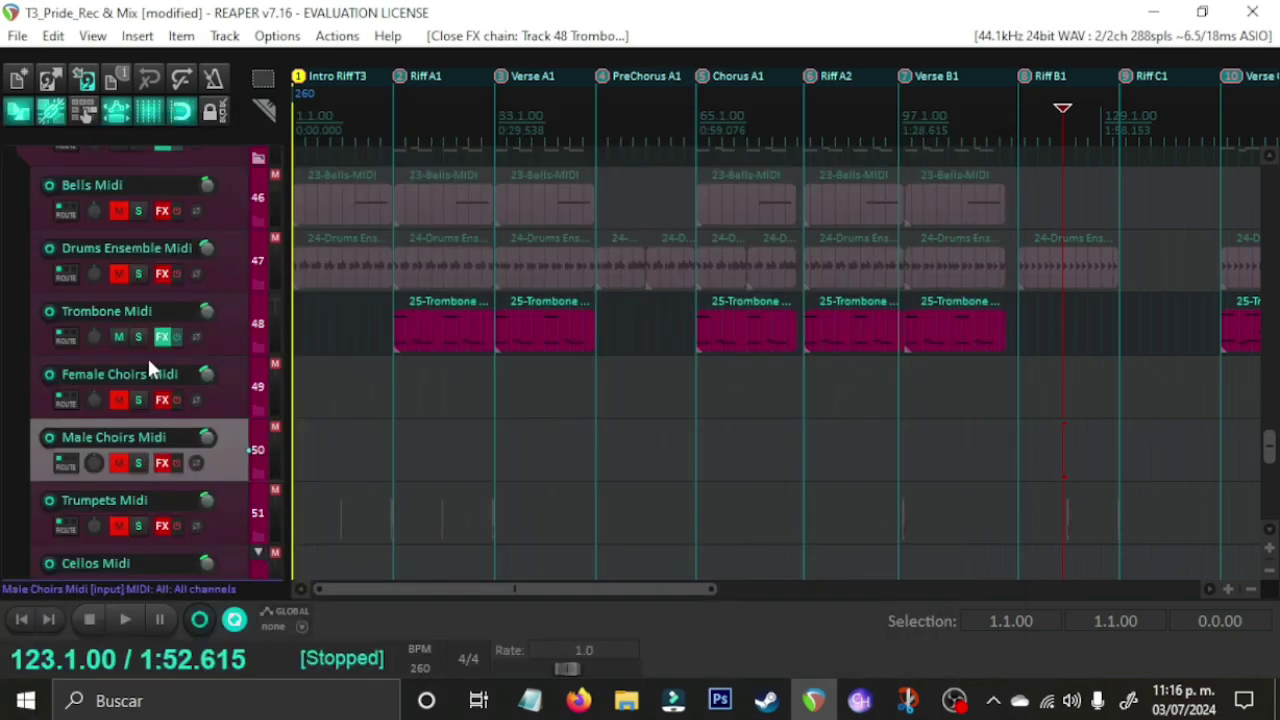
pyautogui.click(172, 337)
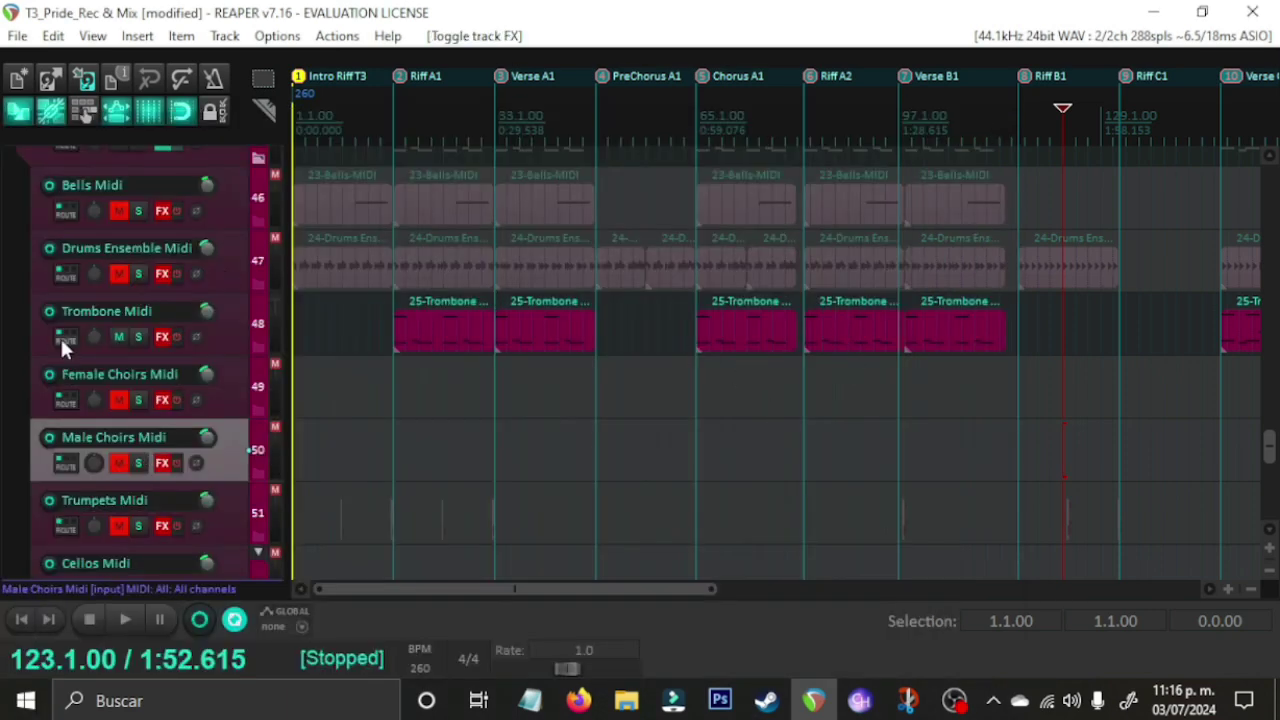
pyautogui.click(118, 337)
pyautogui.scroll(3, 2, 390)
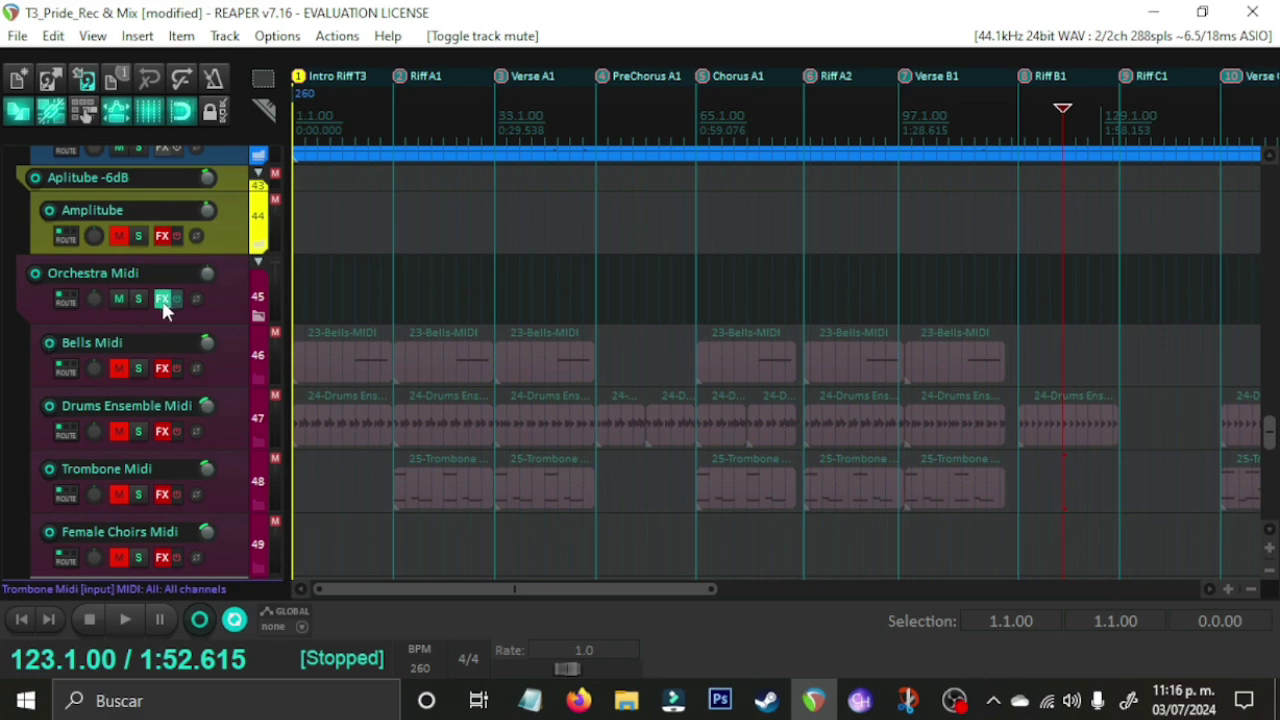
pyautogui.click(118, 298)
# Step: Solo the Trombone audio track in Orchestra Bounce, play it from Riff A1, then stop and unsolo it
pyautogui.scroll(10, 5, 400)
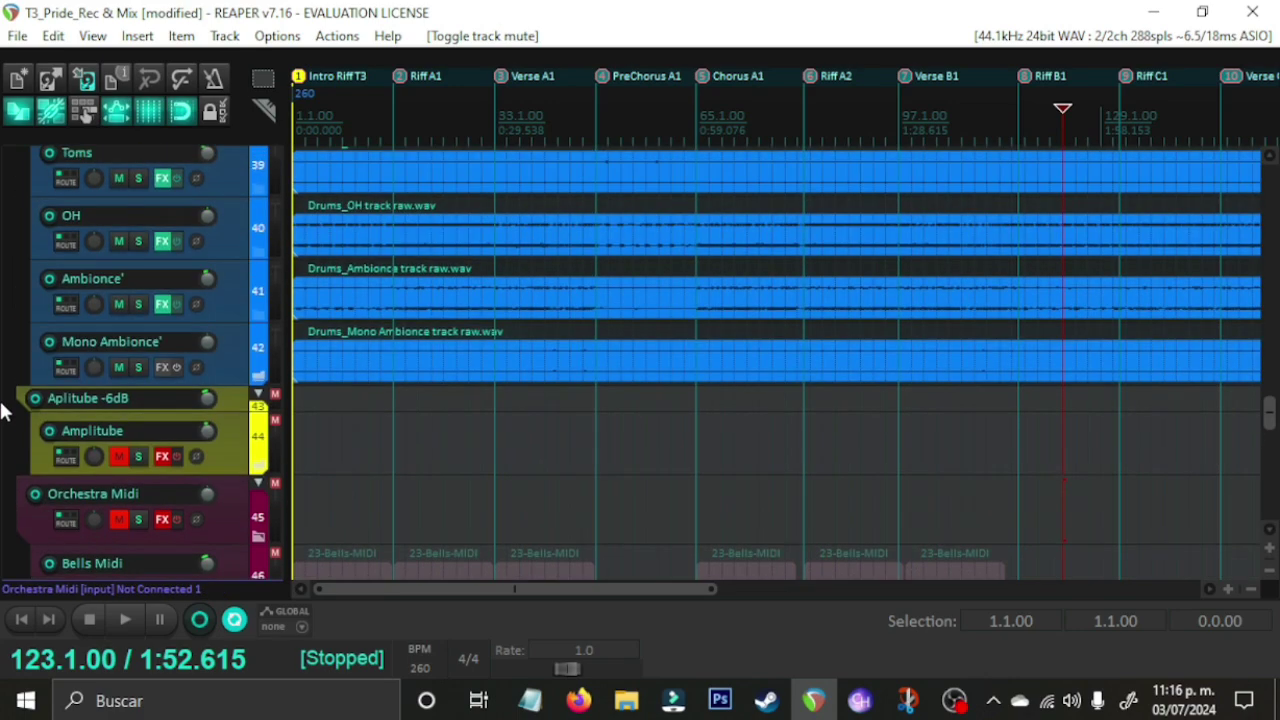
pyautogui.scroll(6, 2, 410)
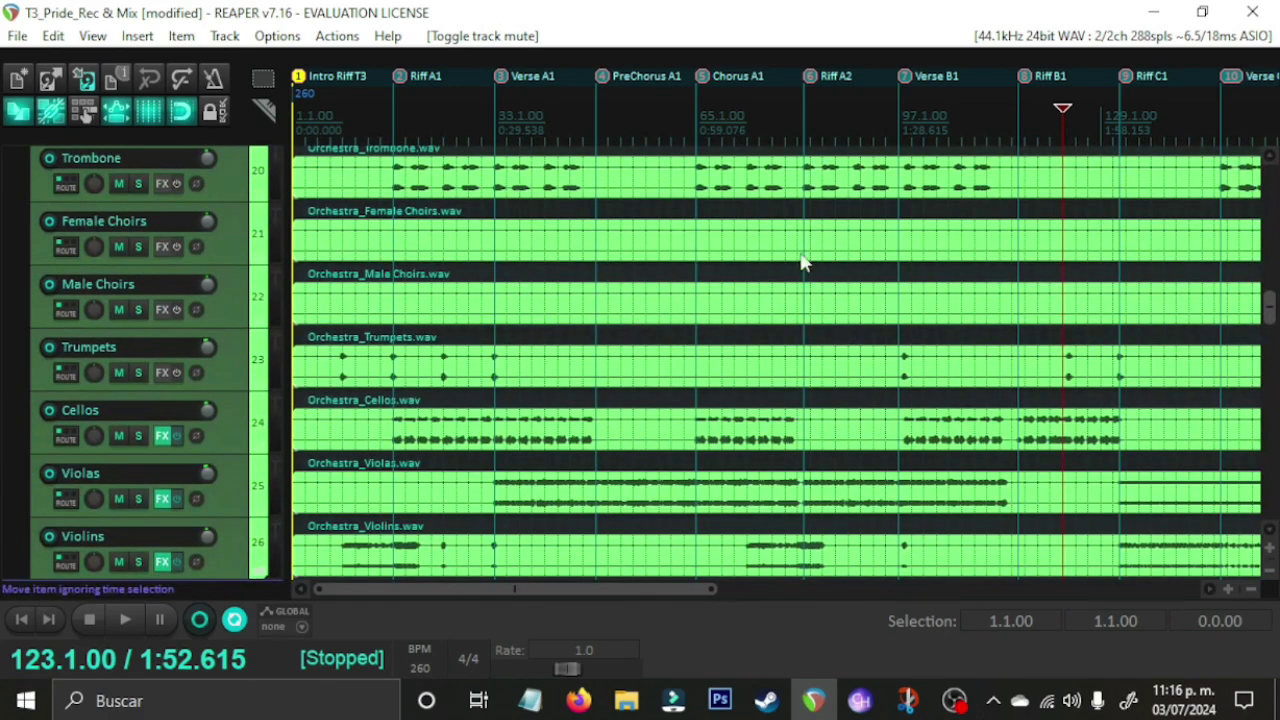
pyautogui.scroll(-1, 51, 449)
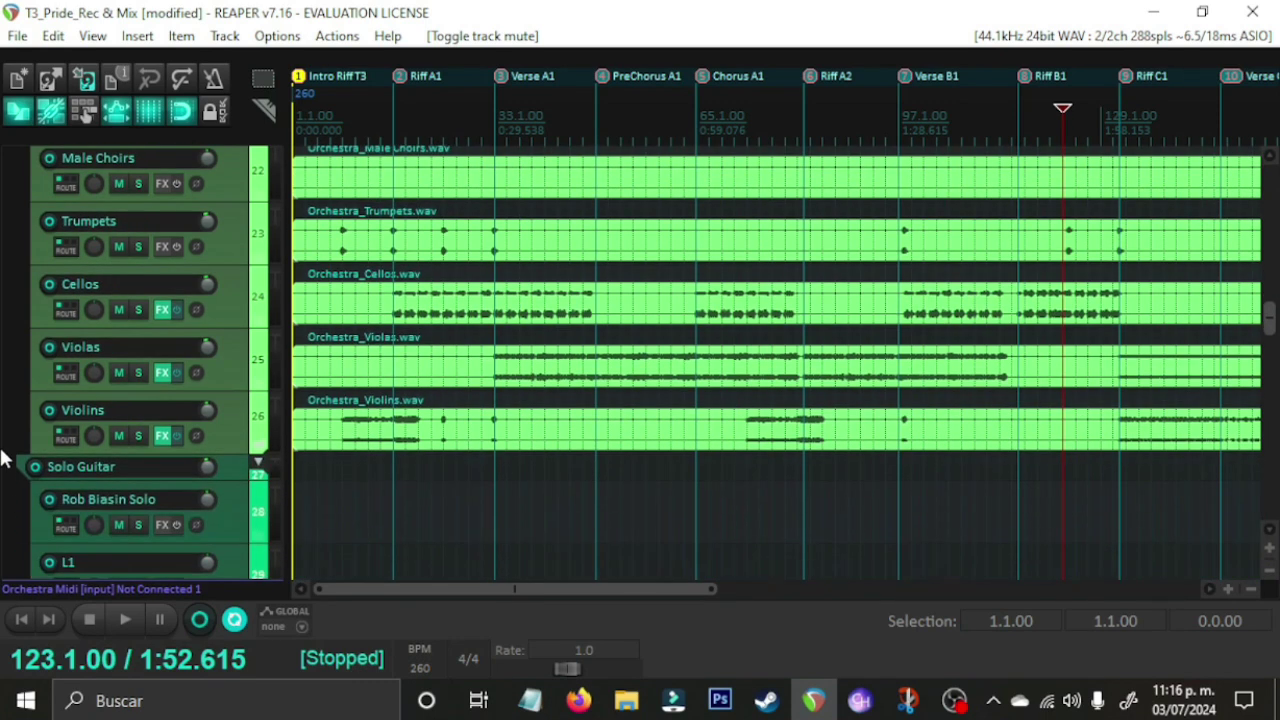
pyautogui.scroll(3, 2, 425)
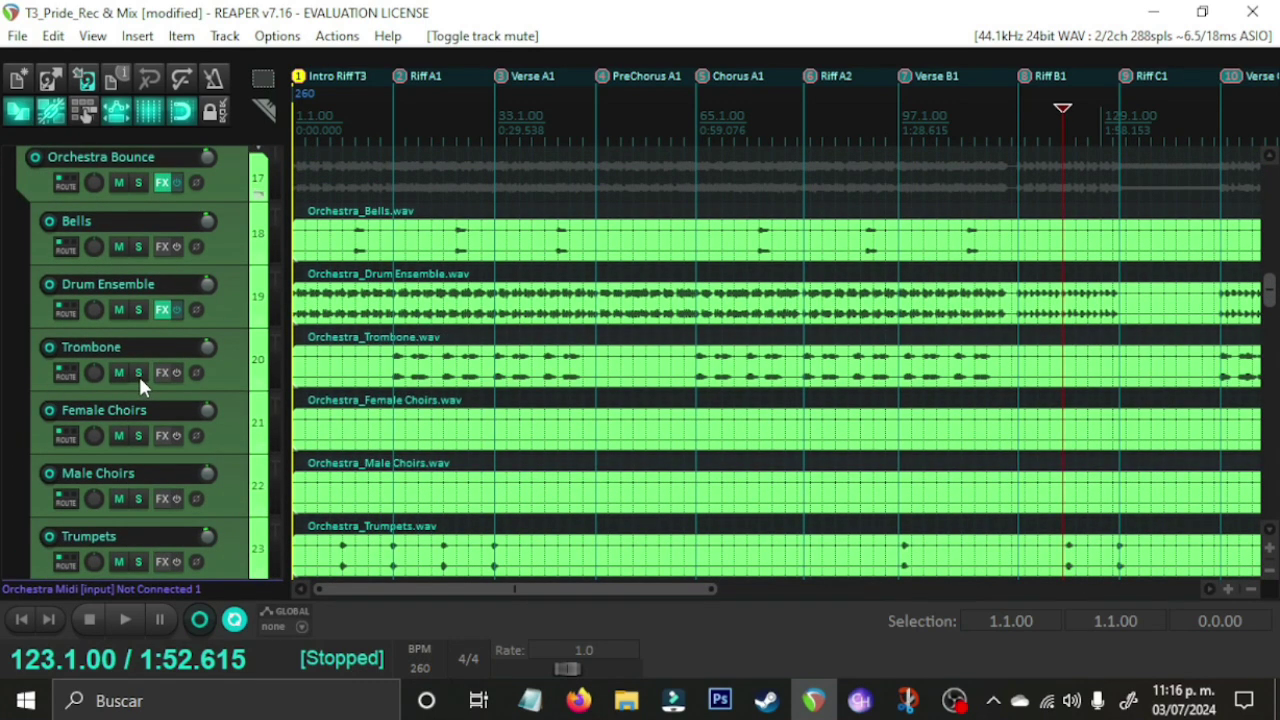
pyautogui.click(139, 375)
pyautogui.click(450, 195)
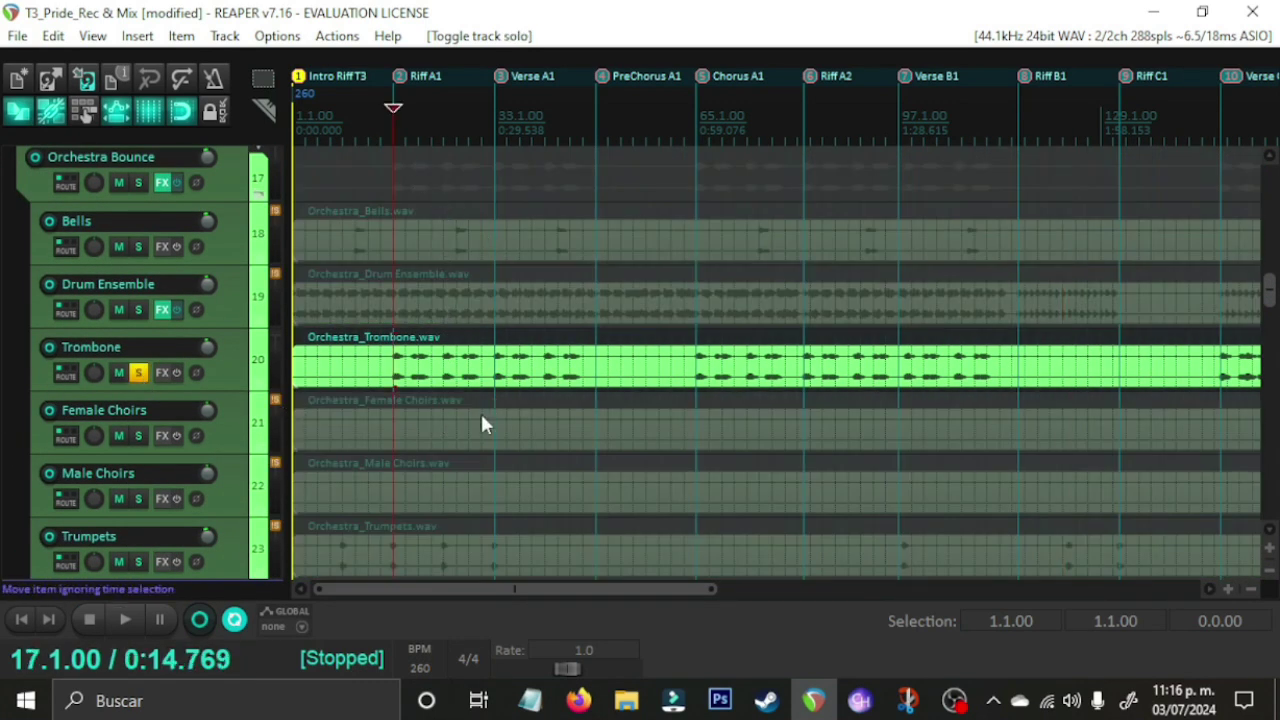
pyautogui.press('space')
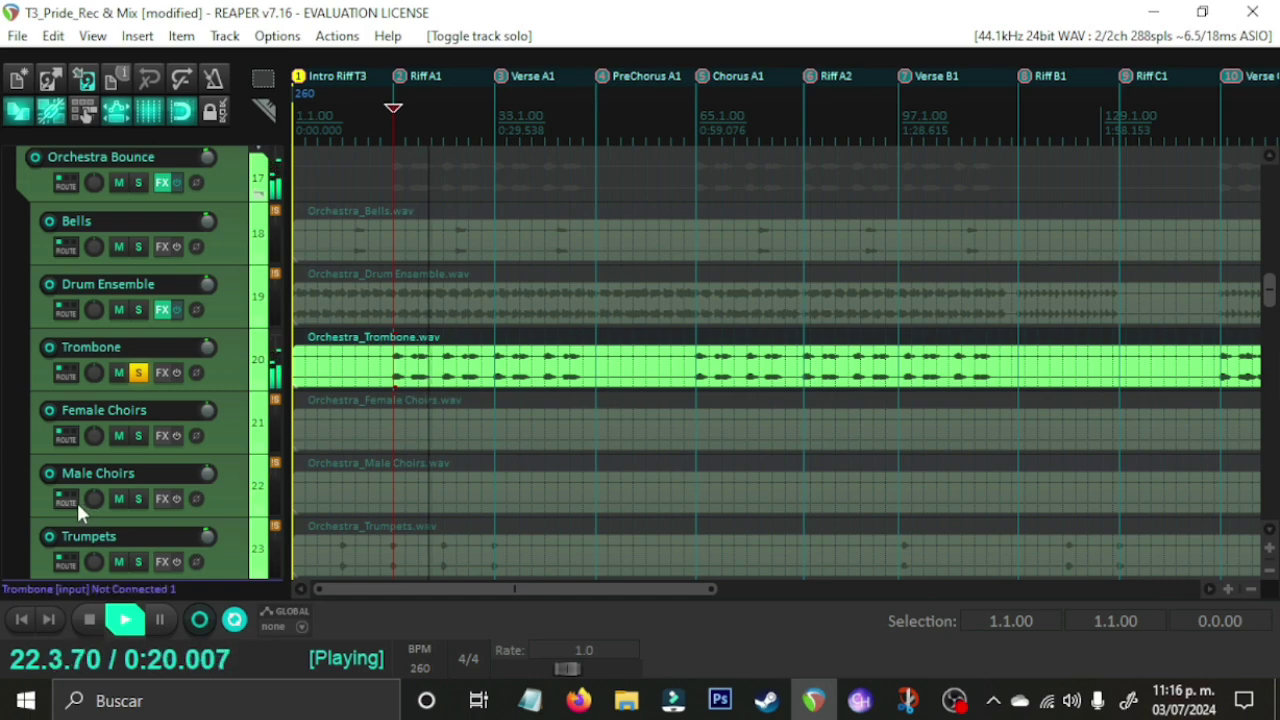
pyautogui.press('space')
pyautogui.click(138, 374)
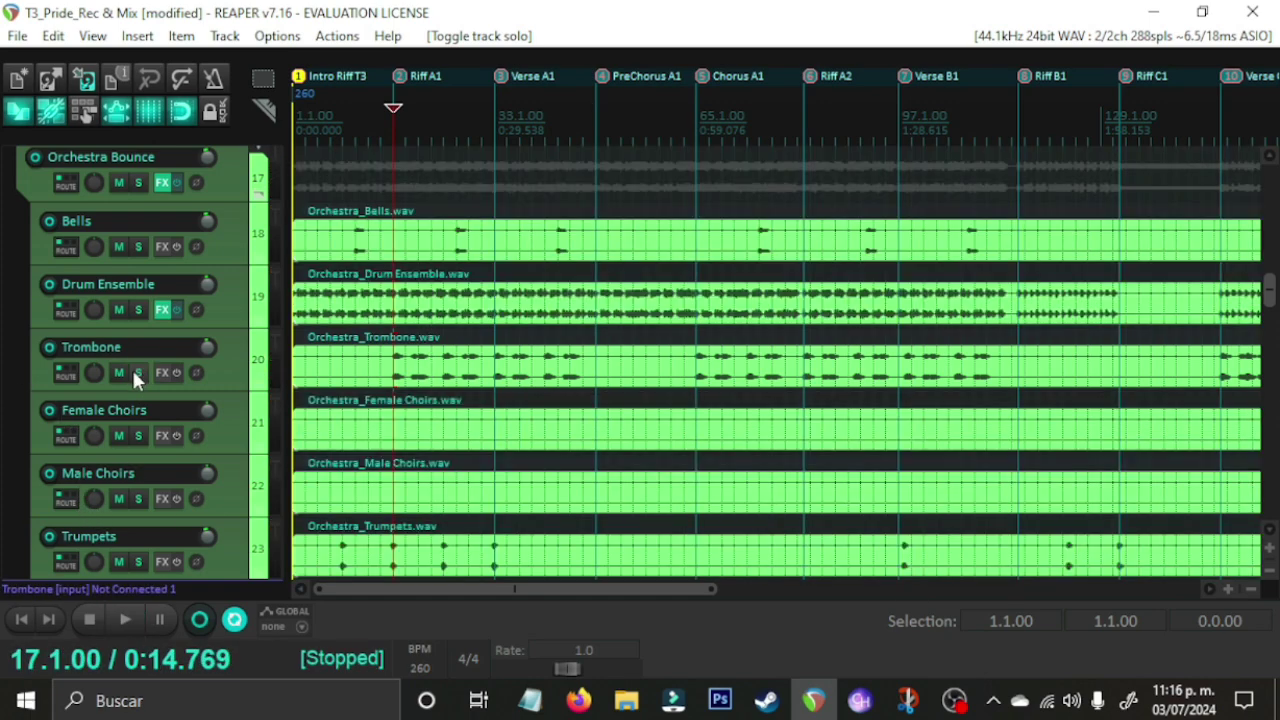
# Step: Solo the Orchestra Bounce folder, play it from Riff A1 while viewing its instrument tracks, then stop and unsolo it
pyautogui.scroll(-5, 3, 410)
pyautogui.scroll(6, 3, 410)
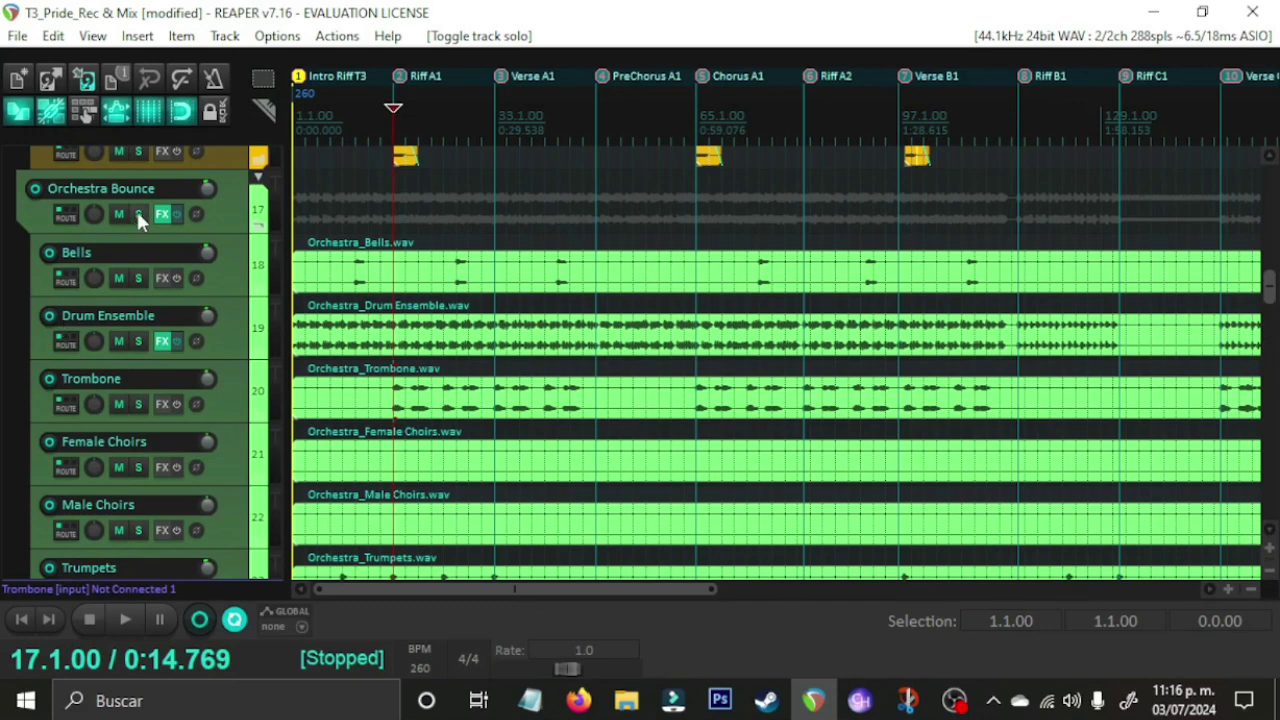
pyautogui.click(138, 216)
pyautogui.press('space')
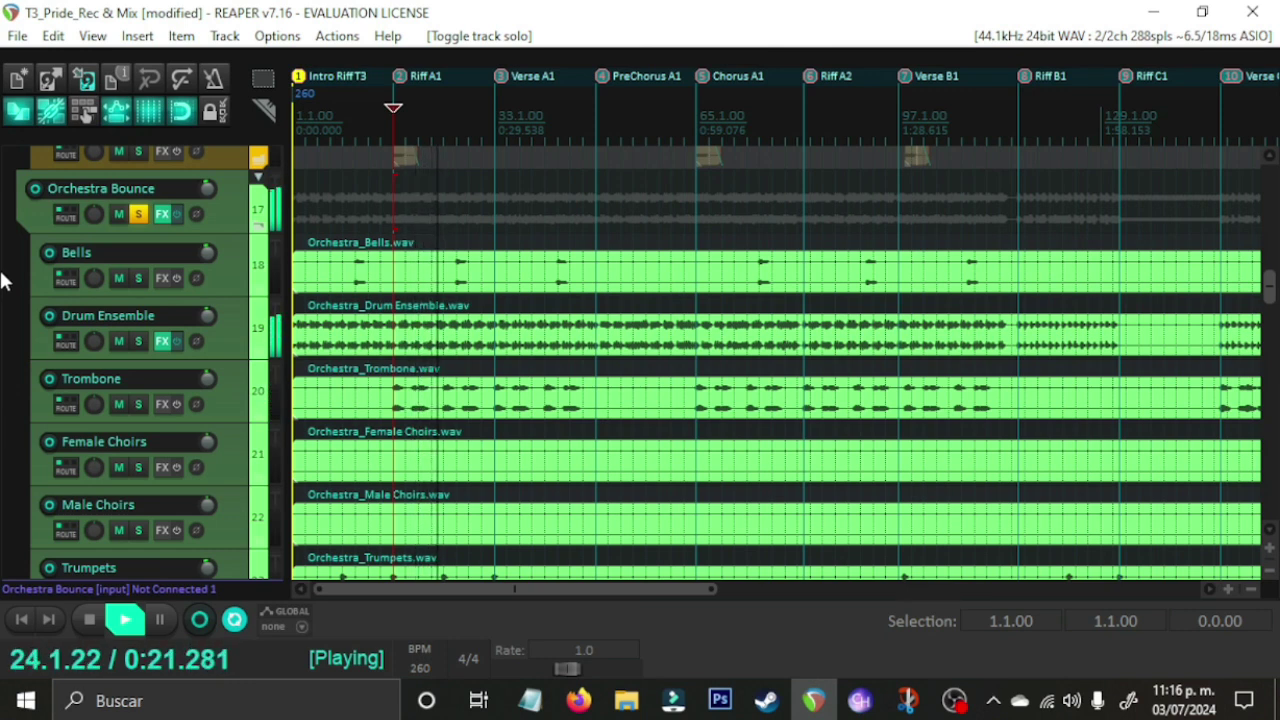
pyautogui.scroll(5, 480, 420)
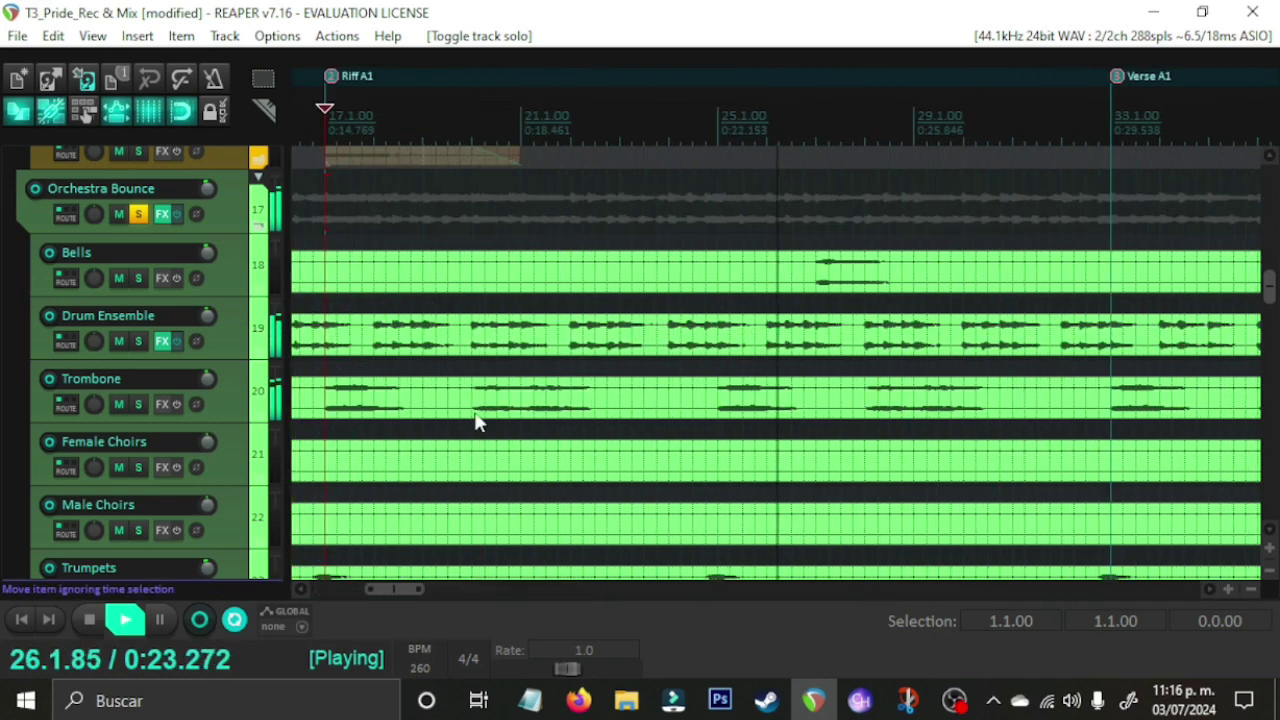
pyautogui.scroll(-3, 6, 385)
pyautogui.scroll(-5, 6, 393)
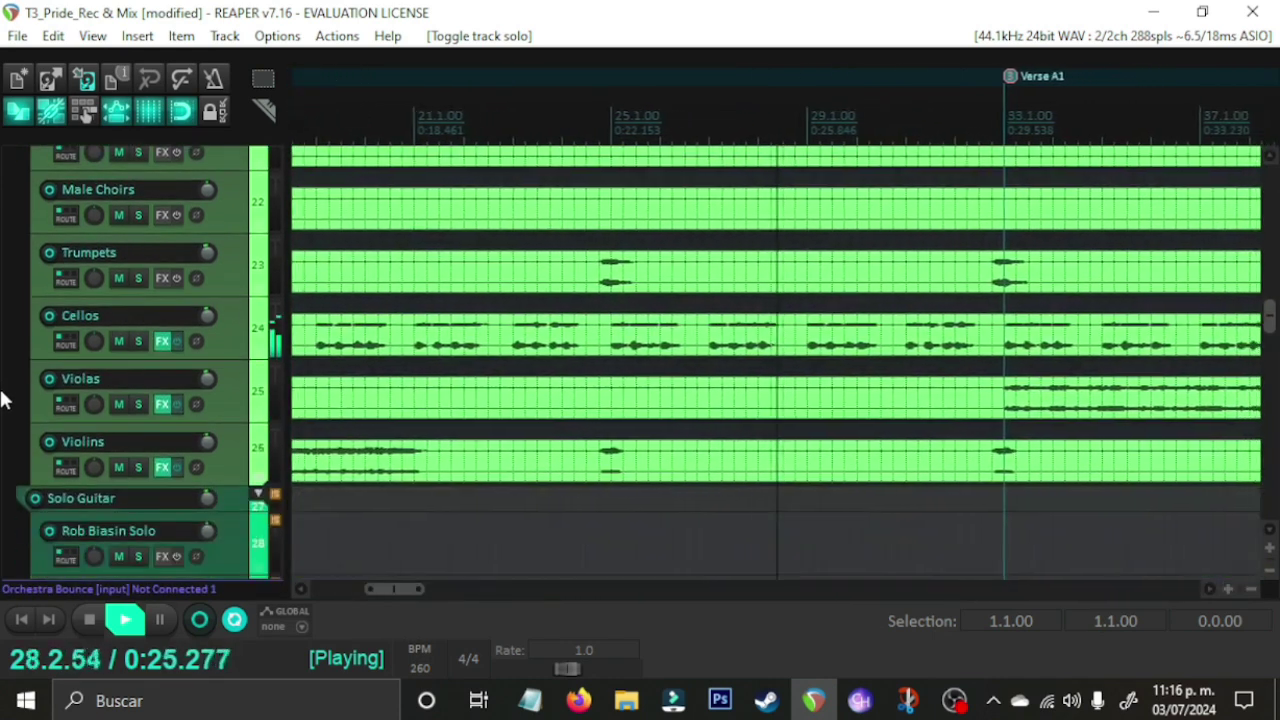
pyautogui.scroll(10, 6, 410)
pyautogui.press('space')
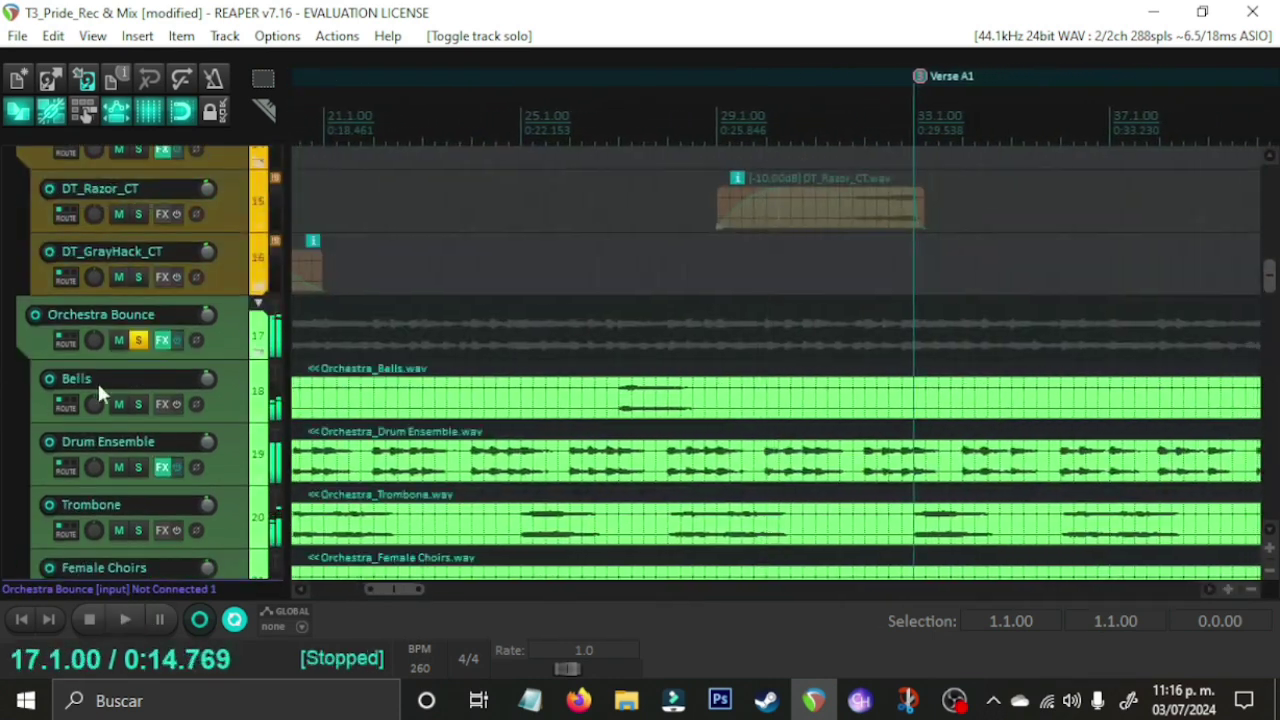
pyautogui.click(138, 341)
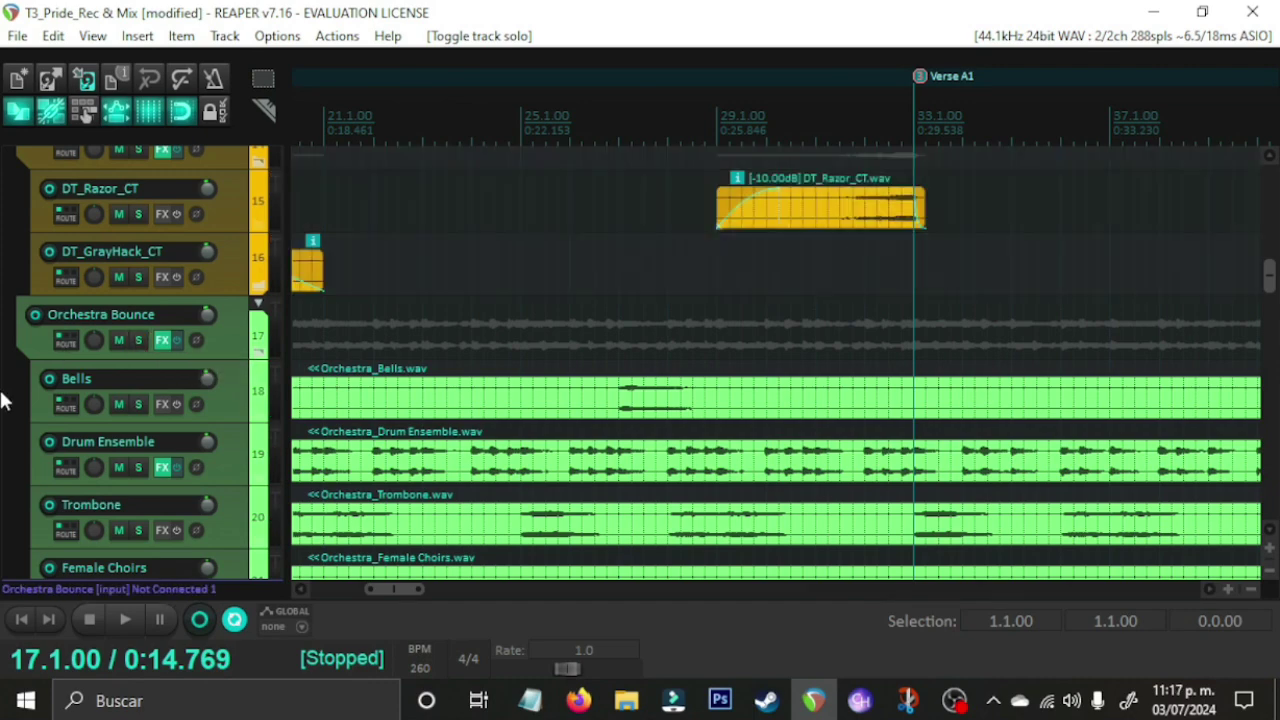
# Step: Mute the Vocals folder track
pyautogui.scroll(8, 4, 405)
pyautogui.scroll(2, 5, 405)
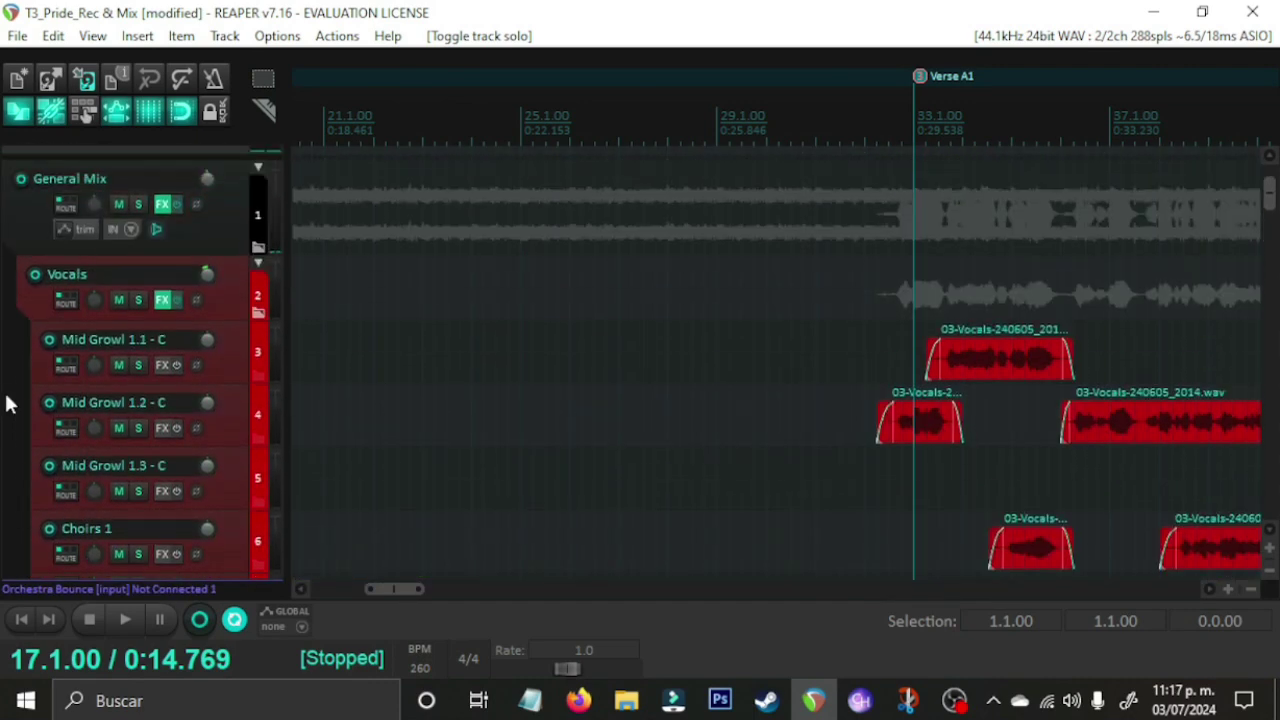
pyautogui.click(116, 299)
# Step: Play the mix without vocals from Riff A1, looking through the orchestra, guitar, bass and drum tracks, and stop playback
pyautogui.scroll(-3, 5, 383)
pyautogui.scroll(-12, 5, 383)
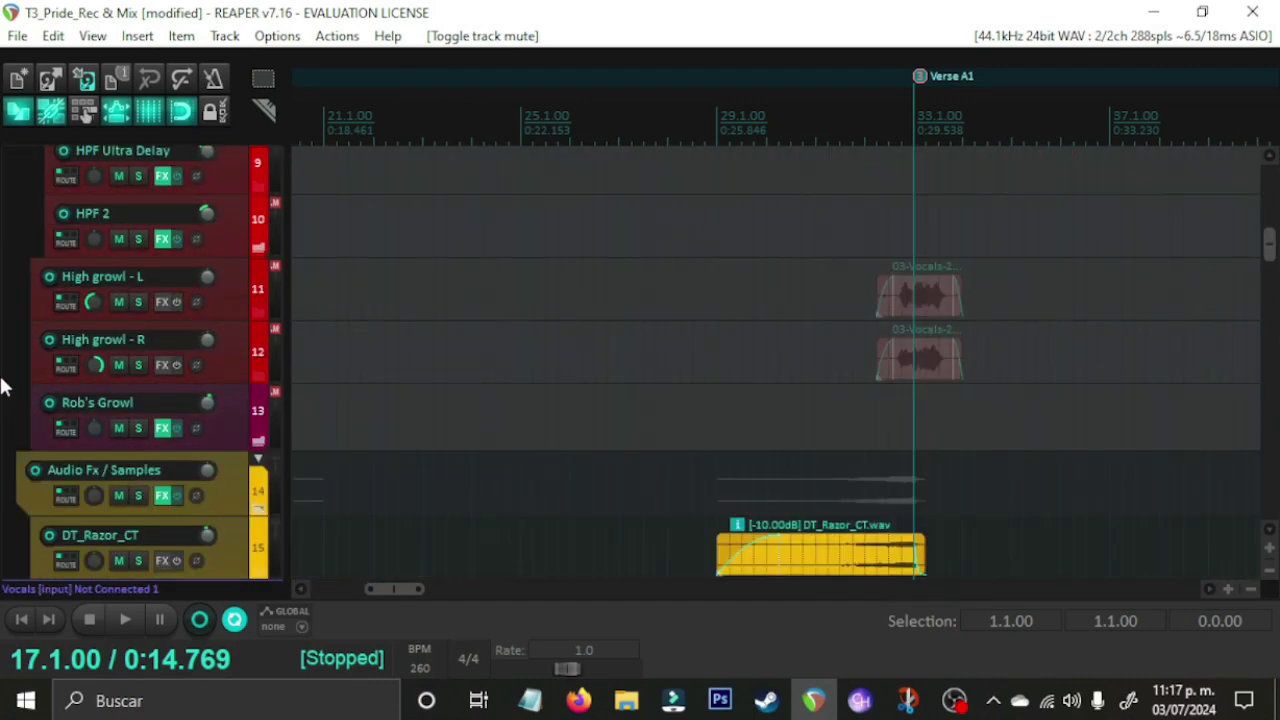
pyautogui.press('space')
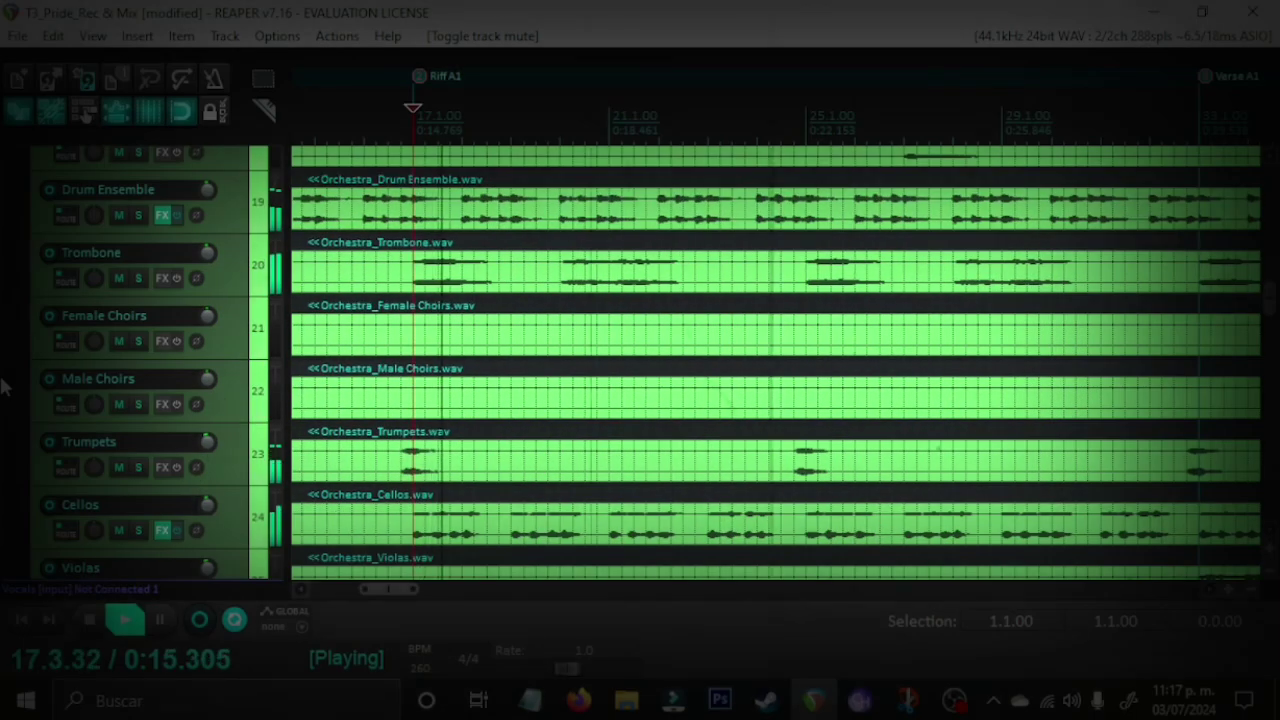
pyautogui.scroll(-8, 5, 388)
pyautogui.scroll(-8, 5, 388)
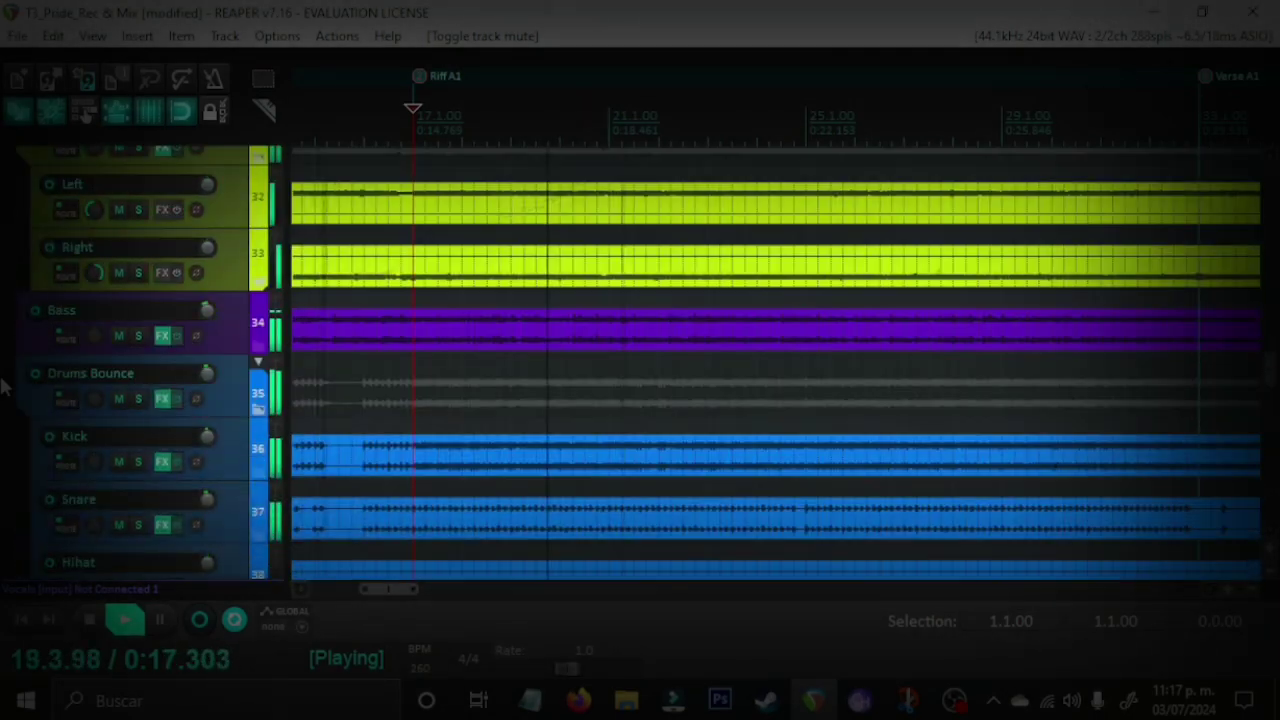
pyautogui.scroll(-4, 5, 388)
pyautogui.scroll(14, 5, 385)
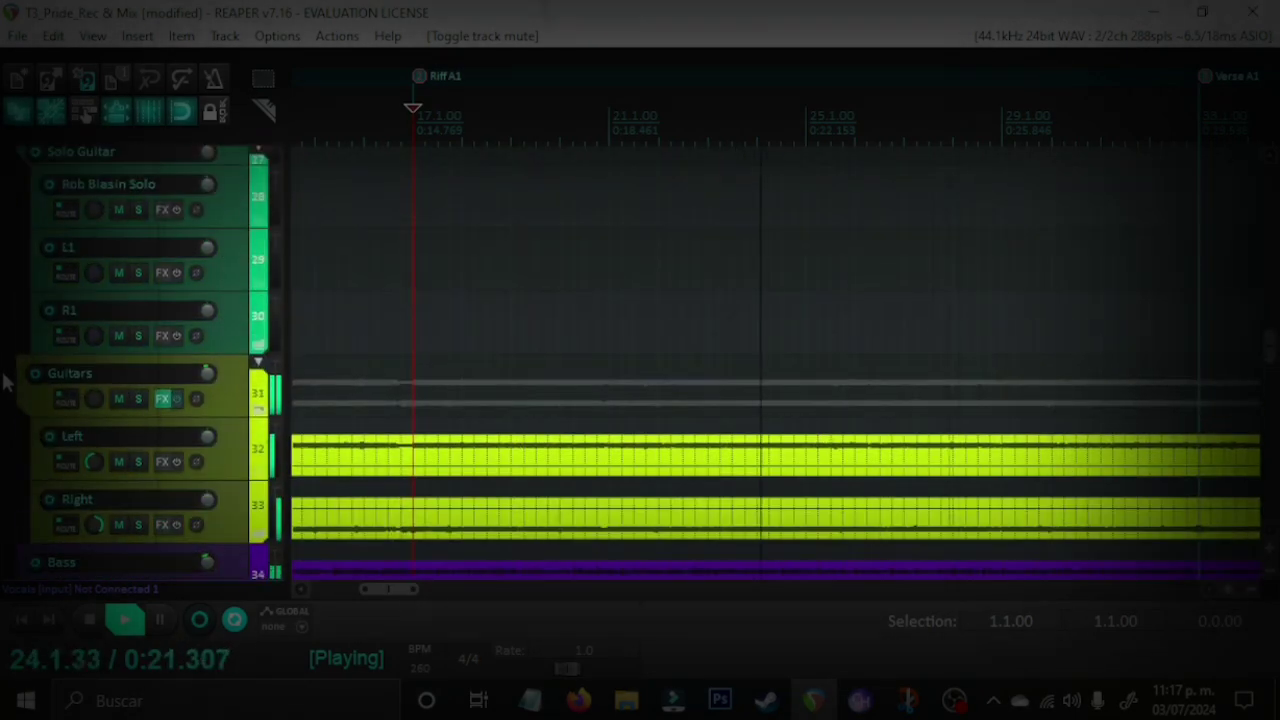
pyautogui.scroll(12, 6, 381)
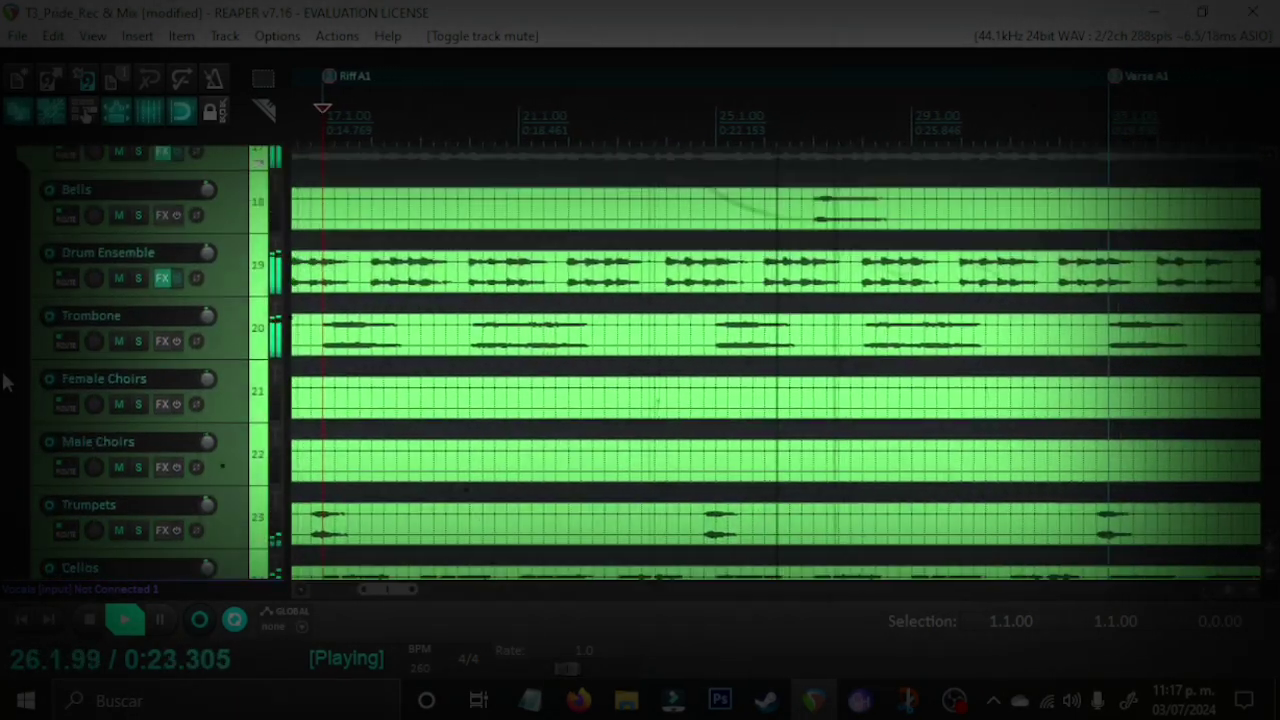
pyautogui.scroll(1, 6, 382)
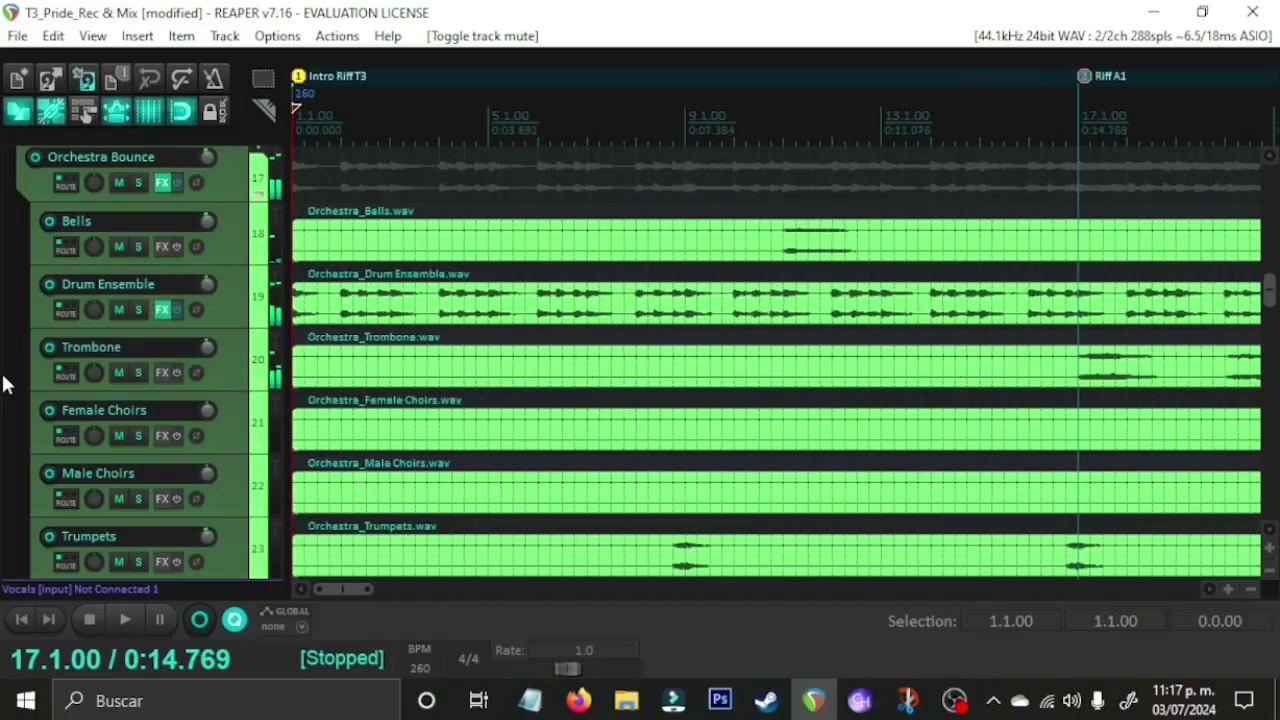
# Step: Return to the project start and look over the Orchestra Bounce tracks across the whole song
pyautogui.press('Home')
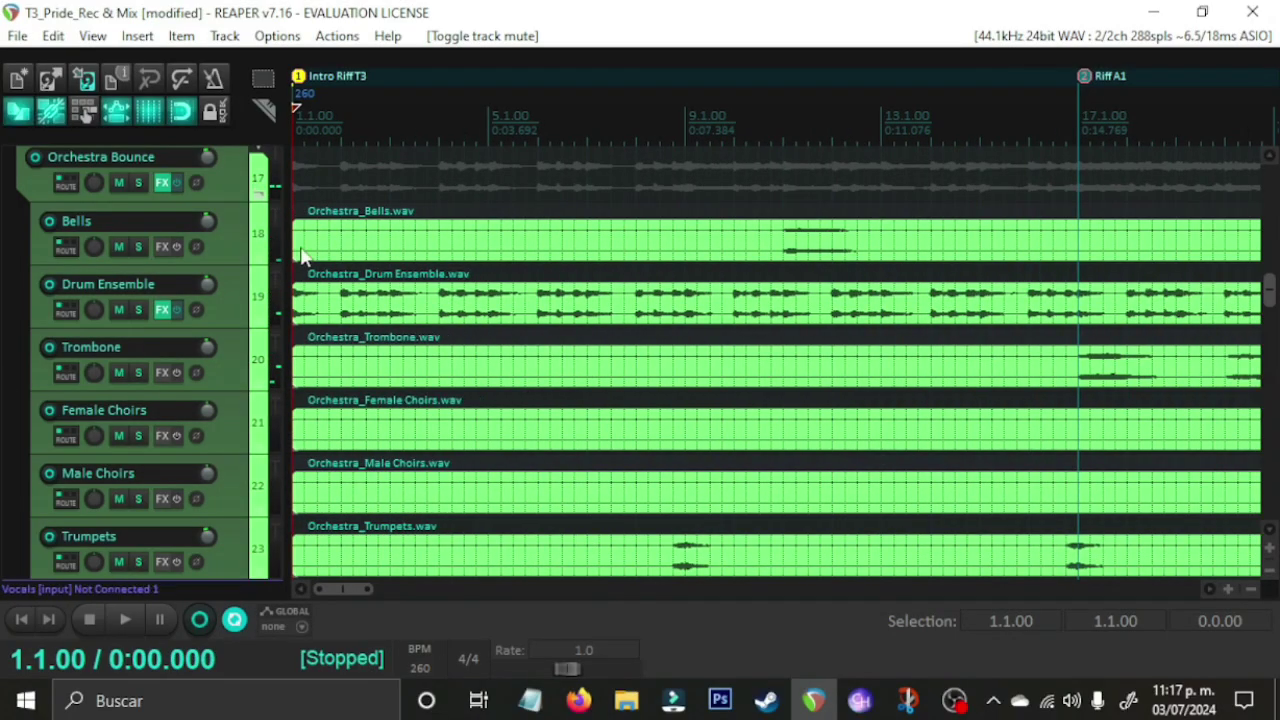
pyautogui.scroll(1, 3, 310)
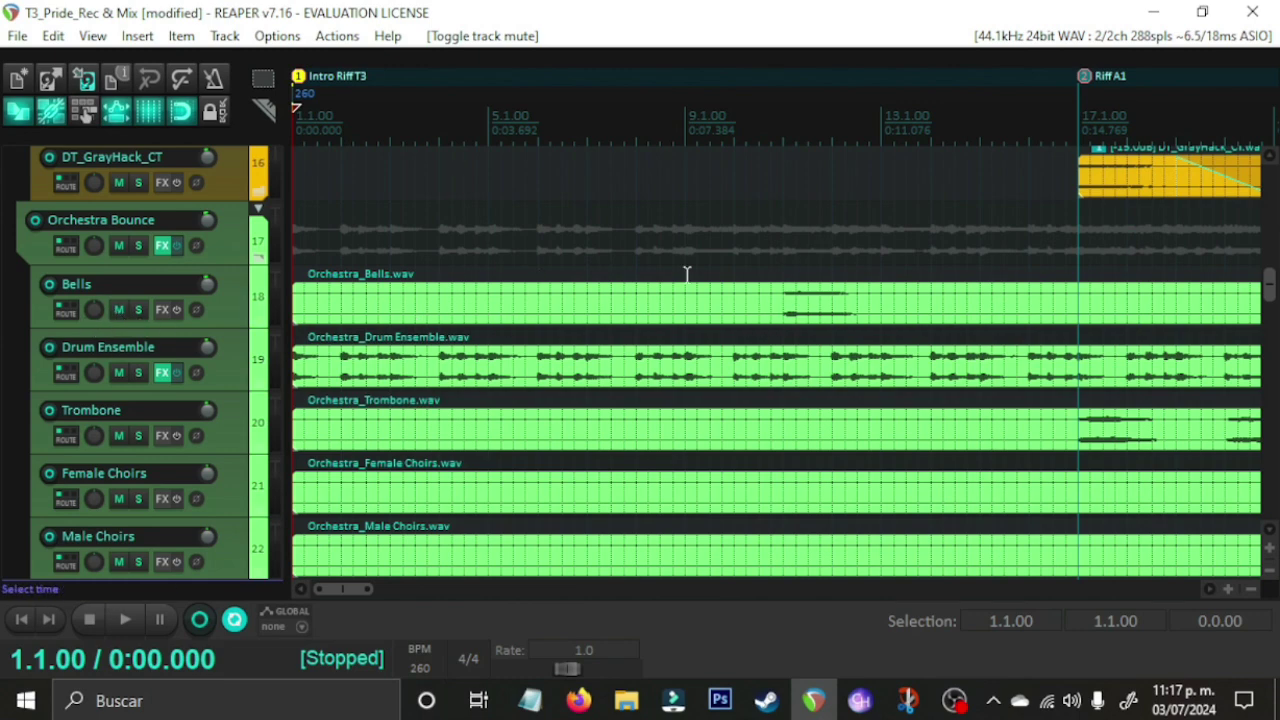
pyautogui.scroll(-5, 792, 253)
pyautogui.scroll(-3, 650, 325)
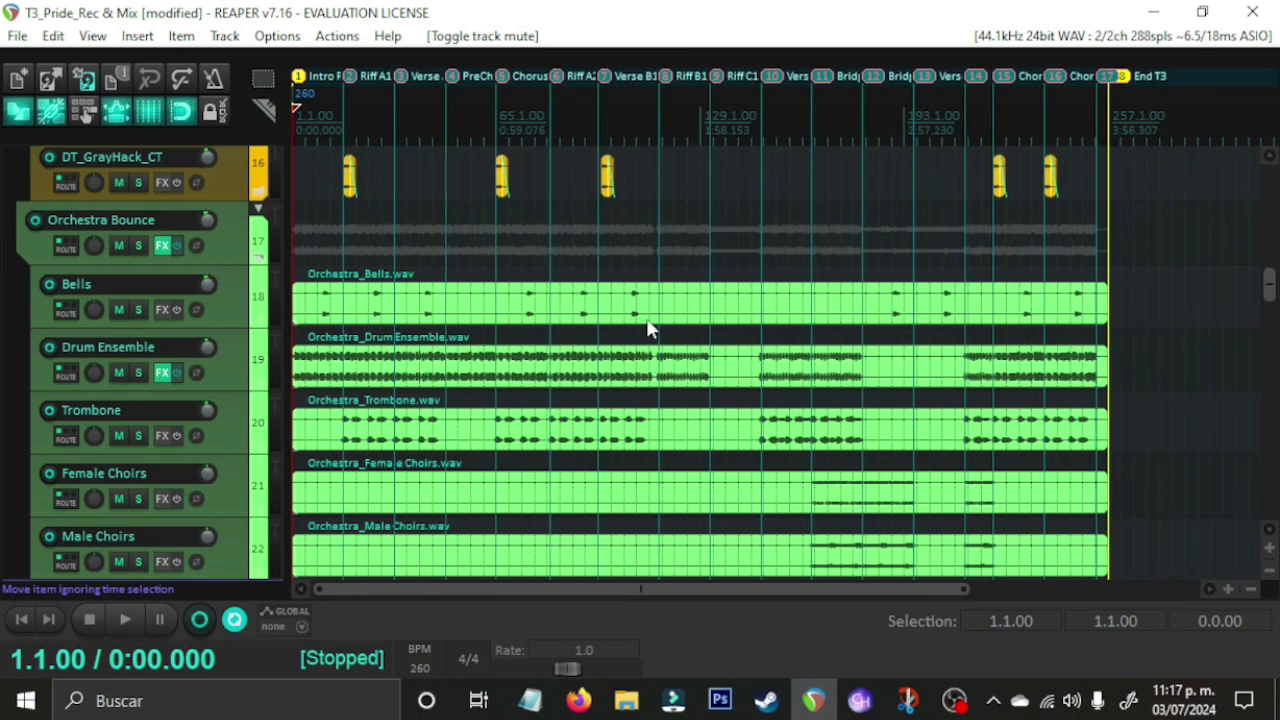
pyautogui.scroll(1, 645, 325)
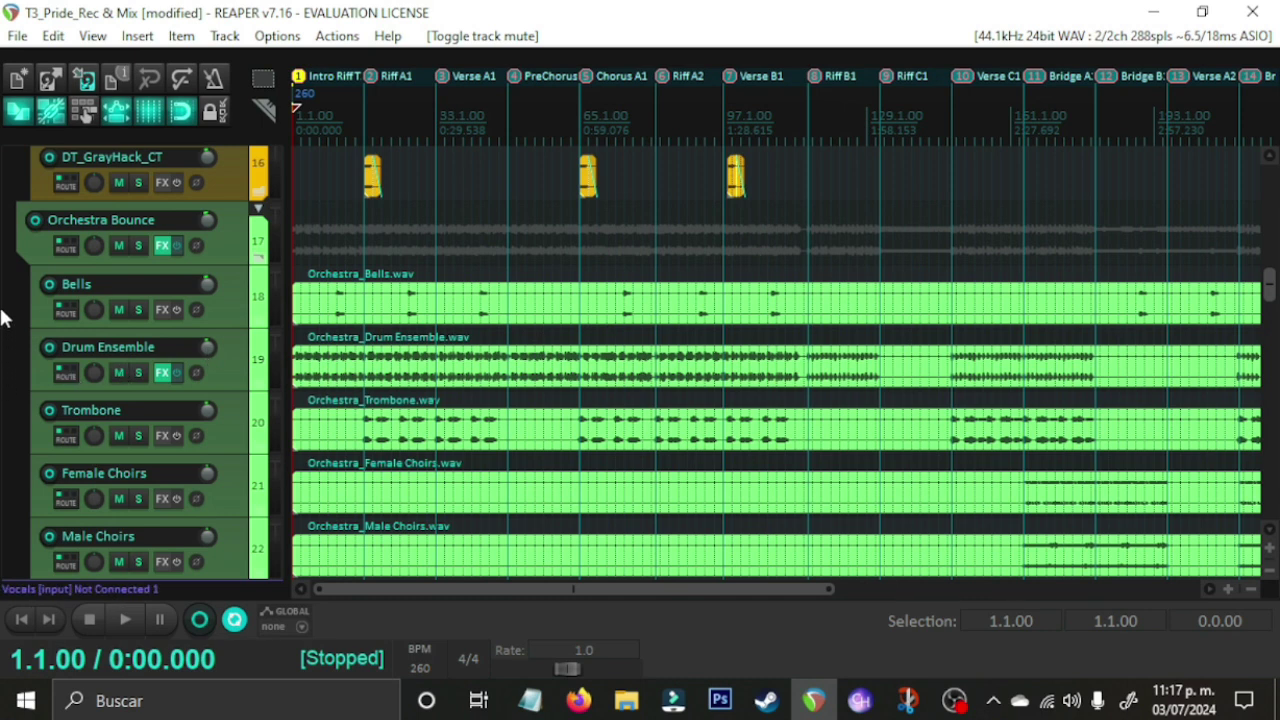
pyautogui.scroll(-1, 60, 305)
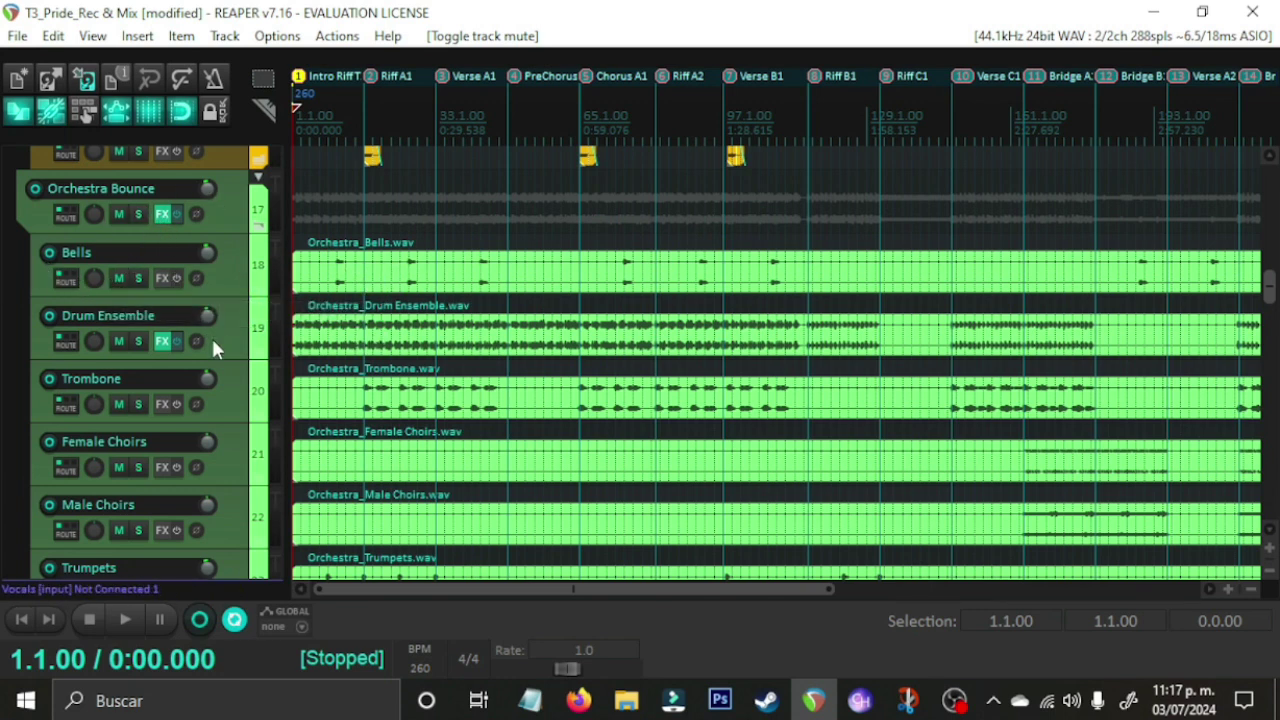
pyautogui.scroll(-2, 2, 372)
pyautogui.scroll(2, 2, 372)
# Step: Solo the Bells track and play it from just before its first hit in the Intro Riff T3 section
pyautogui.click(230, 279)
pyautogui.press('+')
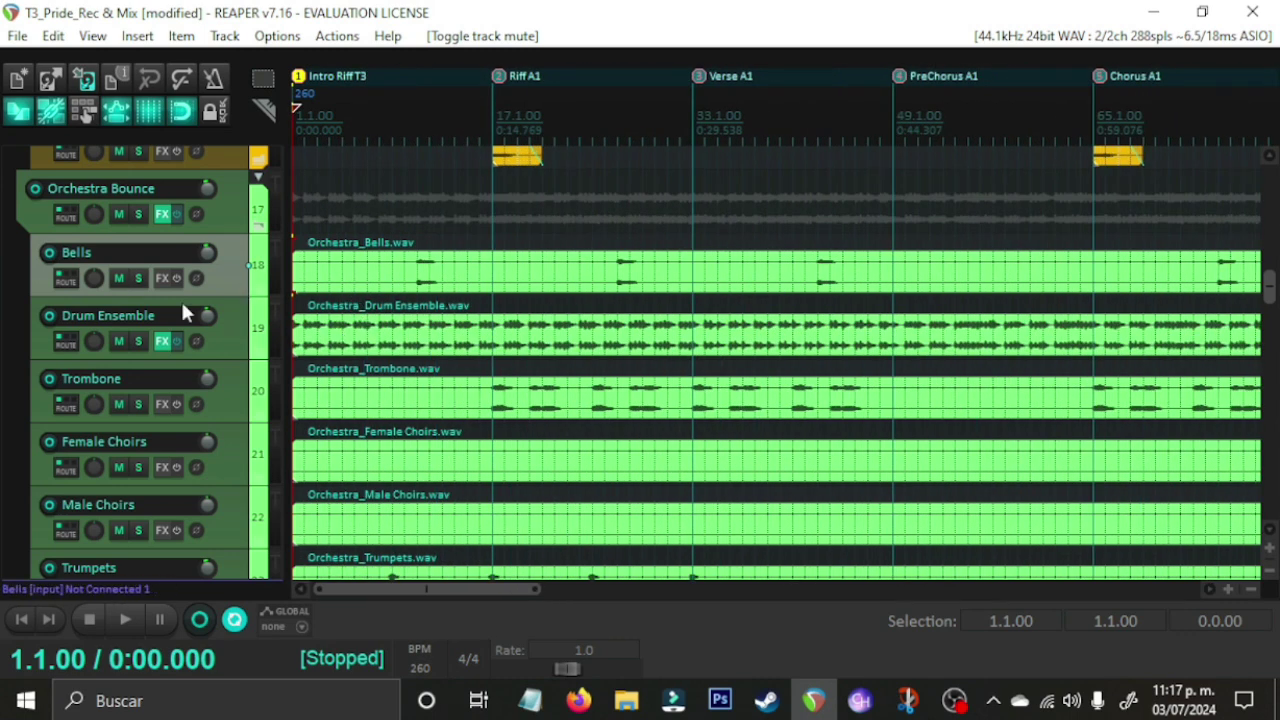
pyautogui.click(409, 238)
pyautogui.press('+')
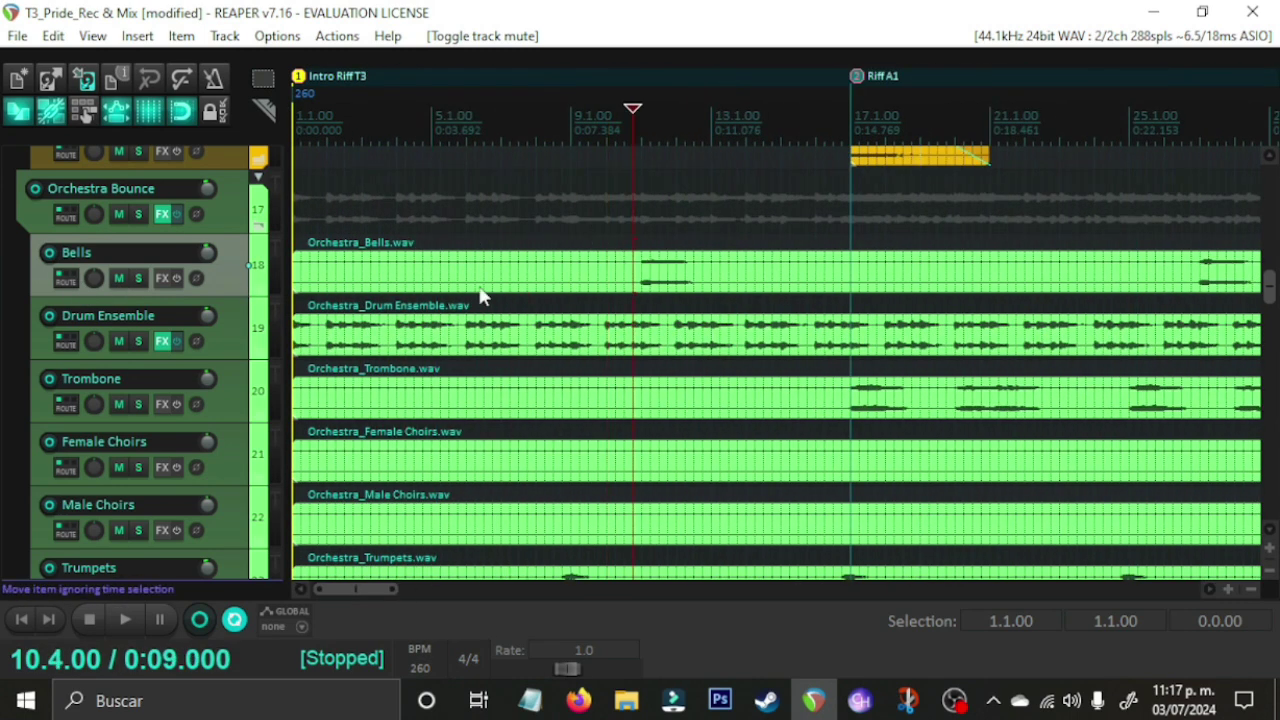
pyautogui.click(138, 279)
pyautogui.press('space')
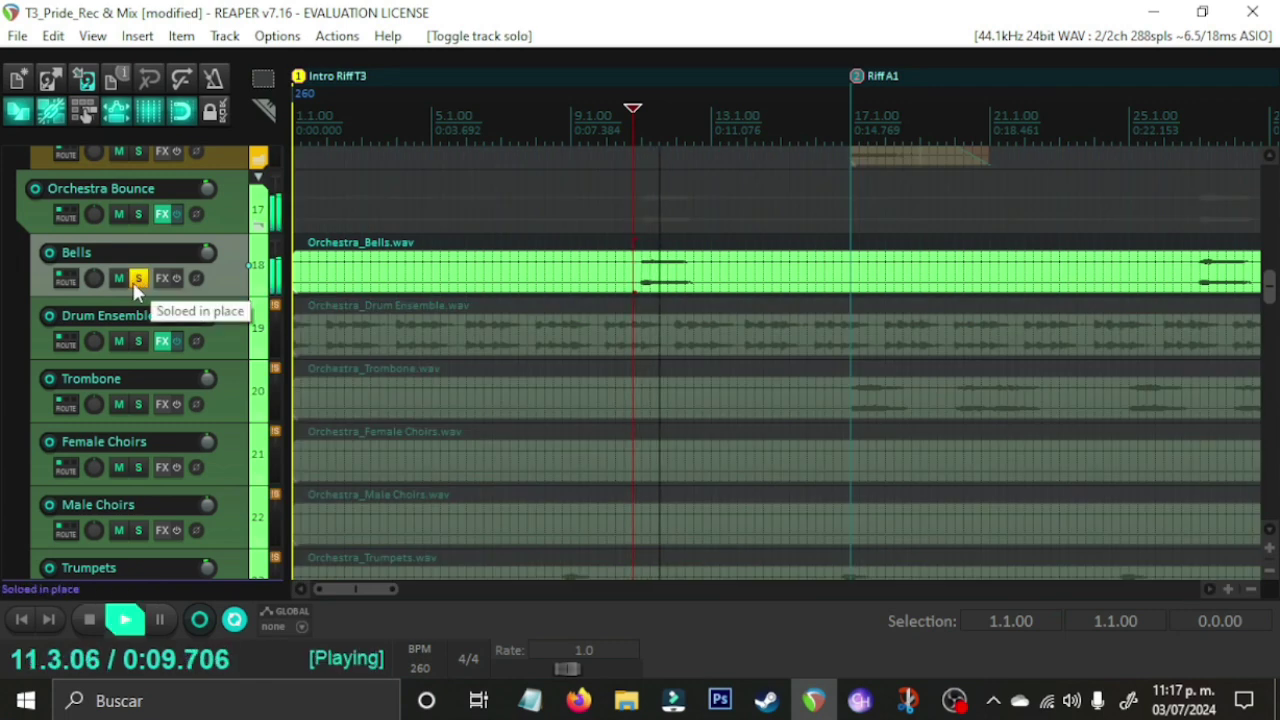
# Step: View the Bells hits across the song and continue playback from the hit within Riff A1
pyautogui.scroll(-3, 680, 291)
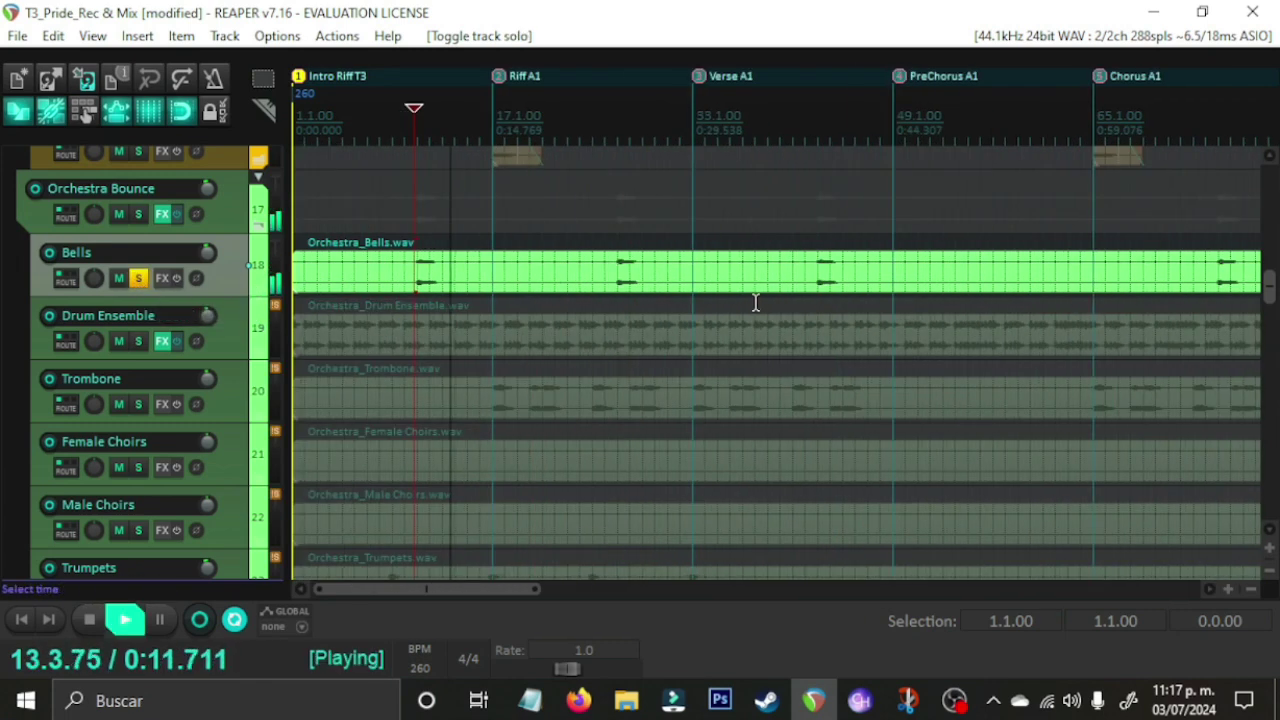
pyautogui.scroll(-4, 645, 337)
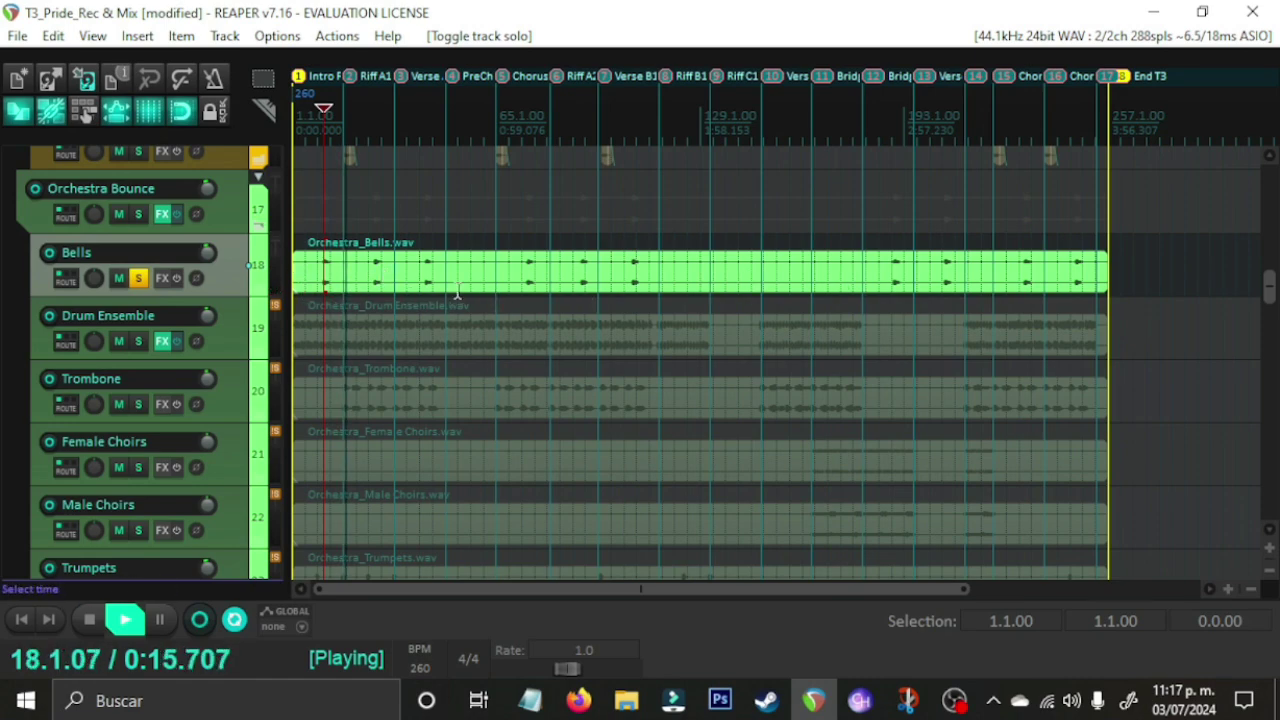
pyautogui.scroll(4, 546, 306)
pyautogui.click(750, 236)
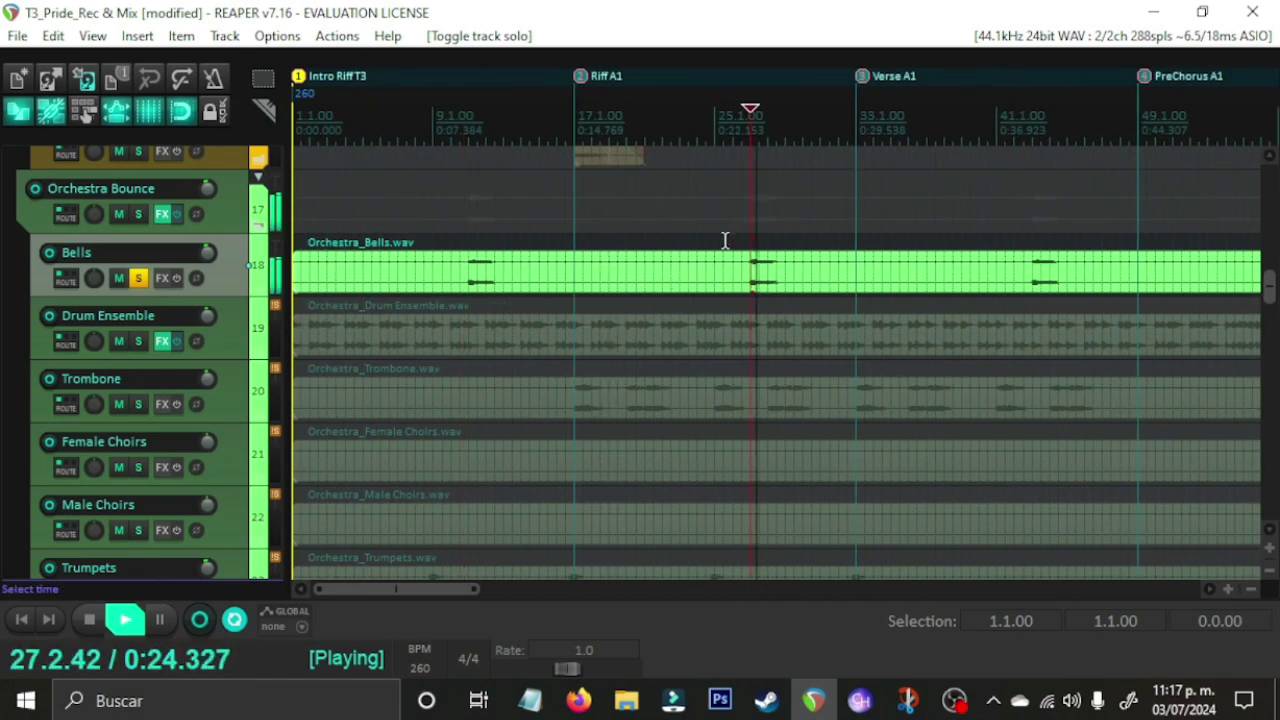
# Step: Stop playback, solo only the Drum Ensemble track, play it from the project start, and stop
pyautogui.press('space')
pyautogui.keyDown('ctrl'); pyautogui.click(140, 341); pyautogui.keyUp('ctrl')
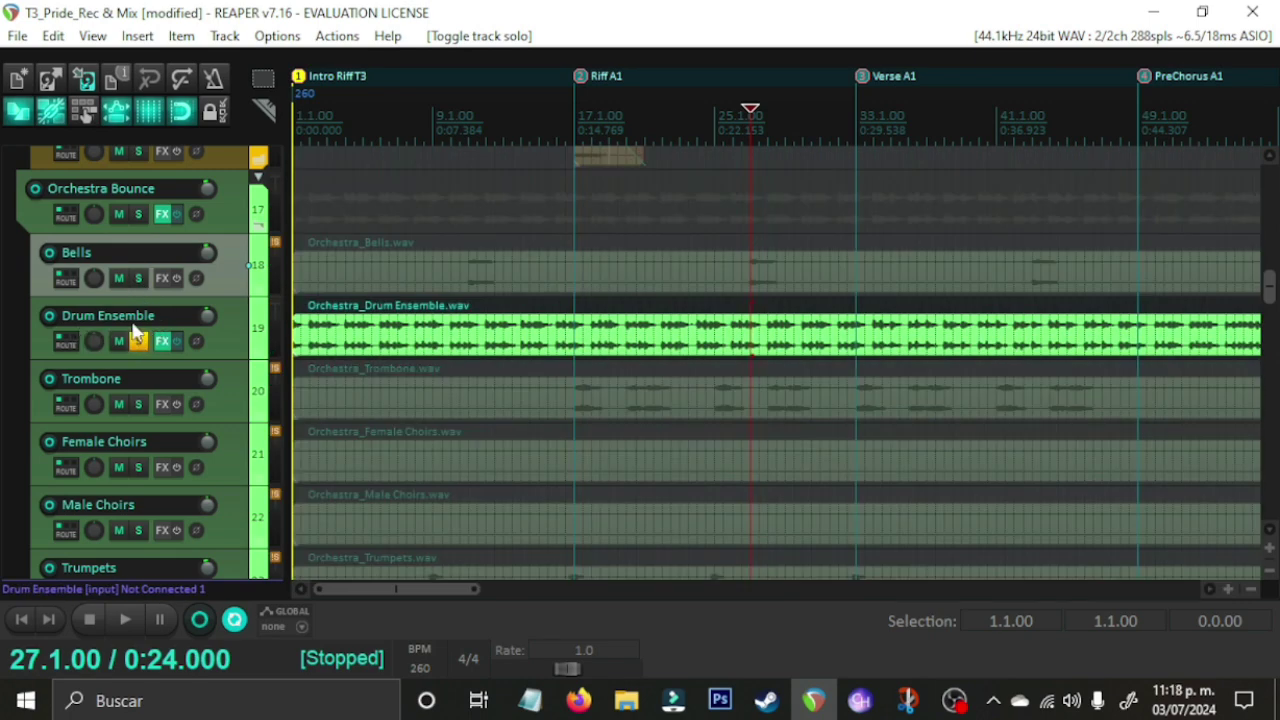
pyautogui.press('Home')
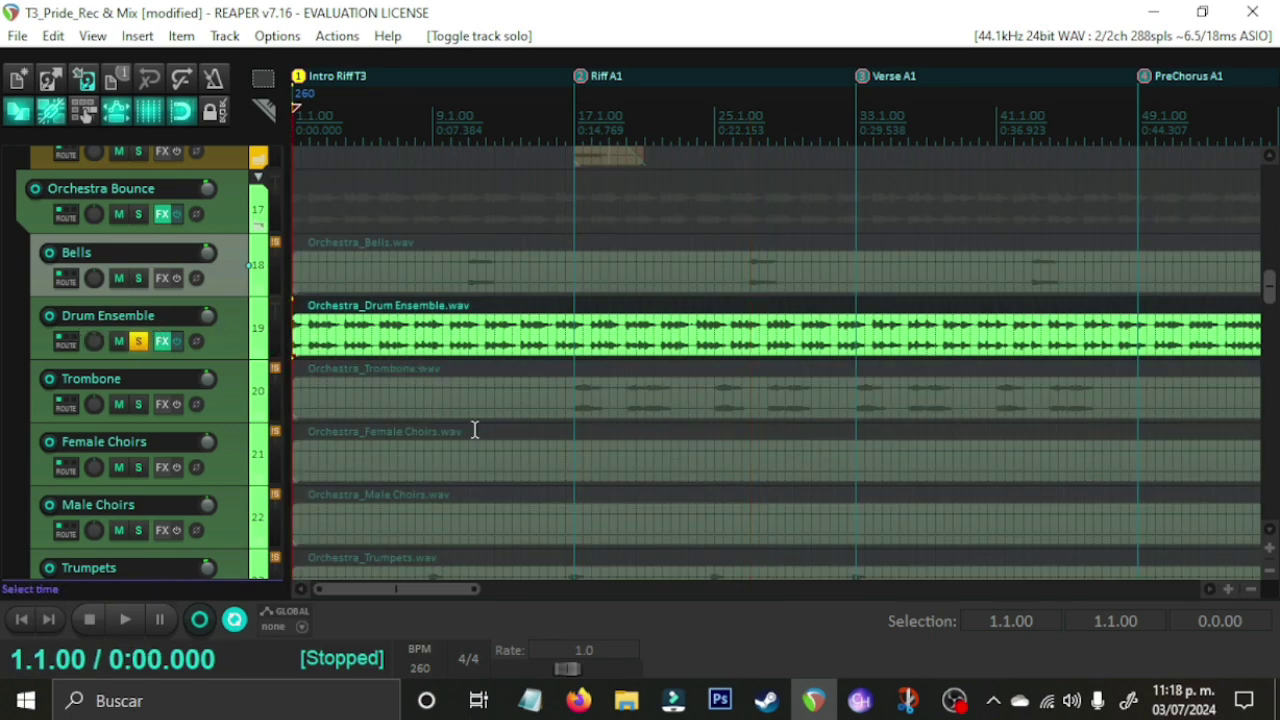
pyautogui.scroll(5, 494, 426)
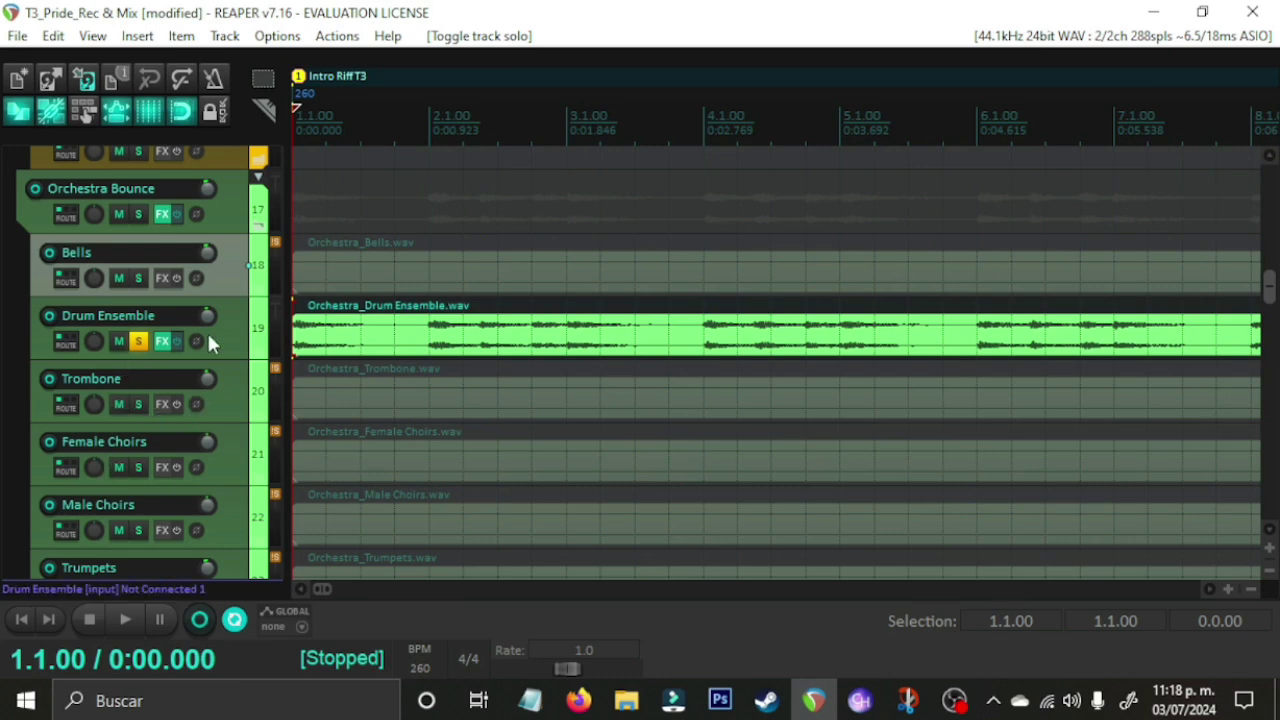
pyautogui.press('space')
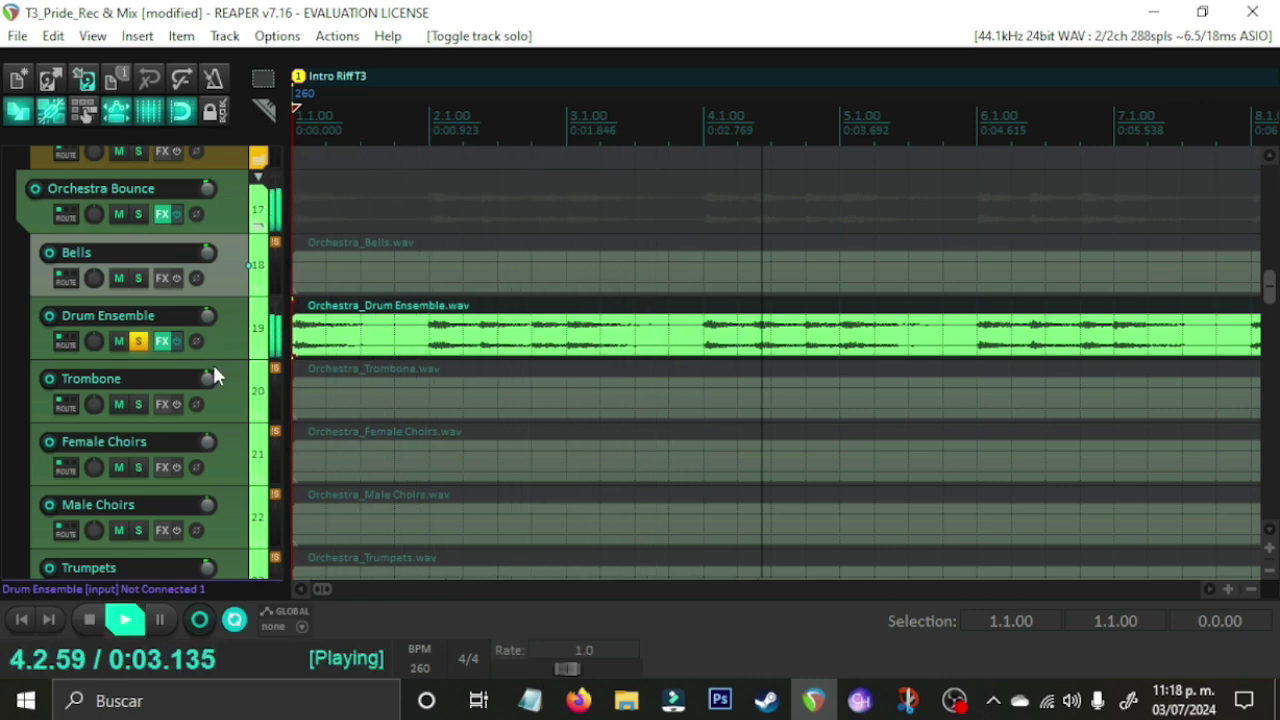
pyautogui.press('space')
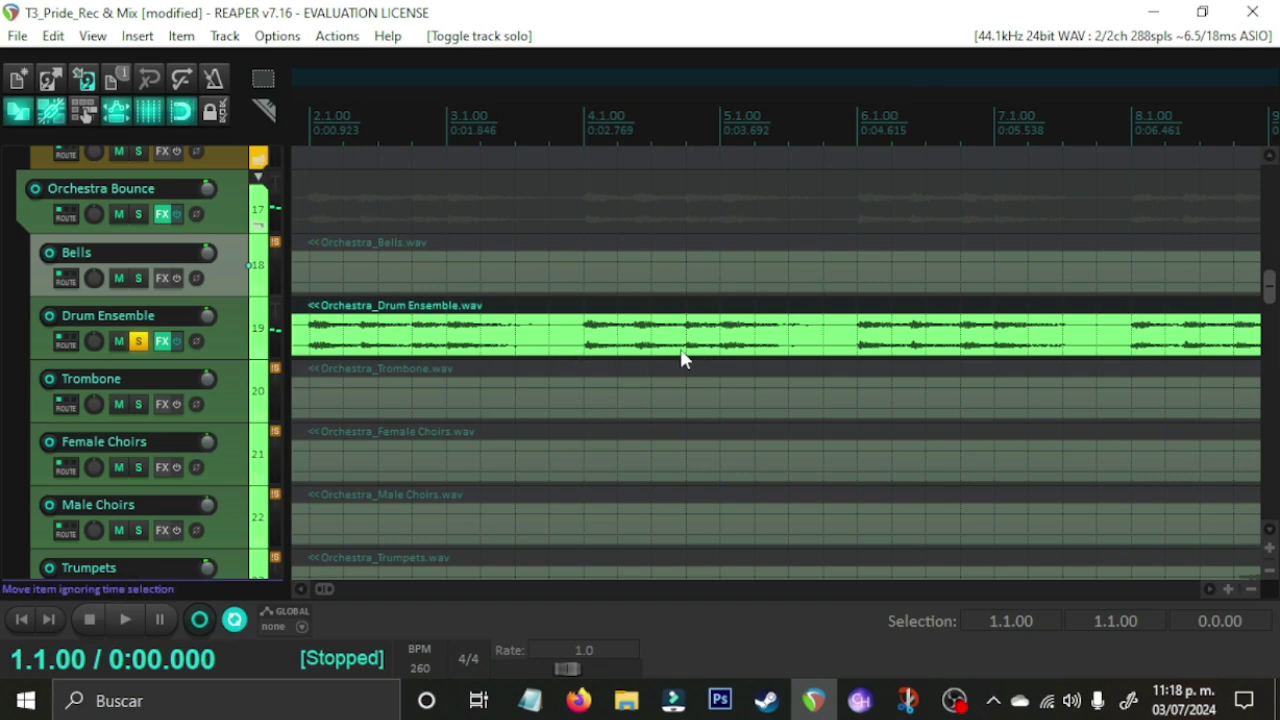
# Step: Solo the Drums Bounce folder in addition to the Drum Ensemble track
pyautogui.scroll(-5, 680, 357)
pyautogui.scroll(2, 683, 358)
pyautogui.scroll(-15, 3, 400)
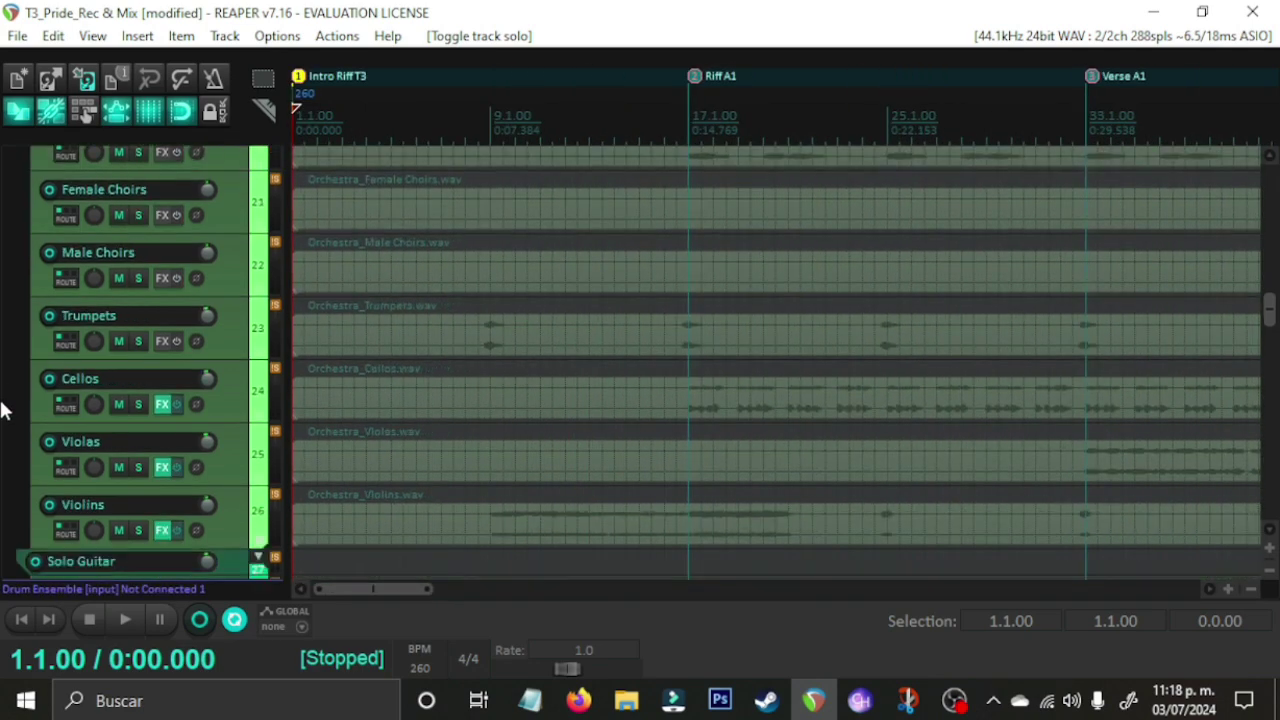
pyautogui.scroll(-2, 3, 428)
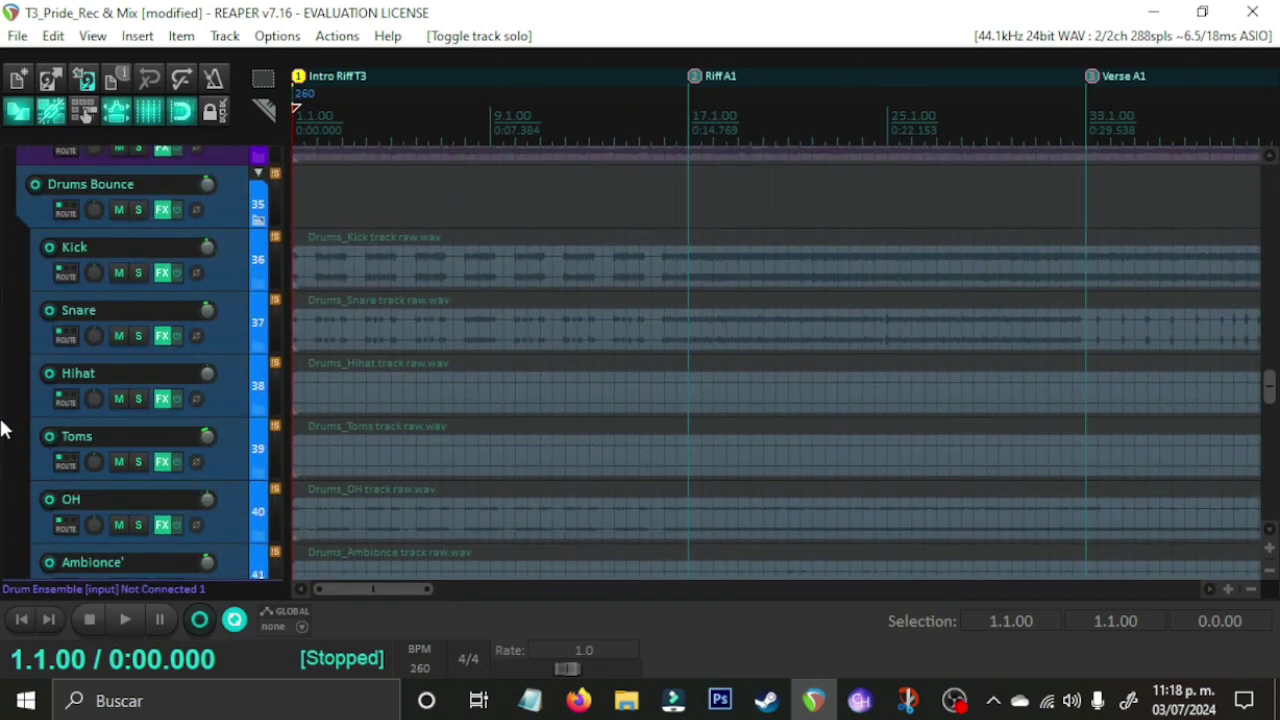
pyautogui.scroll(1, 3, 428)
pyautogui.doubleClick(136, 272)
pyautogui.scroll(13, 5, 405)
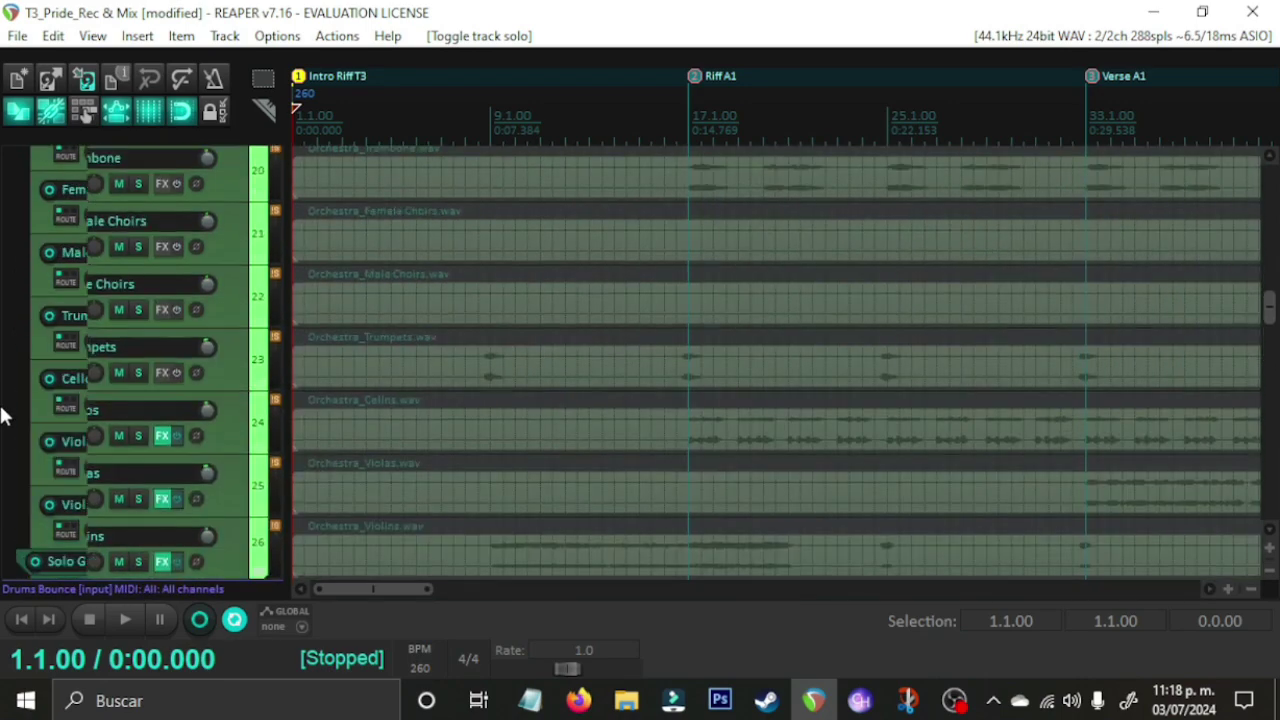
# Step: Unsolo the Drum Ensemble and play Drums Bounce alone from the project start, then stop
pyautogui.scroll(4, 3, 416)
pyautogui.click(139, 341)
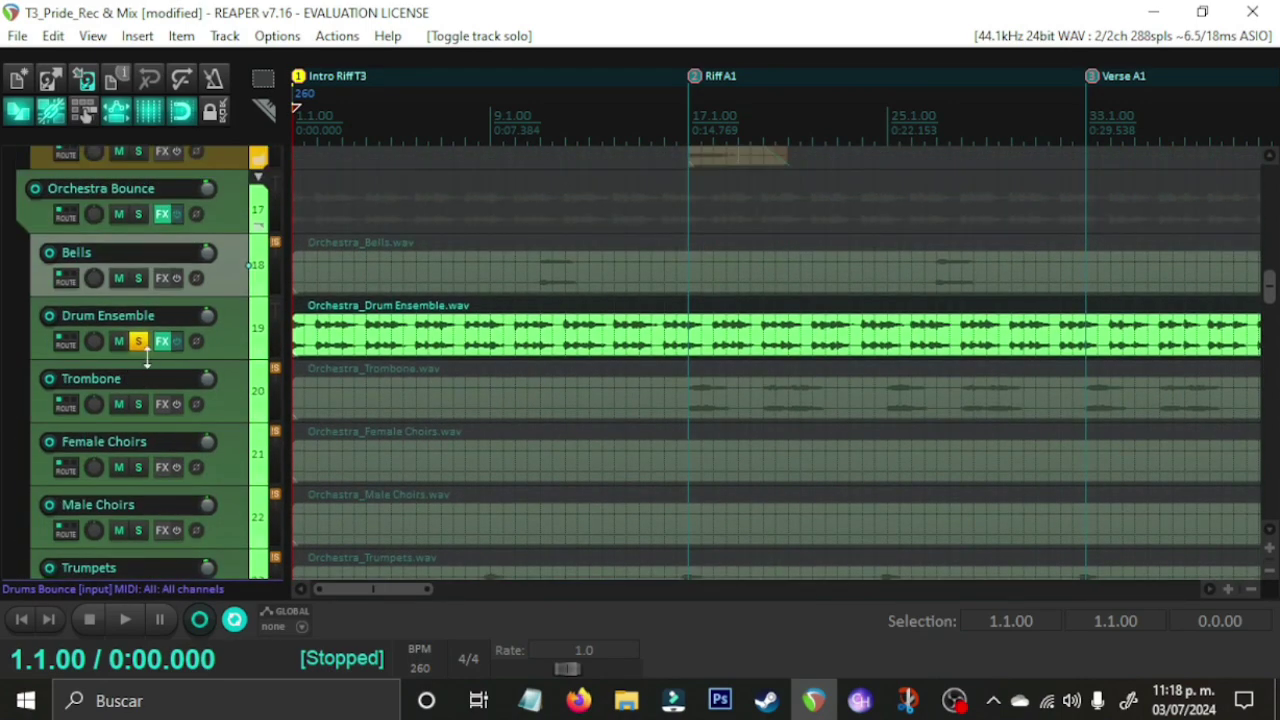
pyautogui.click(140, 342)
pyautogui.press('space')
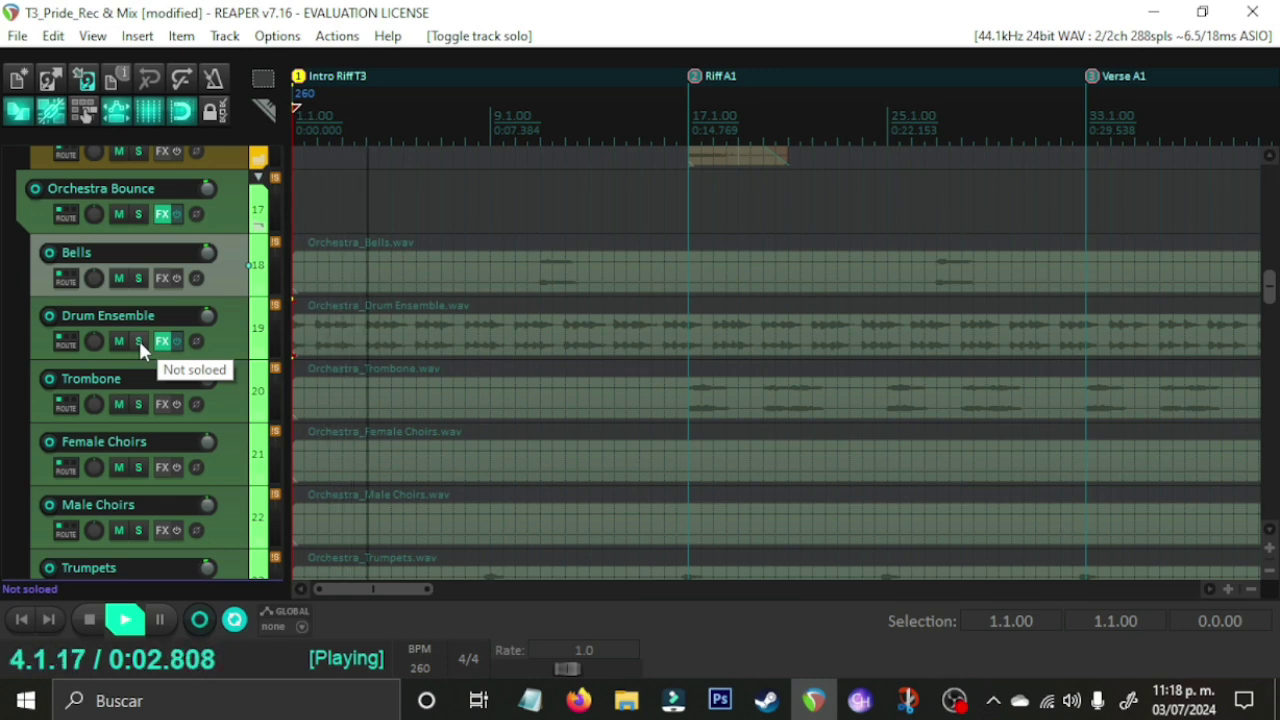
pyautogui.press('space')
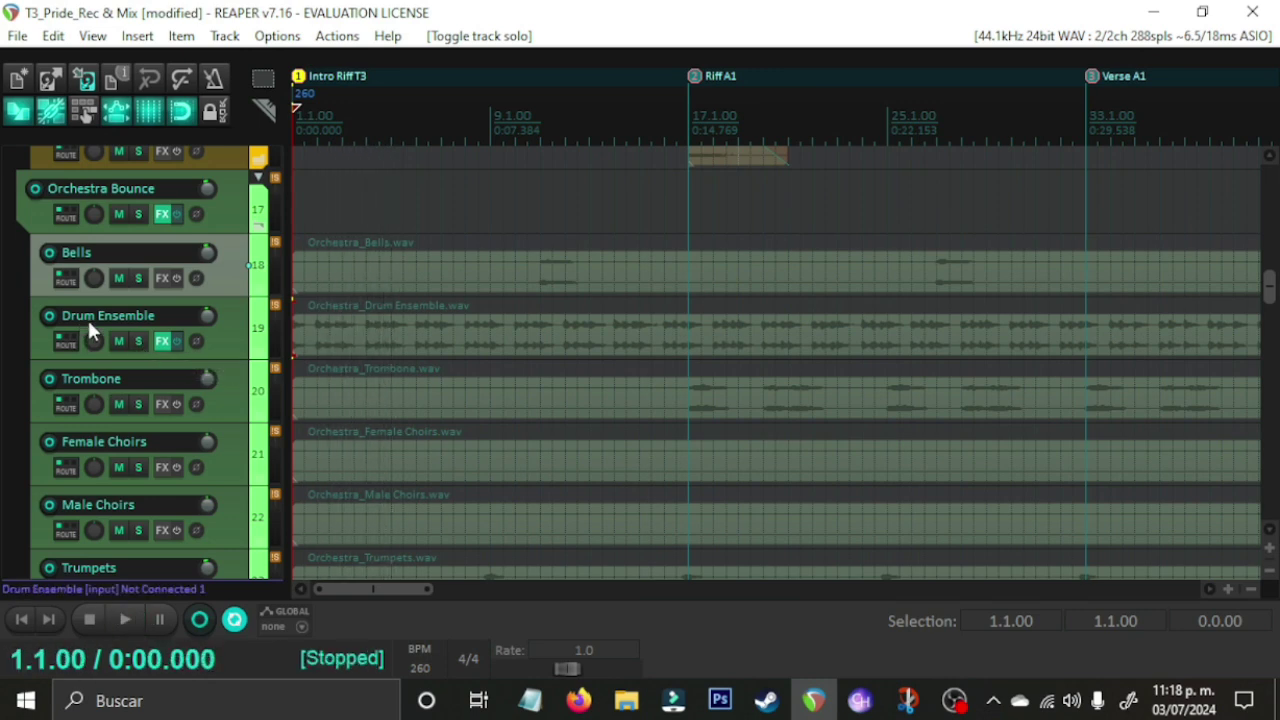
# Step: Solo the Drum Ensemble together with Drums Bounce and play both from the project start, then stop
pyautogui.click(139, 342)
pyautogui.press('space')
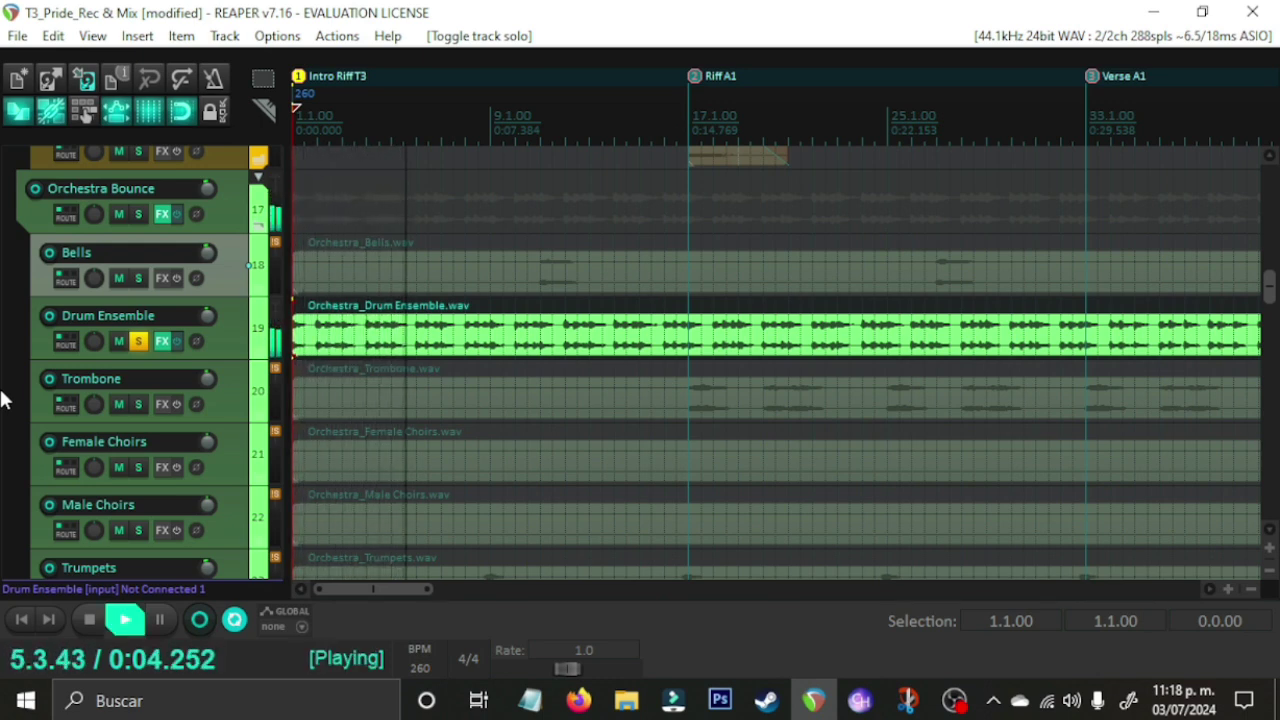
pyautogui.press('space')
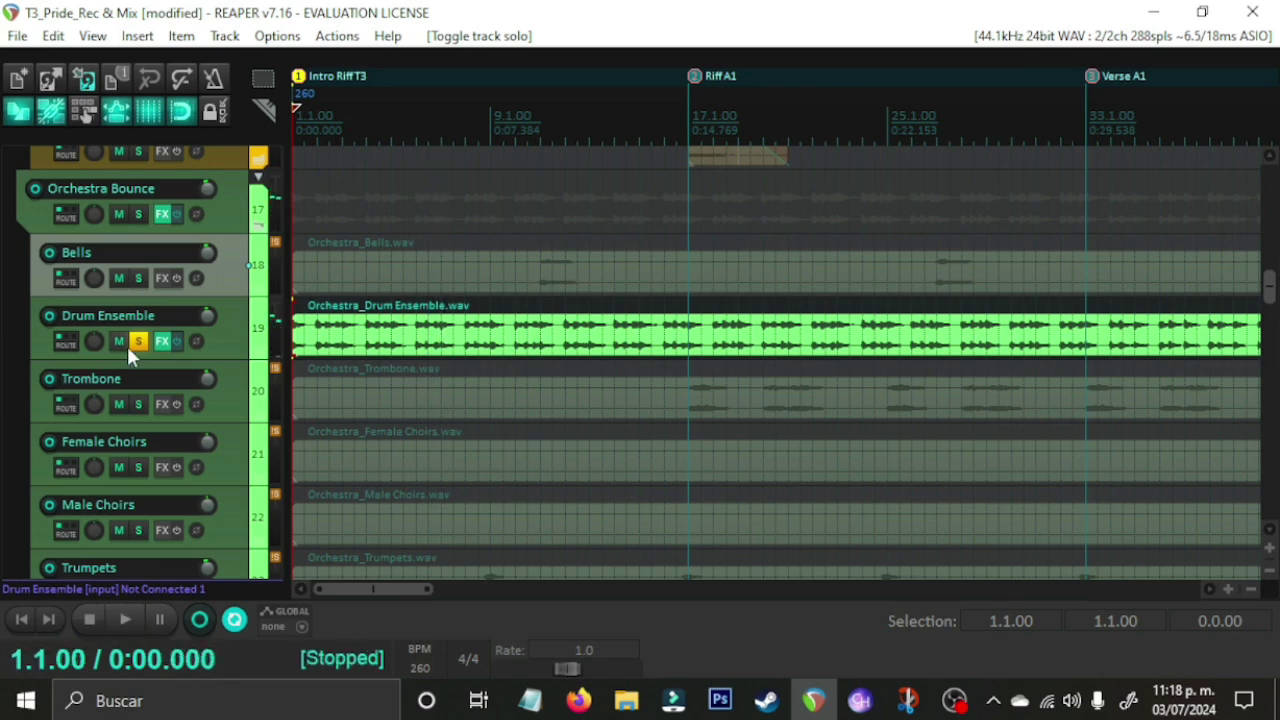
# Step: Unsolo both the Drum Ensemble track and the Drums Bounce folder
pyautogui.click(139, 342)
pyautogui.scroll(-12, 13, 366)
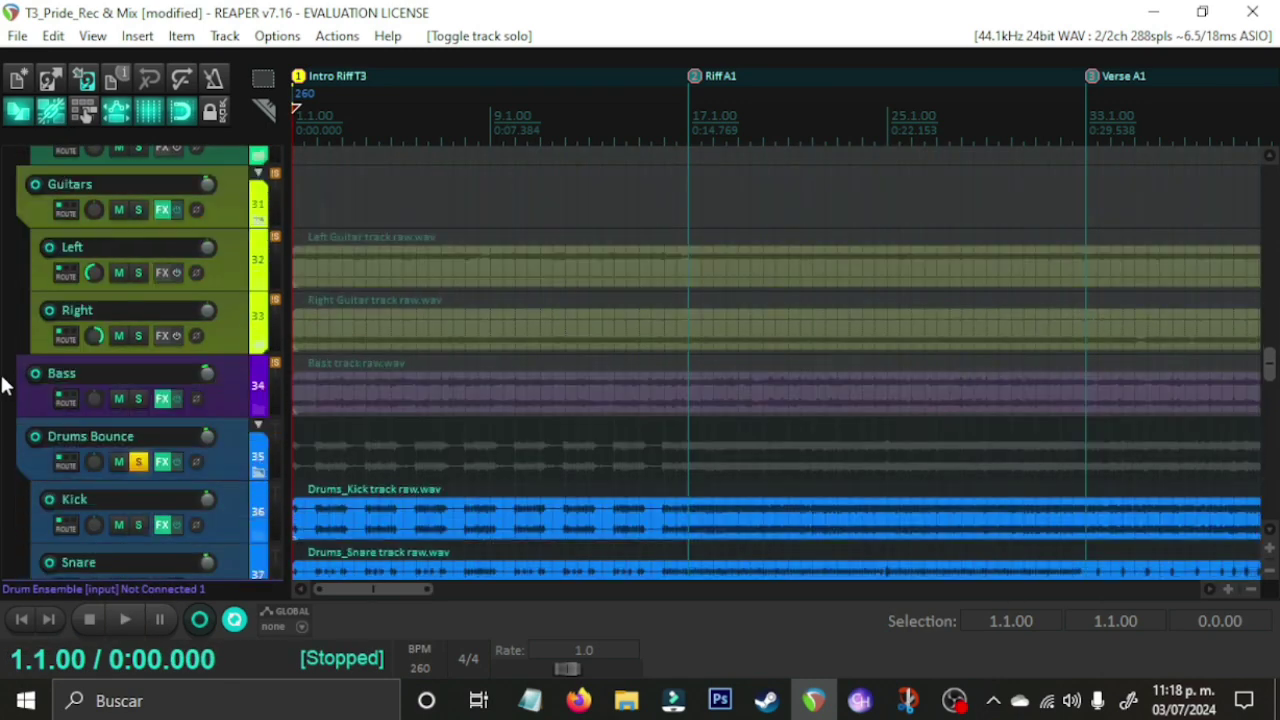
pyautogui.scroll(-1, 5, 385)
pyautogui.click(139, 435)
pyautogui.scroll(12, 5, 410)
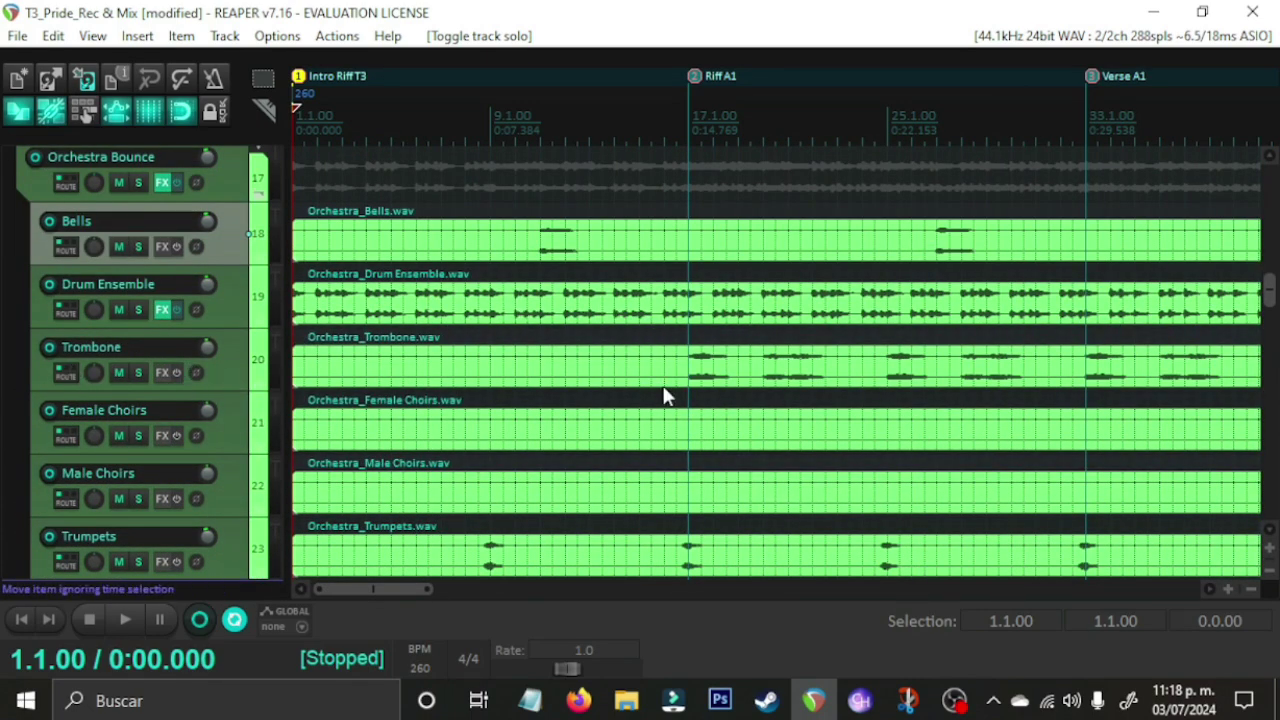
# Step: Solo the Female Choirs track and play it from the start of Bridge A1 at bar 164, then stop
pyautogui.scroll(-3, 10, 432)
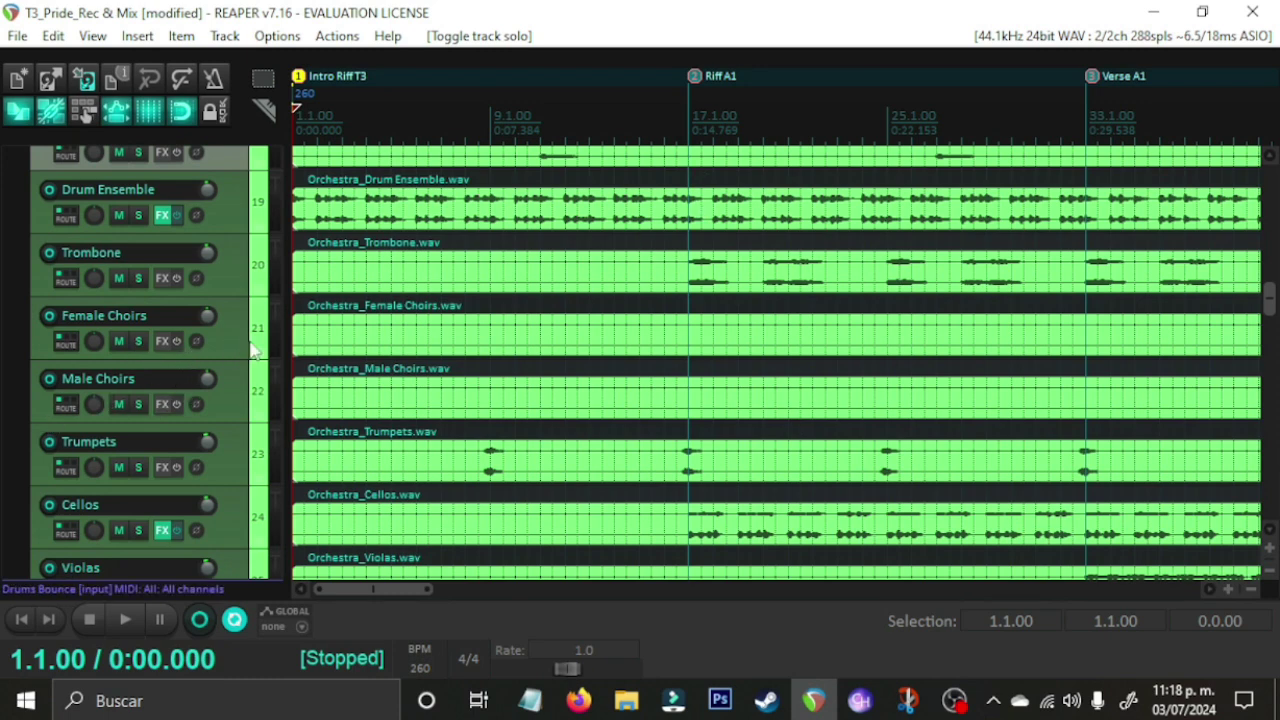
pyautogui.scroll(-8, 430, 360)
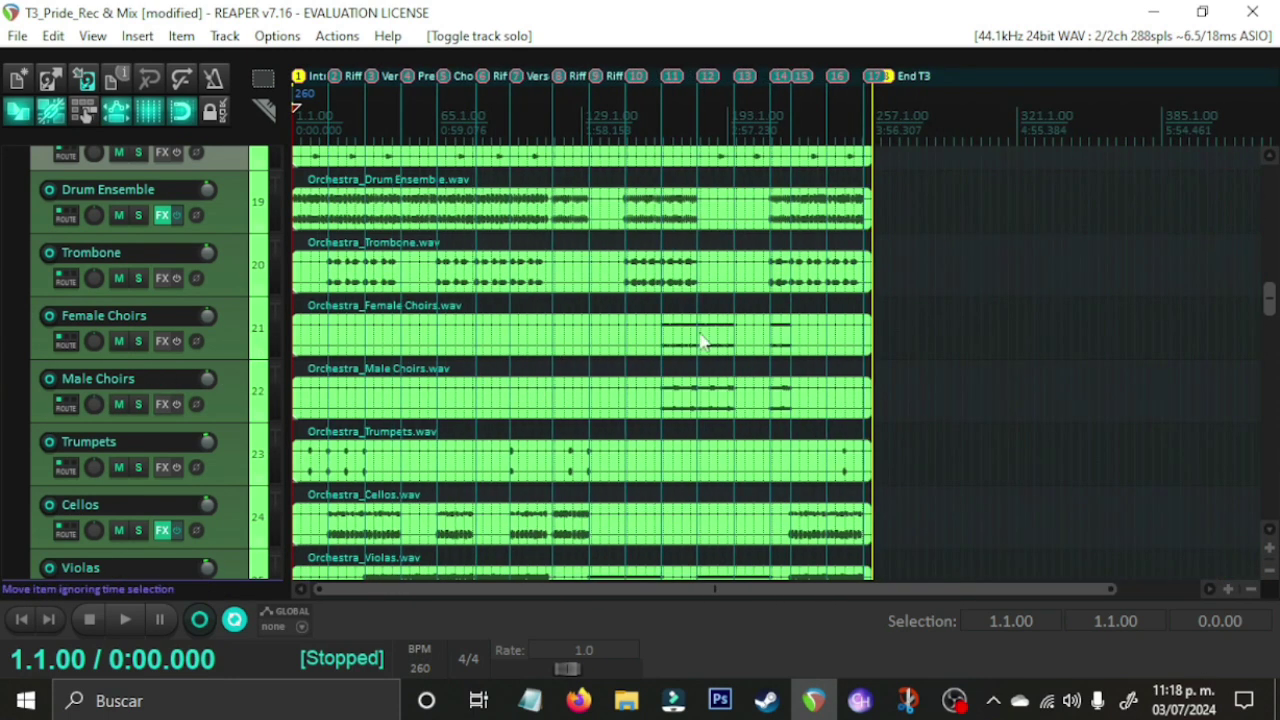
pyautogui.click(664, 304)
pyautogui.scroll(8, 754, 357)
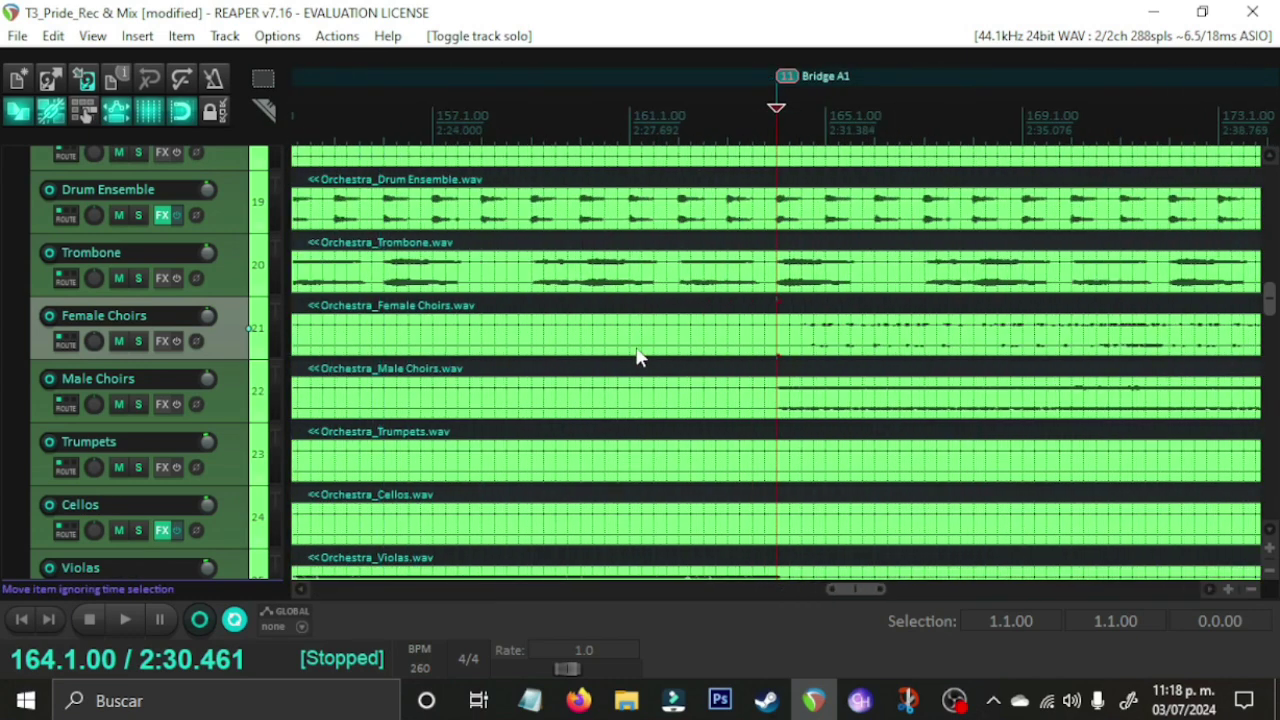
pyautogui.click(138, 342)
pyautogui.press('space')
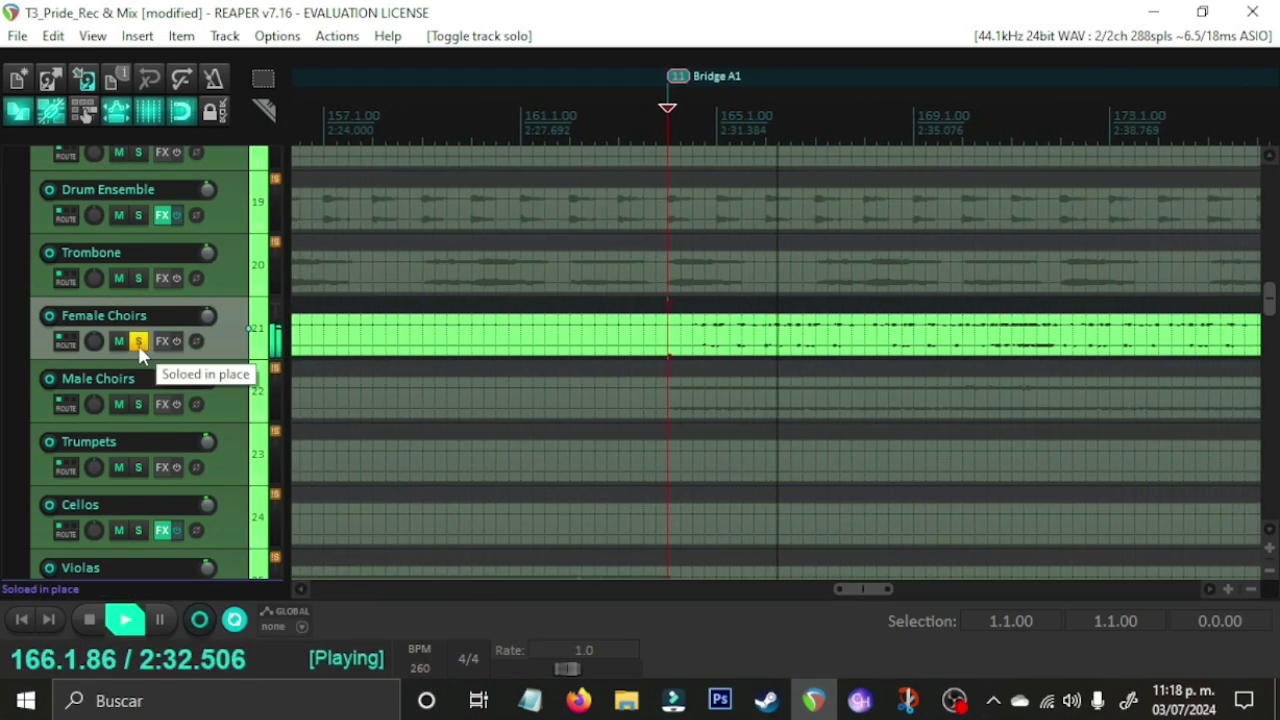
pyautogui.press('space')
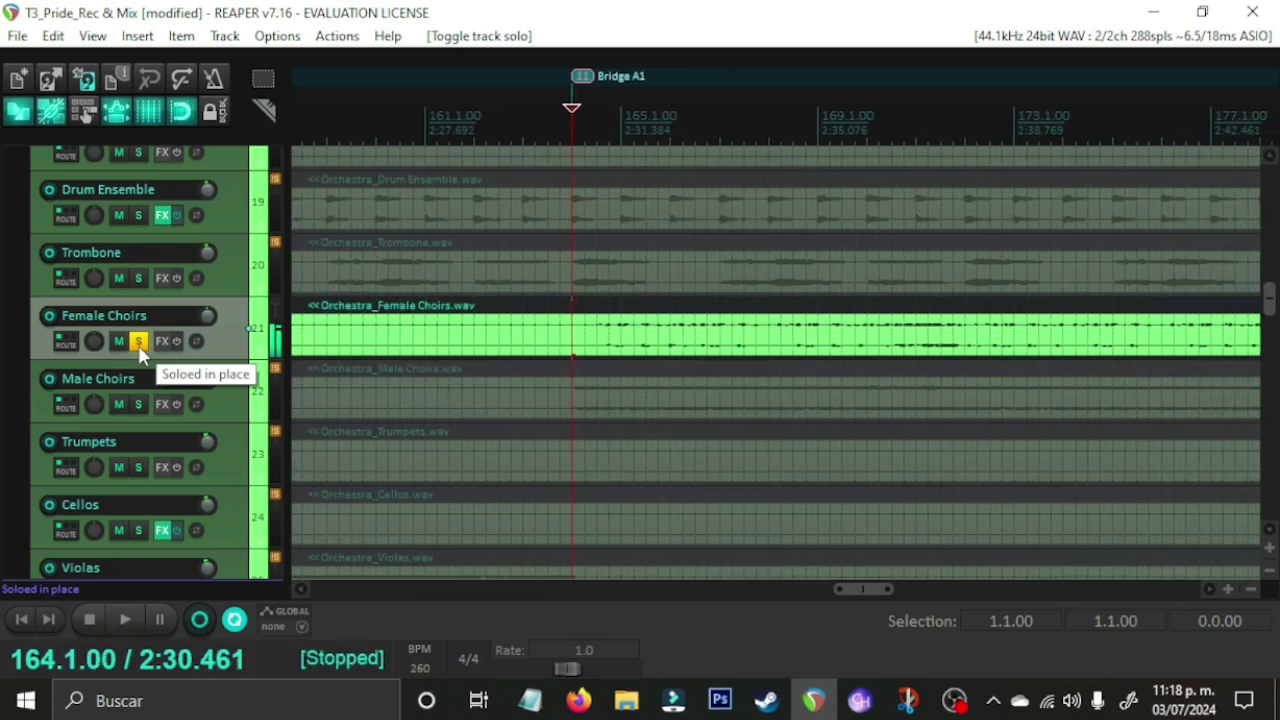
# Step: Switch the solo from Female Choirs to Male Choirs and play it from Bridge A1, then stop
pyautogui.click(139, 403)
pyautogui.click(138, 344)
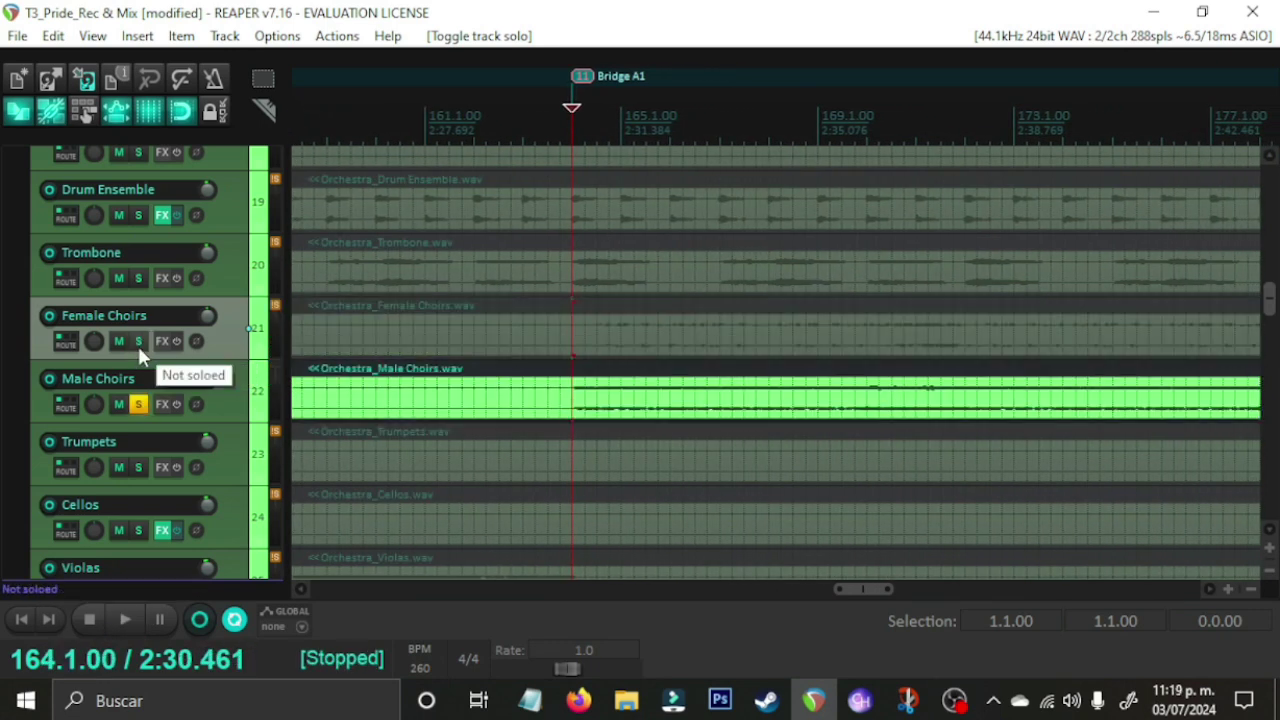
pyautogui.press('space')
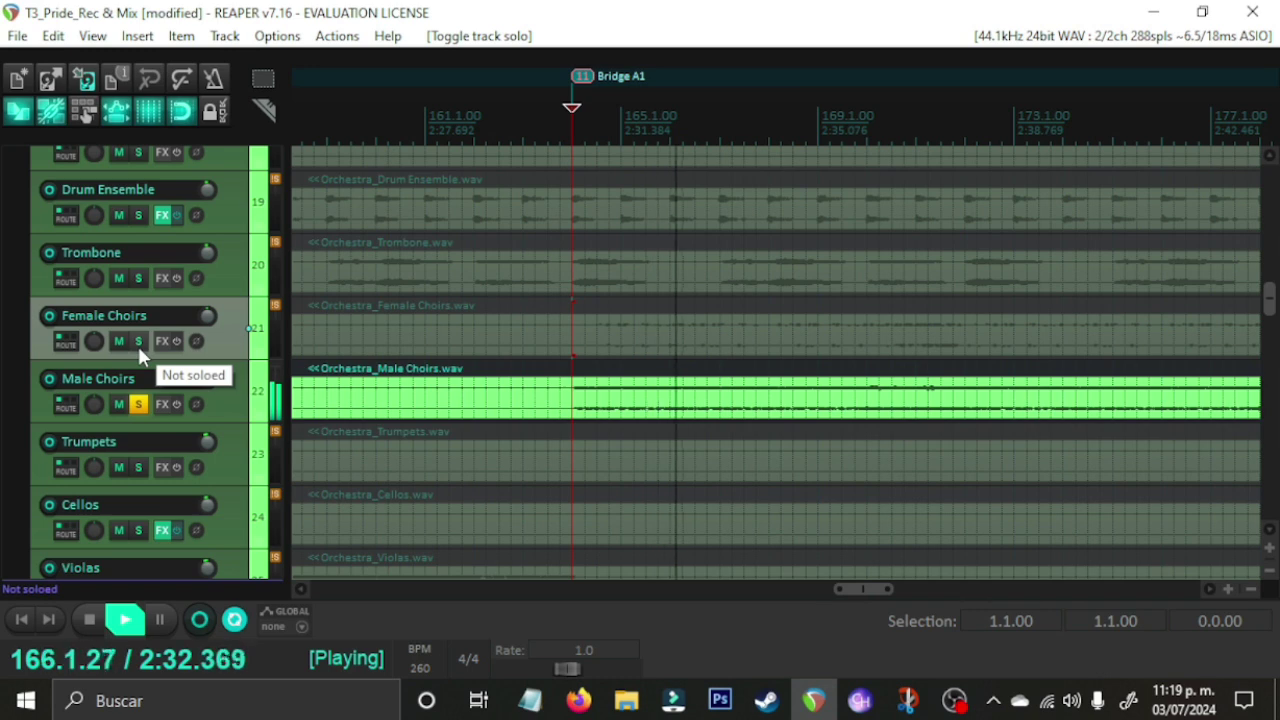
pyautogui.press('space')
# Step: Solo Female Choirs alongside Male Choirs and play both from Bridge A1, then stop
pyautogui.click(138, 344)
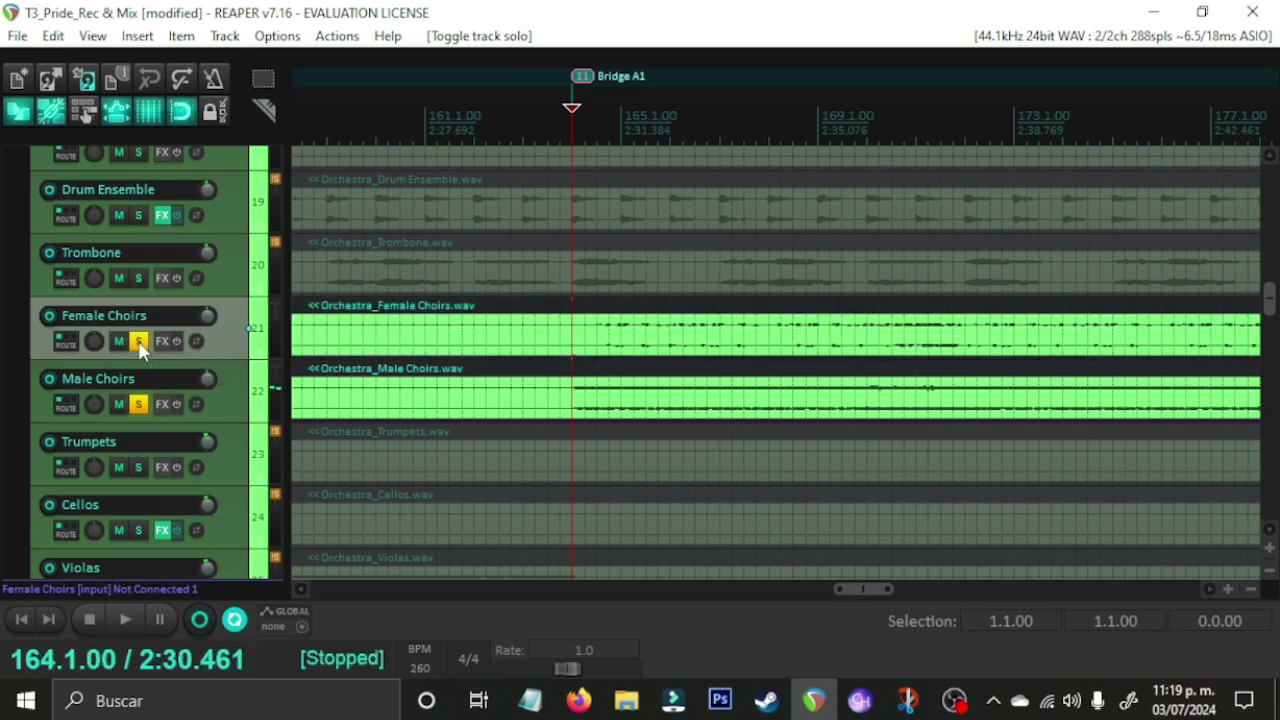
pyautogui.press('space')
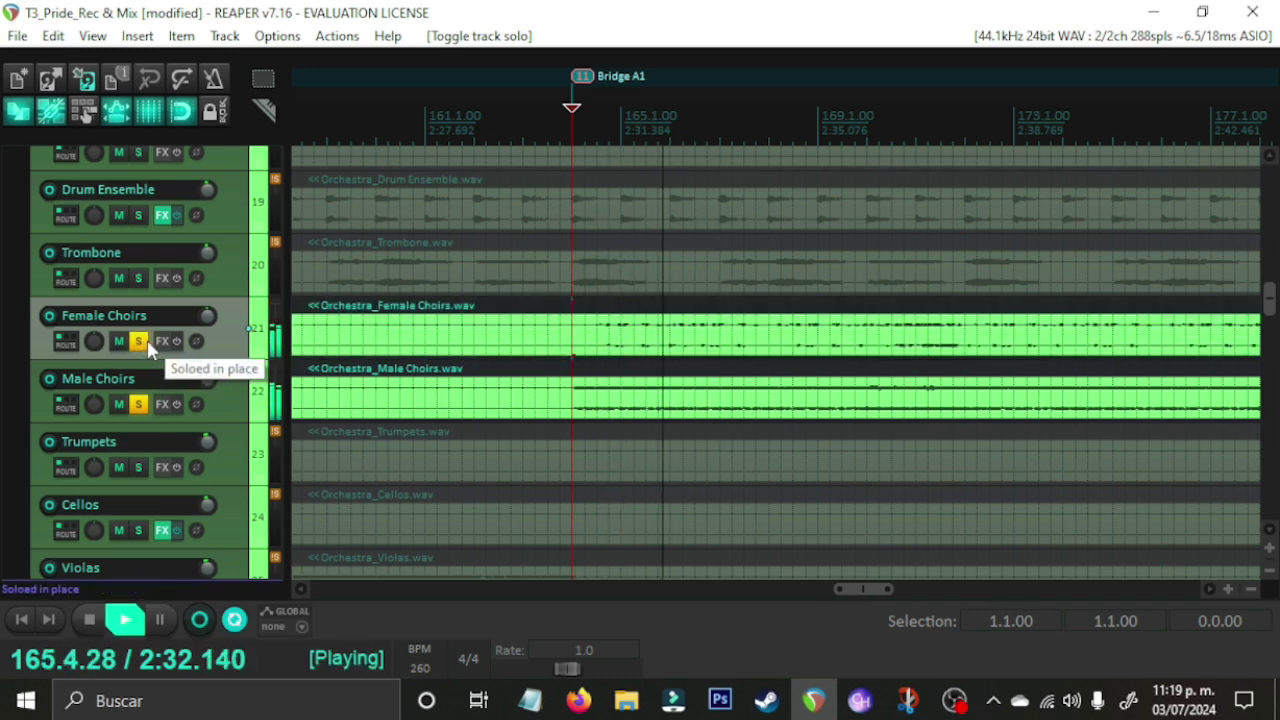
pyautogui.press('space')
# Step: Add the Drum Ensemble and Trombone to the soloed choirs and play the four tracks from Bridge A1, then stop
pyautogui.click(140, 215)
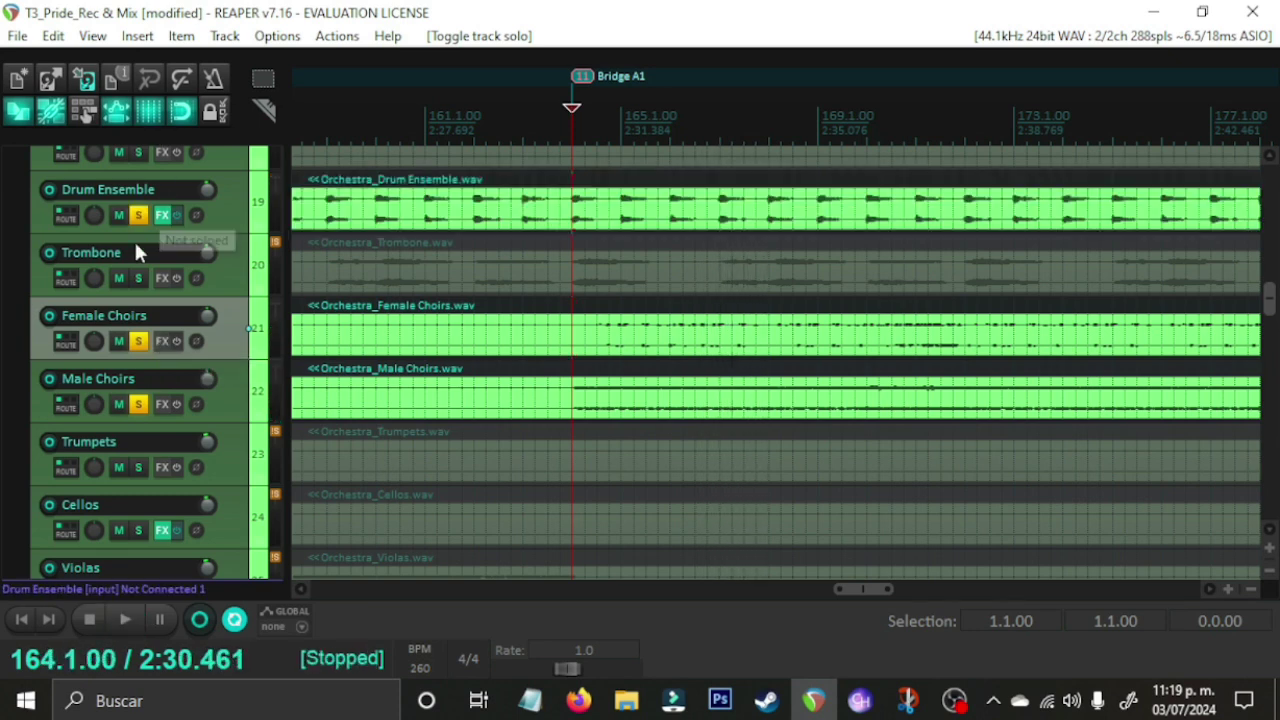
pyautogui.click(138, 278)
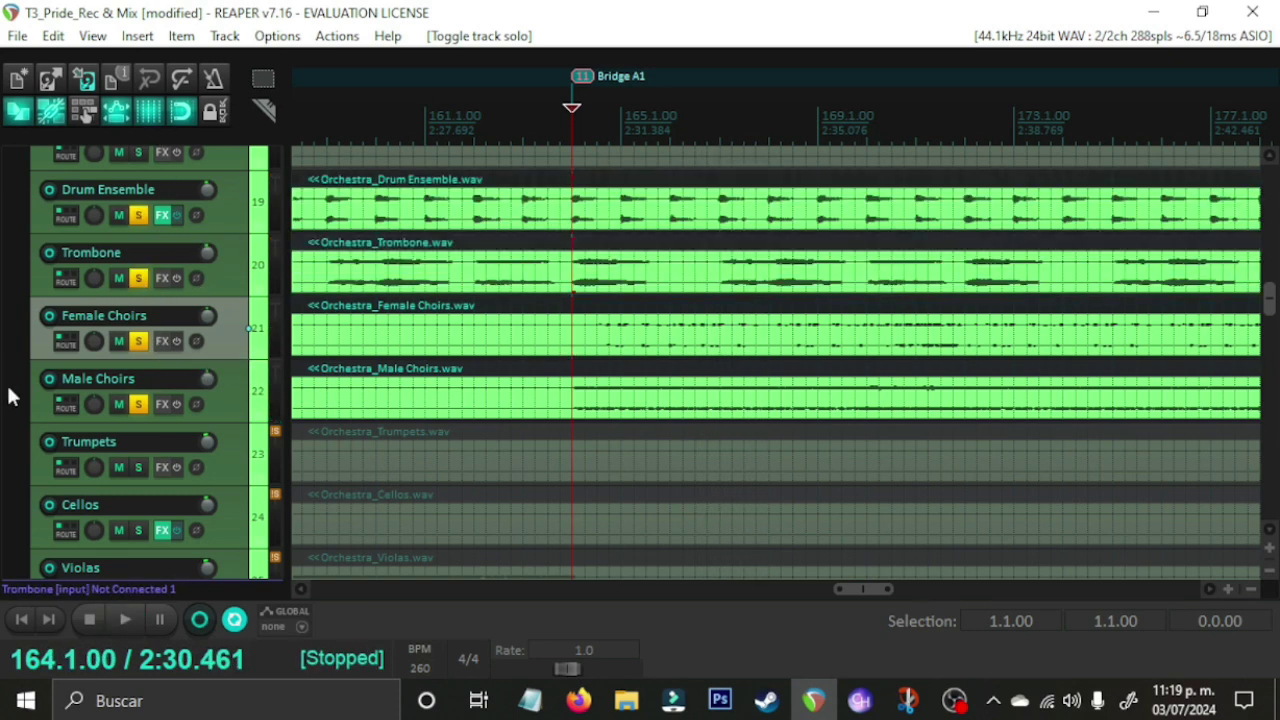
pyautogui.press('space')
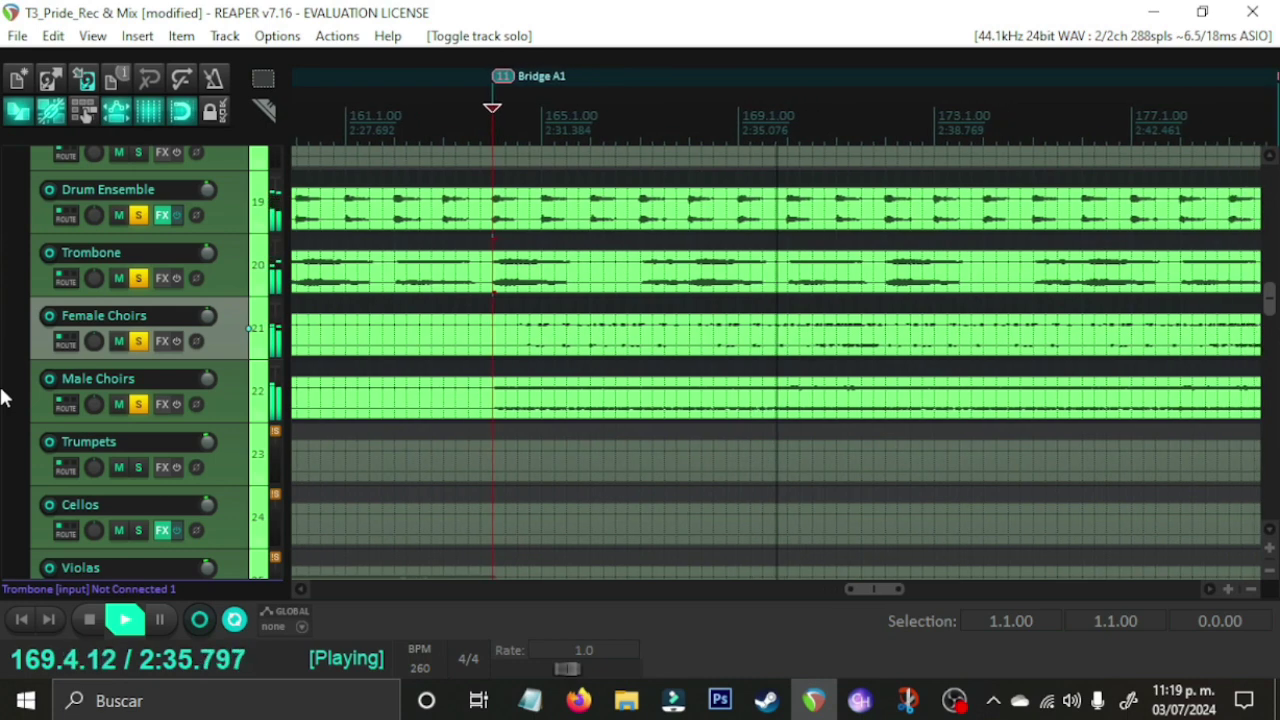
pyautogui.press('space')
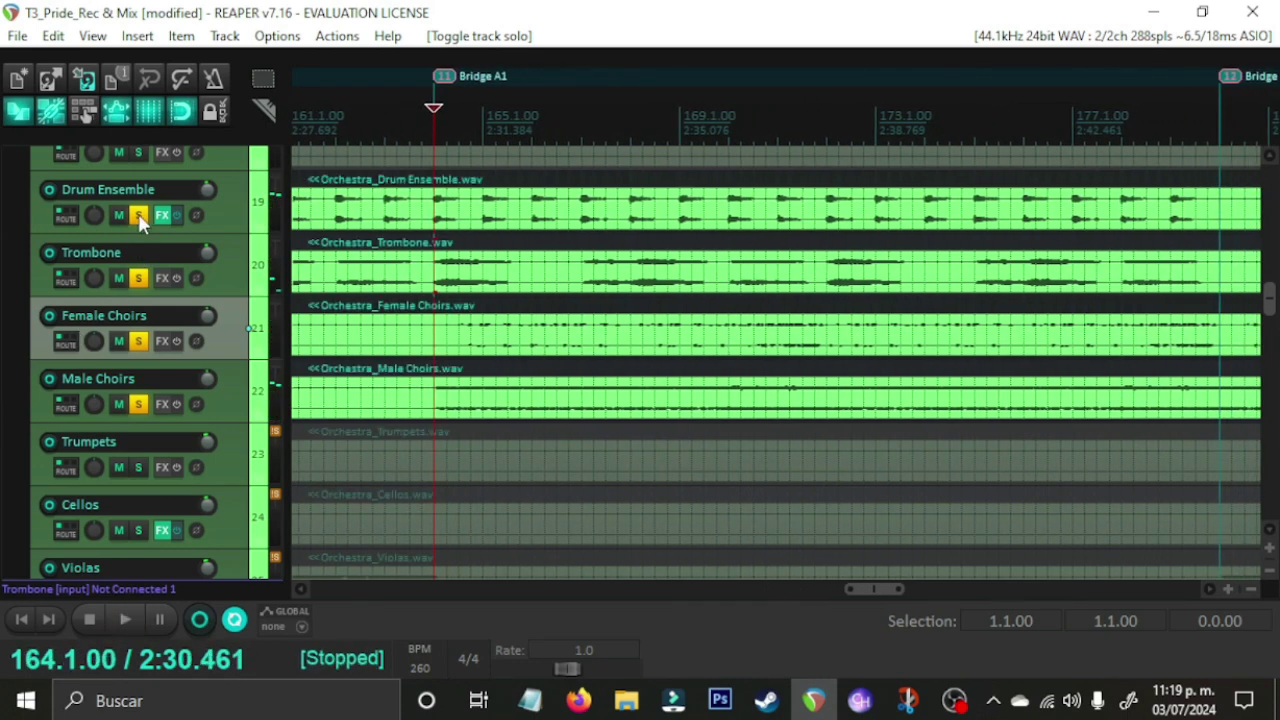
# Step: Unsolo the Drum Ensemble, Trombone, Female Choirs and Male Choirs tracks
pyautogui.click(139, 215)
pyautogui.click(139, 279)
pyautogui.click(139, 341)
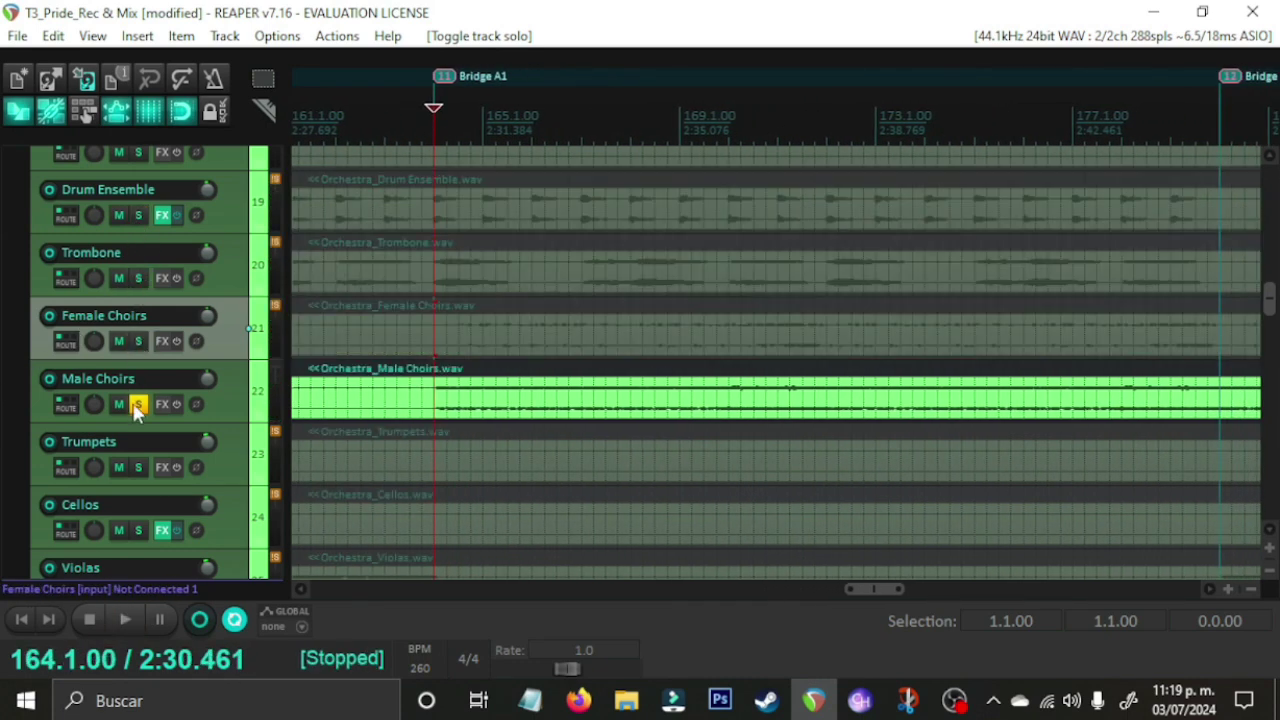
pyautogui.click(139, 404)
# Step: Look over the Trumpets and string tracks from the project start, placing the edit cursor at 8.3.00 before the first Trumpets hit
pyautogui.scroll(-3, 2, 418)
pyautogui.scroll(-8, 595, 330)
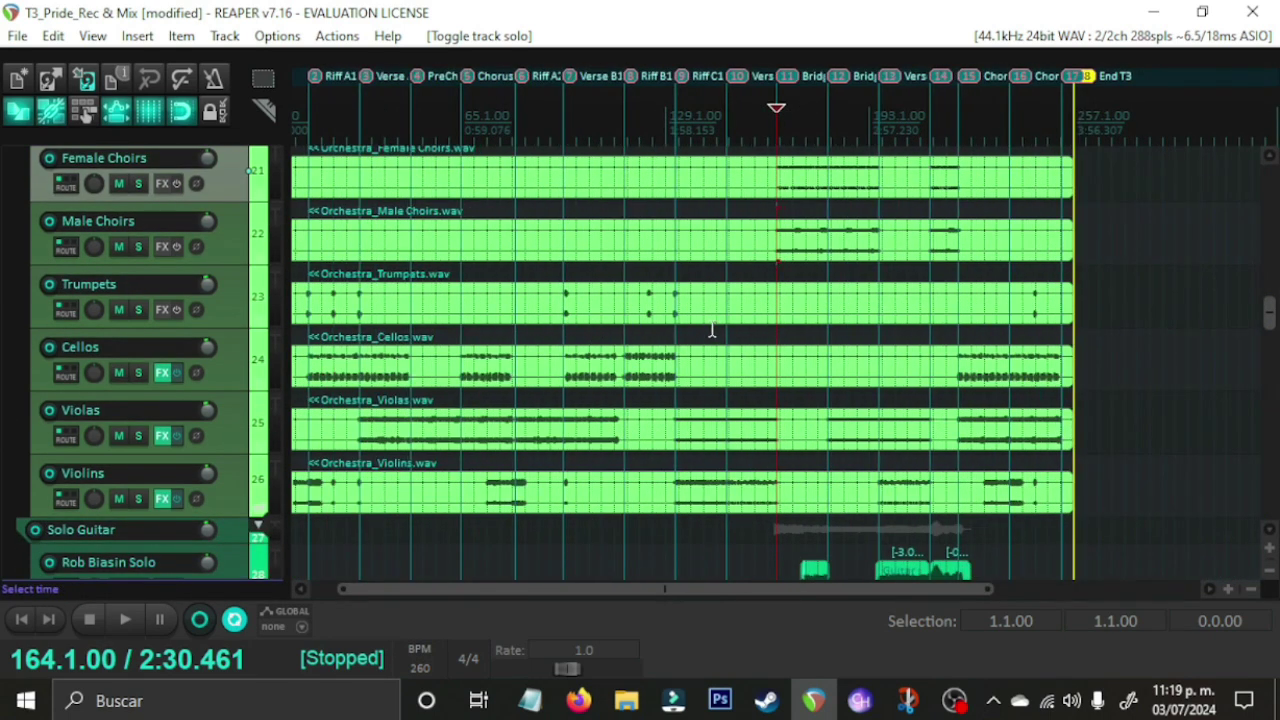
pyautogui.press('Home')
pyautogui.scroll(8, 715, 332)
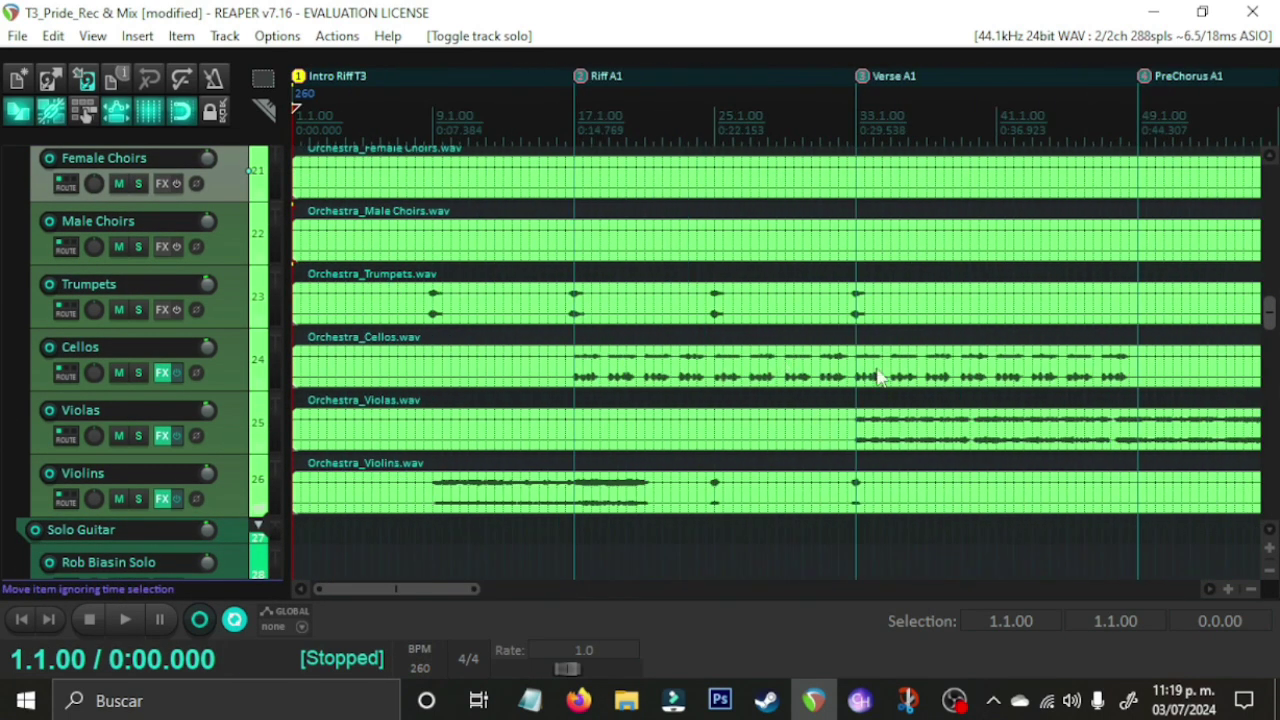
pyautogui.click(556, 330)
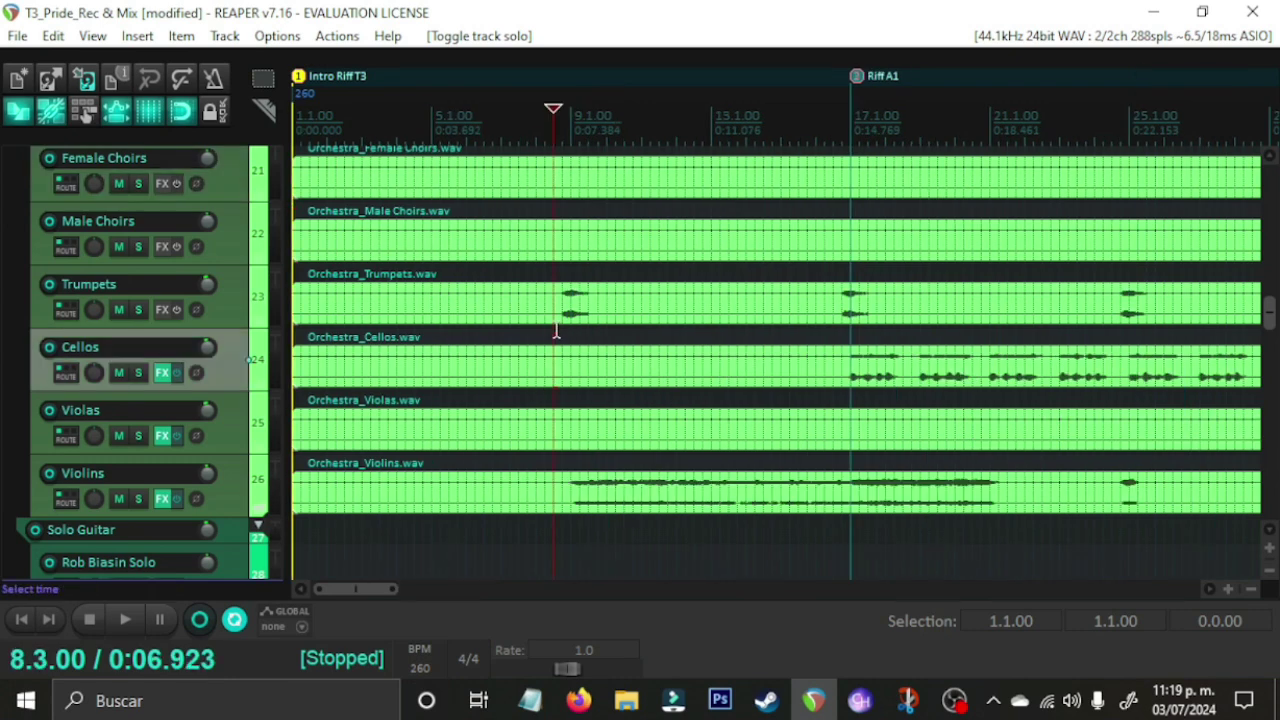
pyautogui.scroll(-3, 757, 393)
# Step: Solo the Trumpets track, play it from 24.3.00 just before its hit within Riff A1, and view its hits across the song
pyautogui.click(703, 333)
pyautogui.scroll(6, 783, 360)
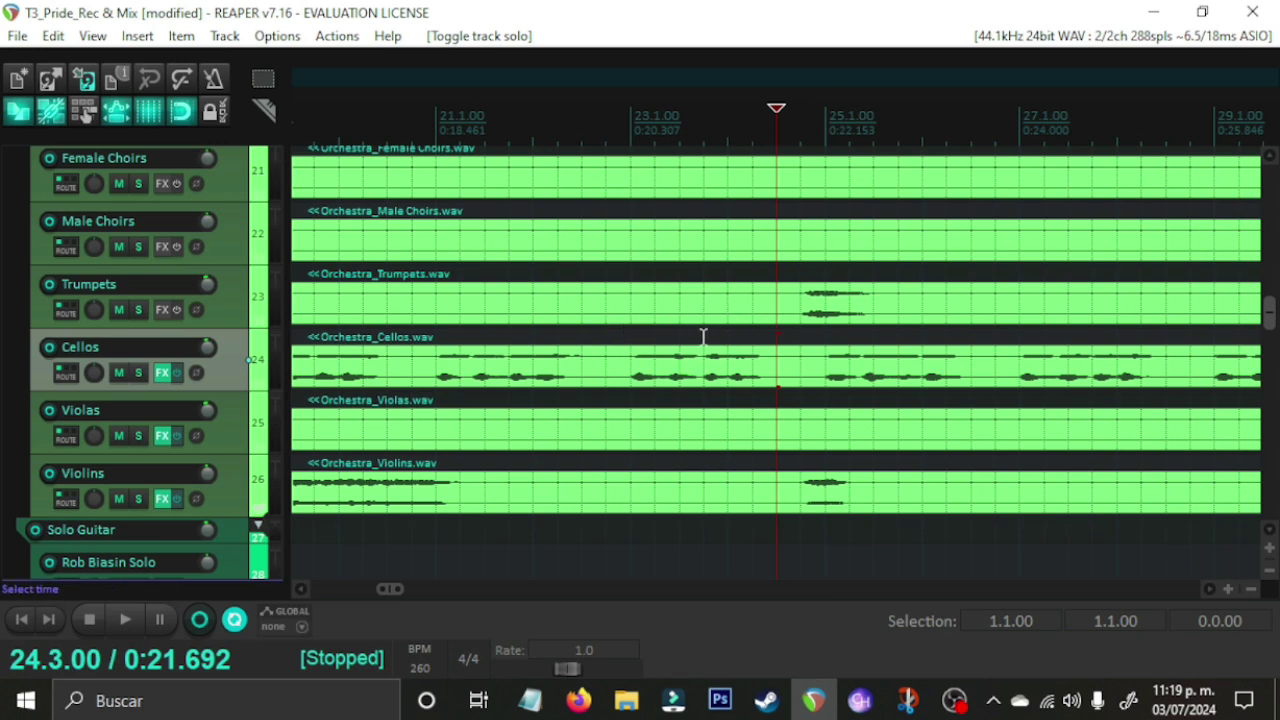
pyautogui.click(138, 309)
pyautogui.press('space')
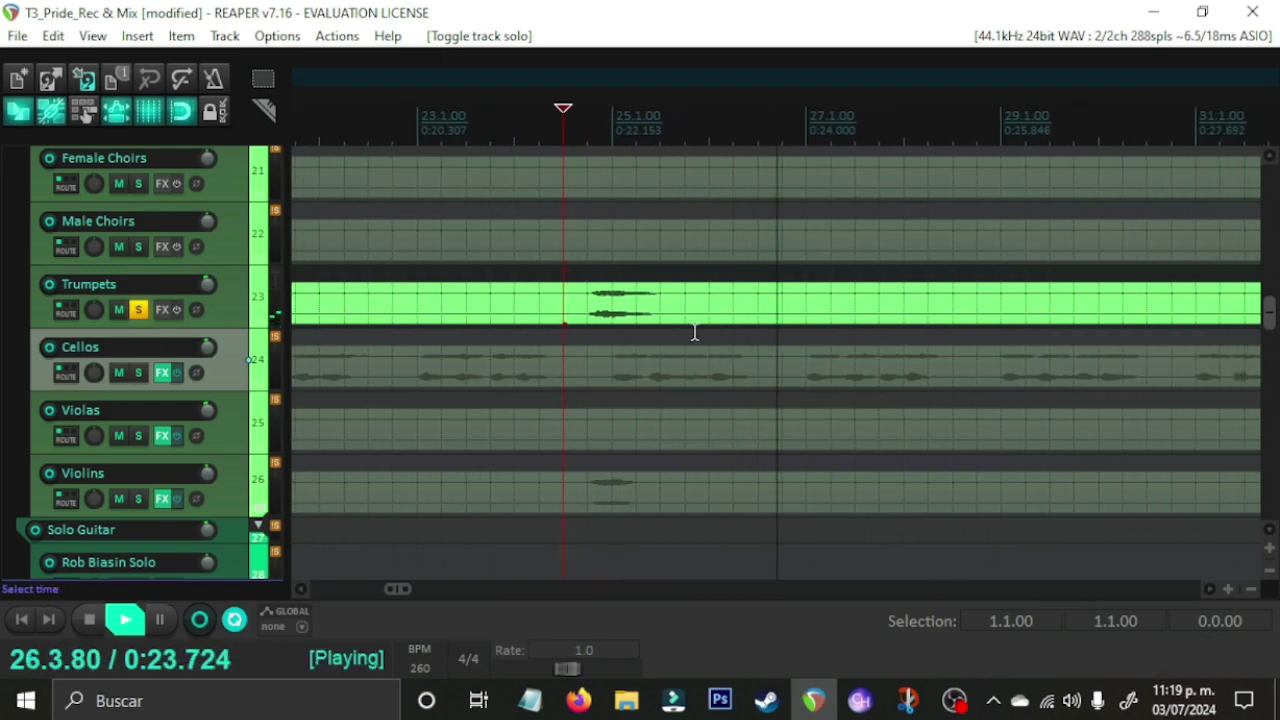
pyautogui.scroll(-8, 720, 360)
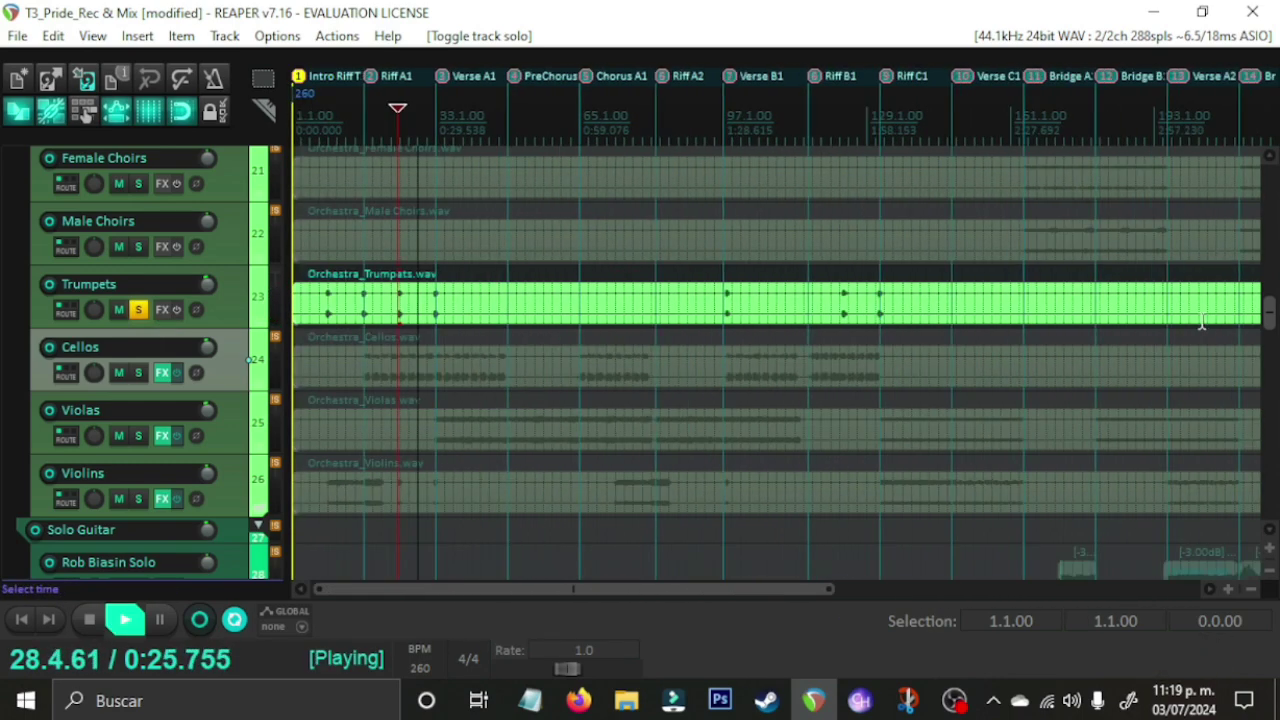
# Step: Solo the Violins track instead of the Trumpets and play it from 24.3.00 within Riff A1, then stop
pyautogui.scroll(6, 651, 397)
pyautogui.press('space')
pyautogui.scroll(4, 777, 400)
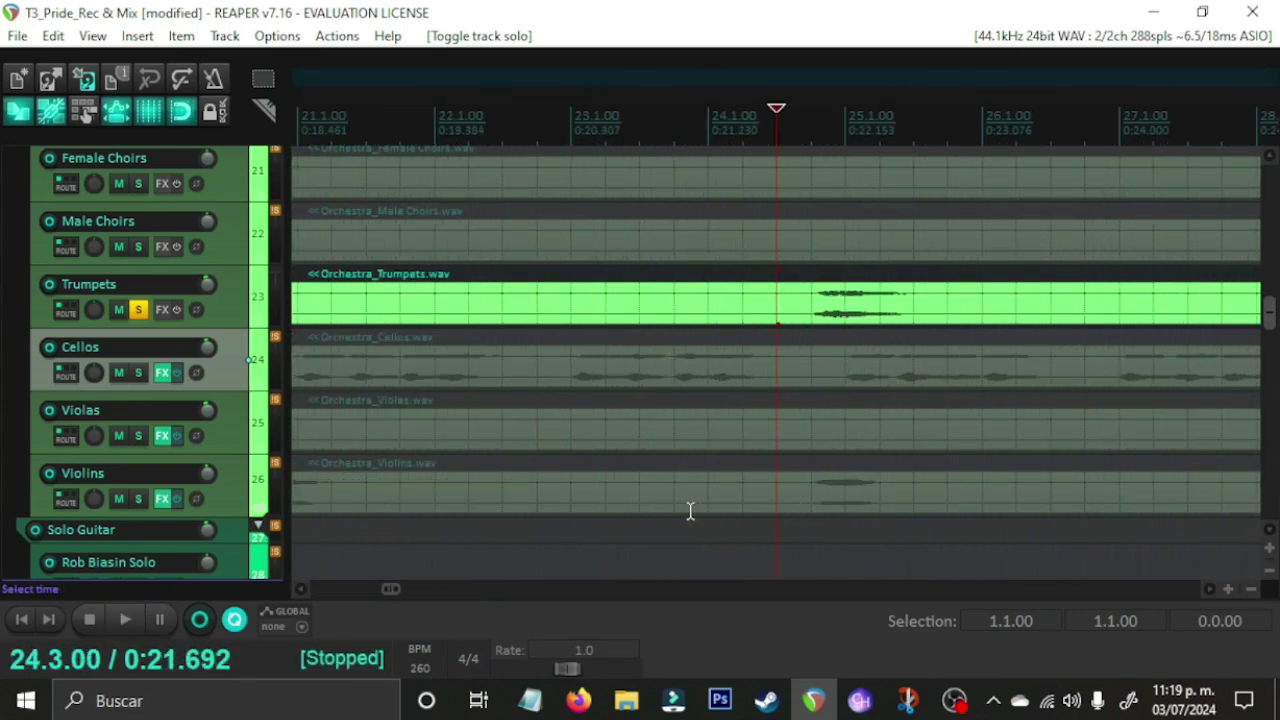
pyautogui.click(139, 499)
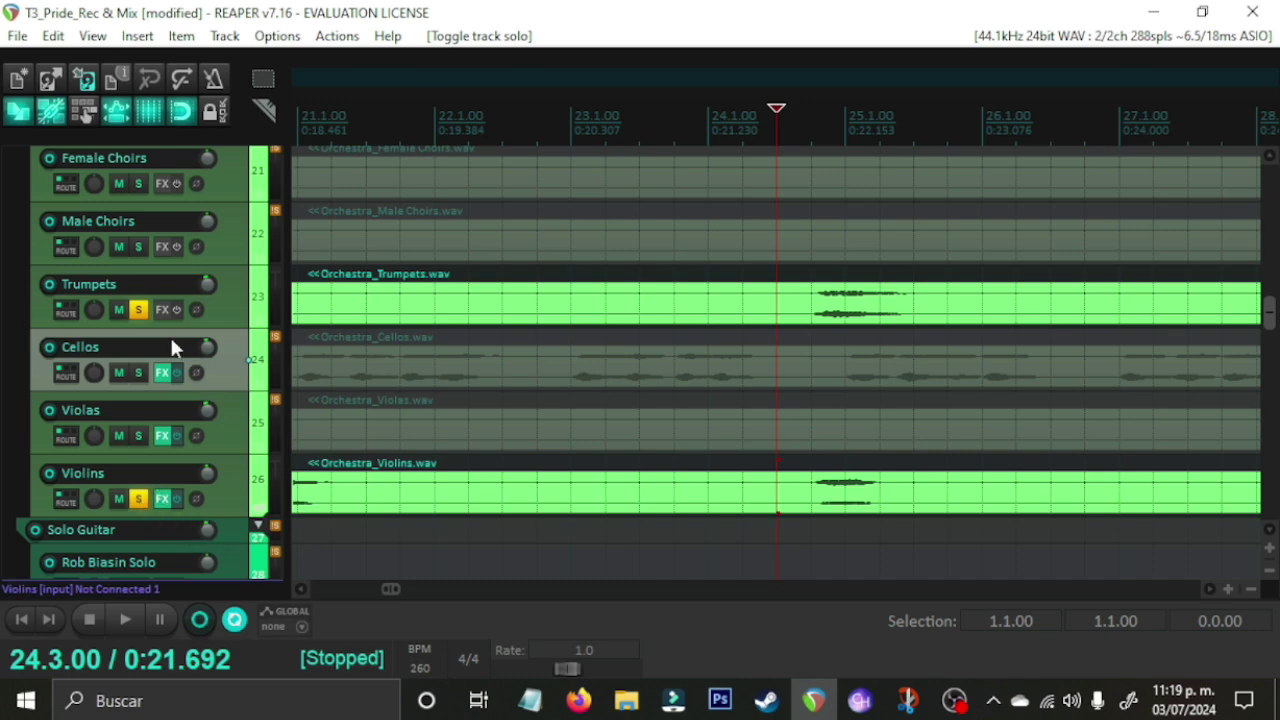
pyautogui.click(139, 310)
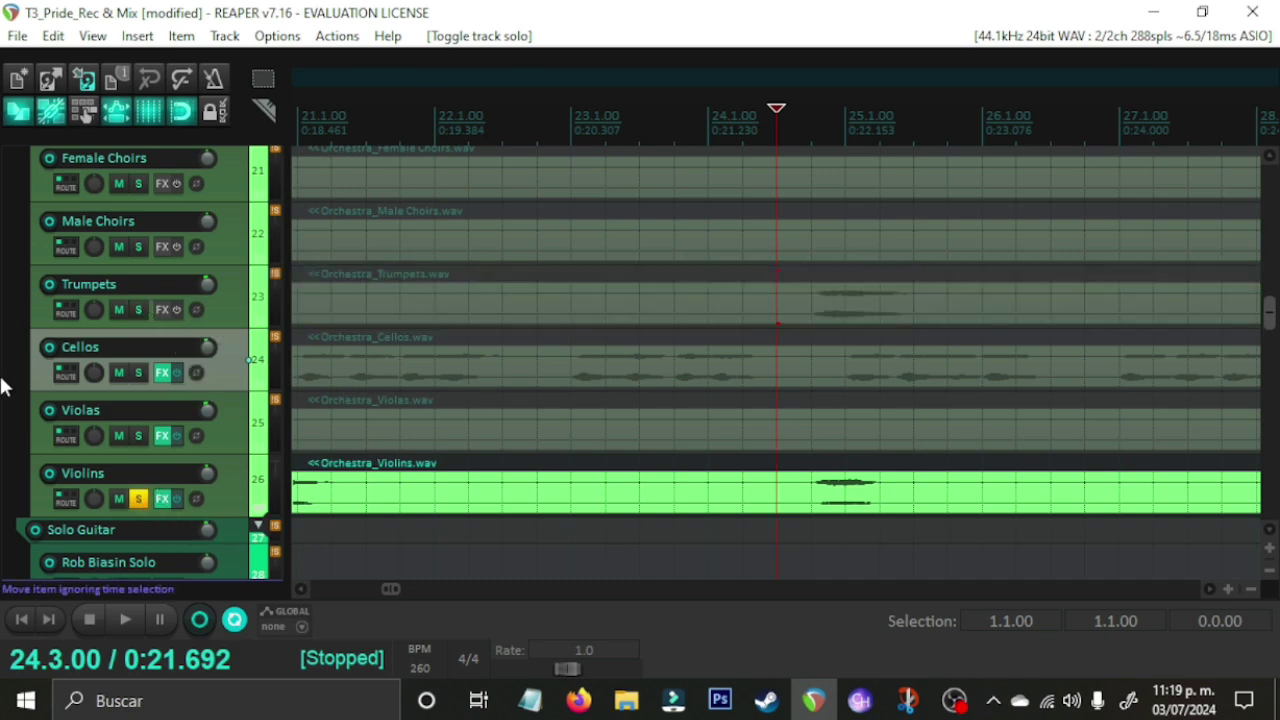
pyautogui.press('space')
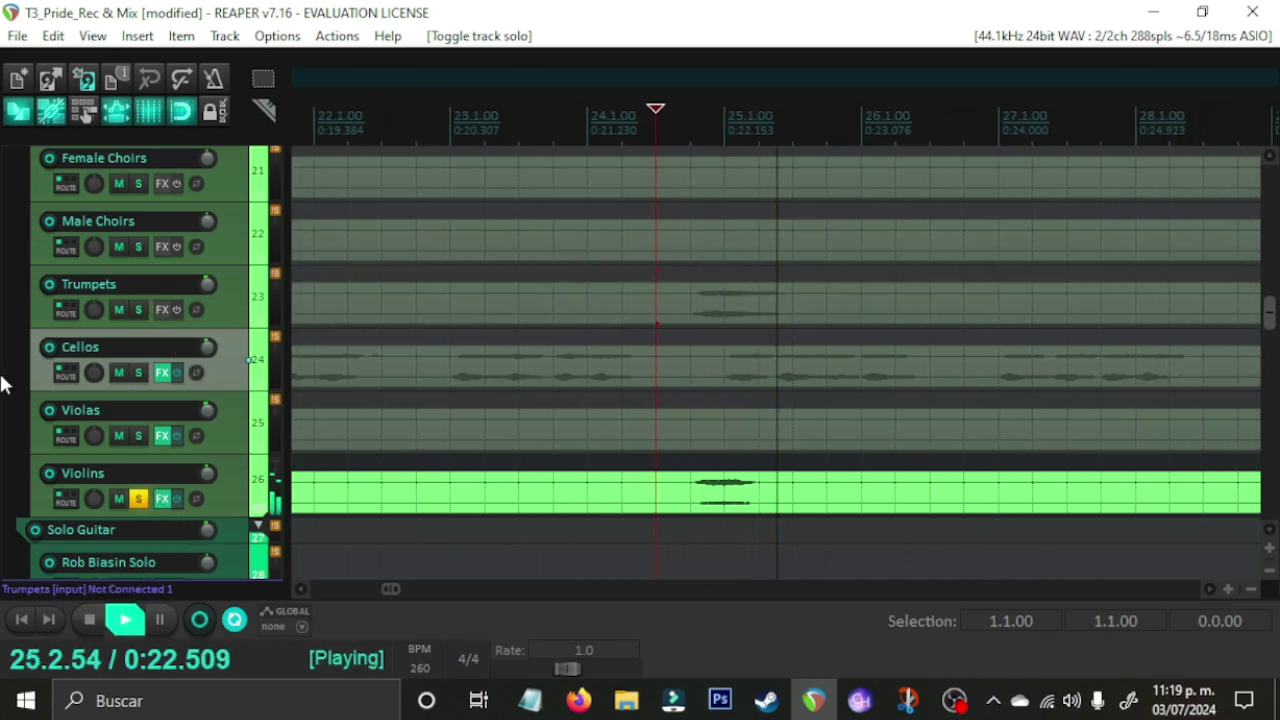
pyautogui.press('space')
# Step: Play the Trumpets and Violins soloed together from 24.3.00, then stop and unsolo both tracks
pyautogui.click(139, 310)
pyautogui.press('space')
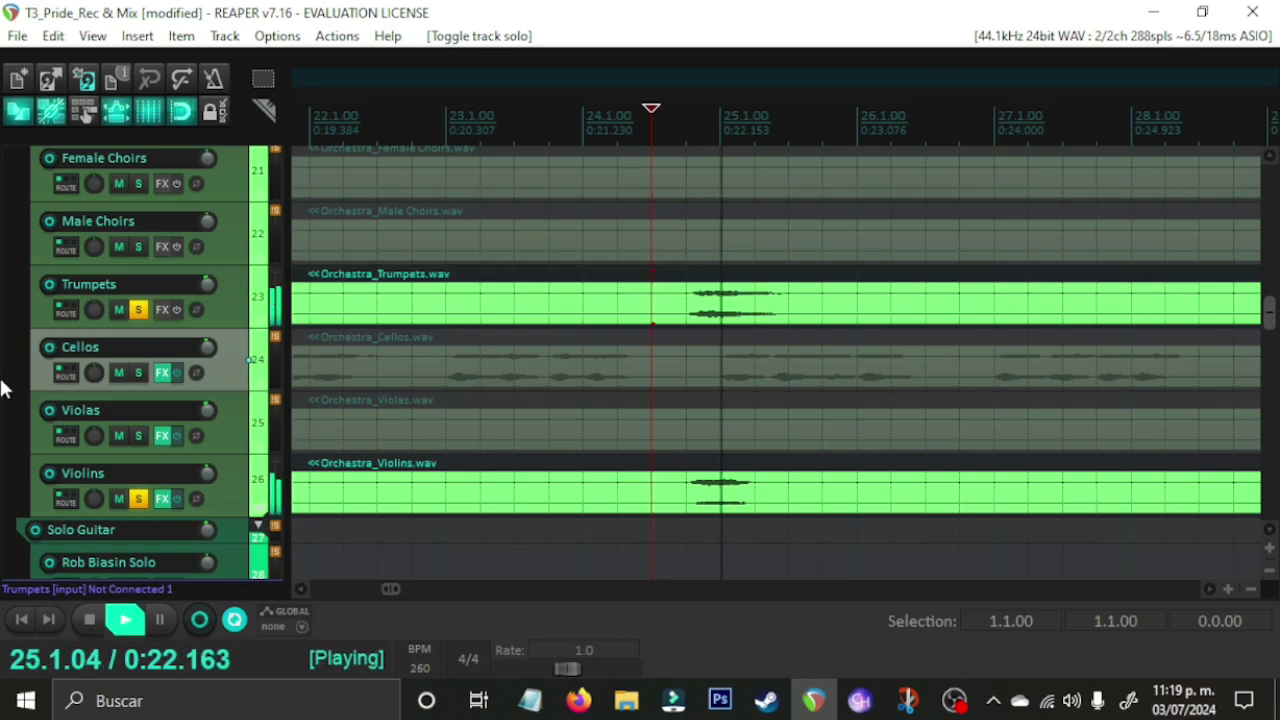
pyautogui.press('space')
pyautogui.scroll(-3, 783, 515)
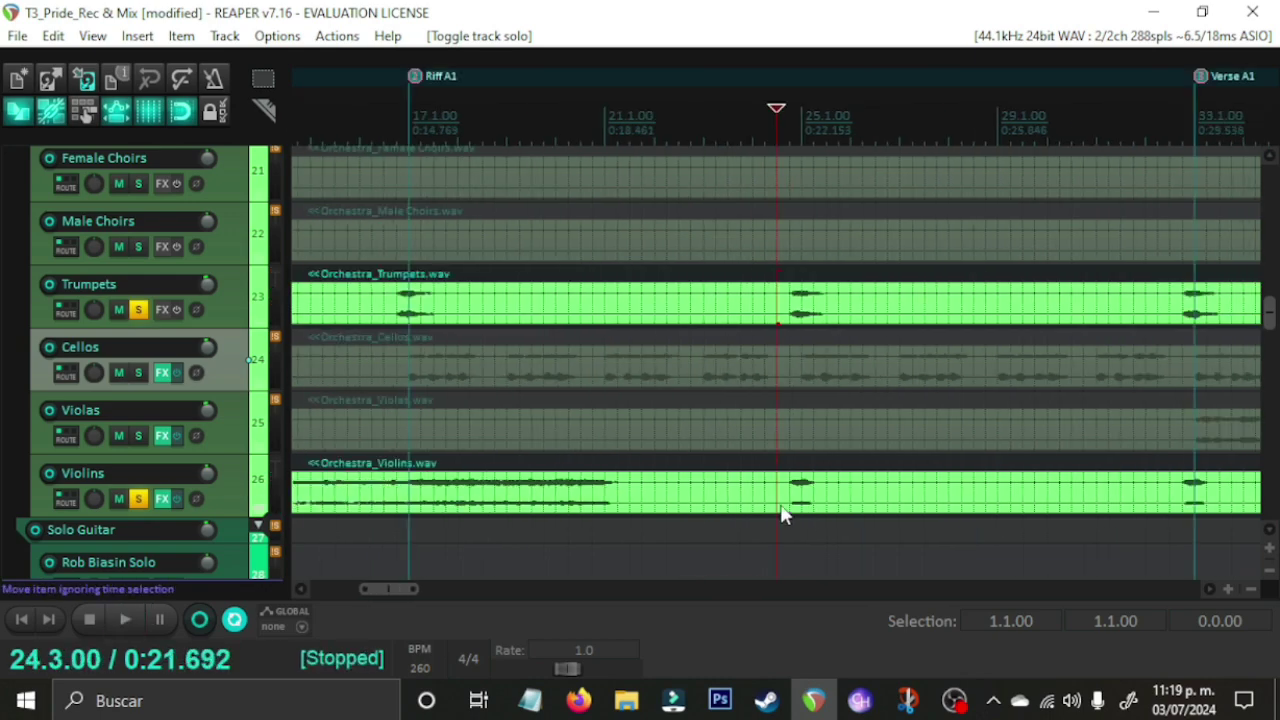
pyautogui.click(139, 310)
pyautogui.click(139, 499)
# Step: Solo the Orchestra Bounce folder track and play the full orchestra from 22.3.00 within Riff A1, then stop
pyautogui.scroll(6, 18, 467)
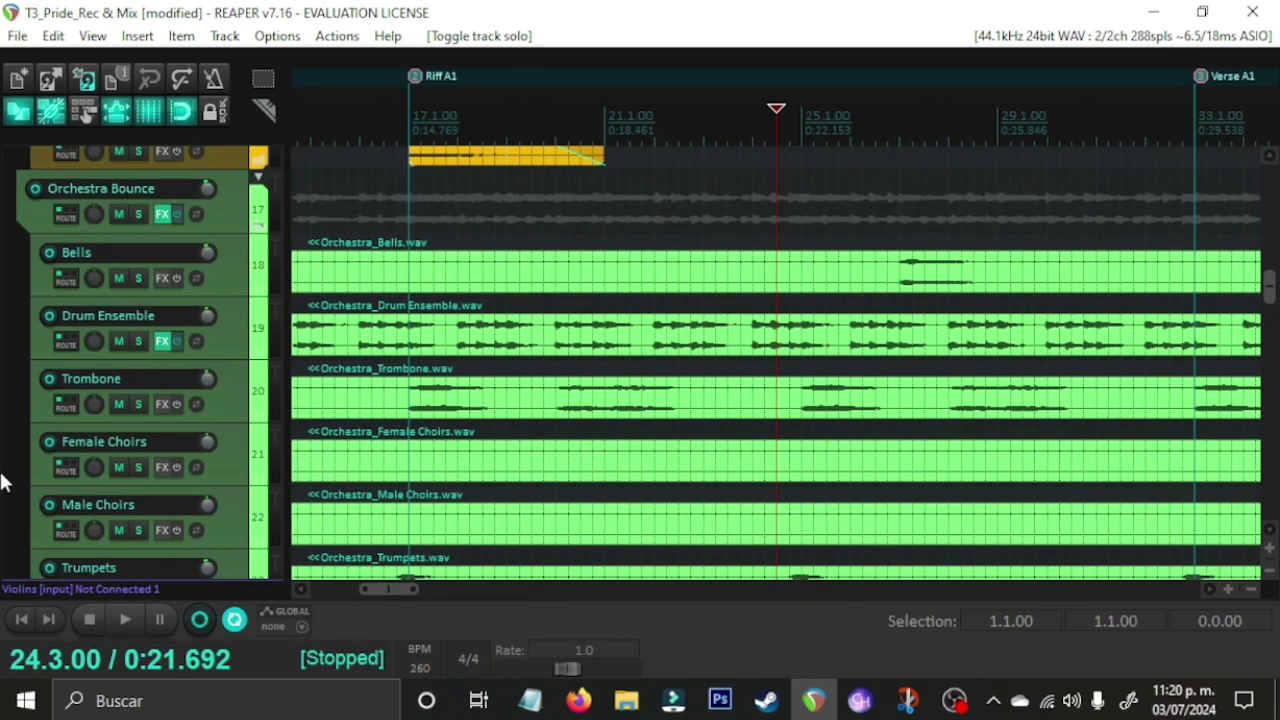
pyautogui.scroll(-5, 6, 443)
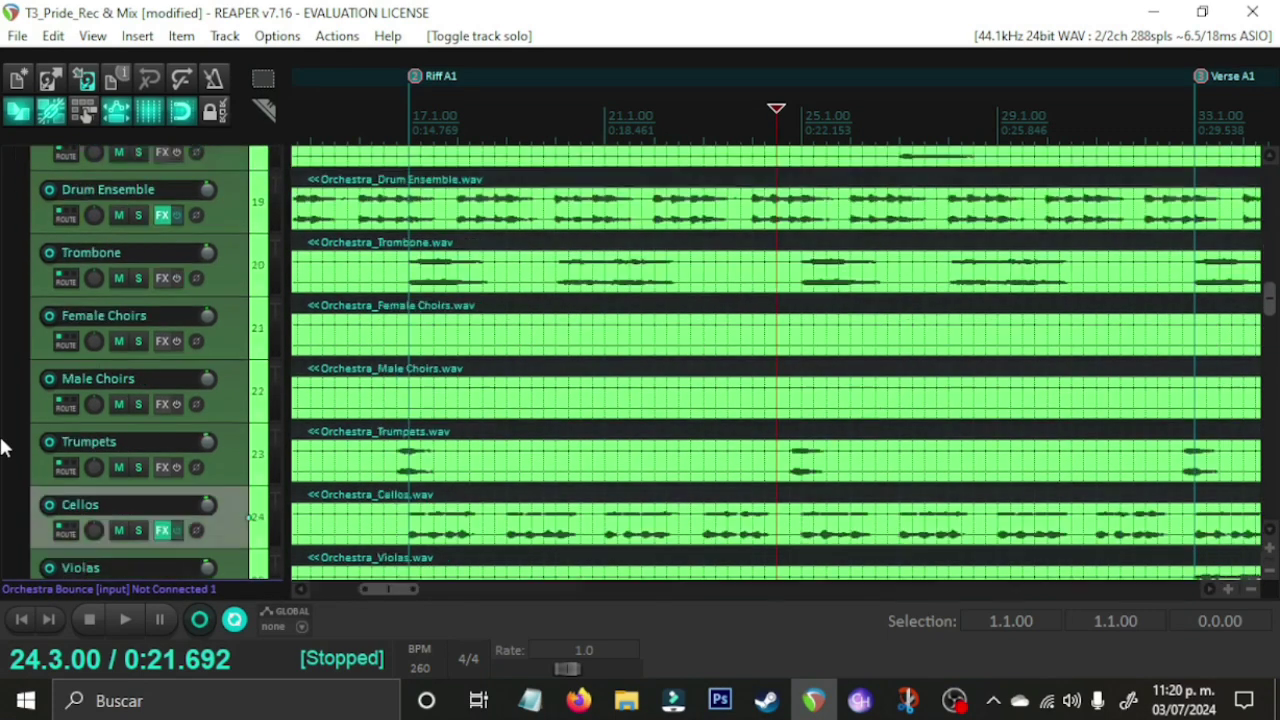
pyautogui.scroll(-3, 726, 451)
pyautogui.scroll(2, 531, 450)
pyautogui.scroll(-2, 10, 420)
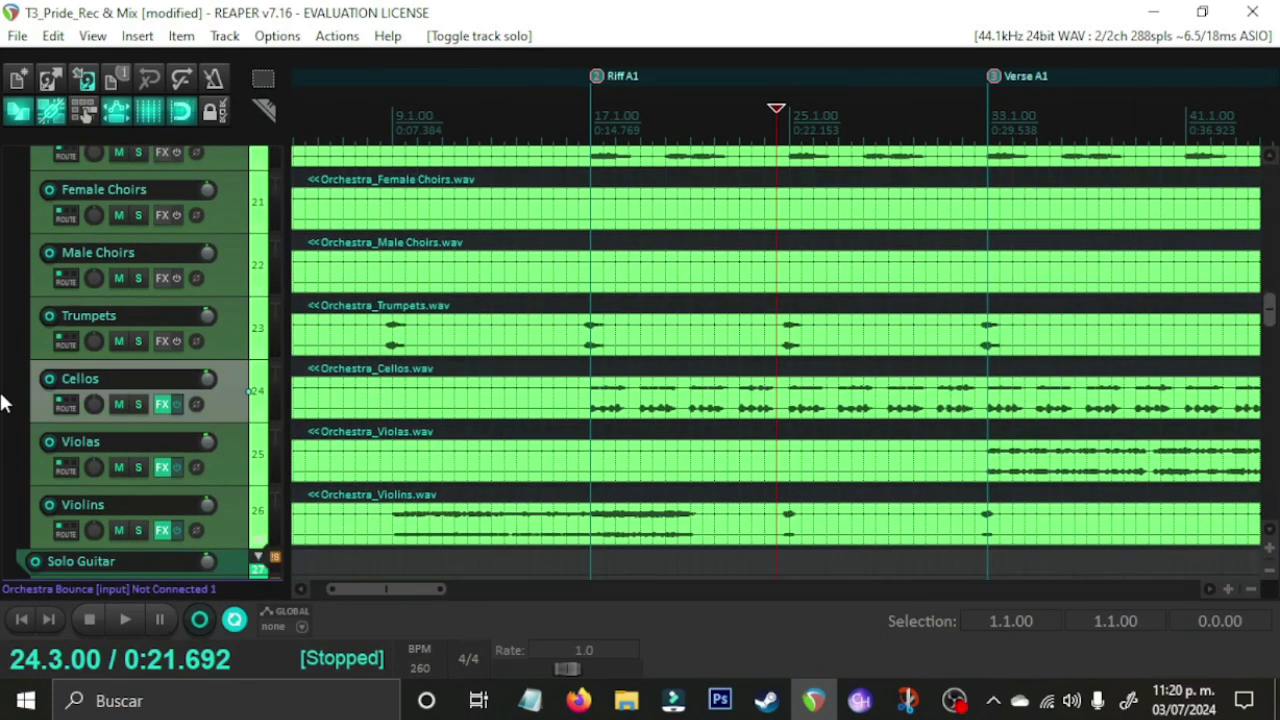
pyautogui.scroll(4, 21, 416)
pyautogui.scroll(1, 22, 418)
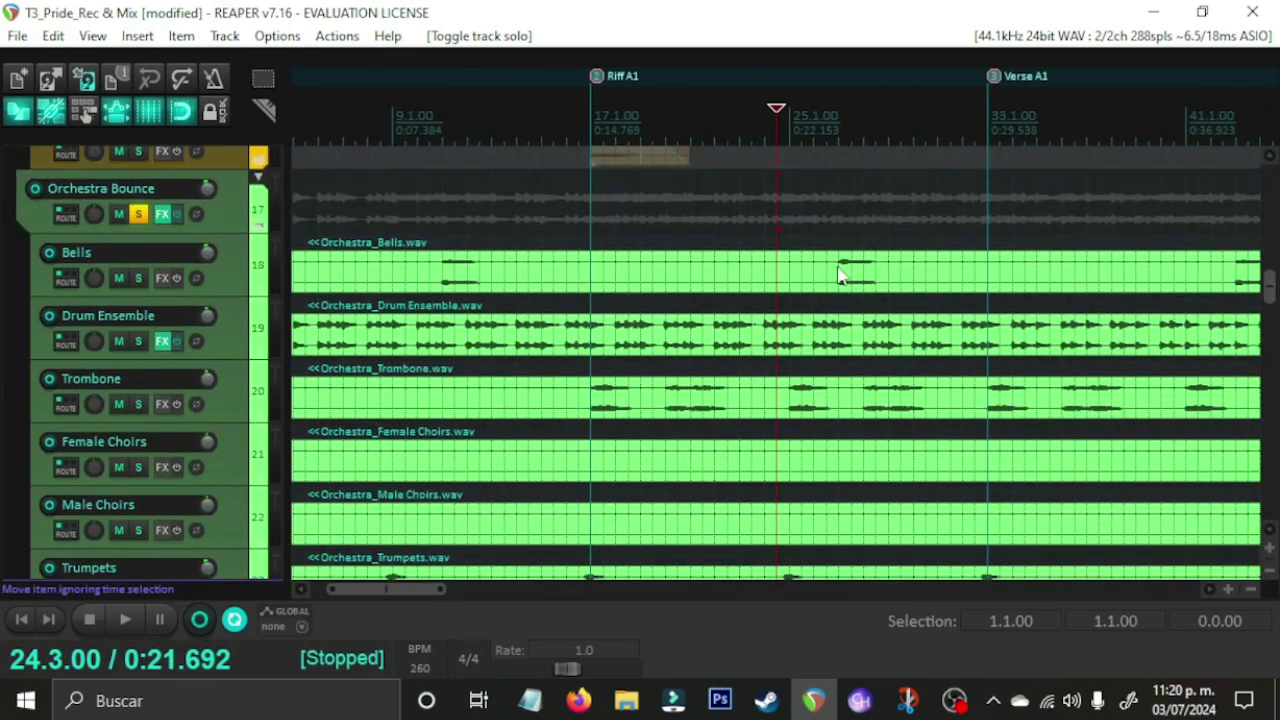
pyautogui.click(724, 224)
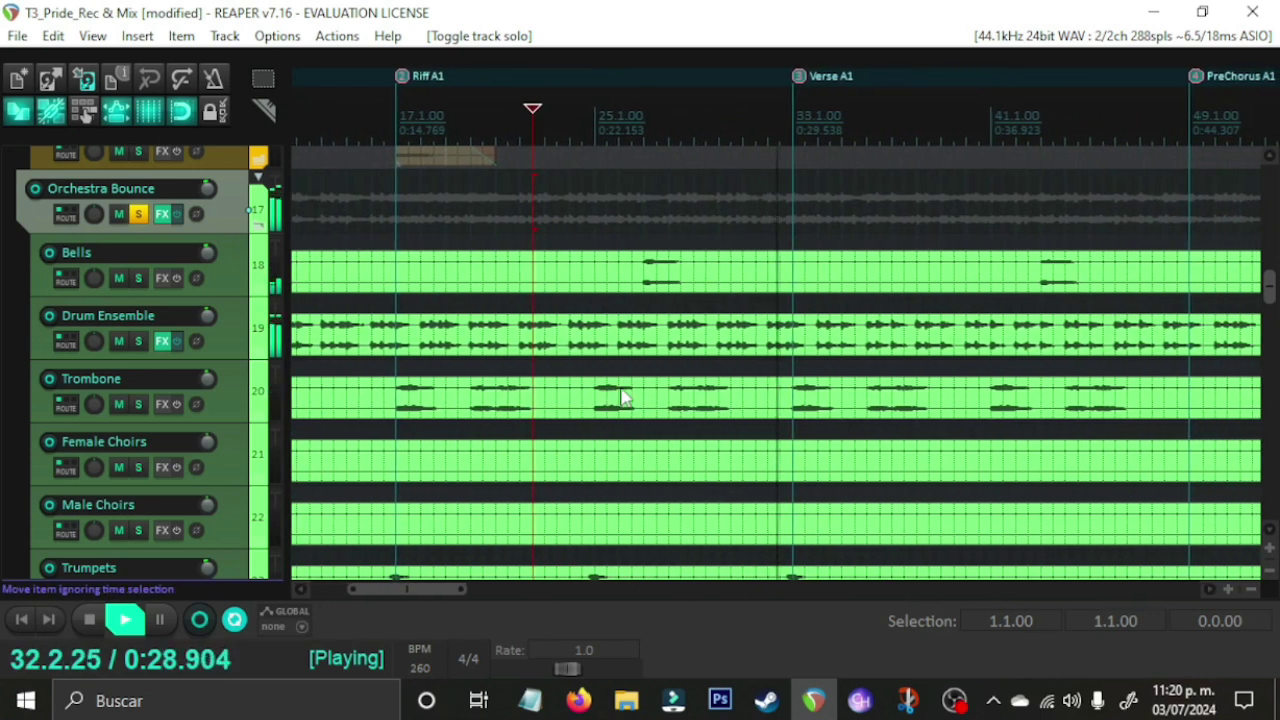
pyautogui.press('space')
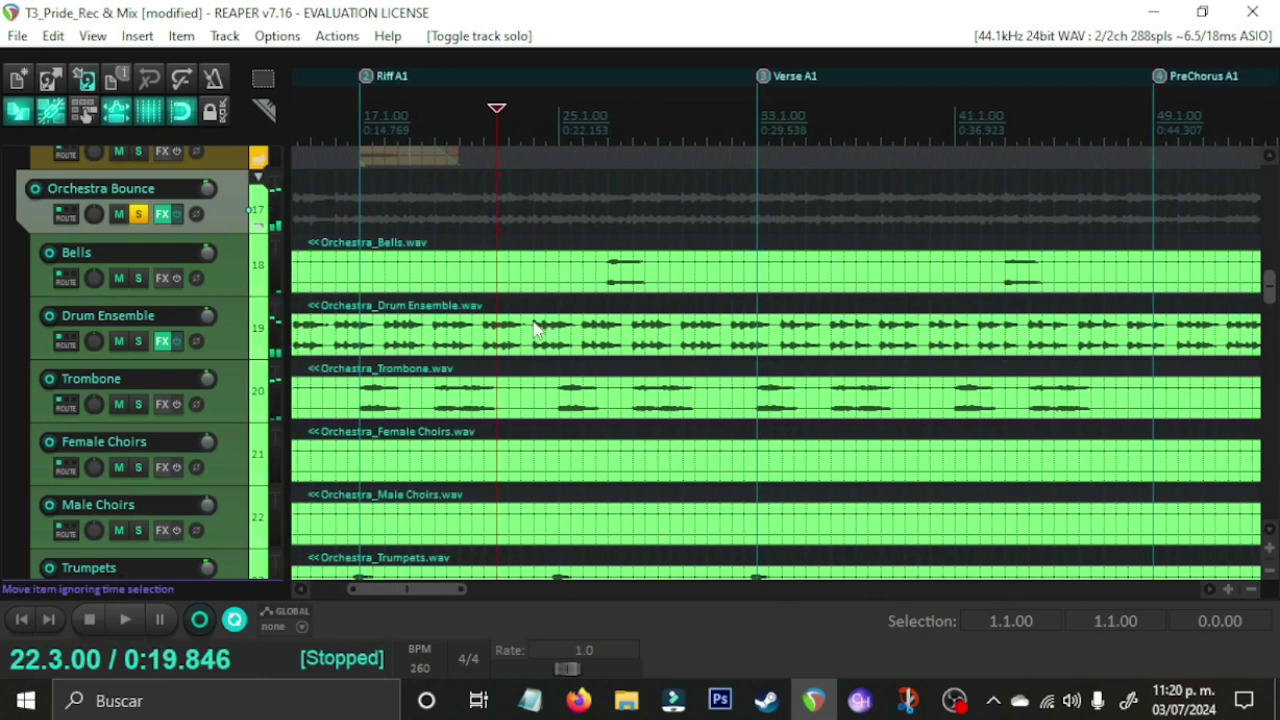
# Step: Look over the individual orchestra tracks and unsolo the Orchestra Bounce folder track
pyautogui.scroll(-6, 3, 333)
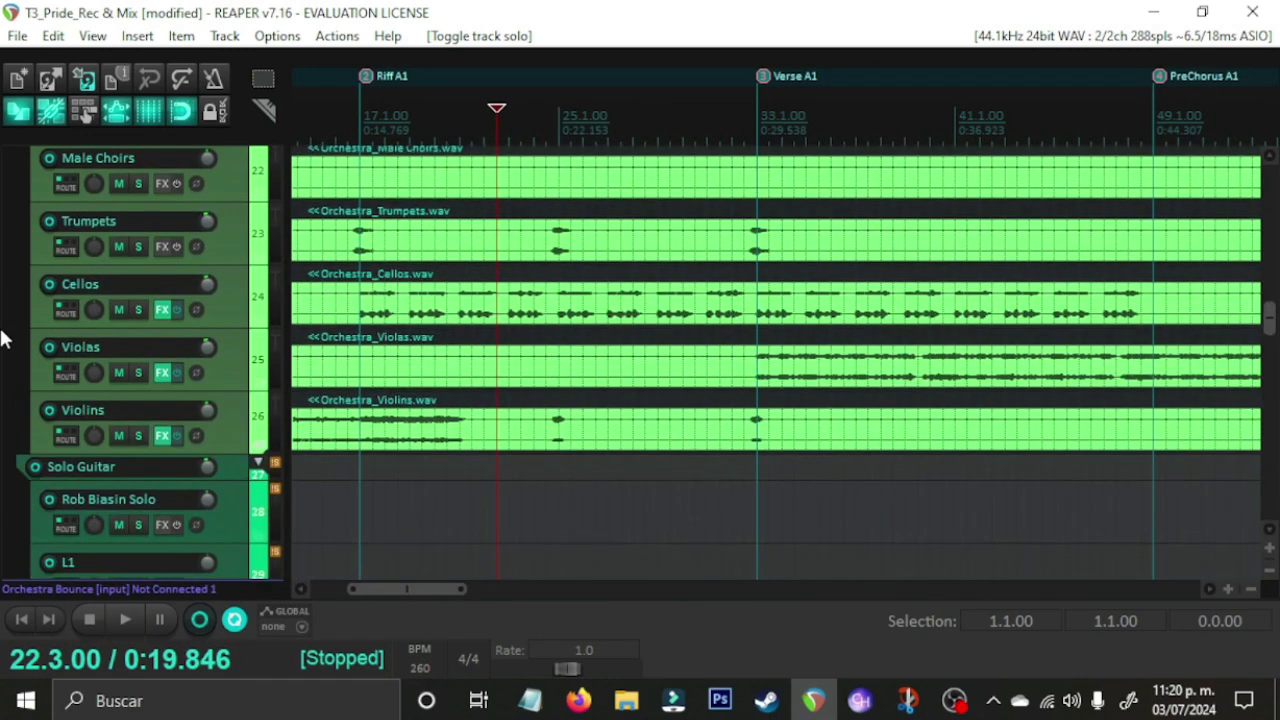
pyautogui.scroll(3, 3, 345)
pyautogui.scroll(2, 3, 365)
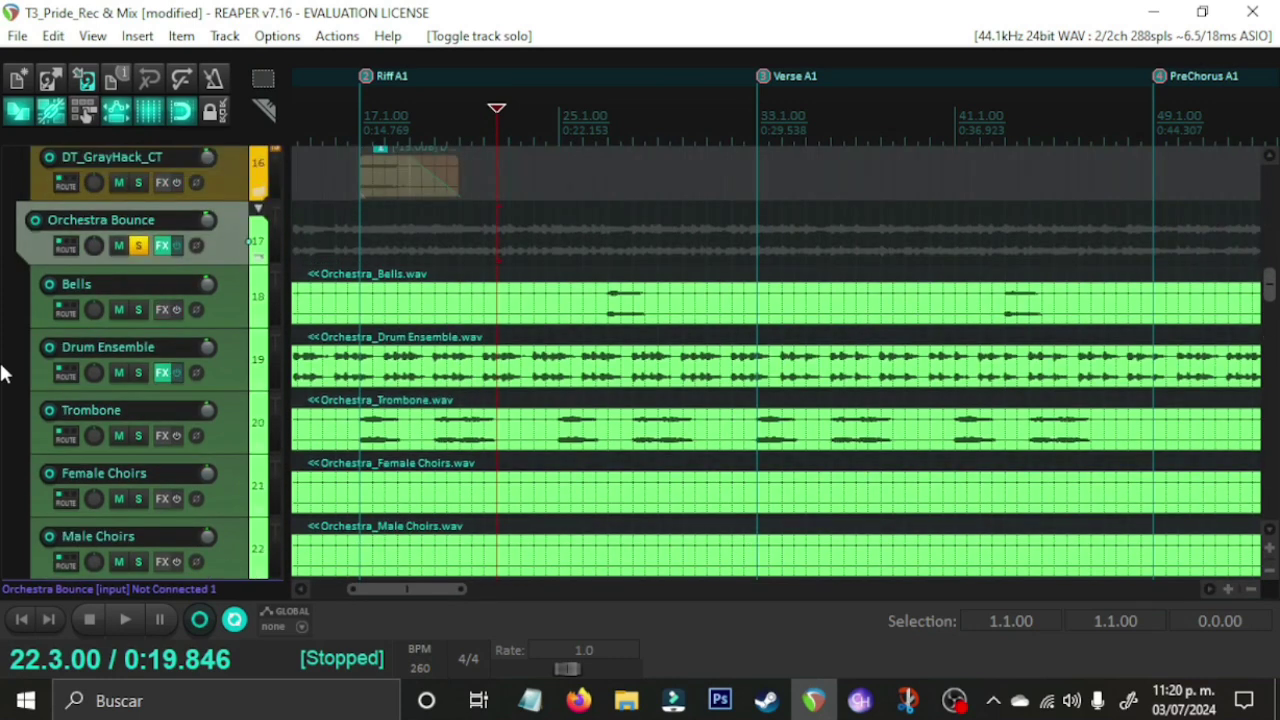
pyautogui.click(139, 247)
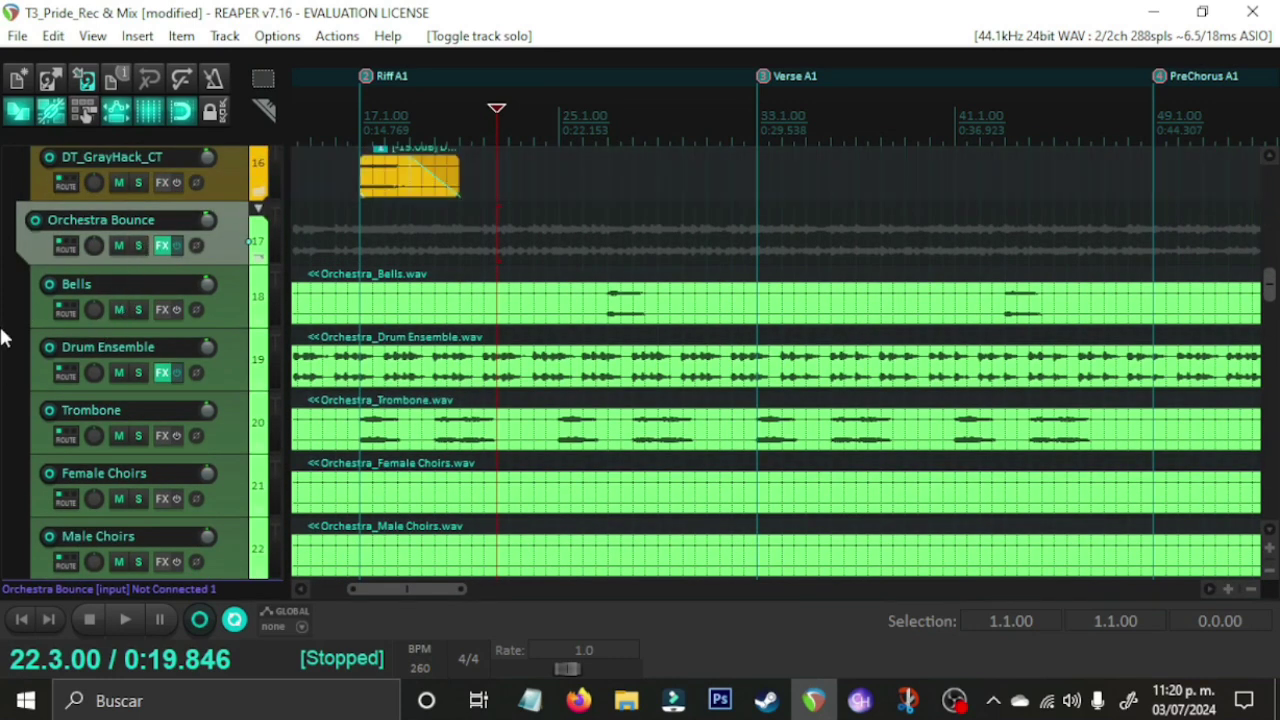
# Step: Mute the Audio Fx / Samples folder track located below the vocal tracks
pyautogui.scroll(5, 3, 330)
pyautogui.scroll(10, 3, 335)
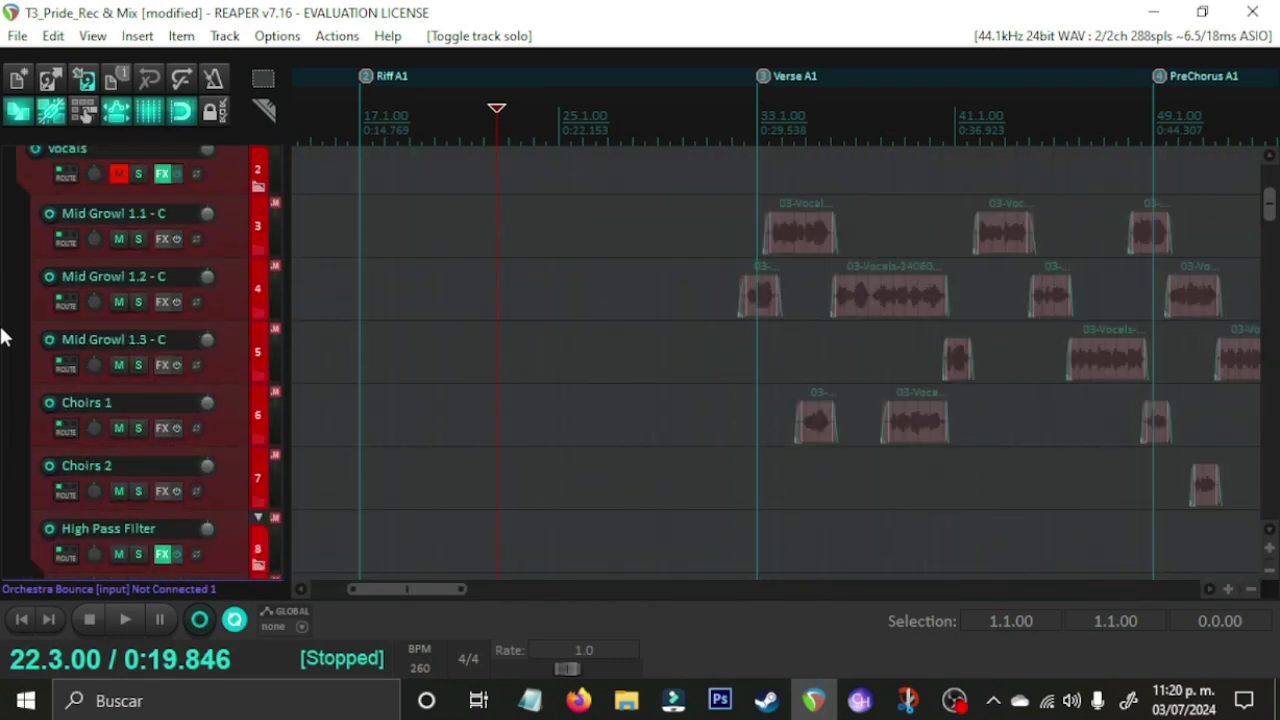
pyautogui.scroll(-4, 3, 325)
pyautogui.scroll(-7, 3, 322)
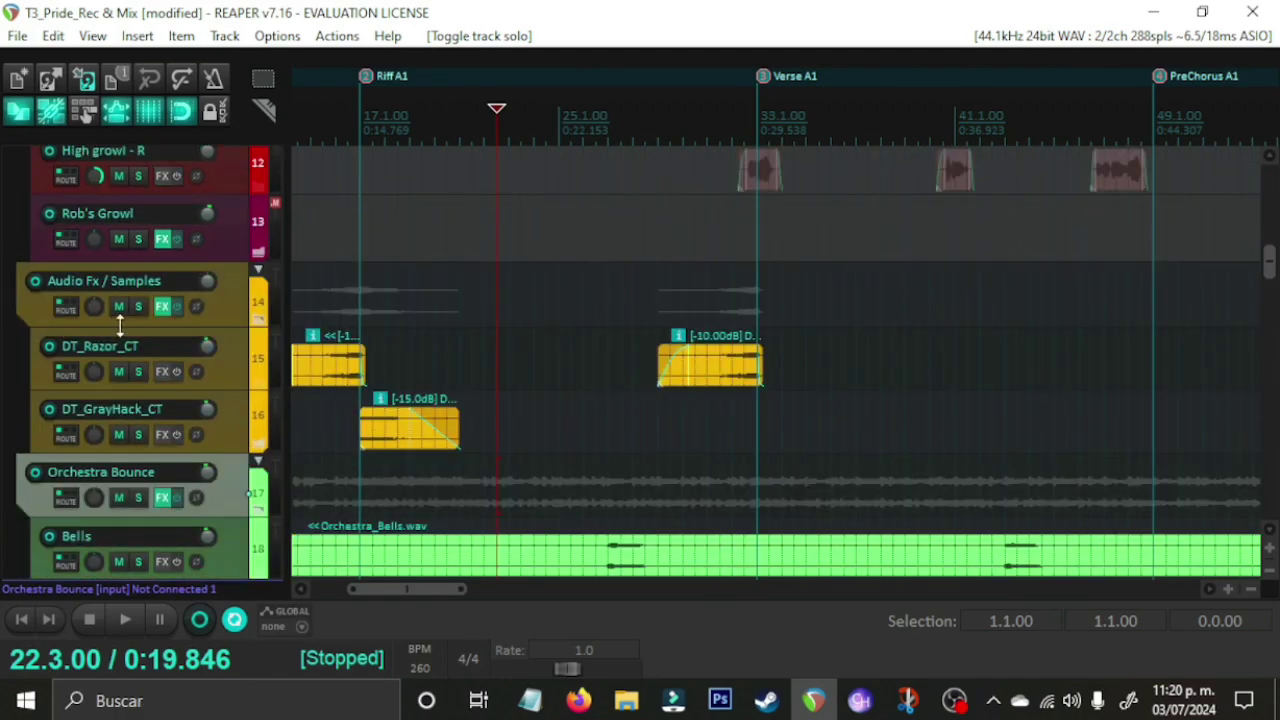
pyautogui.click(118, 307)
# Step: Mute the Orchestra Bounce folder track and play the mix without orchestra from 22.3.00
pyautogui.scroll(-7, 3, 337)
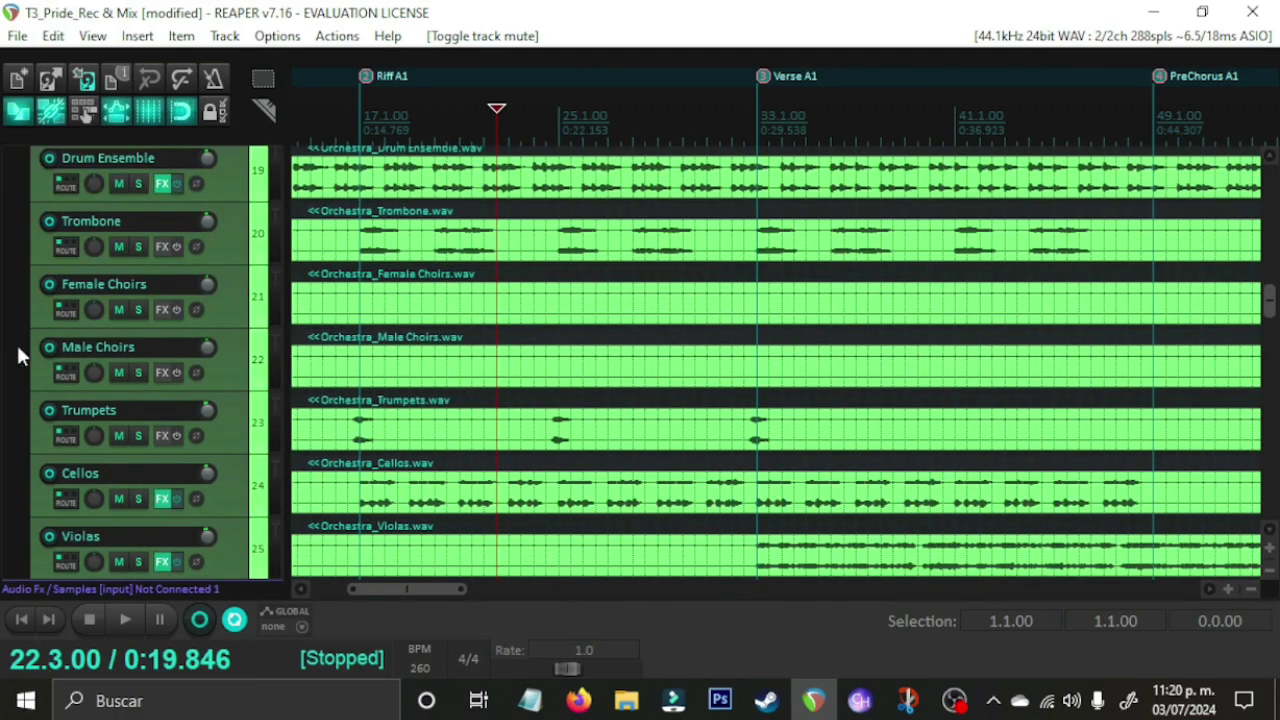
pyautogui.scroll(4, 3, 370)
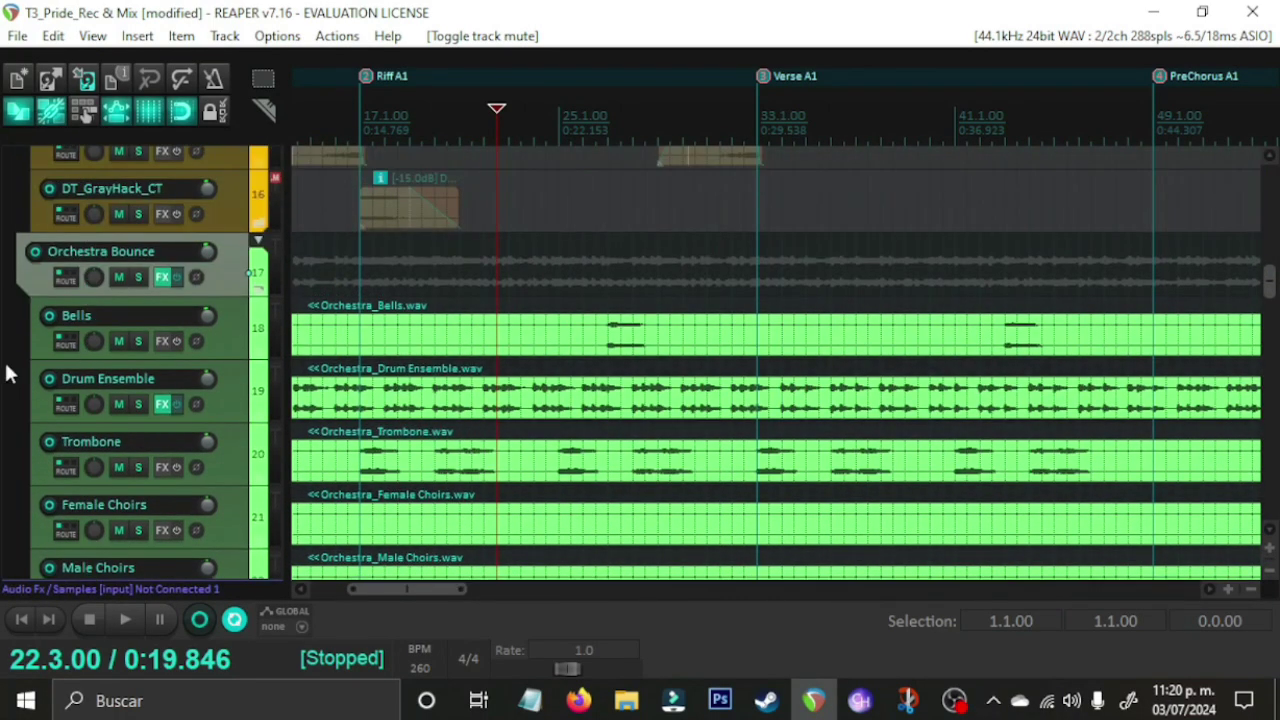
pyautogui.scroll(-1, 3, 362)
pyautogui.click(118, 214)
pyautogui.scroll(-10, 4, 320)
pyautogui.press('space')
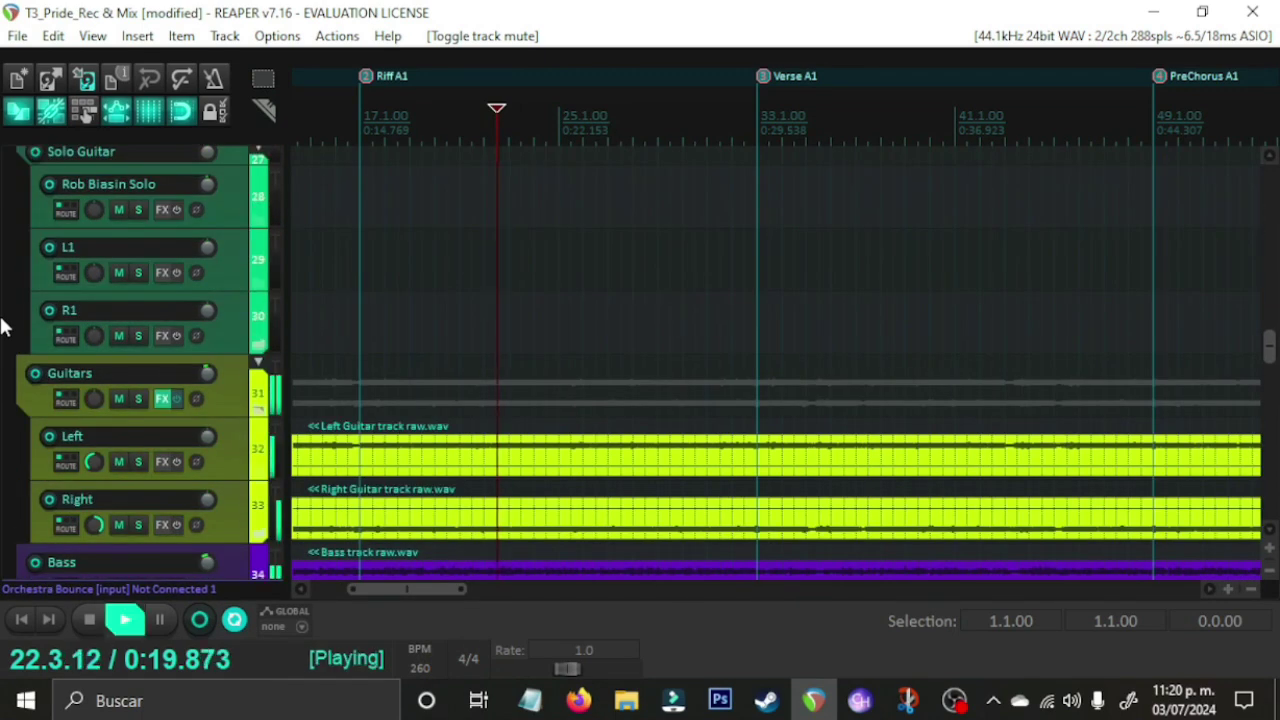
# Step: Unmute, mute and unmute the Orchestra Bounce folder track during playback to compare the mix with and without orchestra
pyautogui.scroll(5, 3, 326)
pyautogui.scroll(5, 3, 326)
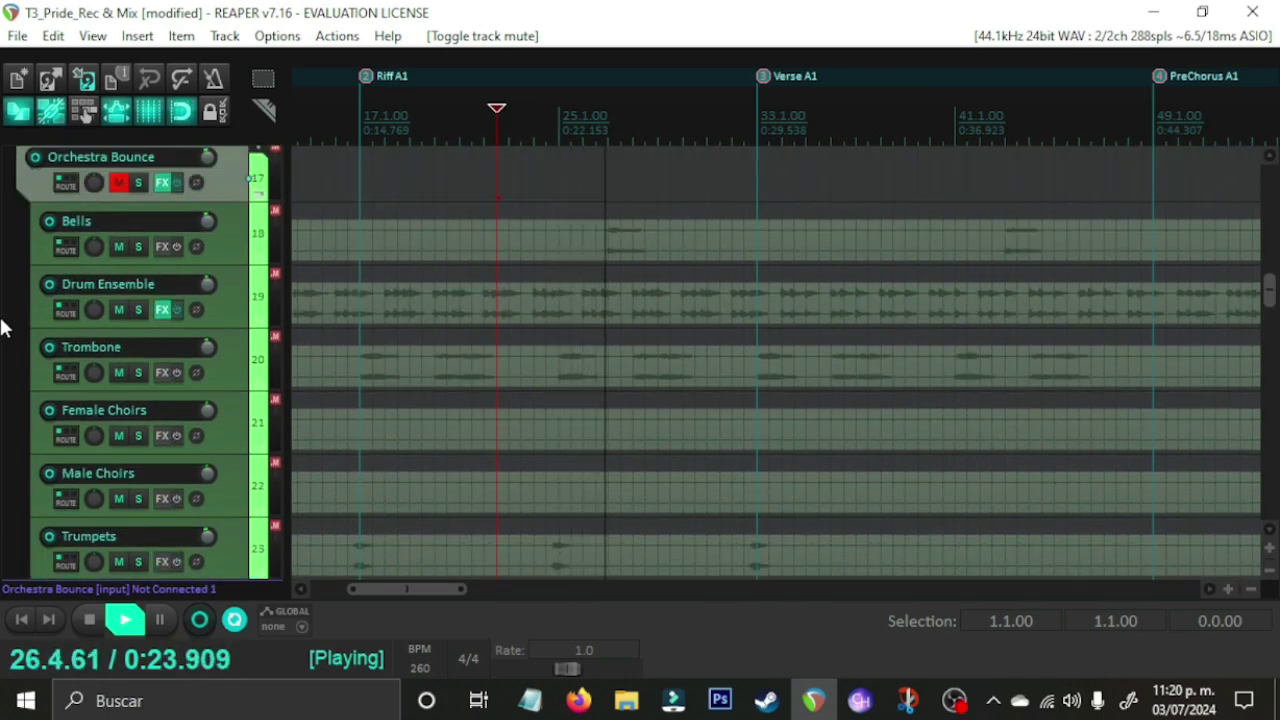
pyautogui.scroll(1, 4, 328)
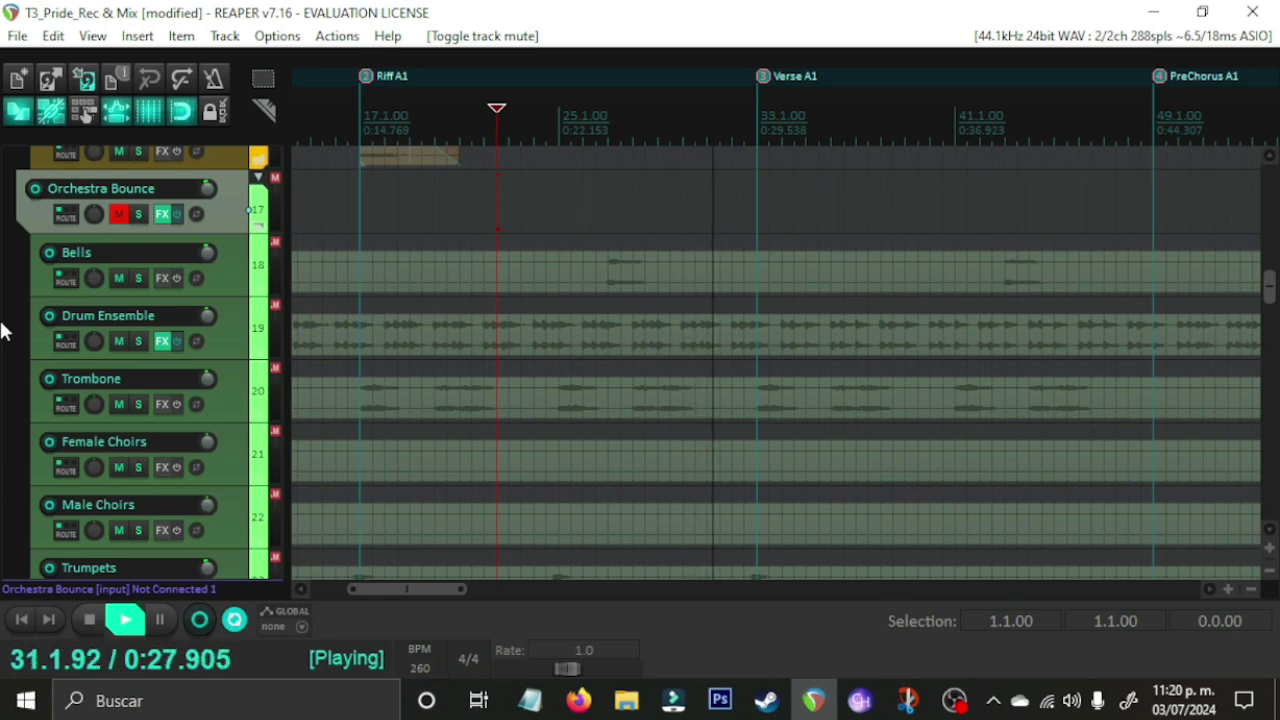
pyautogui.click(118, 214)
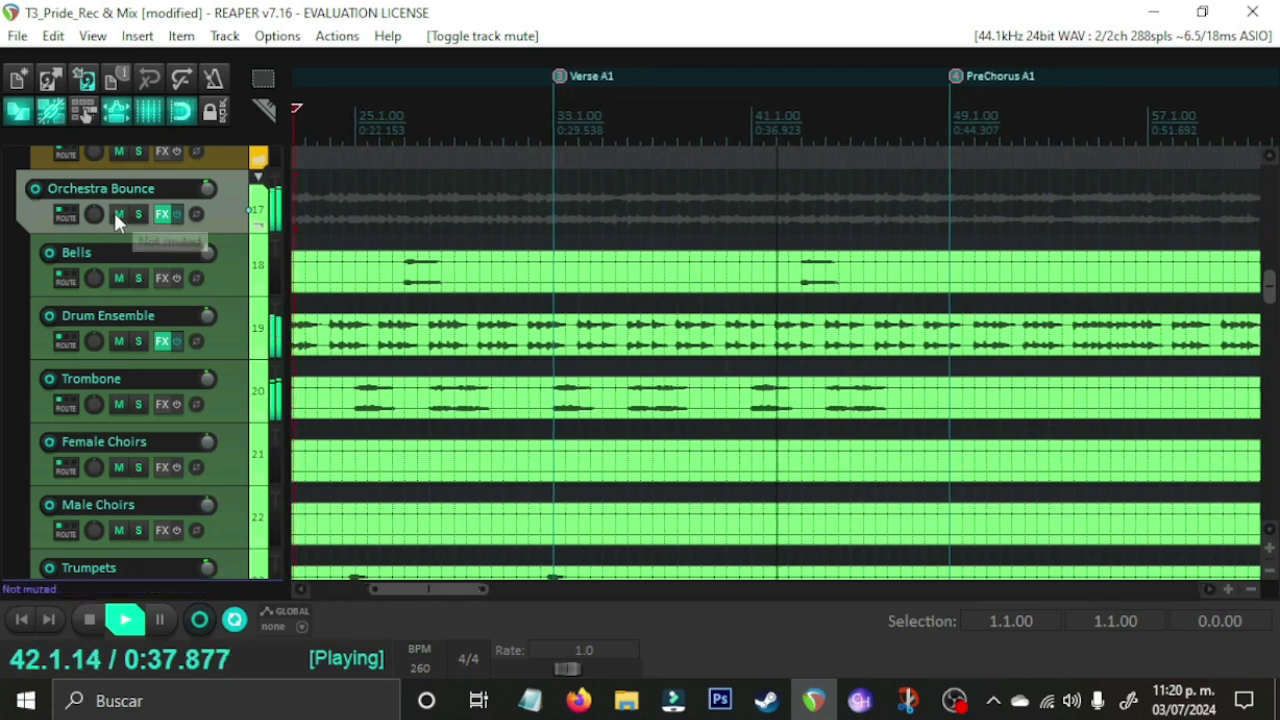
pyautogui.click(117, 213)
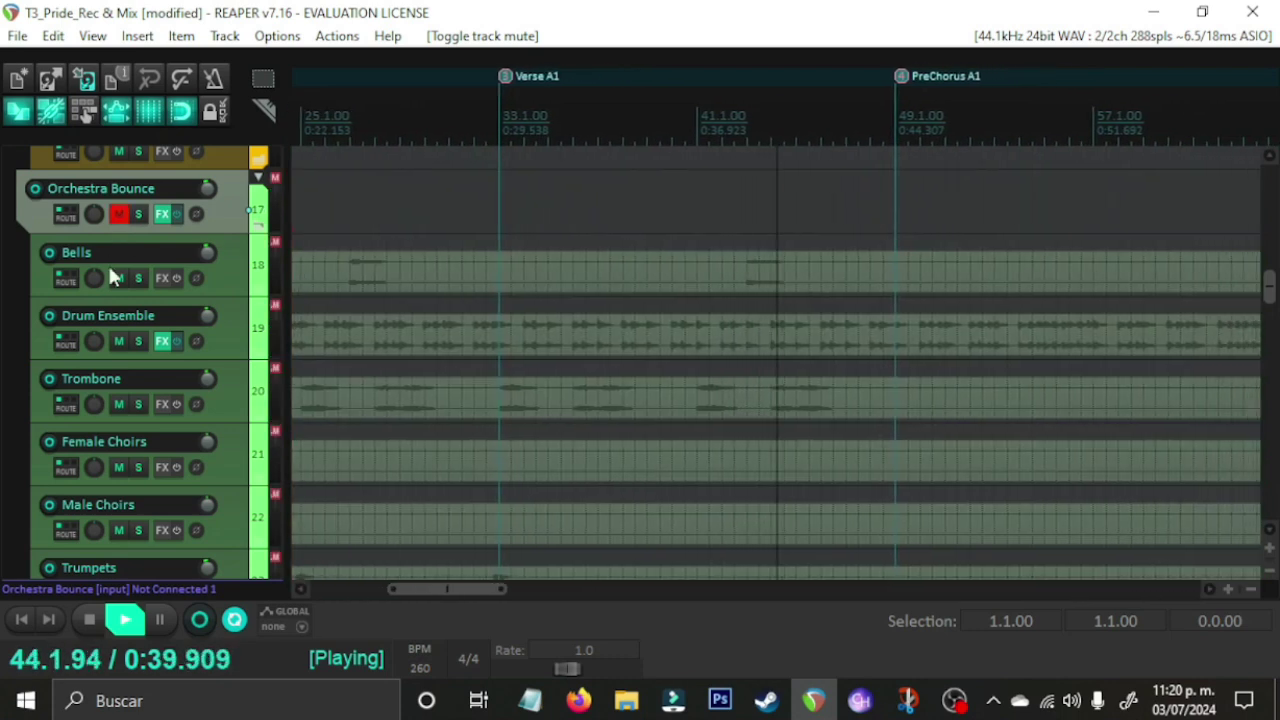
pyautogui.click(118, 214)
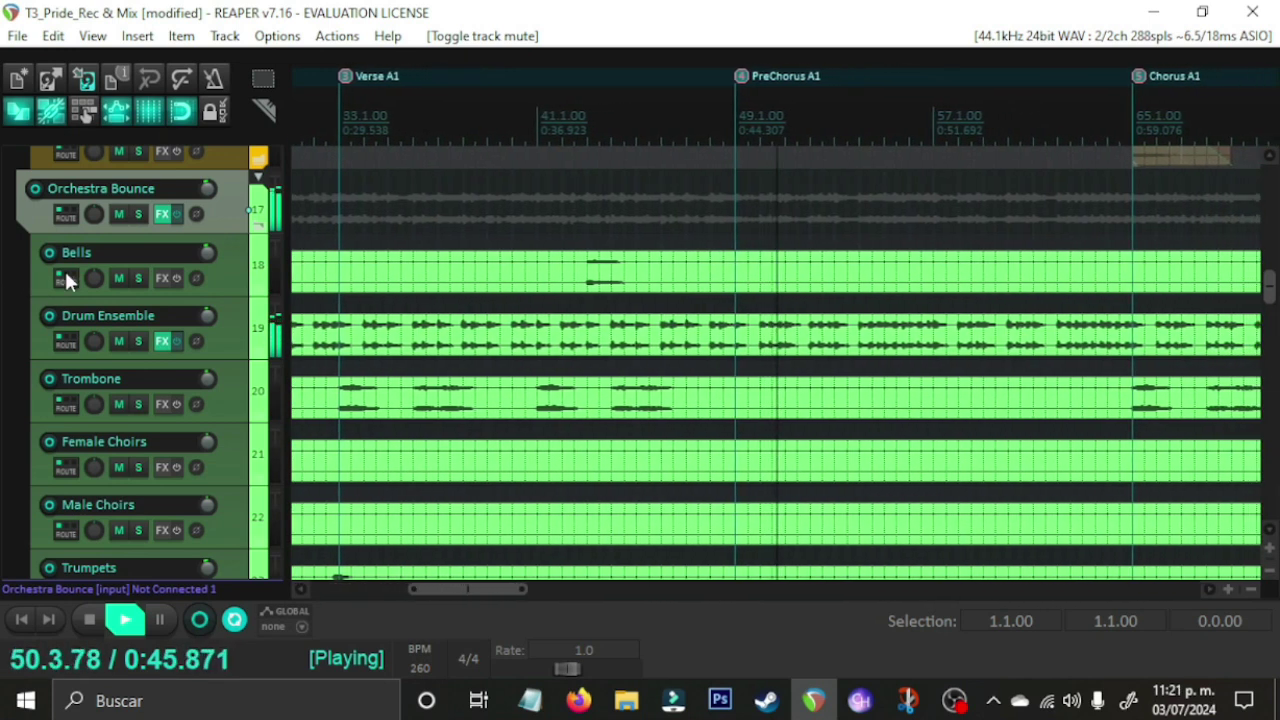
# Step: Solo the Orchestra Bounce folder track during PreChorus A1, then unsolo it and stop playback
pyautogui.click(138, 214)
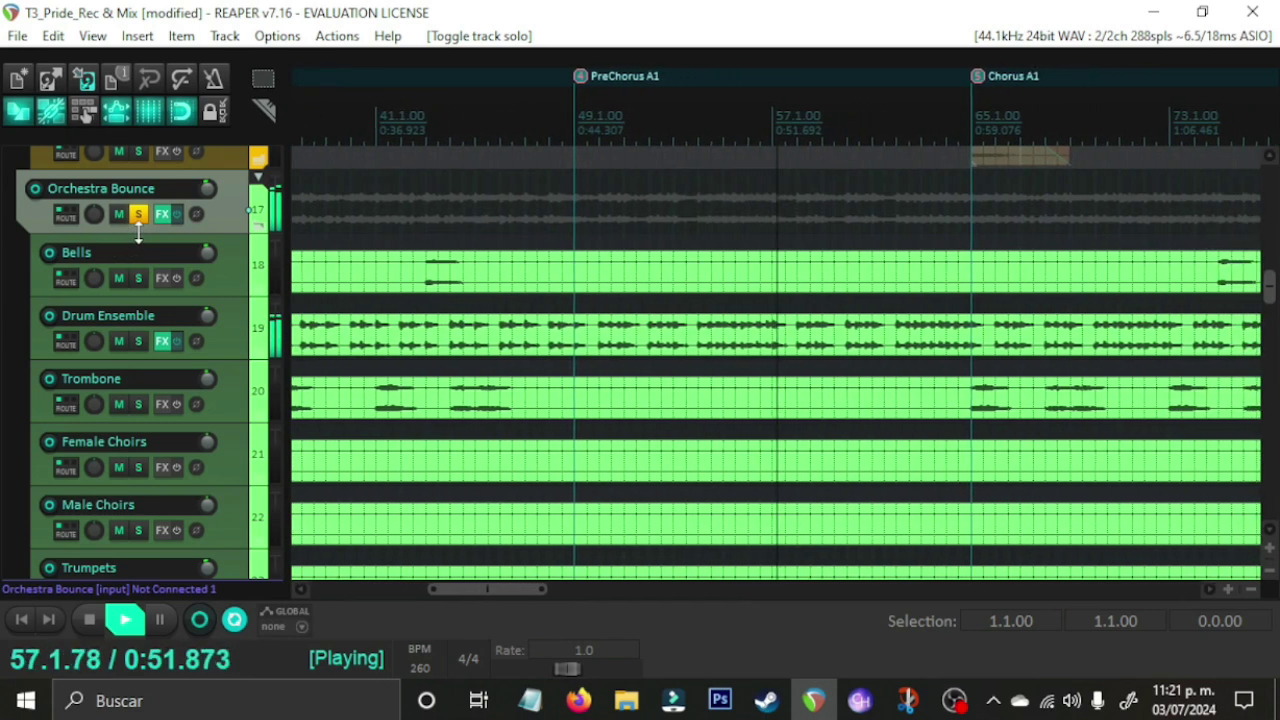
pyautogui.click(138, 214)
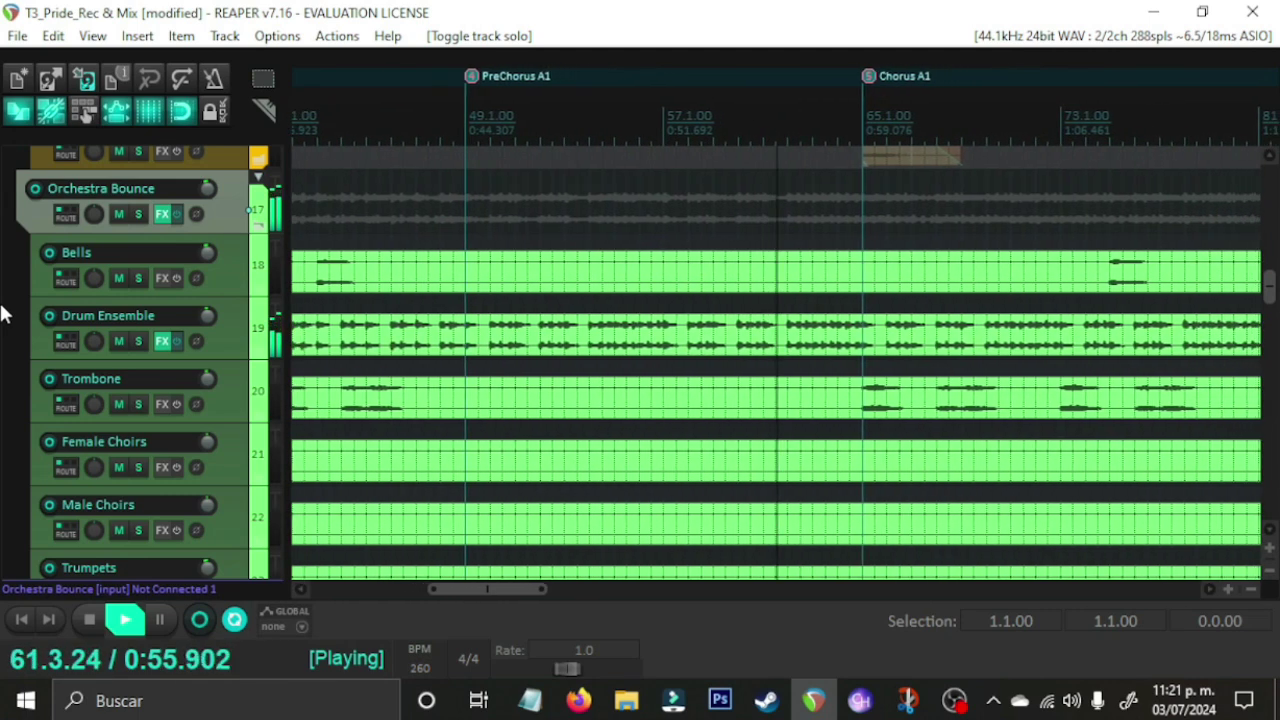
pyautogui.press('space')
# Step: Select the Audio Fx / Samples folder track and unmute it
pyautogui.scroll(-5, 660, 330)
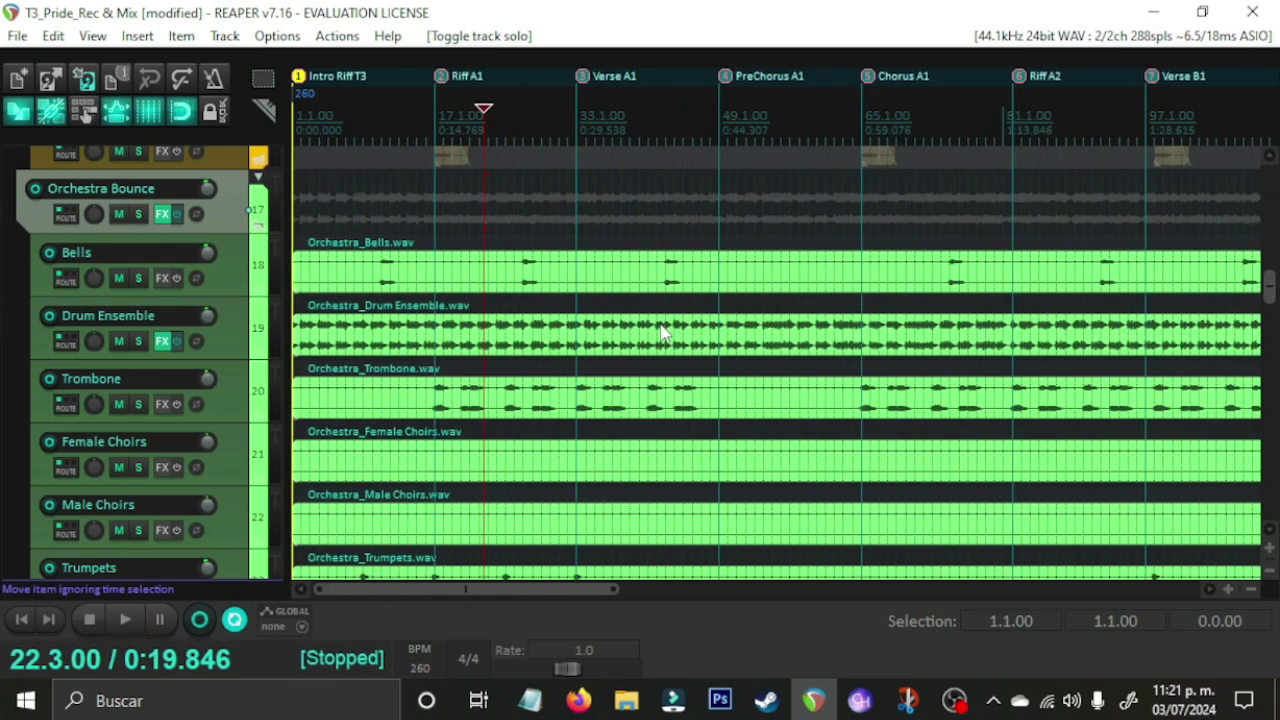
pyautogui.scroll(6, 2, 383)
pyautogui.scroll(-3, 3, 371)
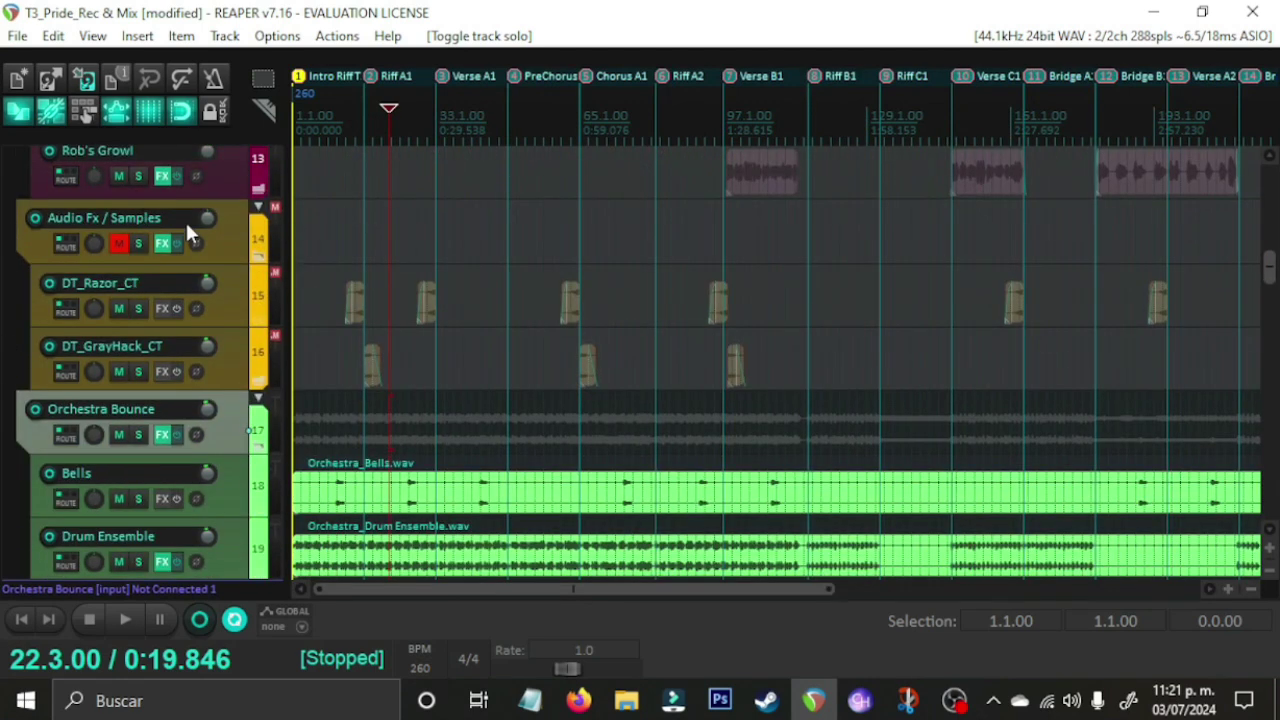
pyautogui.click(255, 245)
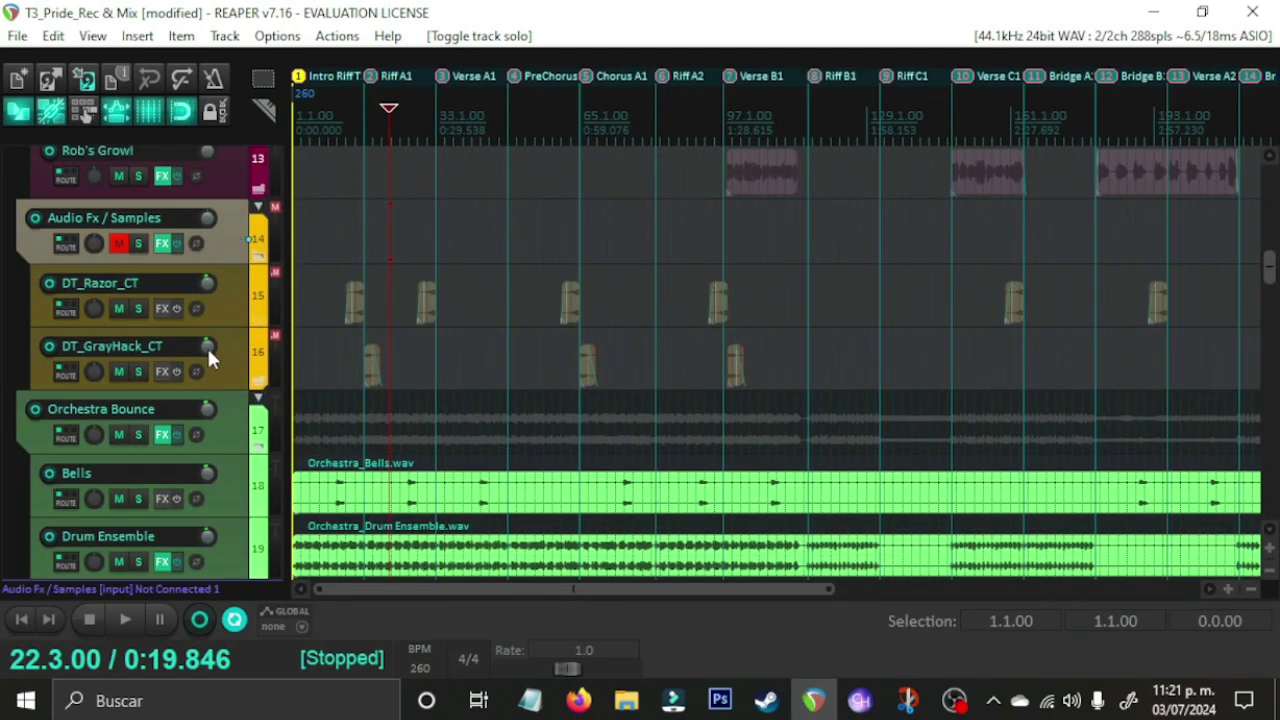
pyautogui.click(118, 244)
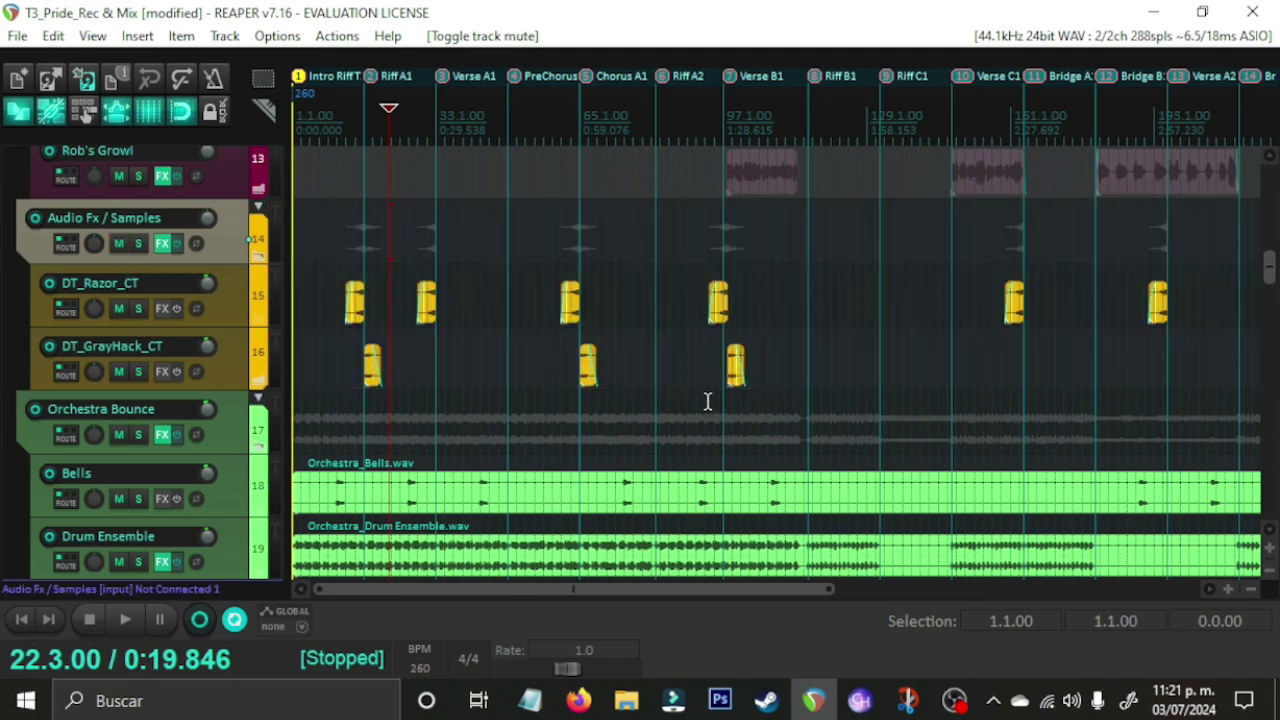
# Step: Place the edit cursor at 13.1.00, at the start of the first DT_Razor_CT sample before Riff A1
pyautogui.press('Home')
pyautogui.scroll(6, 923, 449)
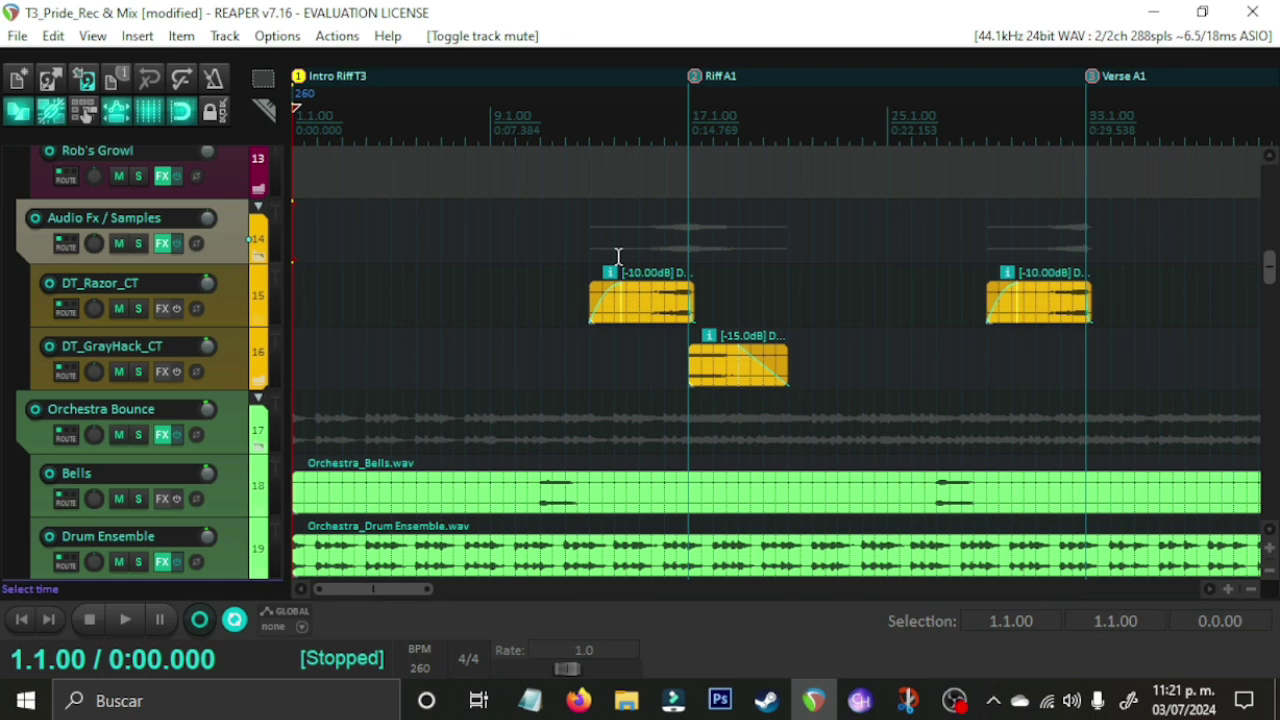
pyautogui.scroll(-3, 661, 320)
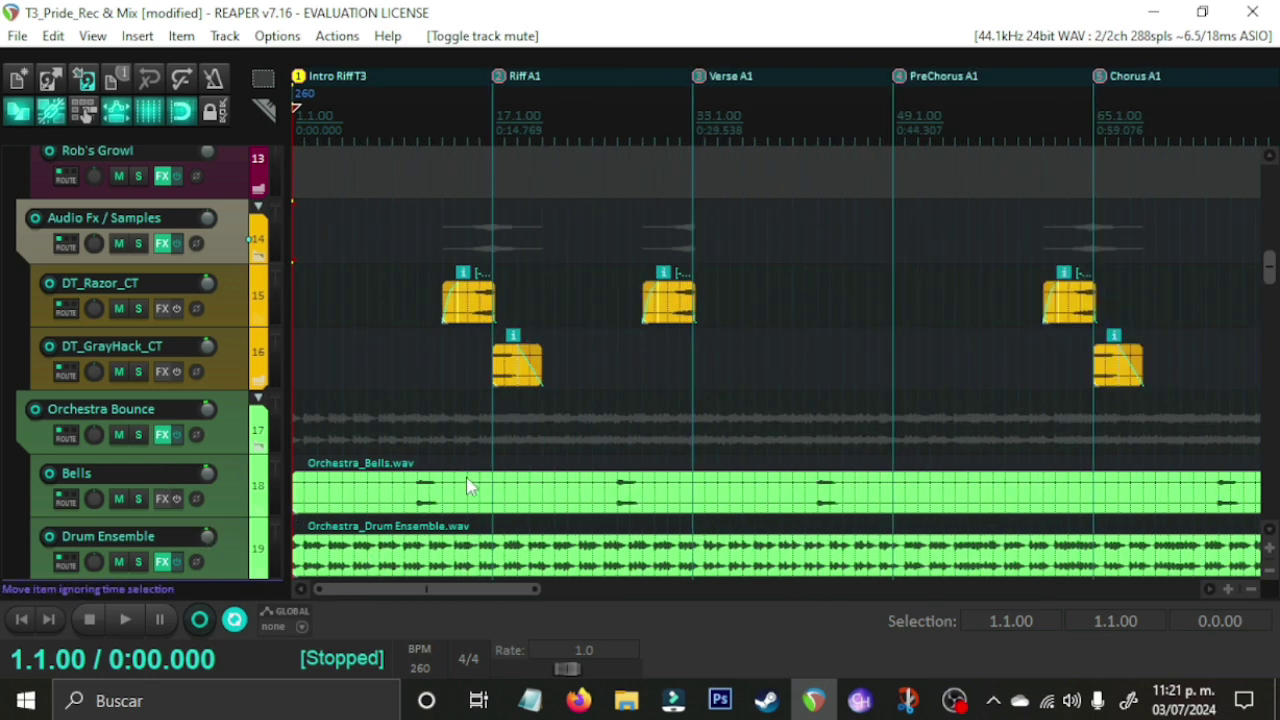
pyautogui.scroll(2, 531, 329)
pyautogui.click(518, 225)
pyautogui.scroll(5, 667, 325)
pyautogui.moveTo(358, 592); pyautogui.dragTo(383, 590)
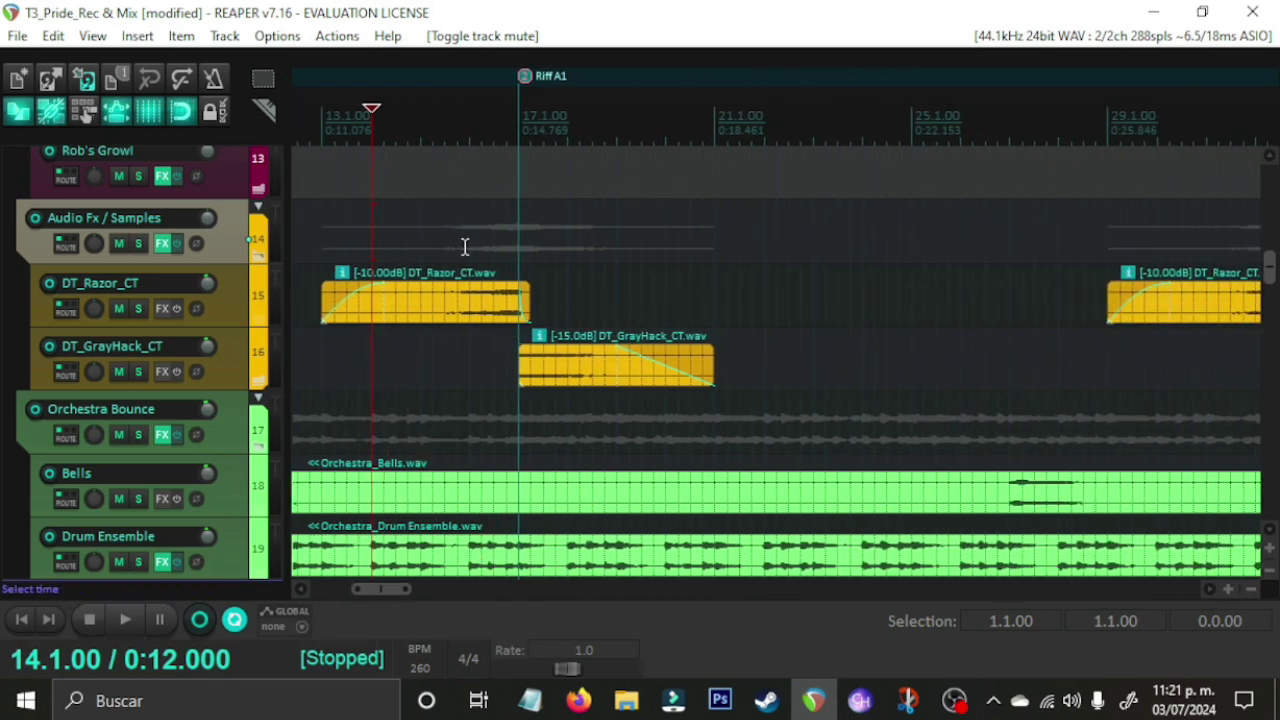
pyautogui.click(322, 236)
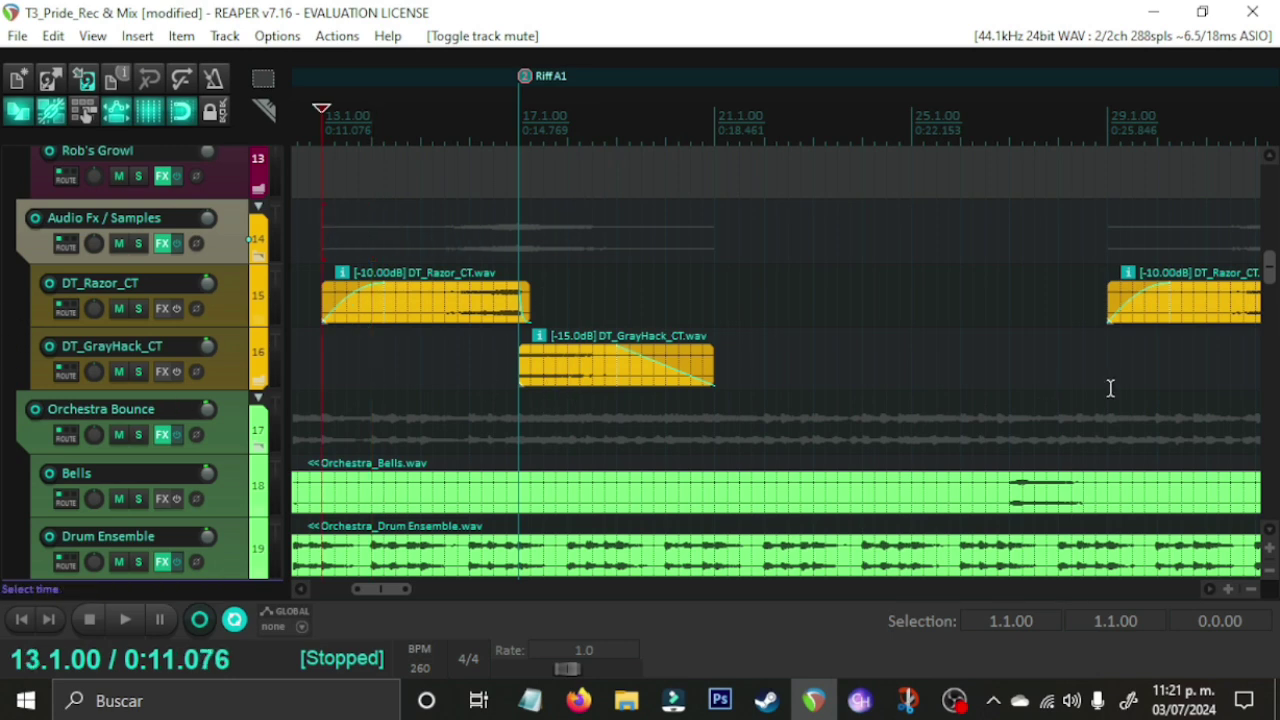
# Step: Solo the DT_Razor_CT track and play it from 13.1.00 into Riff A1, stopping after the sample
pyautogui.scroll(-1, 3, 370)
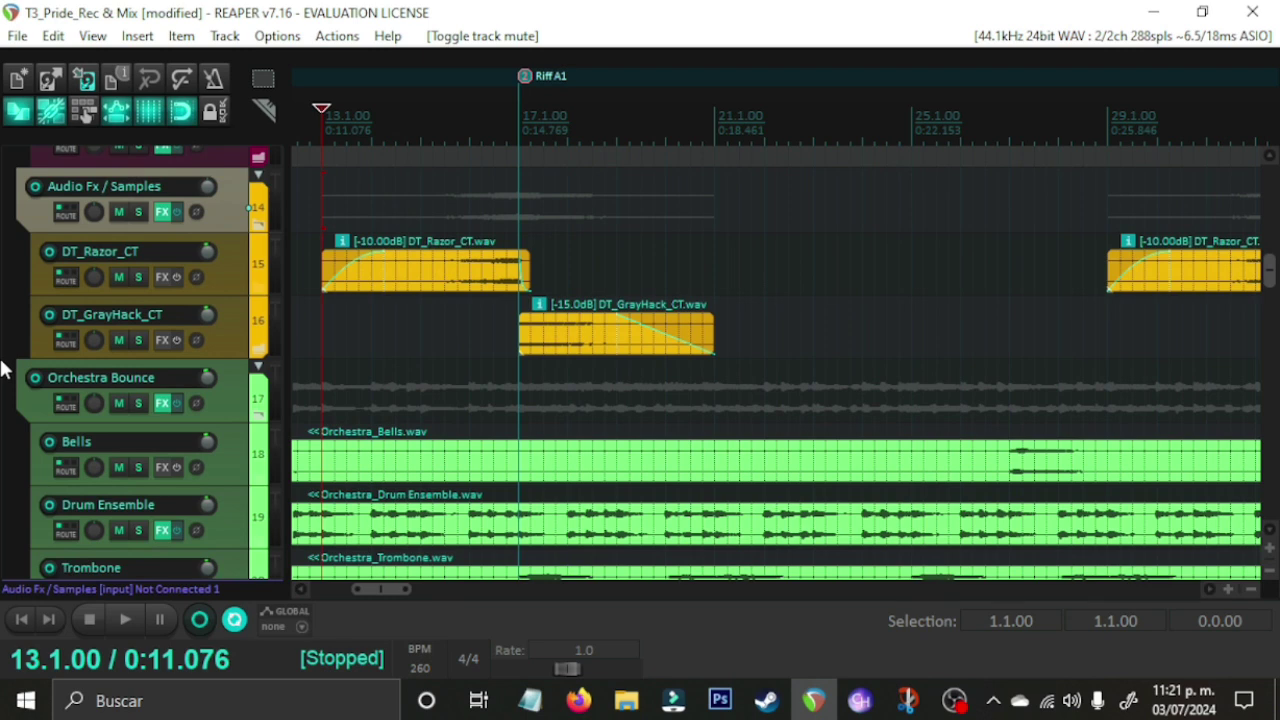
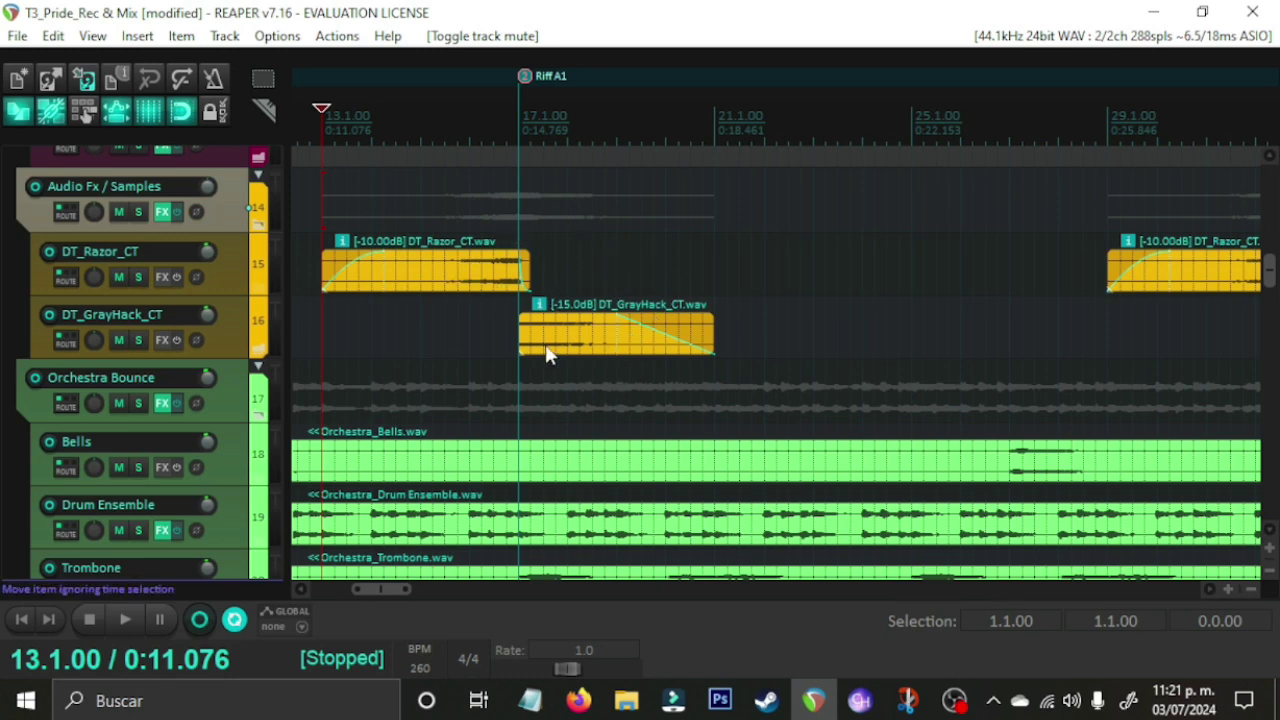
pyautogui.click(138, 277)
pyautogui.press('space')
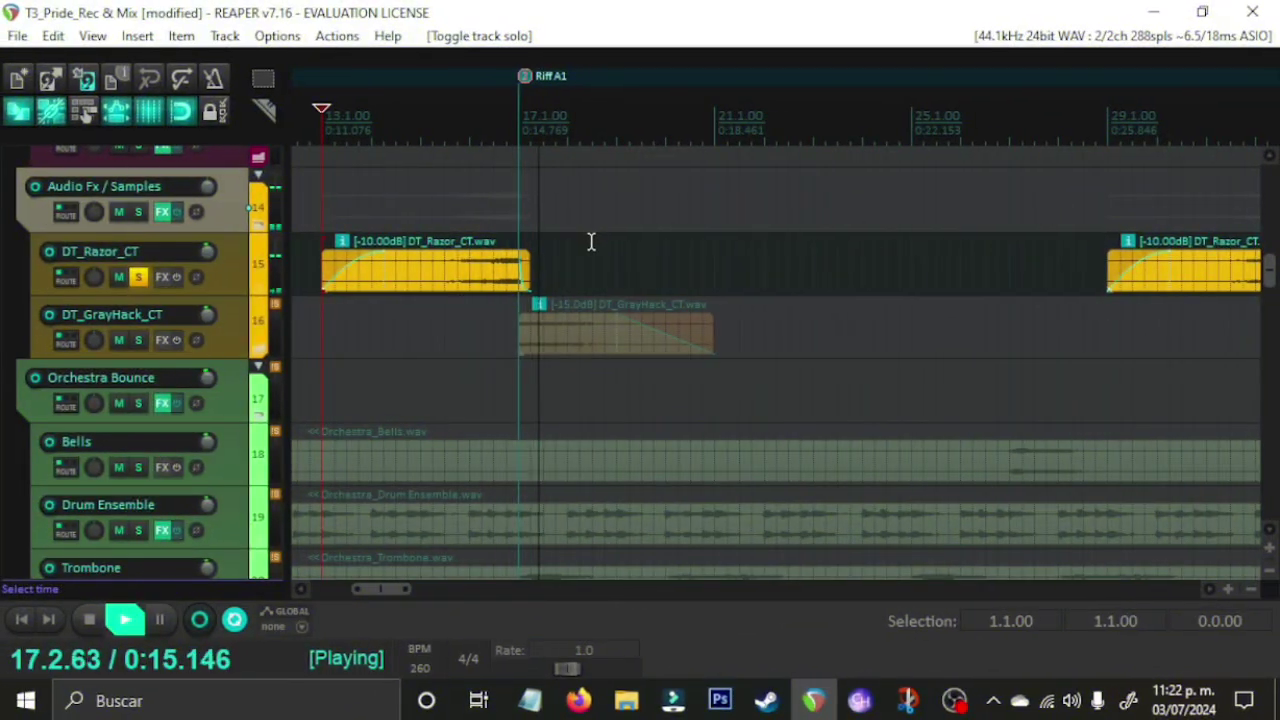
pyautogui.press('space')
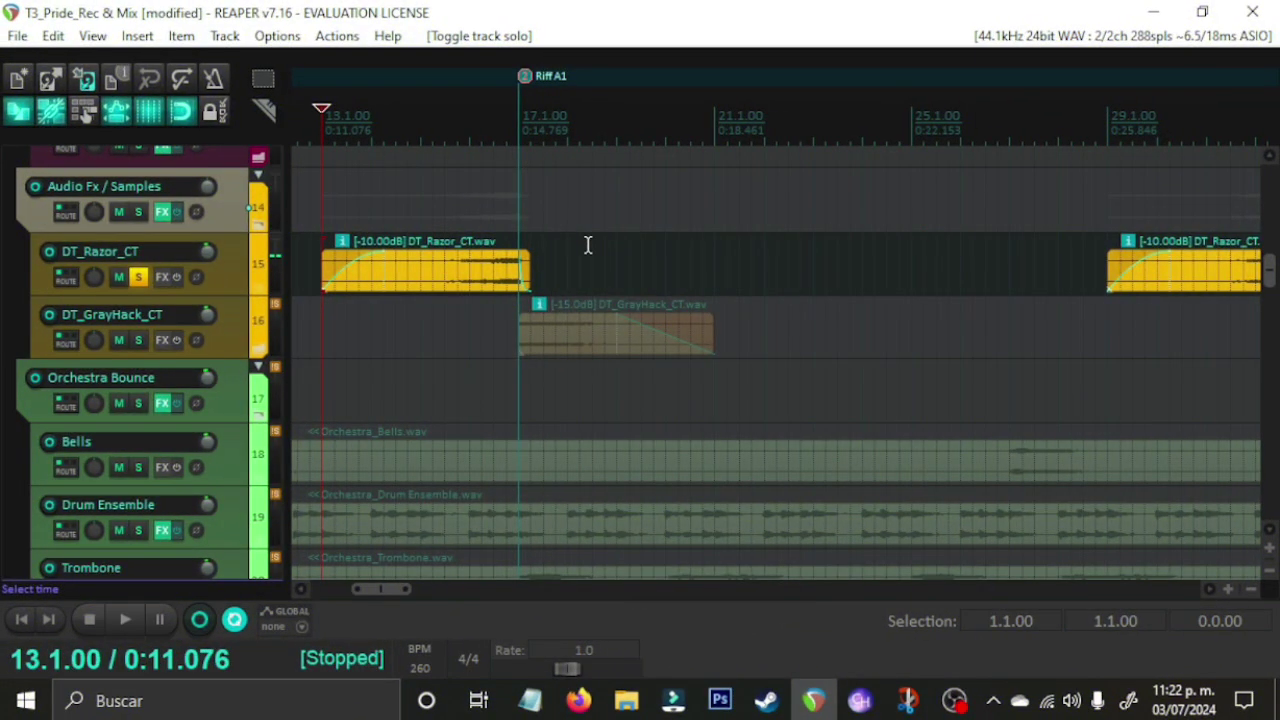
# Step: Switch the solo to the DT_GrayHack_CT track and play its sample from just before the Riff A1 marker
pyautogui.click(139, 340)
pyautogui.click(139, 277)
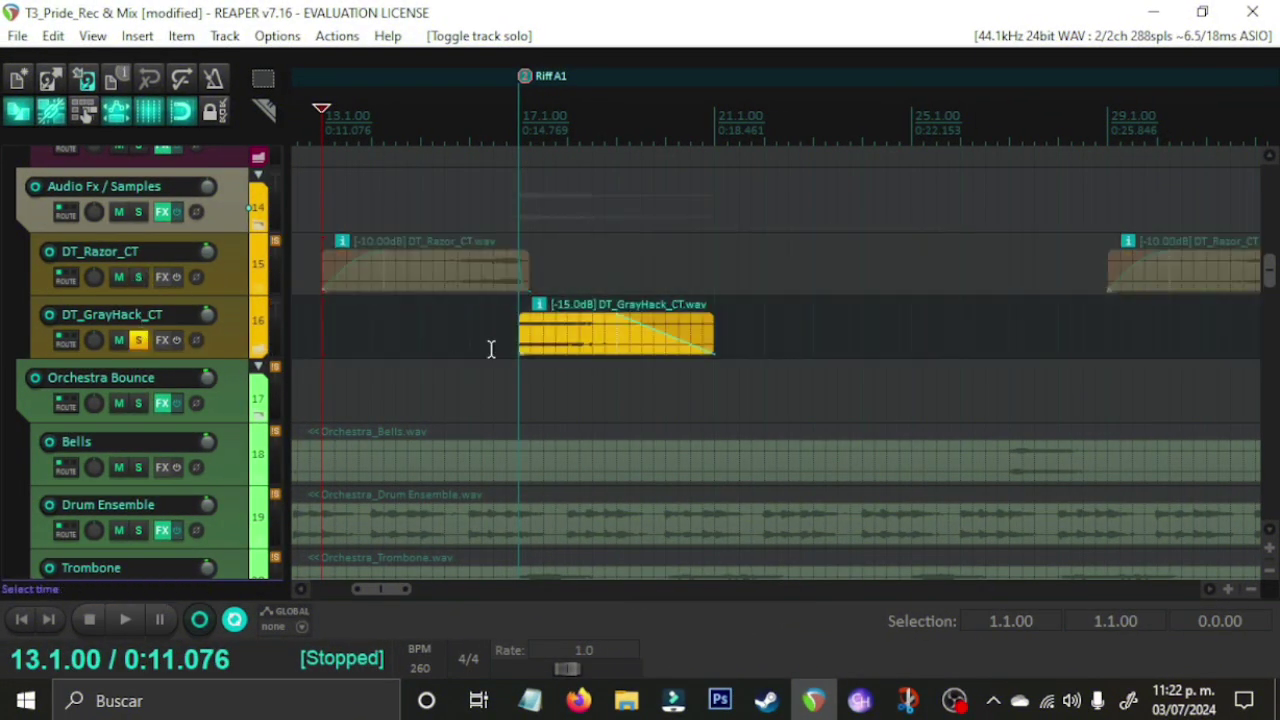
pyautogui.click(503, 353)
pyautogui.press('space')
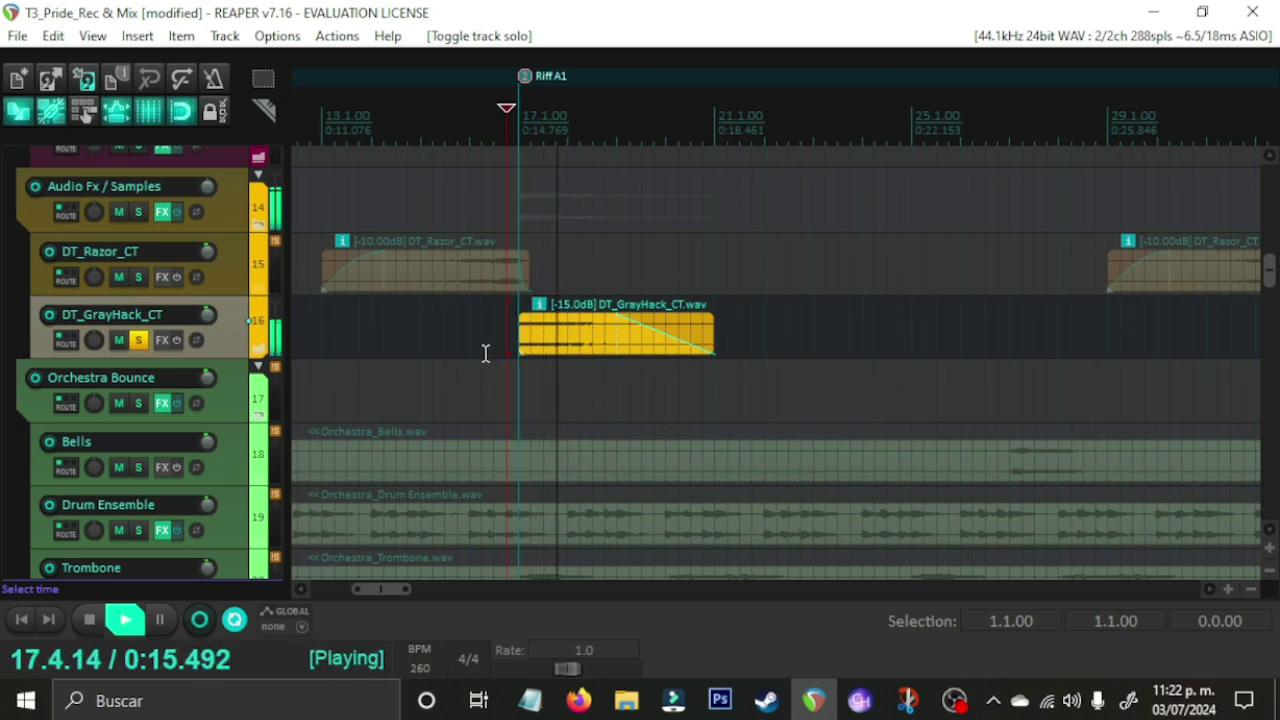
pyautogui.press('space')
# Step: Solo the Audio Fx / Samples folder track instead of DT_GrayHack_CT and play both samples together from 14.3.00
pyautogui.click(395, 353)
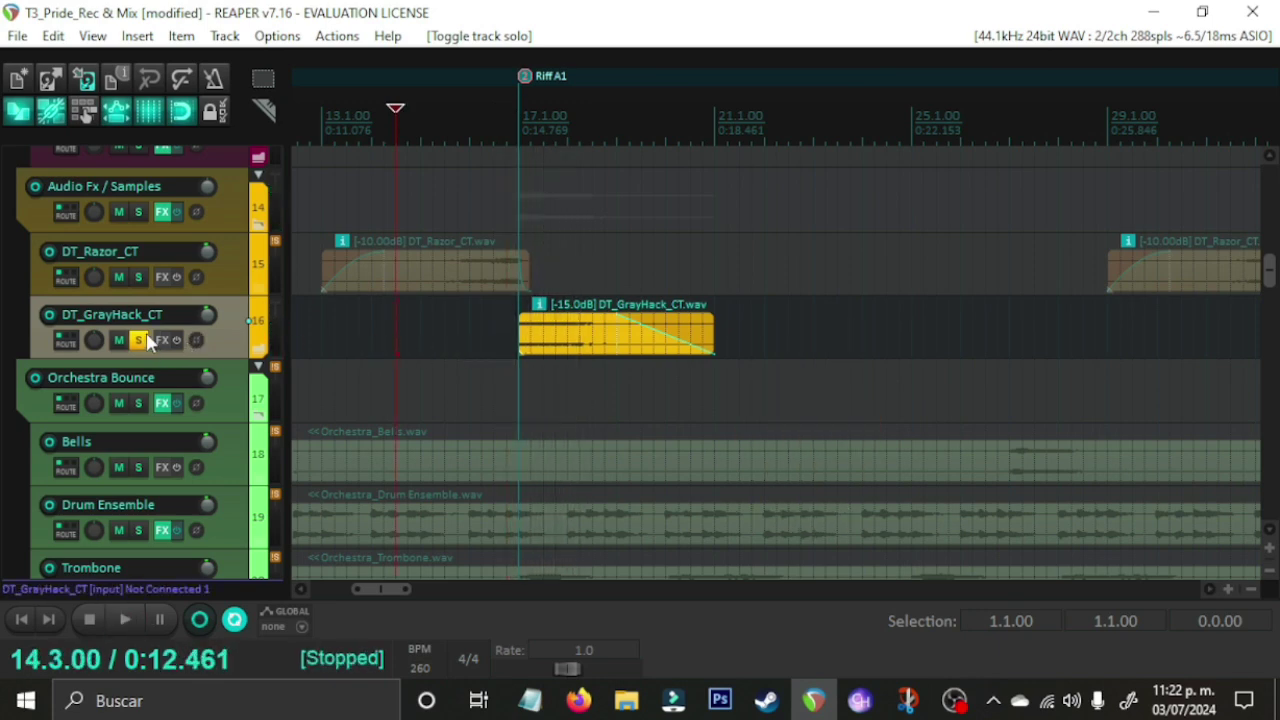
pyautogui.click(138, 212)
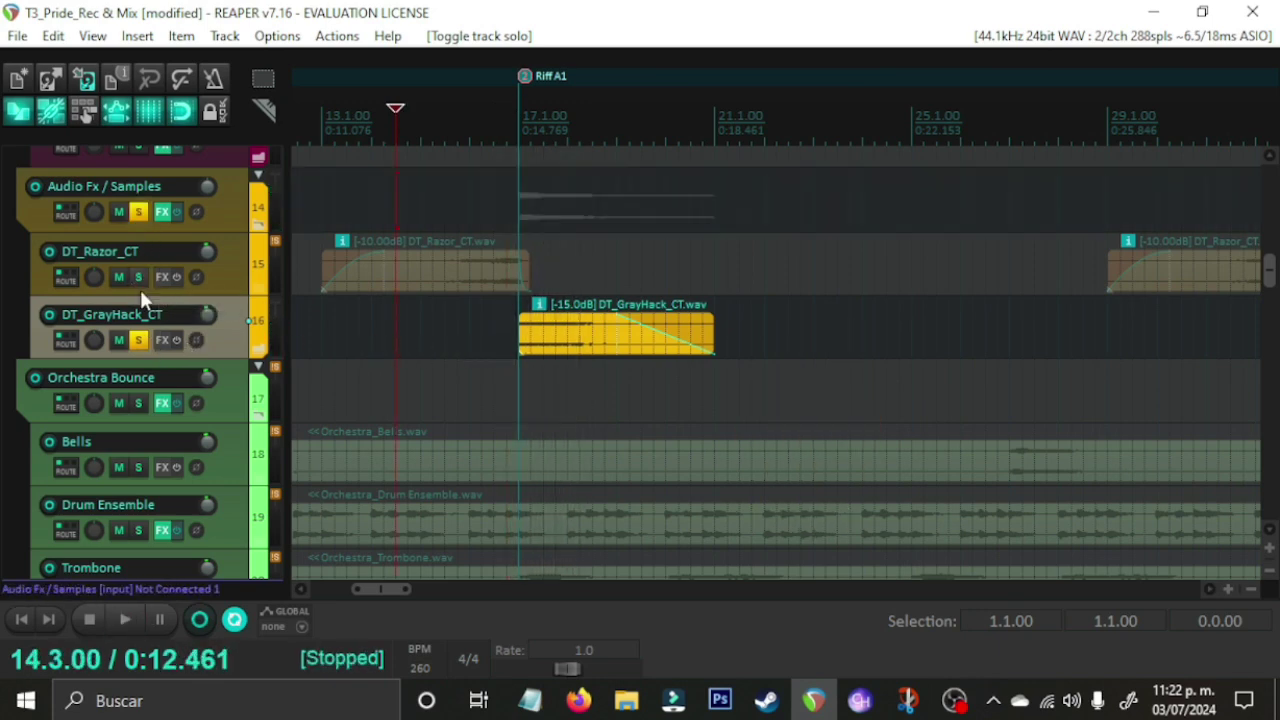
pyautogui.click(140, 340)
pyautogui.press('space')
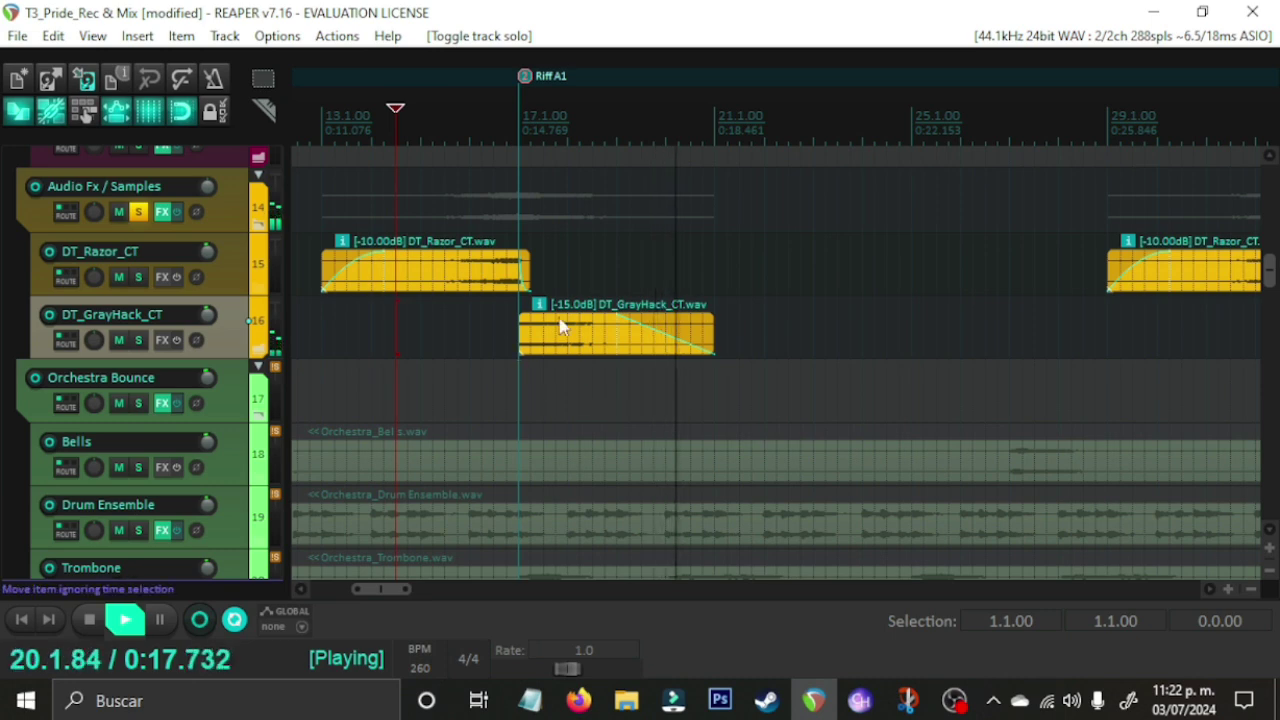
pyautogui.scroll(-2, 720, 380)
pyautogui.scroll(2, 680, 403)
pyautogui.press('space')
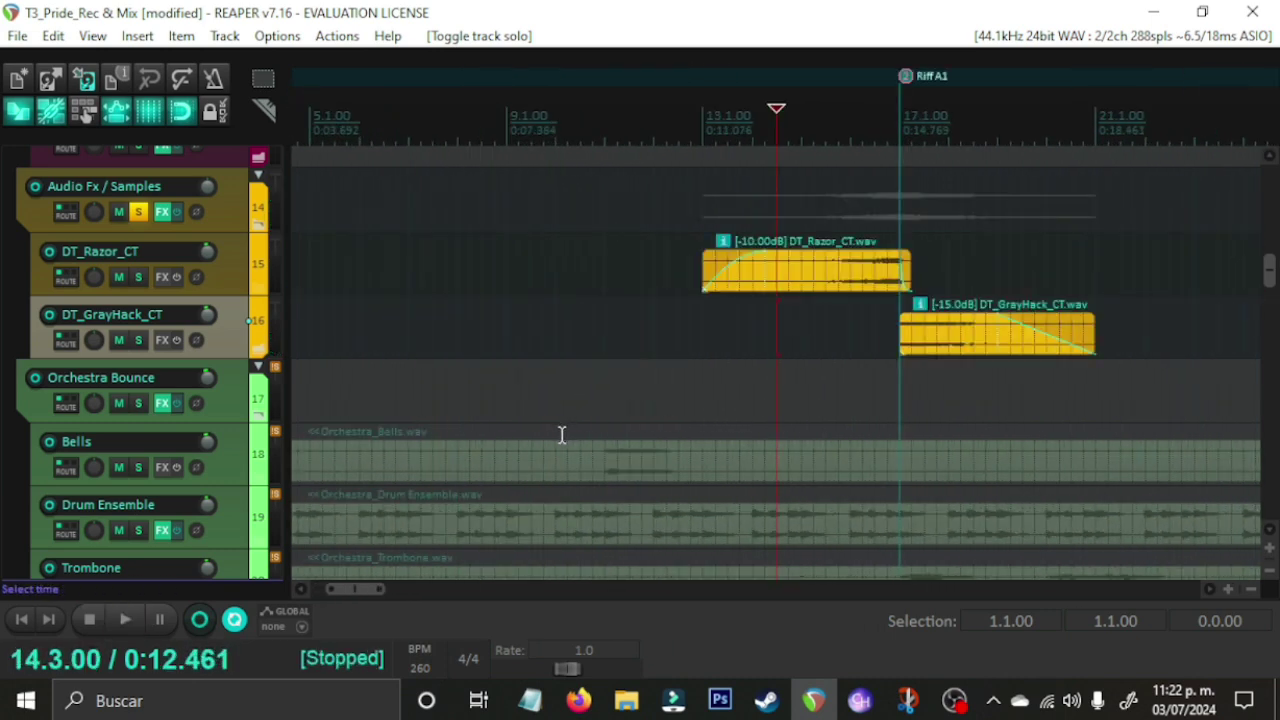
# Step: Solo only the Orchestra Bounce folder track and play it from 14.3.00 through the transition into Riff A1
pyautogui.scroll(1, 575, 440)
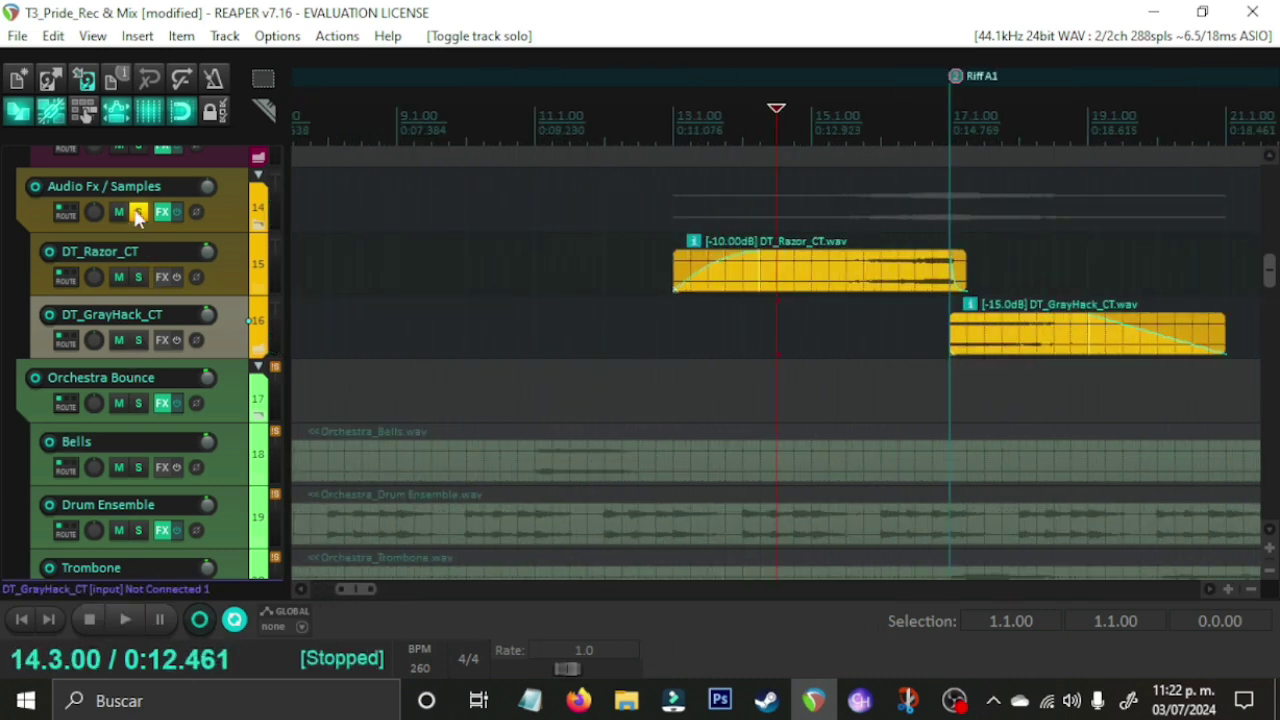
pyautogui.scroll(10, 5, 323)
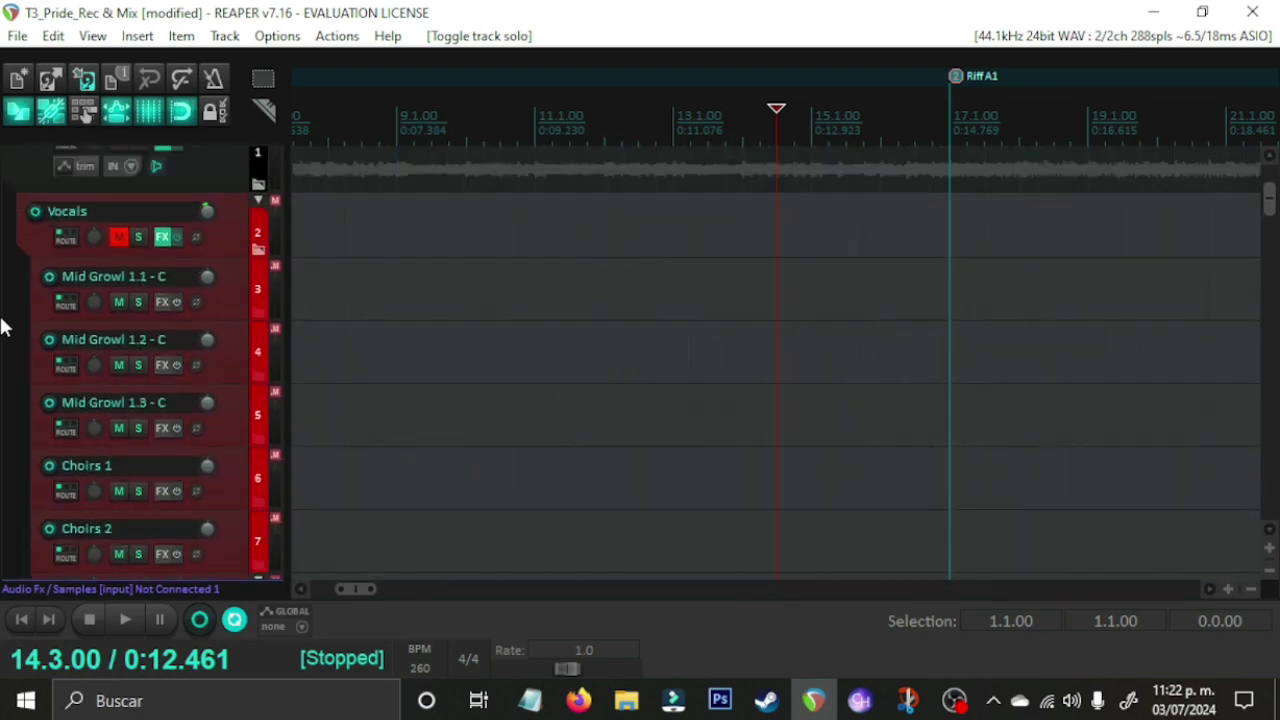
pyautogui.scroll(-10, 5, 330)
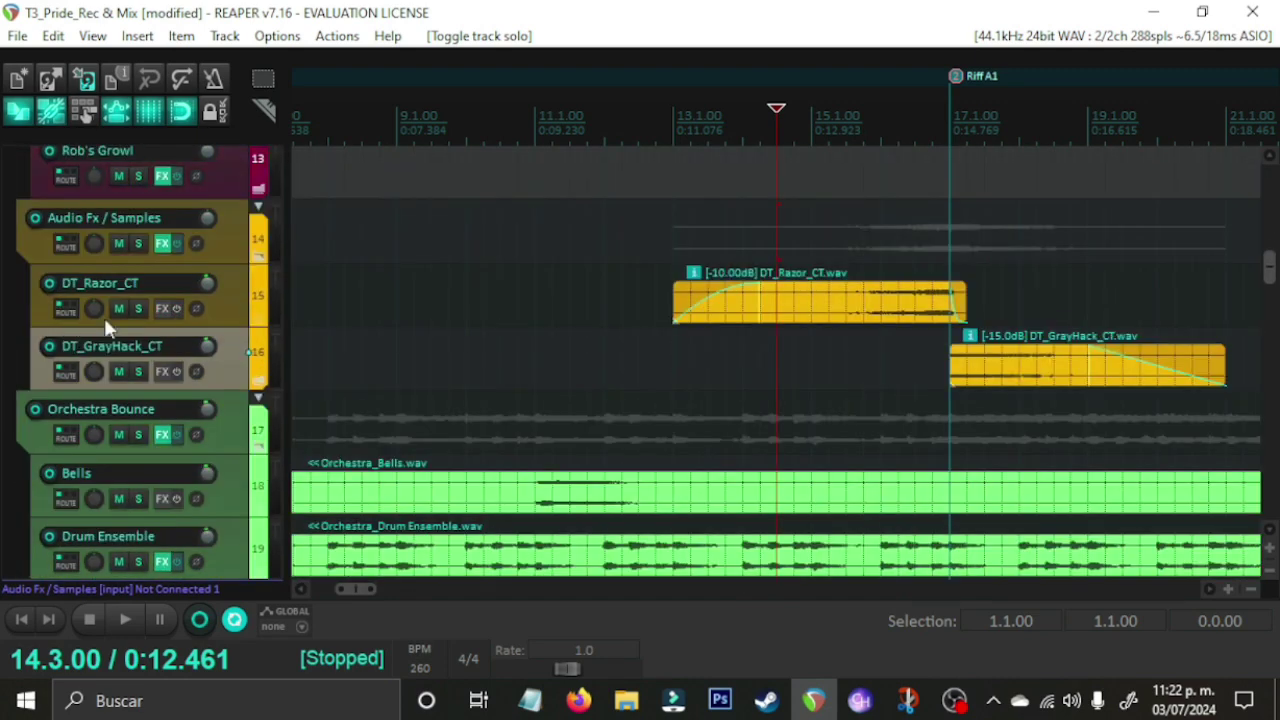
pyautogui.click(138, 244)
pyautogui.click(138, 435)
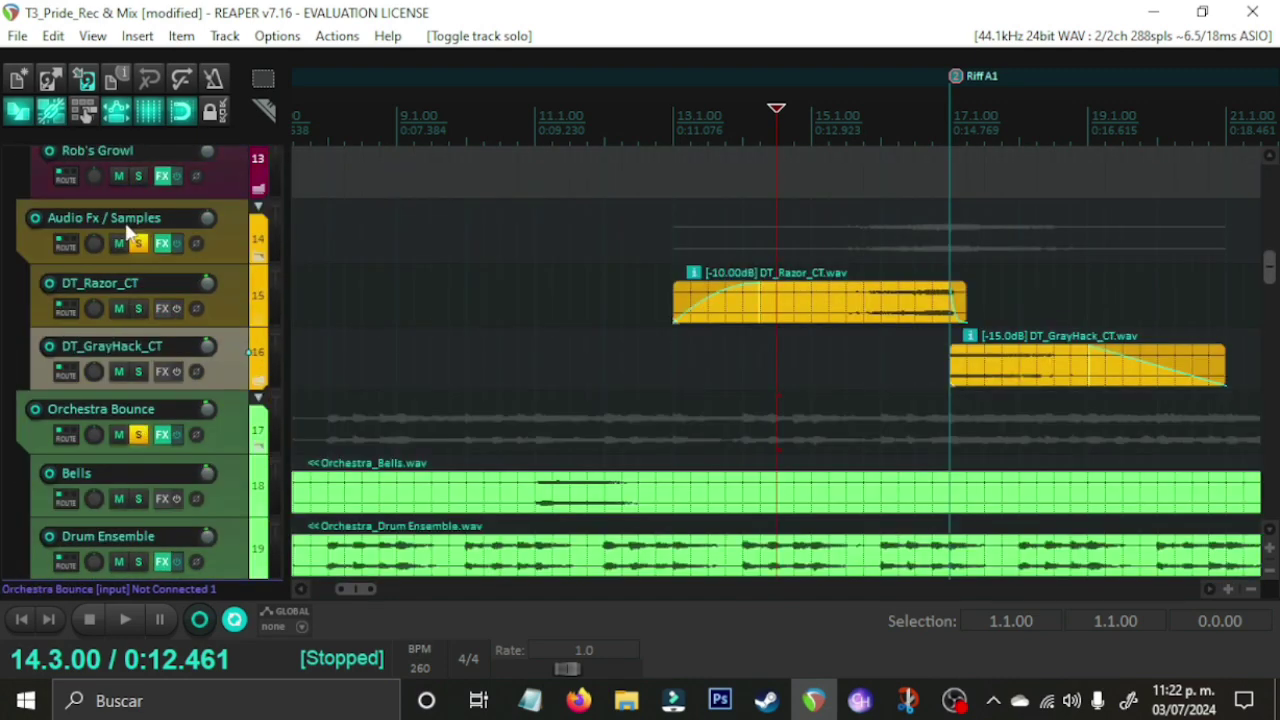
pyautogui.click(138, 244)
pyautogui.scroll(-1, 29, 286)
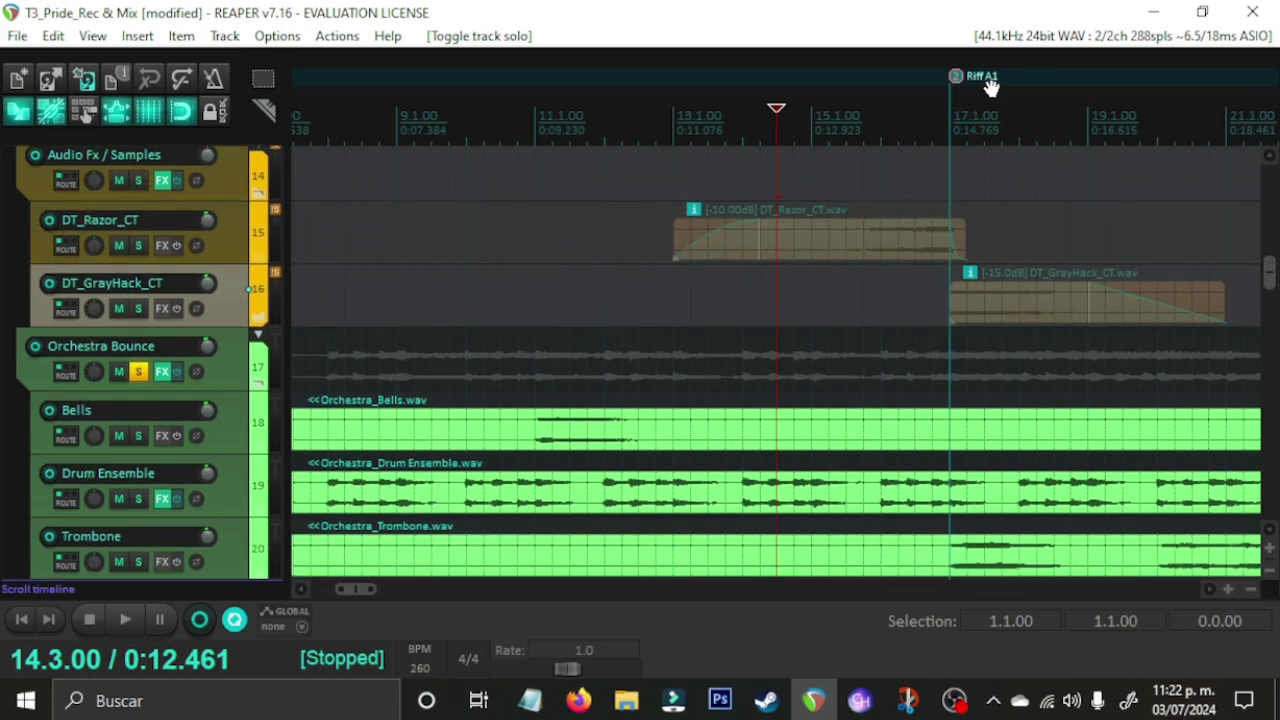
pyautogui.press('space')
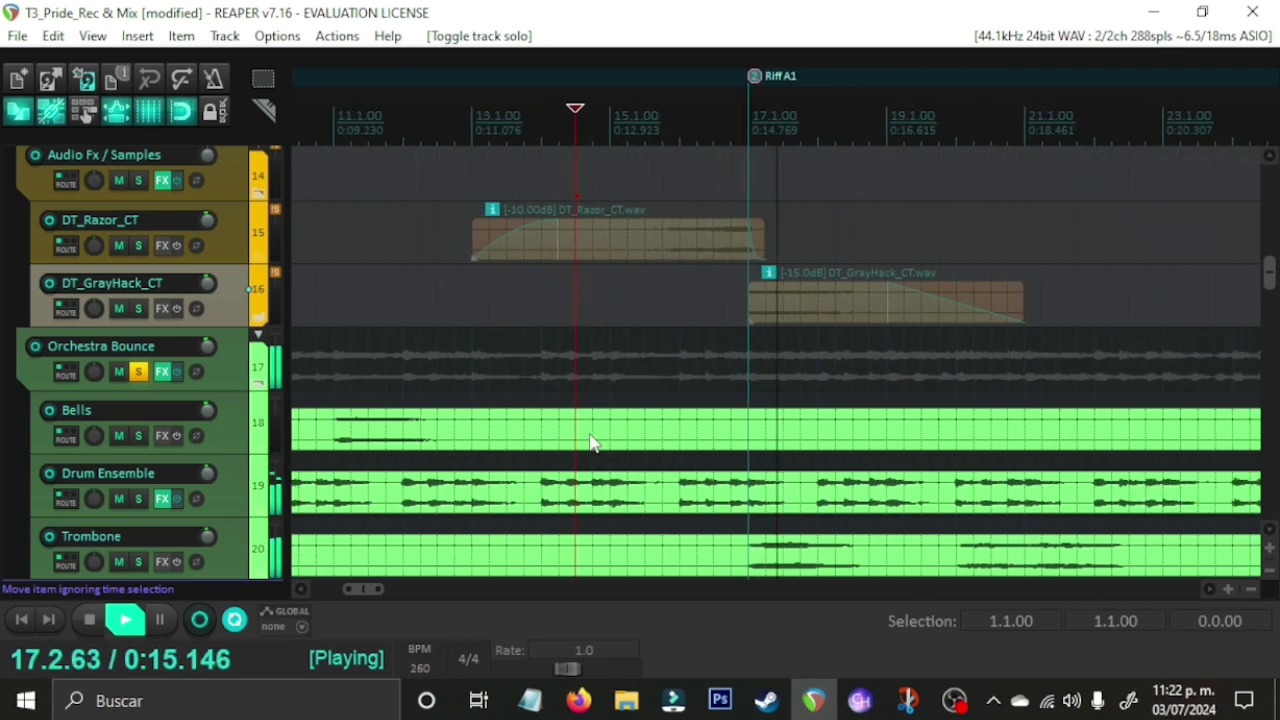
pyautogui.press('space')
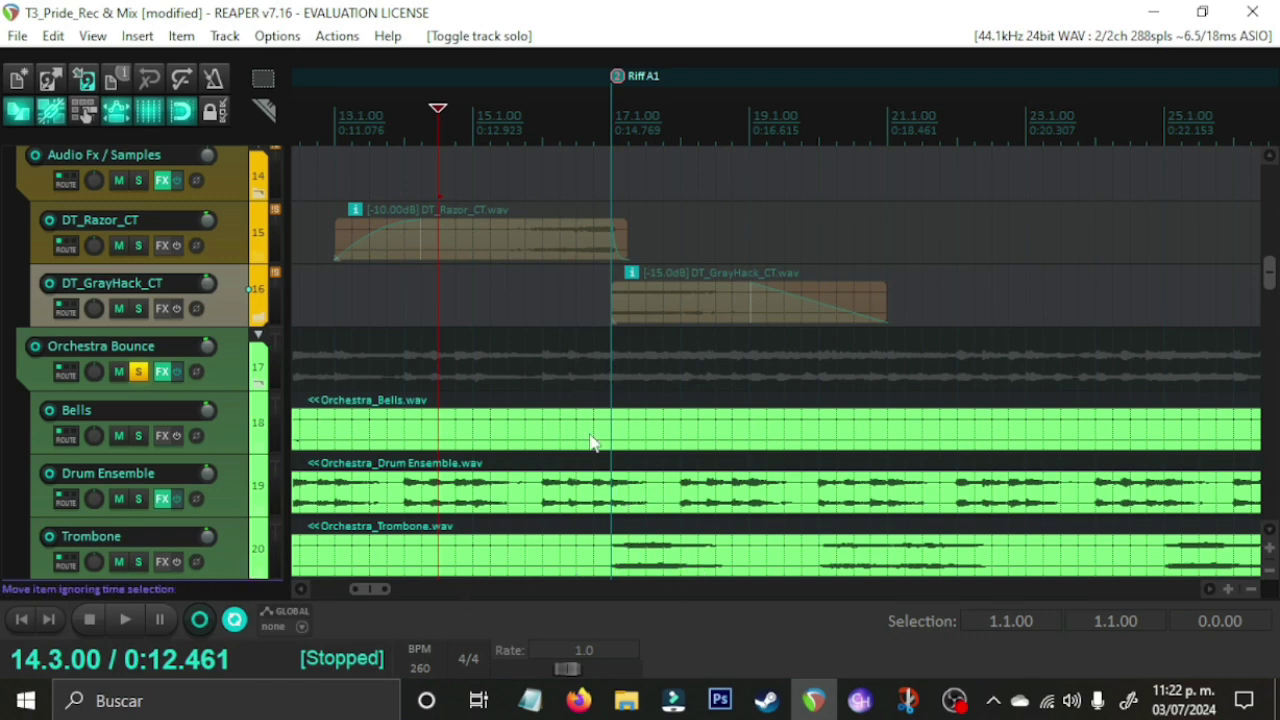
# Step: Replay the soloed orchestra from 16.1.00, just before Riff A1, and stop playback
pyautogui.click(537, 366)
pyautogui.press('space')
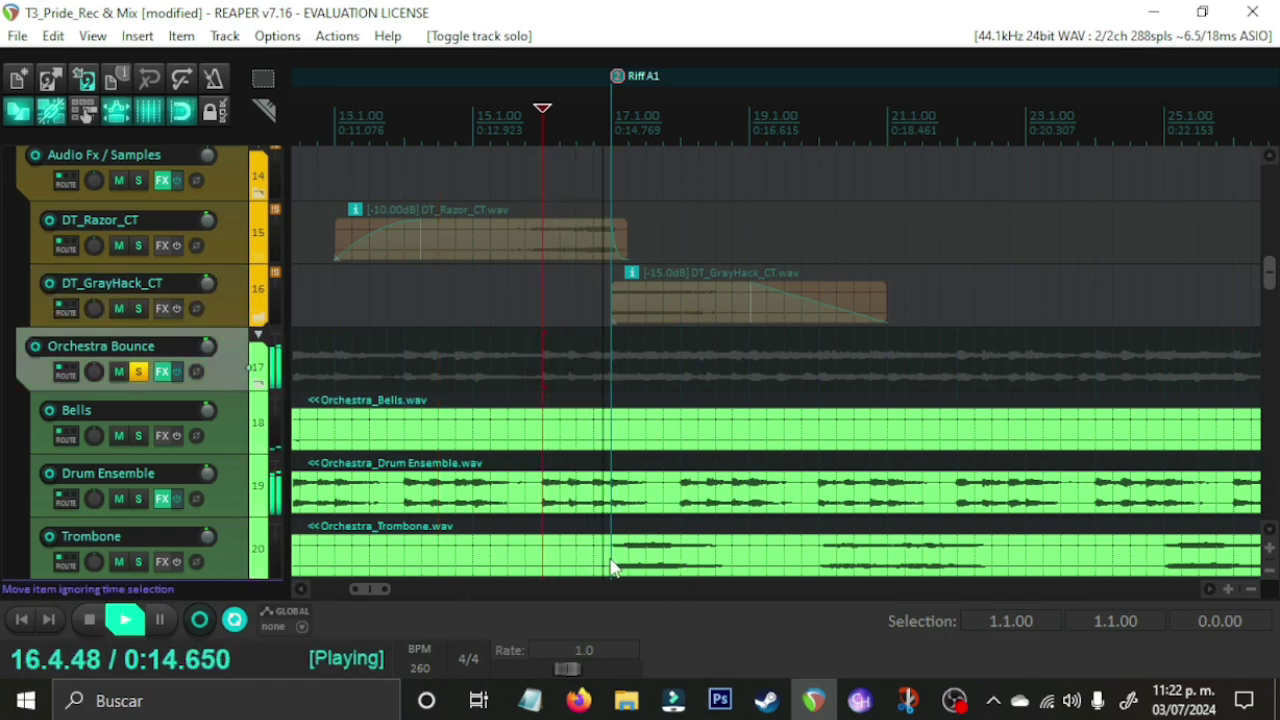
pyautogui.press('space')
# Step: Solo Audio Fx / Samples together with Orchestra Bounce and play both from 14.2.00 into Riff A1
pyautogui.click(424, 323)
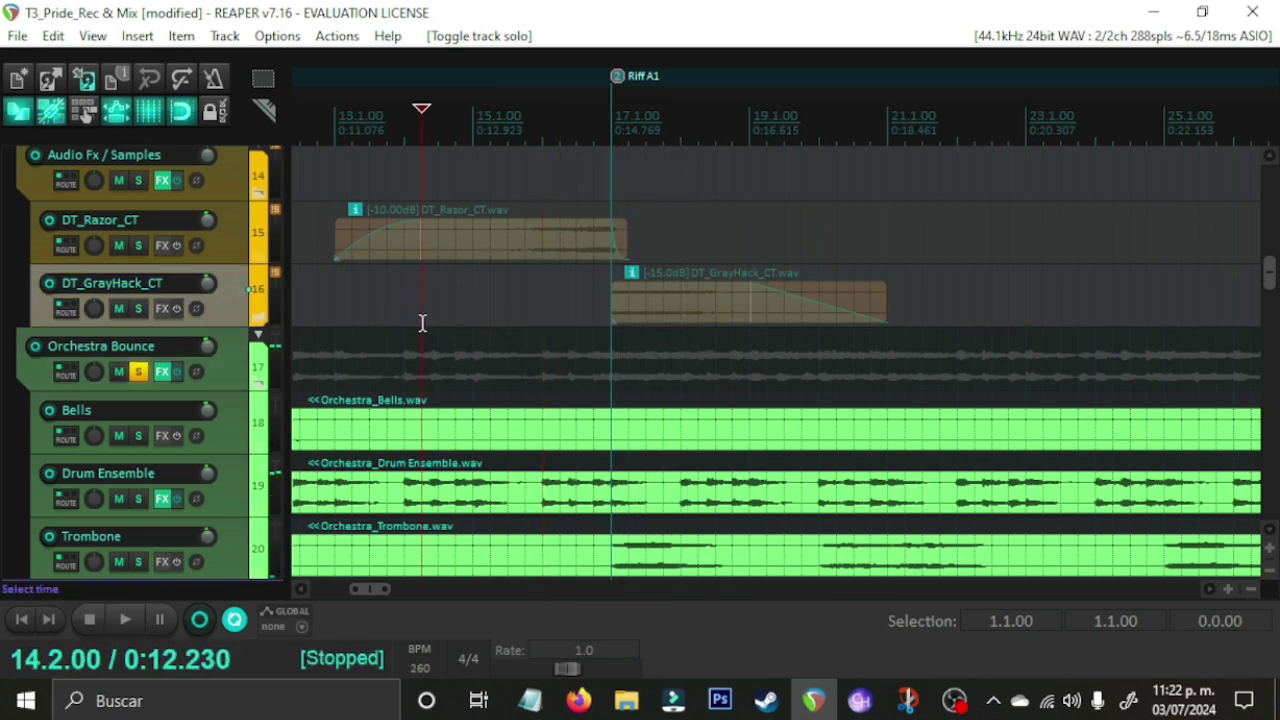
pyautogui.click(139, 181)
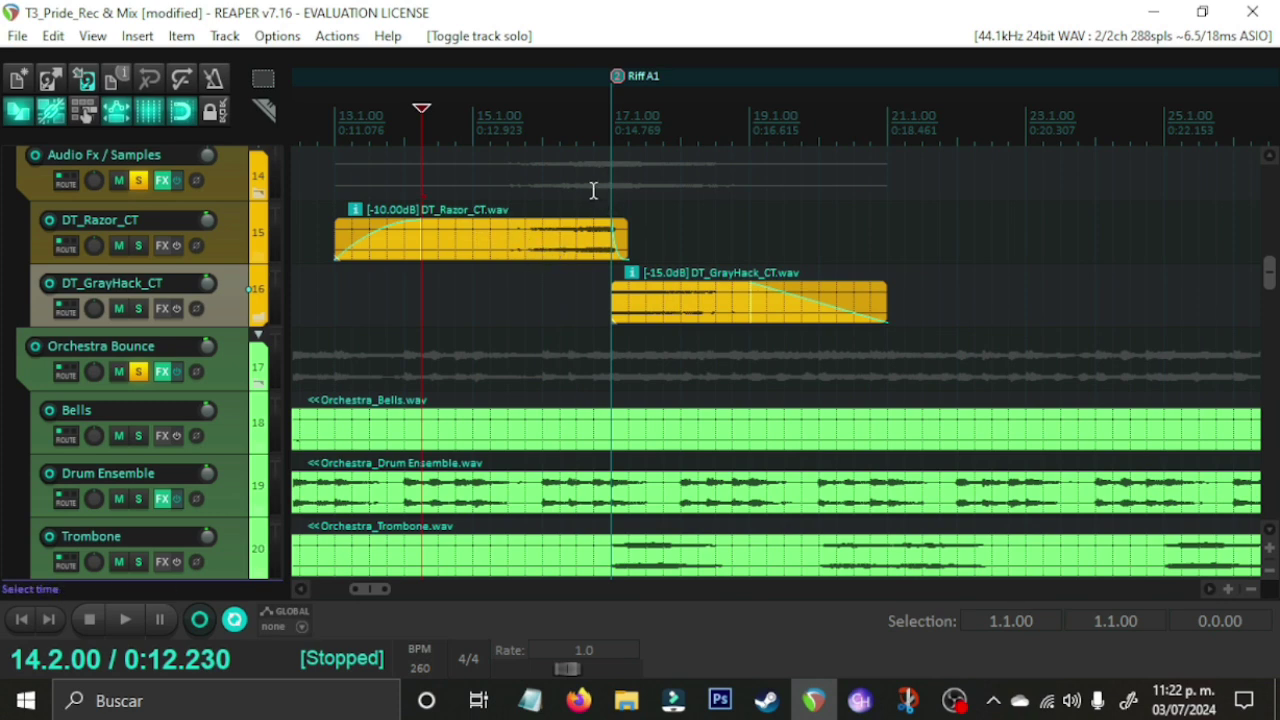
pyautogui.press('space')
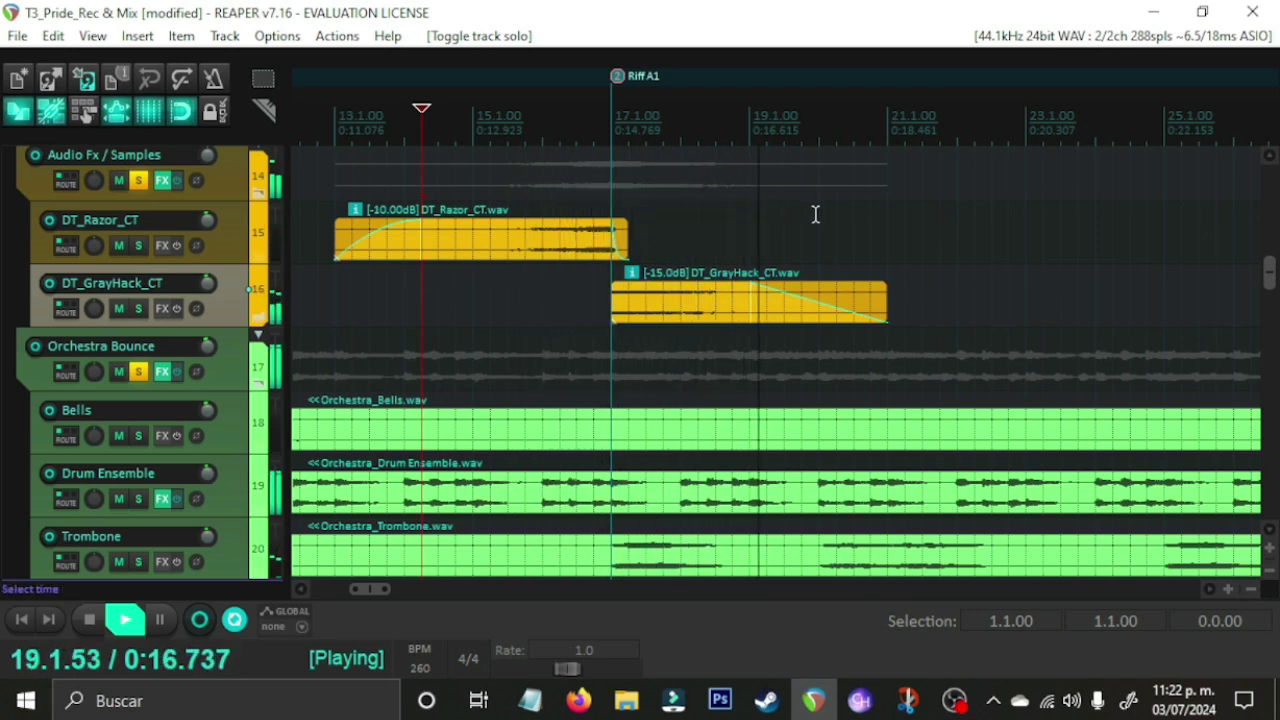
pyautogui.hscroll(2, 815, 214)
pyautogui.press('space')
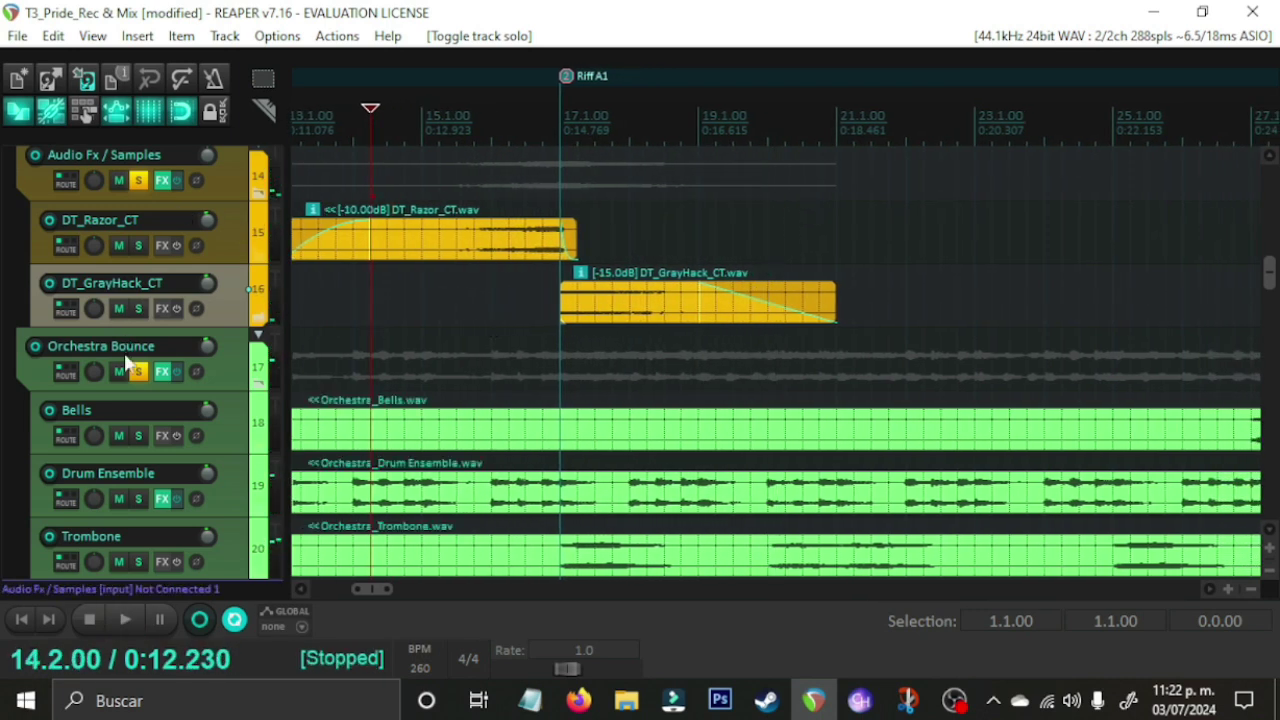
# Step: Unsolo Audio Fx / Samples and Orchestra Bounce and play the full mix from 14.2.00 into Riff A1
pyautogui.click(138, 180)
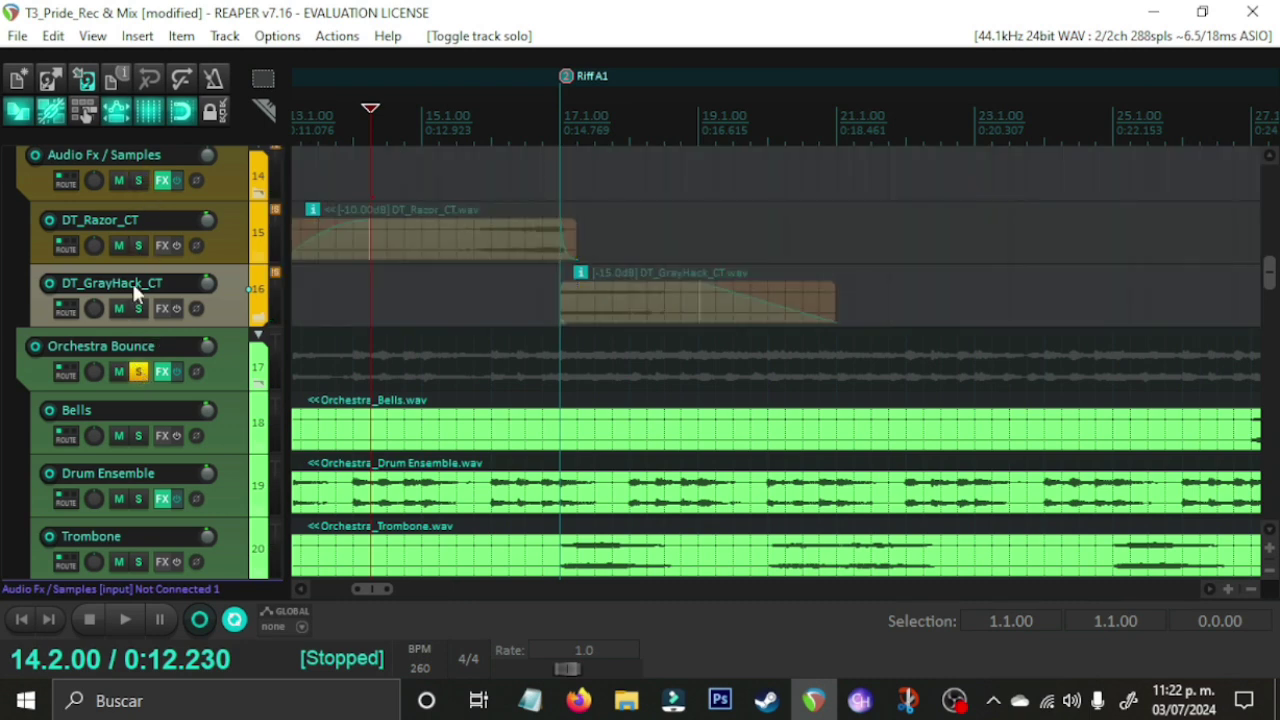
pyautogui.click(139, 372)
pyautogui.press('space')
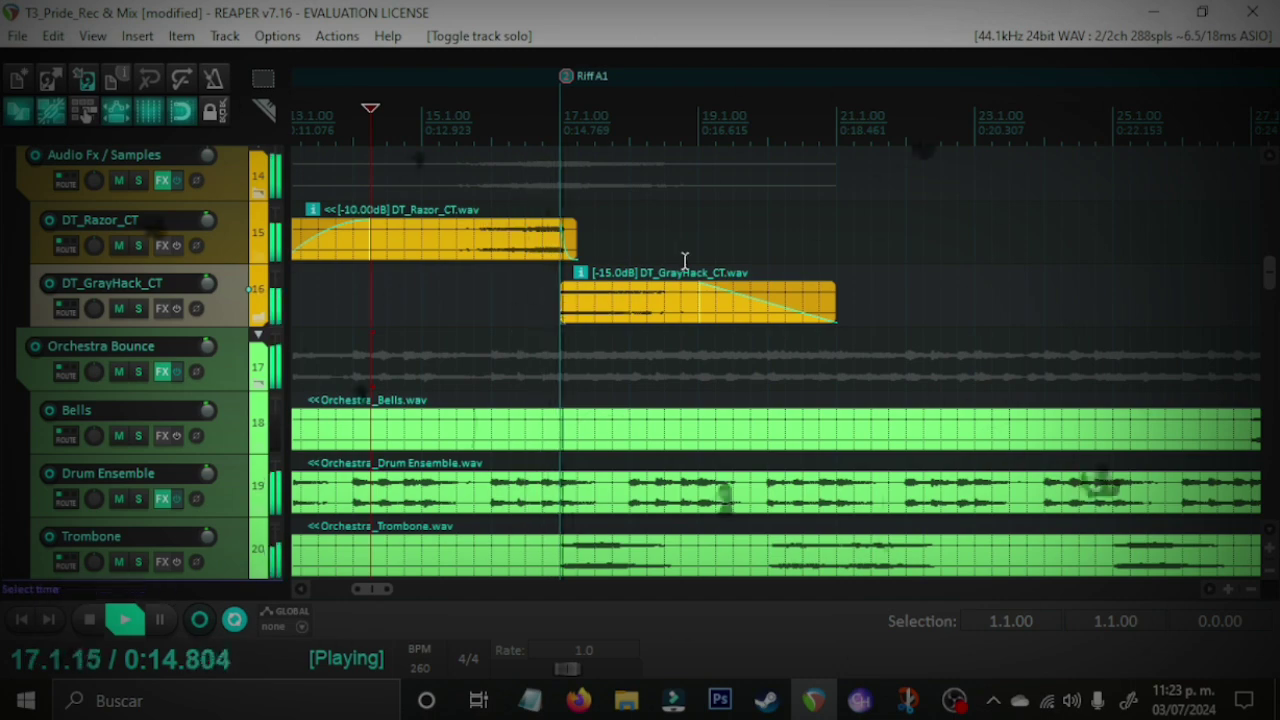
pyautogui.scroll(-6, 684, 308)
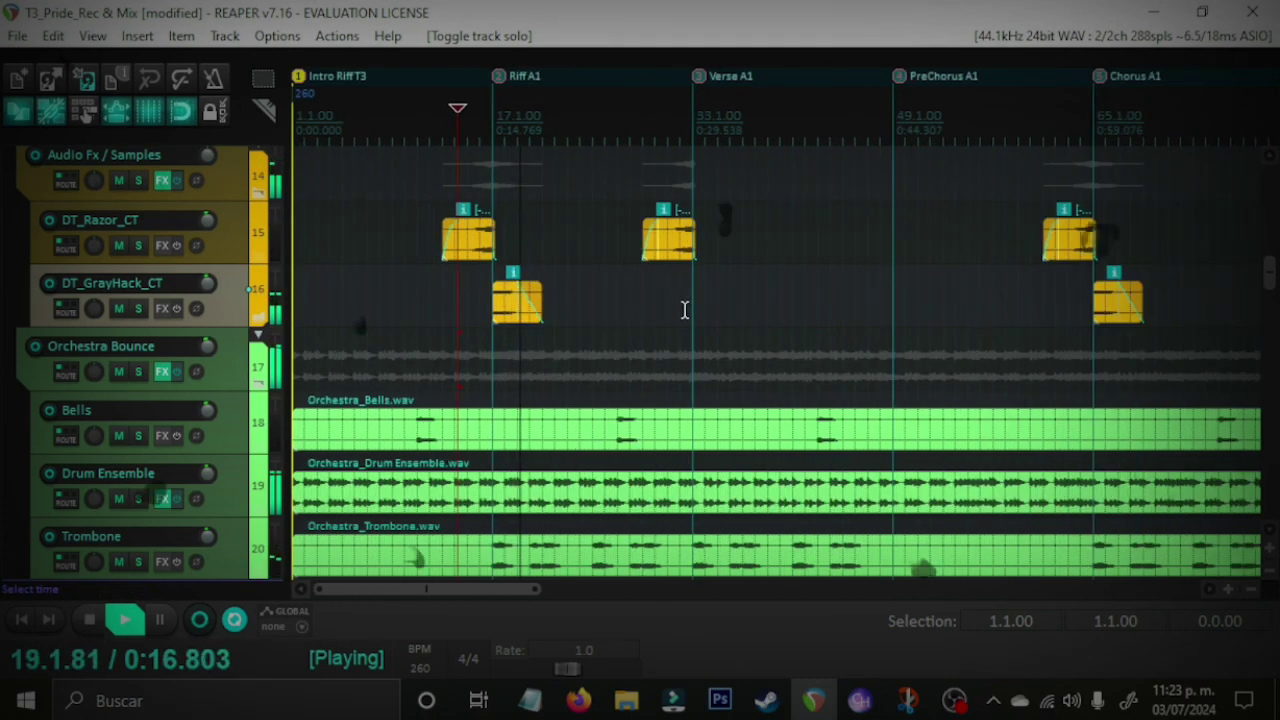
pyautogui.press('space')
# Step: Place the edit cursor at 250.4.00, within the last DT_Razor_CT sample before the Silence marker
pyautogui.scroll(-2, 840, 303)
pyautogui.scroll(6, 760, 310)
pyautogui.scroll(-2, 948, 211)
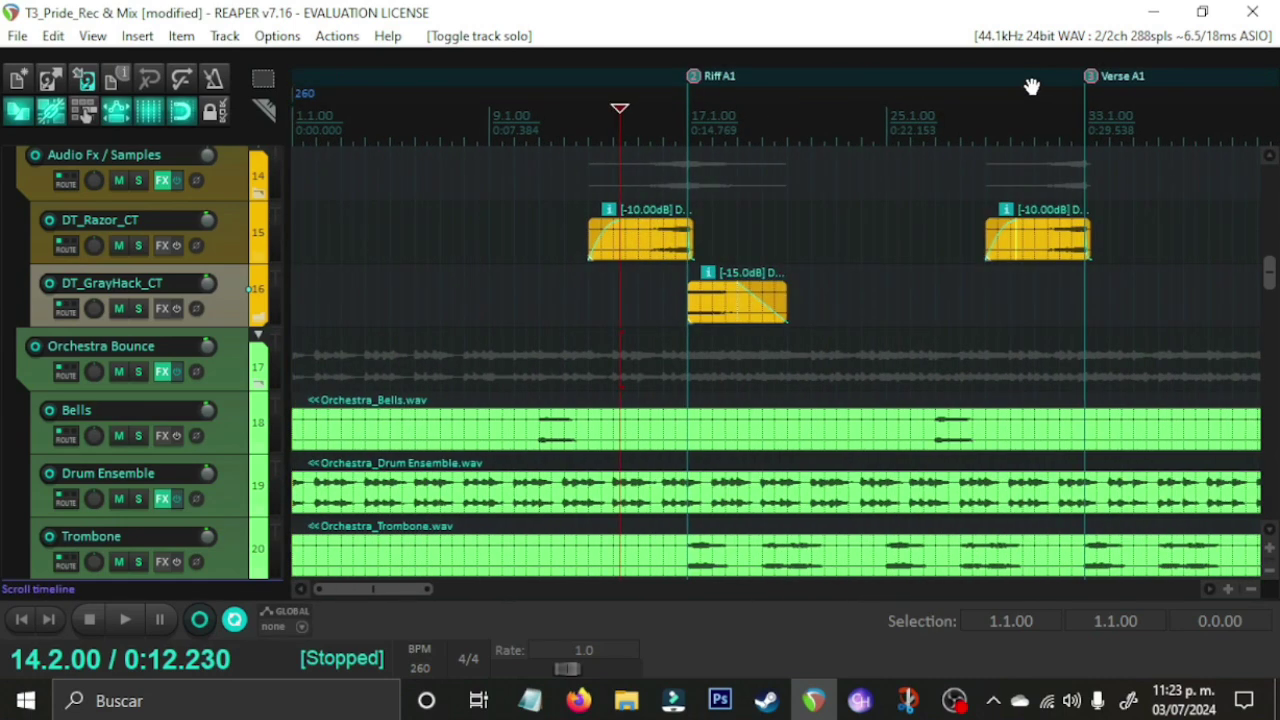
pyautogui.moveTo(1035, 88); pyautogui.dragTo(828, 253)
pyautogui.moveTo(1068, 82); pyautogui.dragTo(212, 142)
pyautogui.scroll(-5, 588, 307)
pyautogui.scroll(-3, 964, 275)
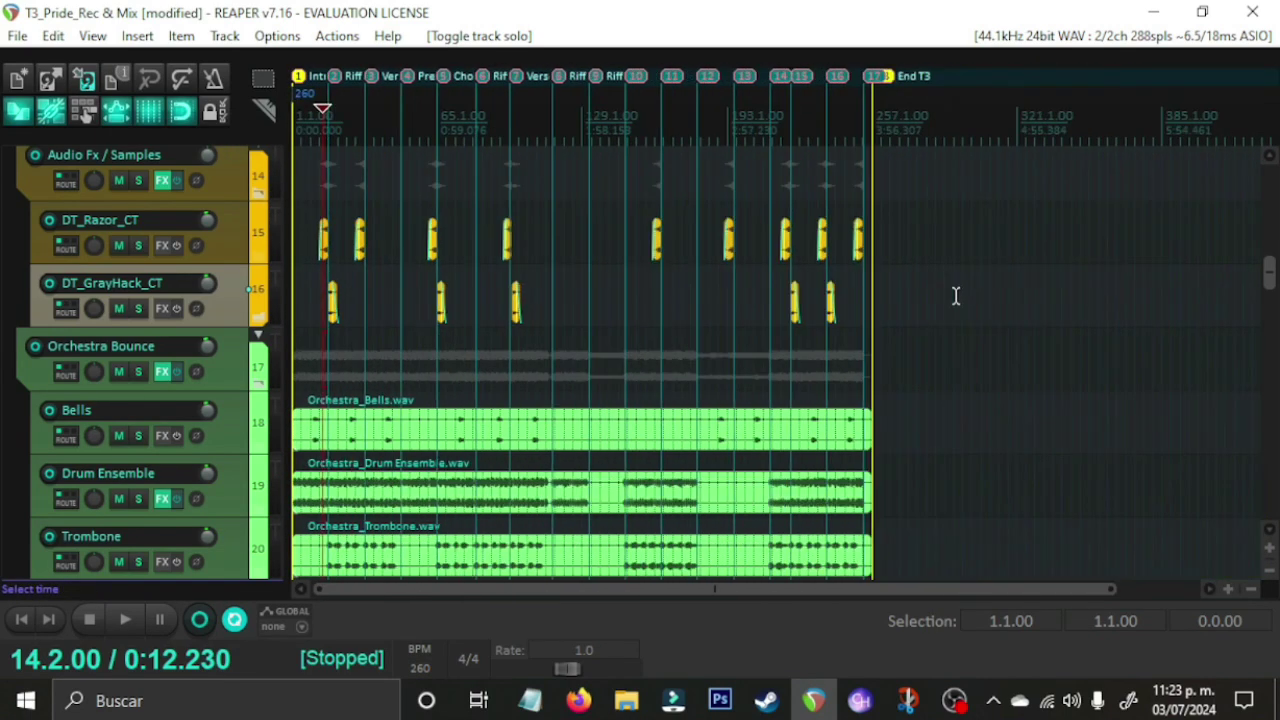
pyautogui.click(849, 342)
pyautogui.scroll(8, 860, 350)
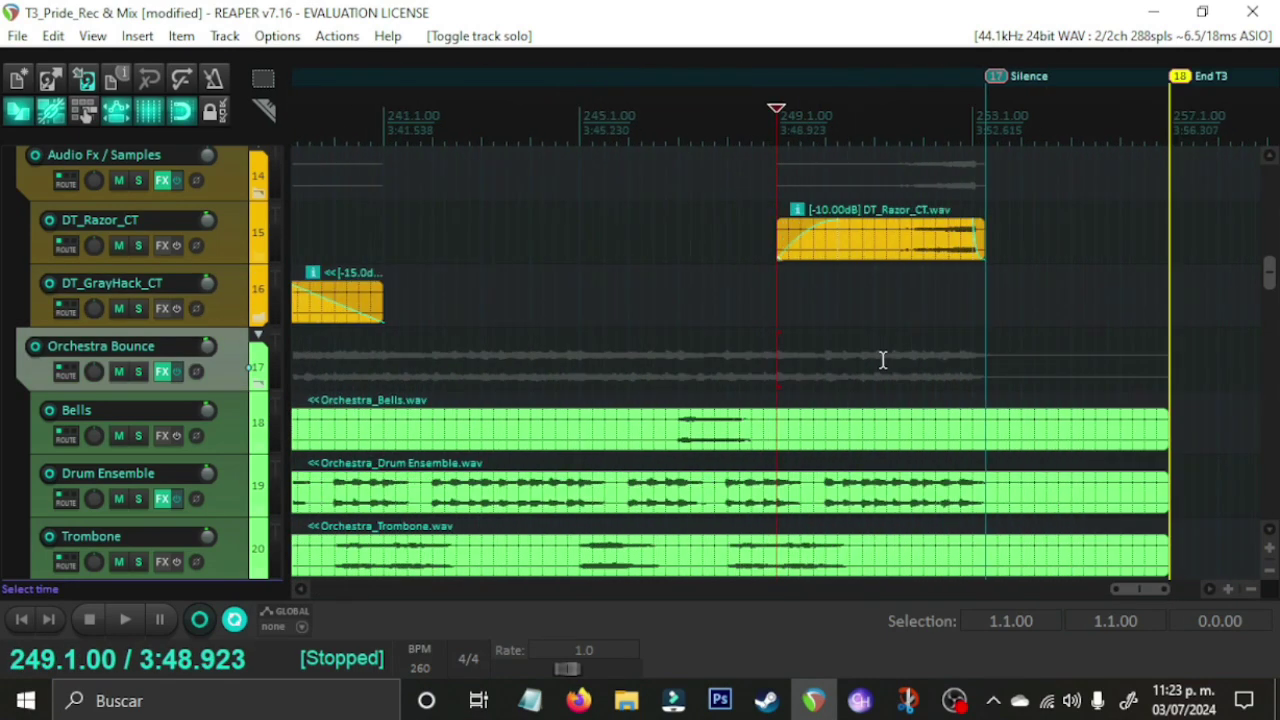
pyautogui.click(958, 254)
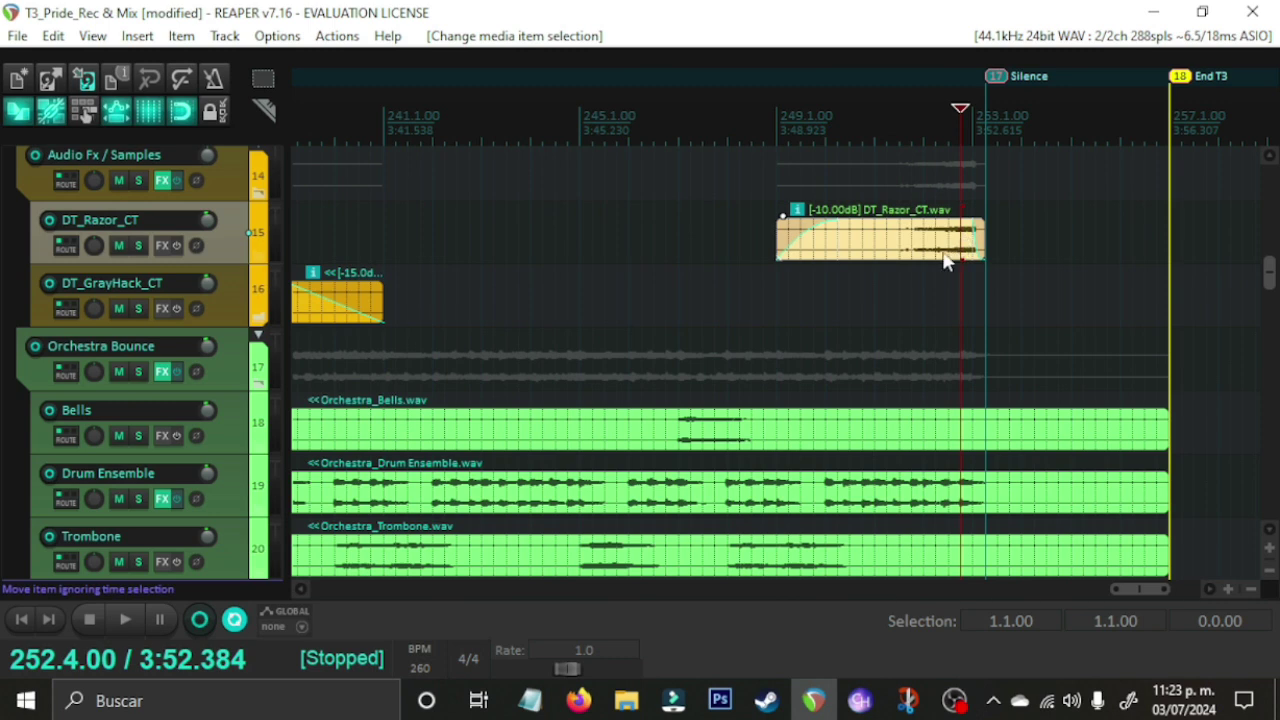
pyautogui.click(861, 296)
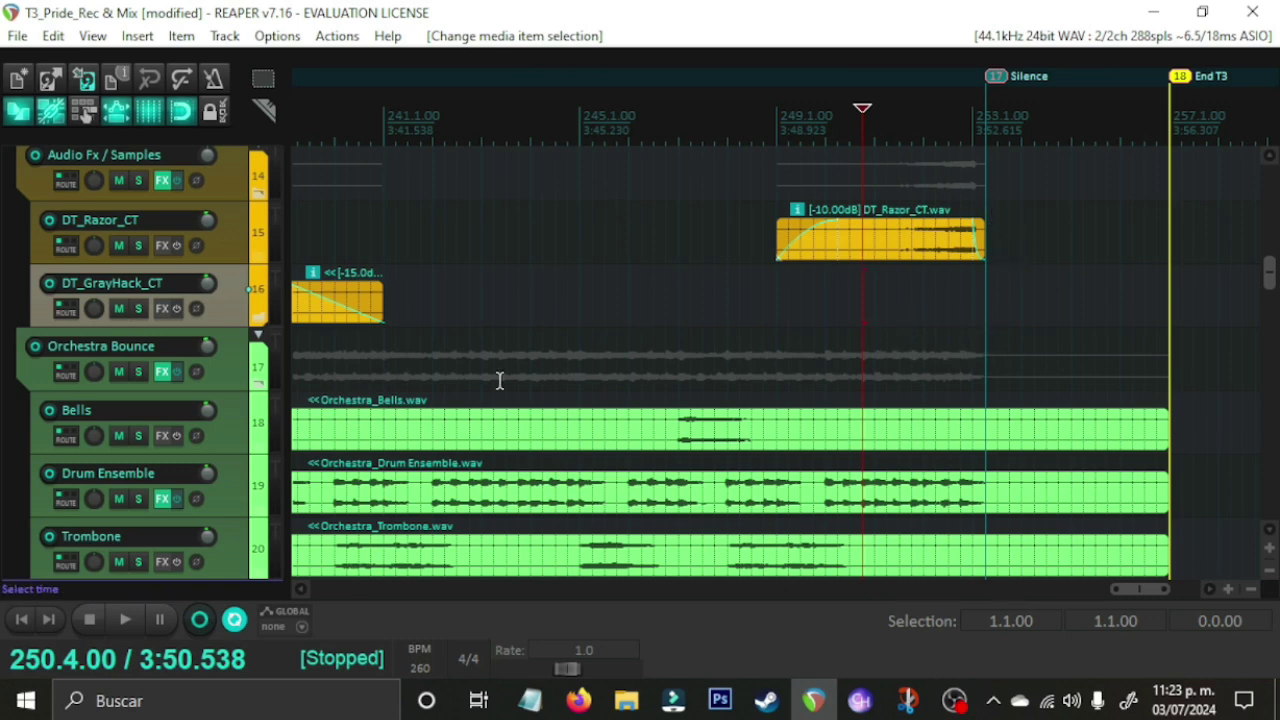
# Step: Play the full mix from 250.4.00 into the Silence section, stop, and briefly replay it from the same position
pyautogui.scroll(1, 5, 403)
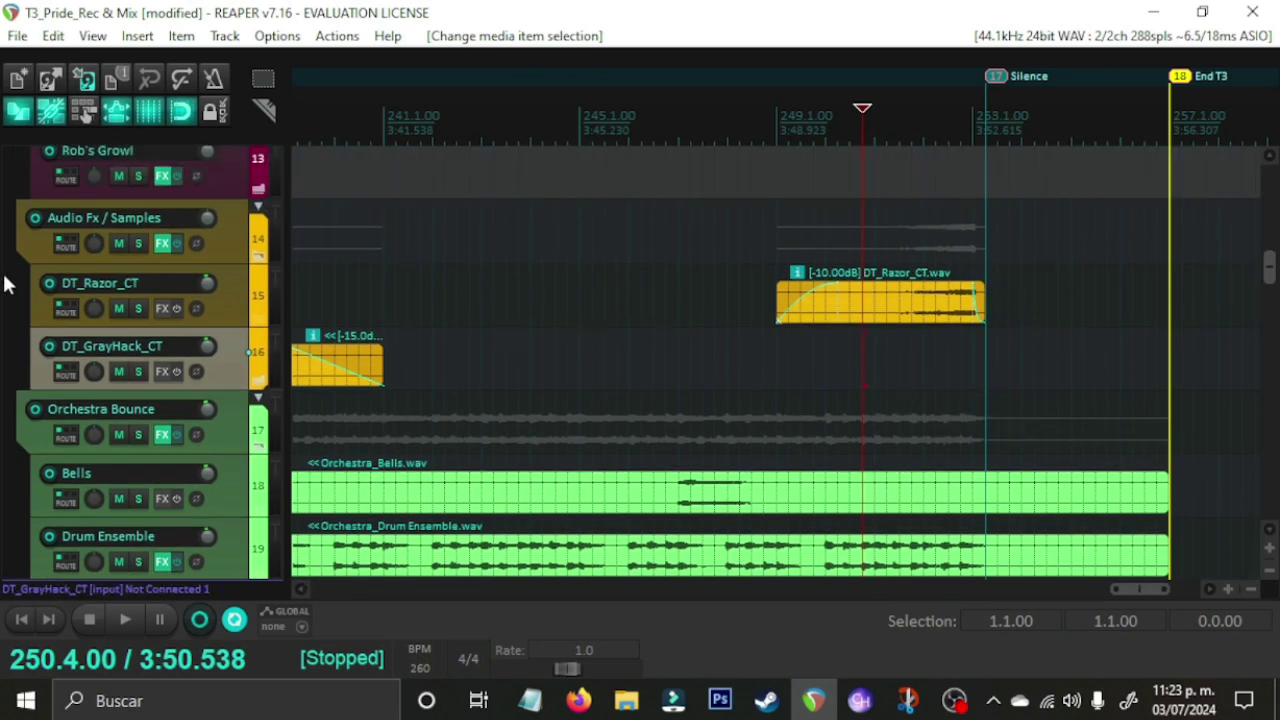
pyautogui.press('space')
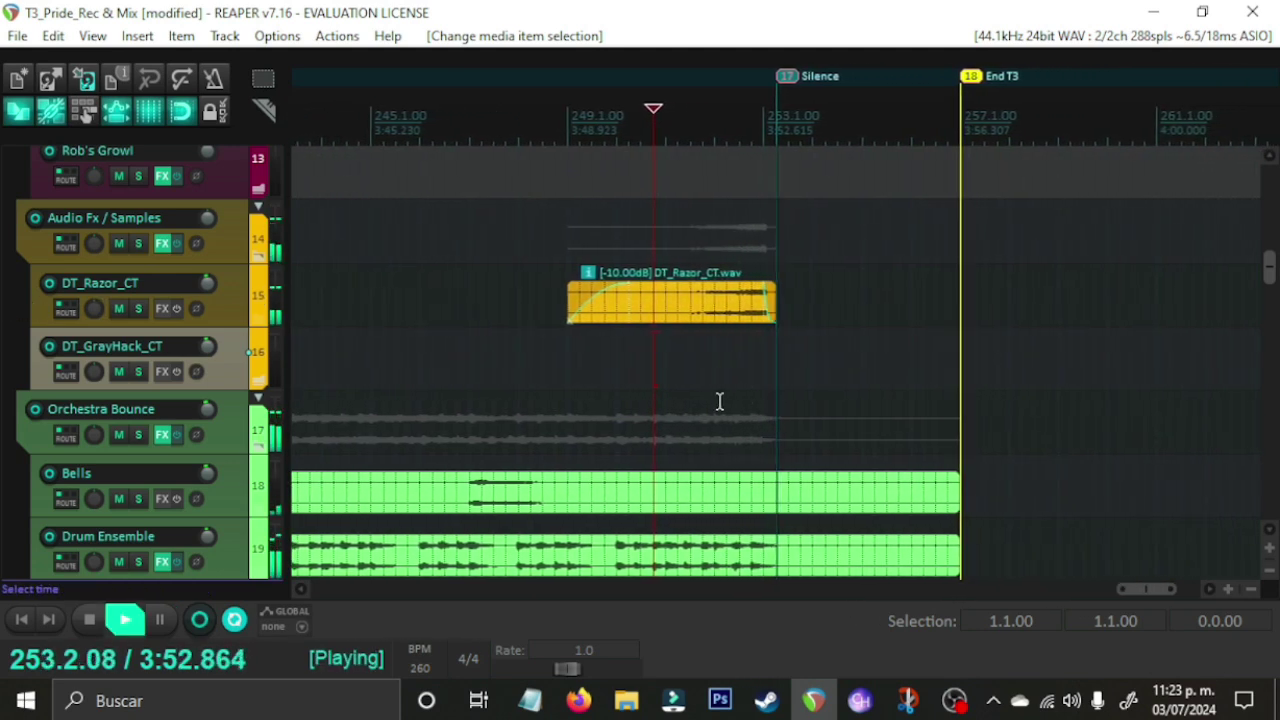
pyautogui.press('space')
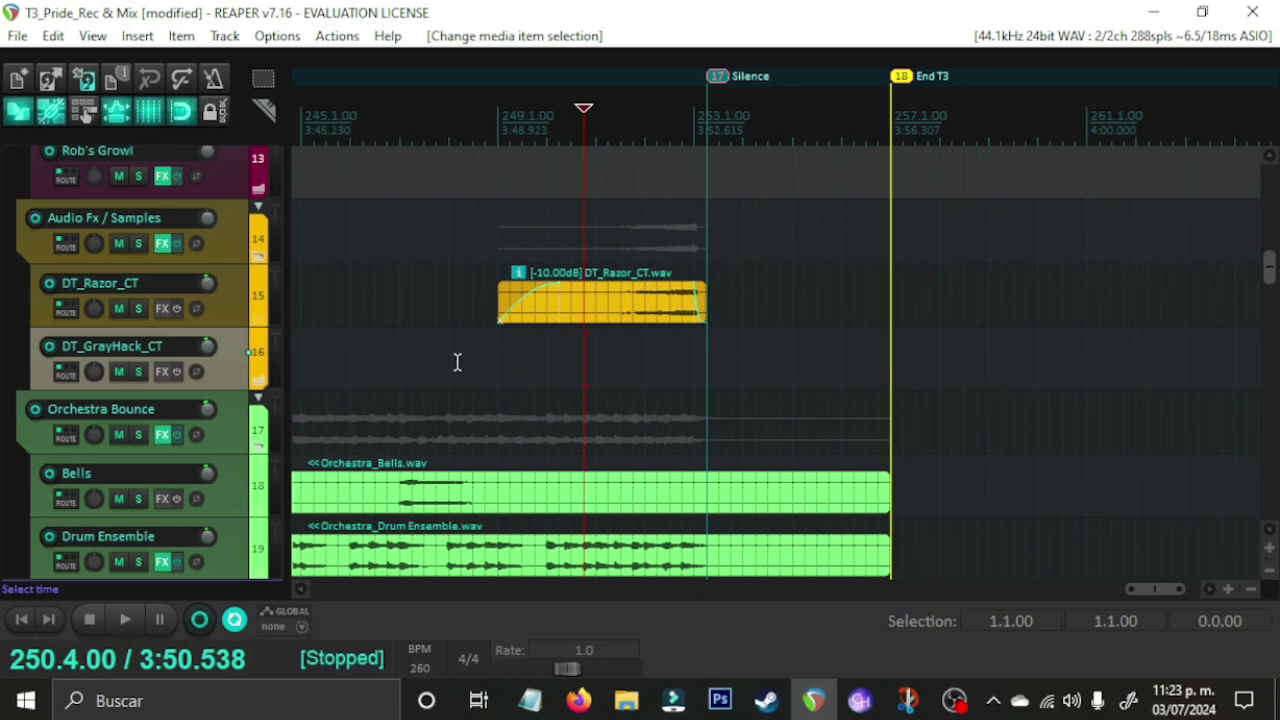
pyautogui.press('space')
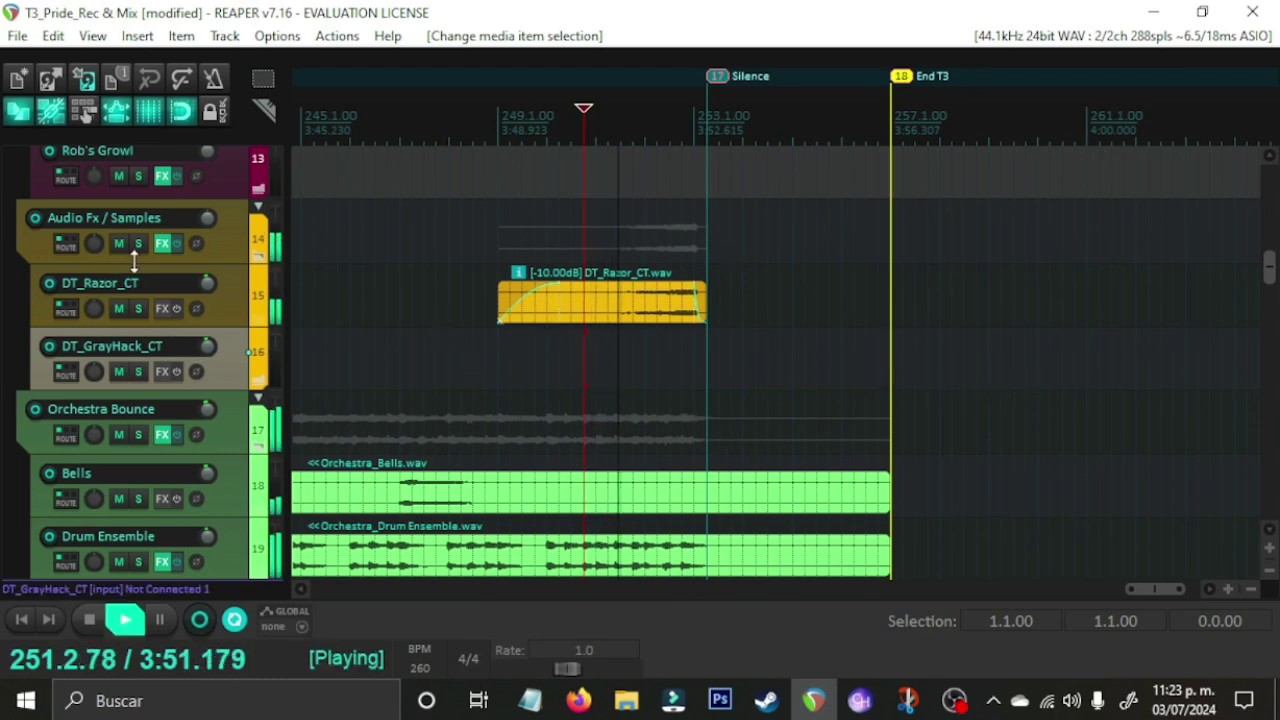
pyautogui.press('space')
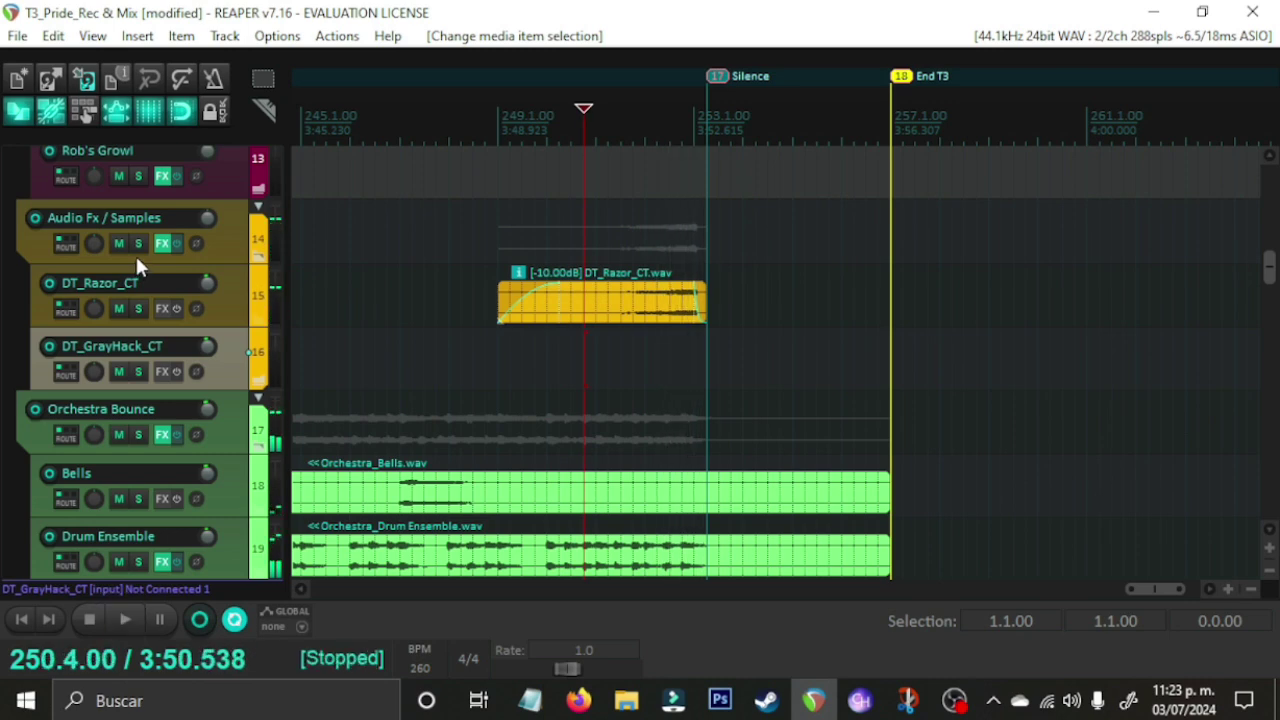
# Step: Mute Audio Fx / Samples, play from 250.4.00 into the Silence section, stop, and unmute the track
pyautogui.click(118, 244)
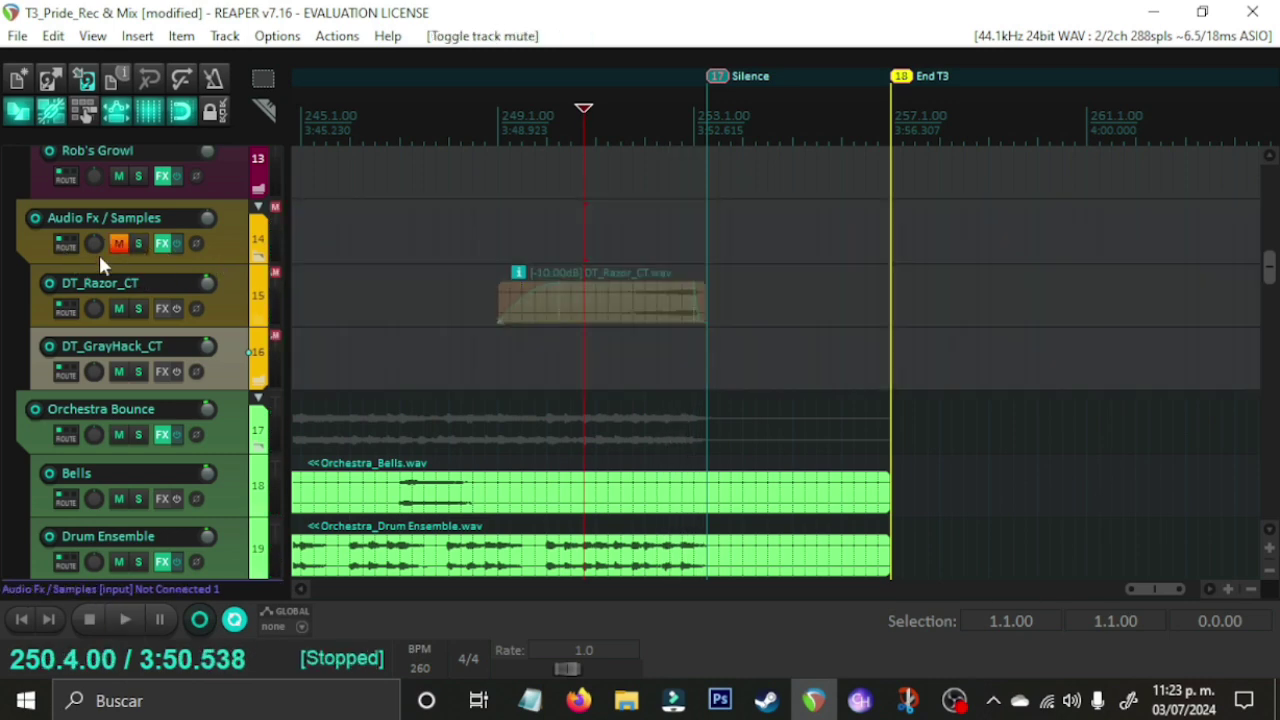
pyautogui.press('space')
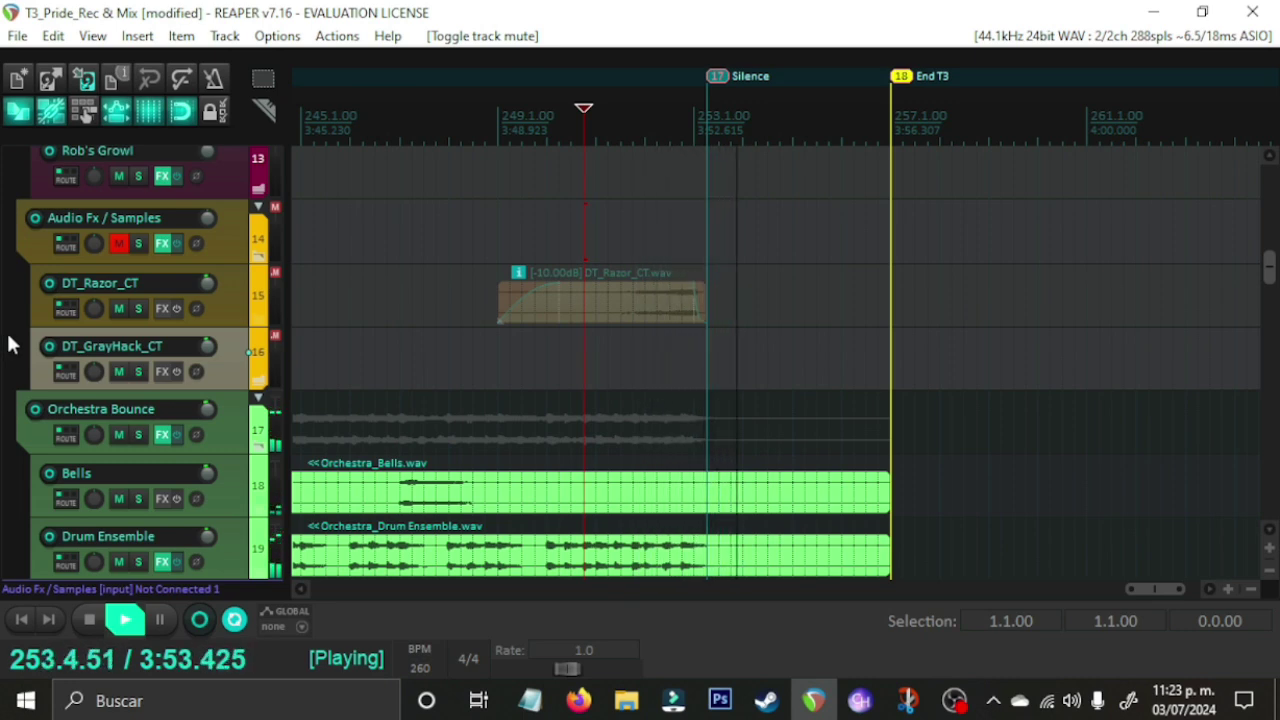
pyautogui.press('space')
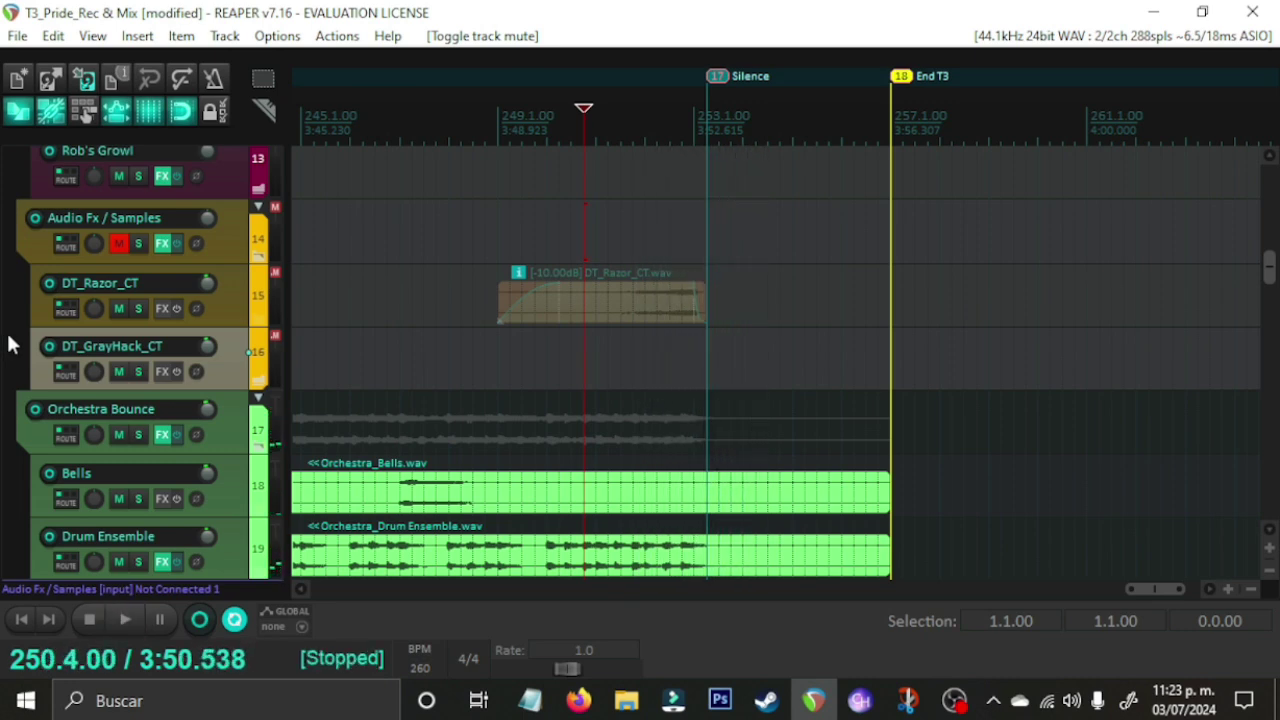
pyautogui.click(118, 243)
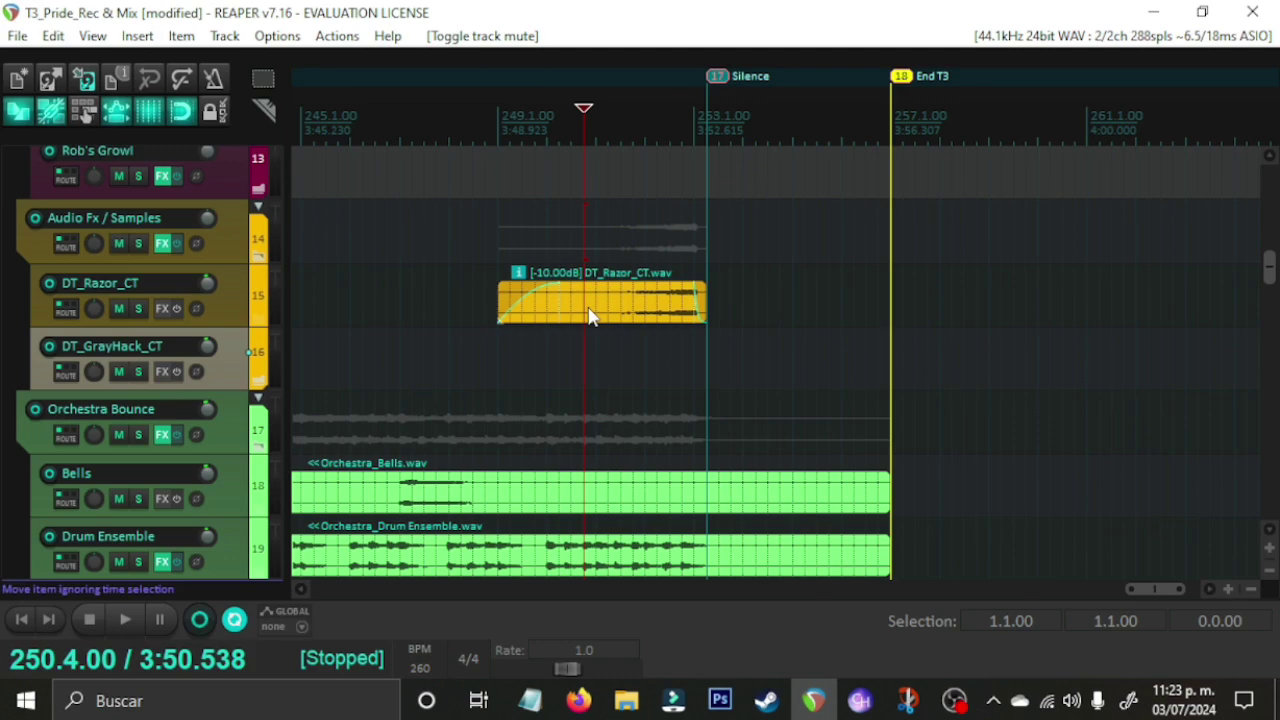
# Step: Return the cursor to the project start and unmute the Vocals folder track
pyautogui.press('Home')
pyautogui.scroll(-5, 645, 305)
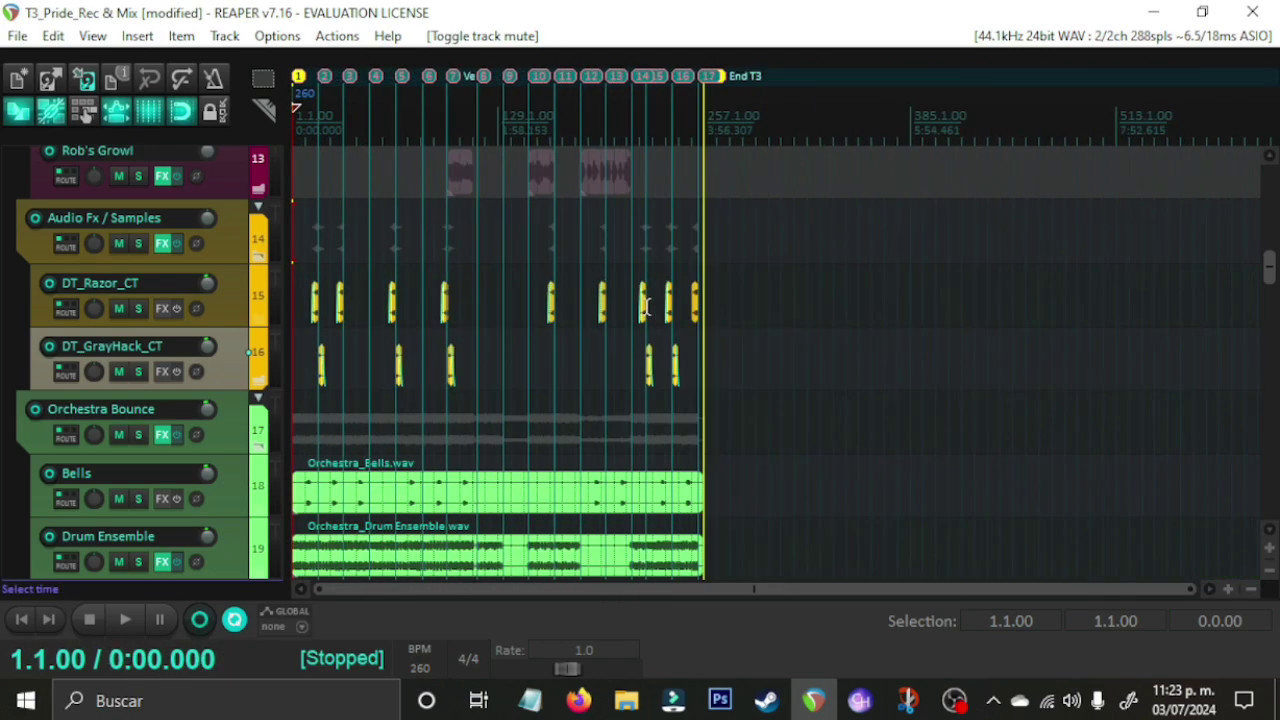
pyautogui.scroll(2, 645, 307)
pyautogui.scroll(3, 5, 355)
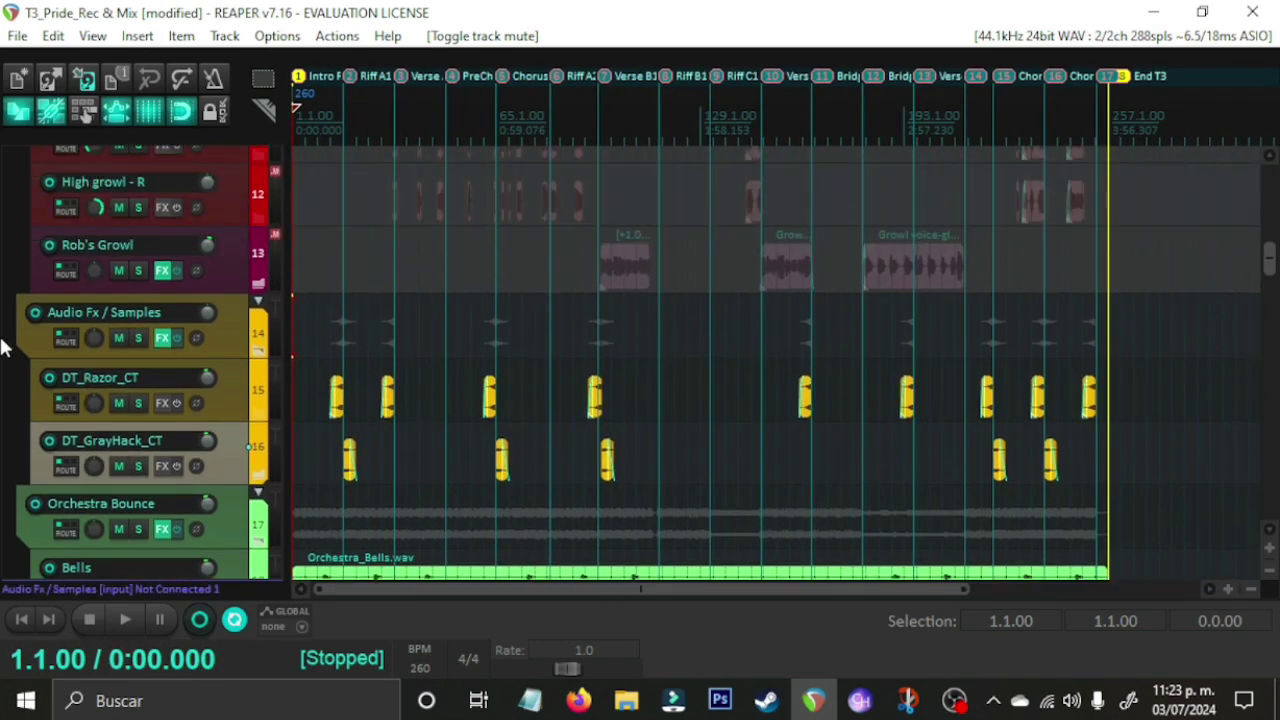
pyautogui.scroll(20, 5, 345)
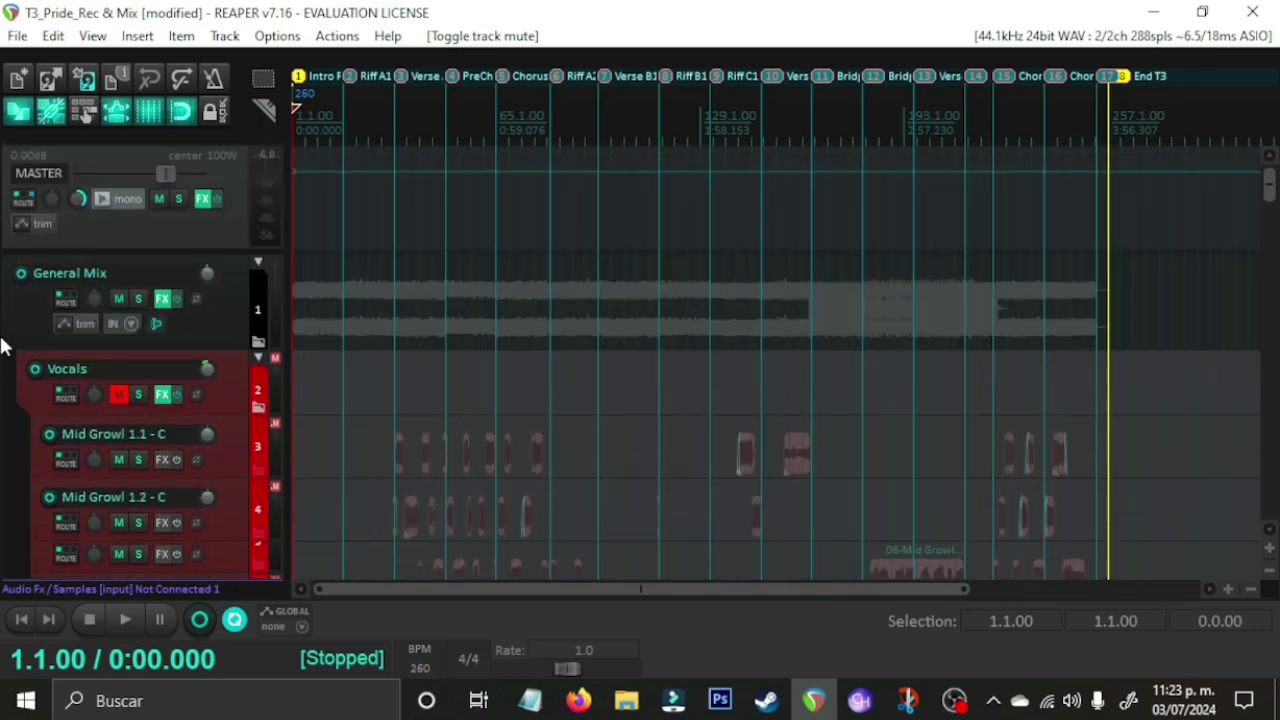
pyautogui.scroll(-1, 15, 346)
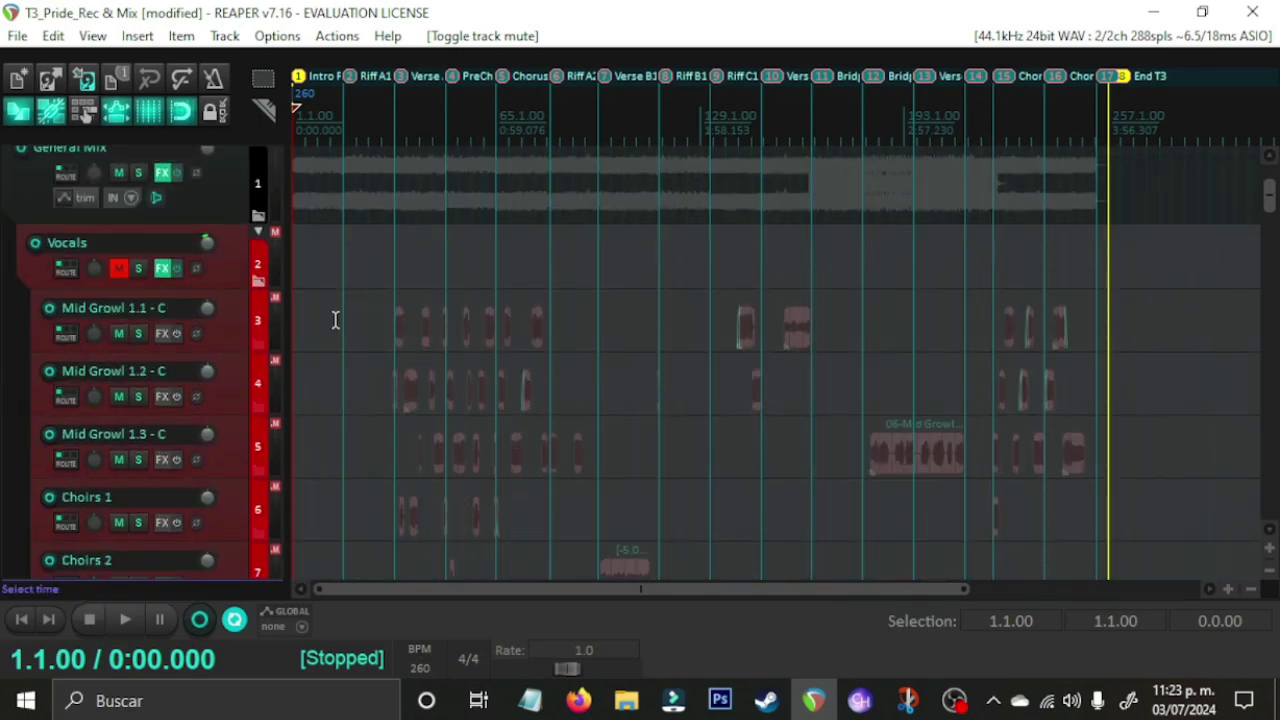
pyautogui.scroll(-6, 5, 350)
pyautogui.scroll(7, 5, 360)
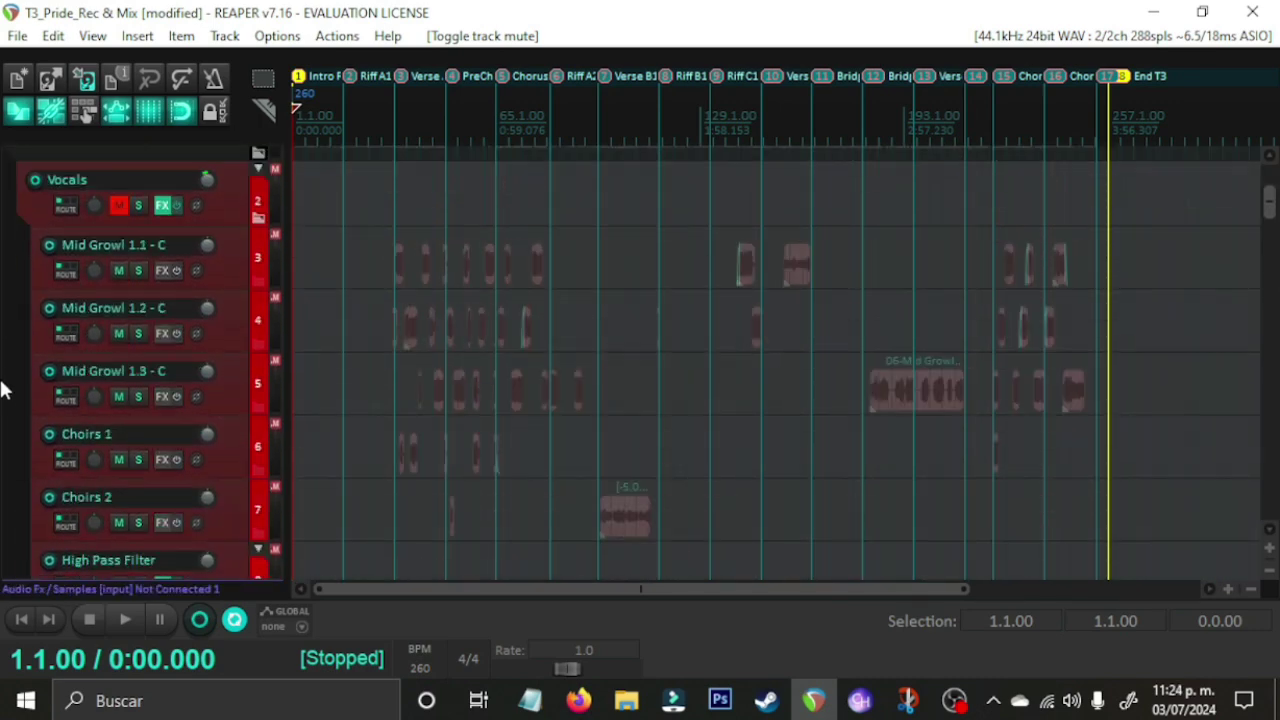
pyautogui.click(116, 300)
pyautogui.scroll(5, 648, 433)
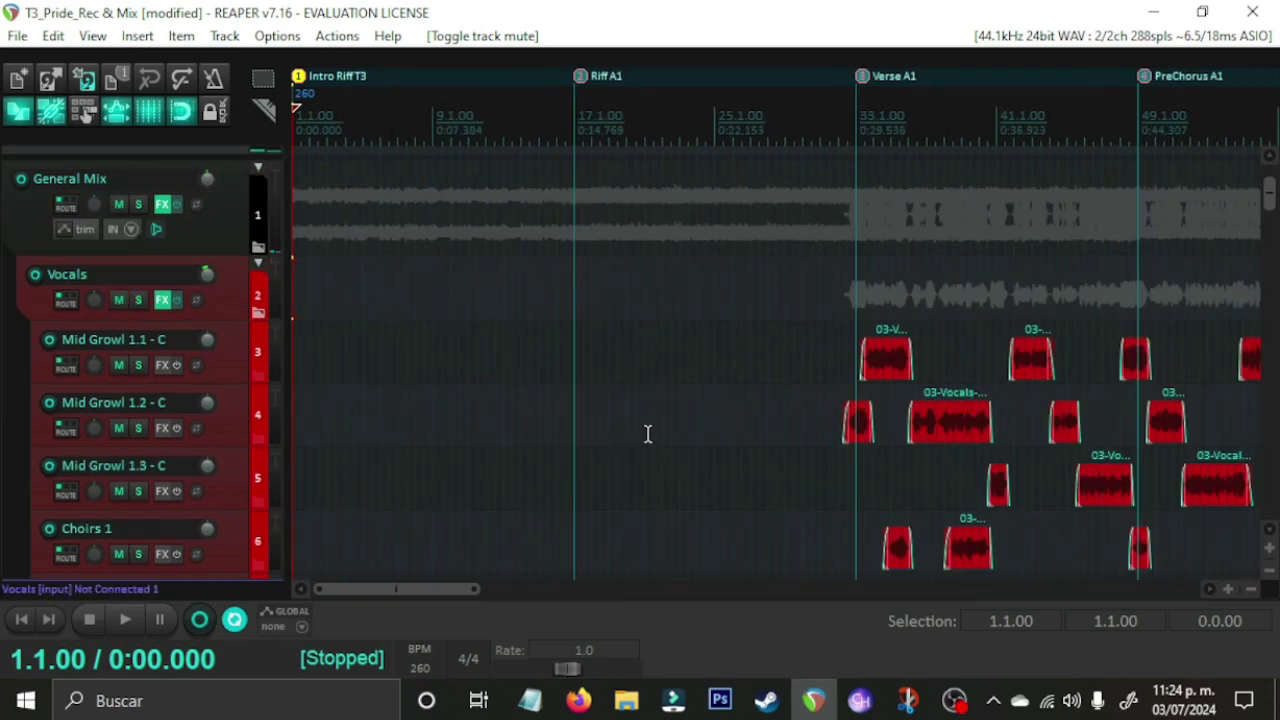
# Step: Play the full mix with vocals from the Verse A1 marker, stop, and restart playback from the Chorus A1 marker
pyautogui.press('3')
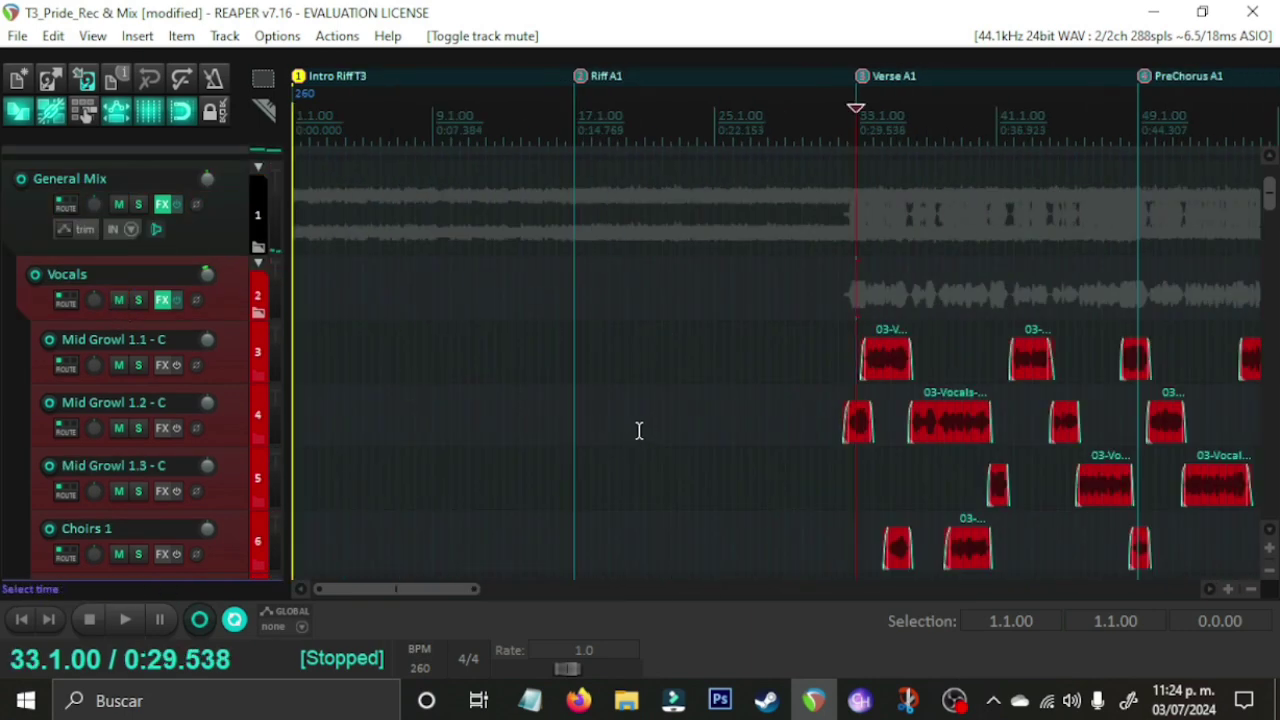
pyautogui.press('space')
pyautogui.scroll(-5, 637, 431)
pyautogui.scroll(-2, 525, 449)
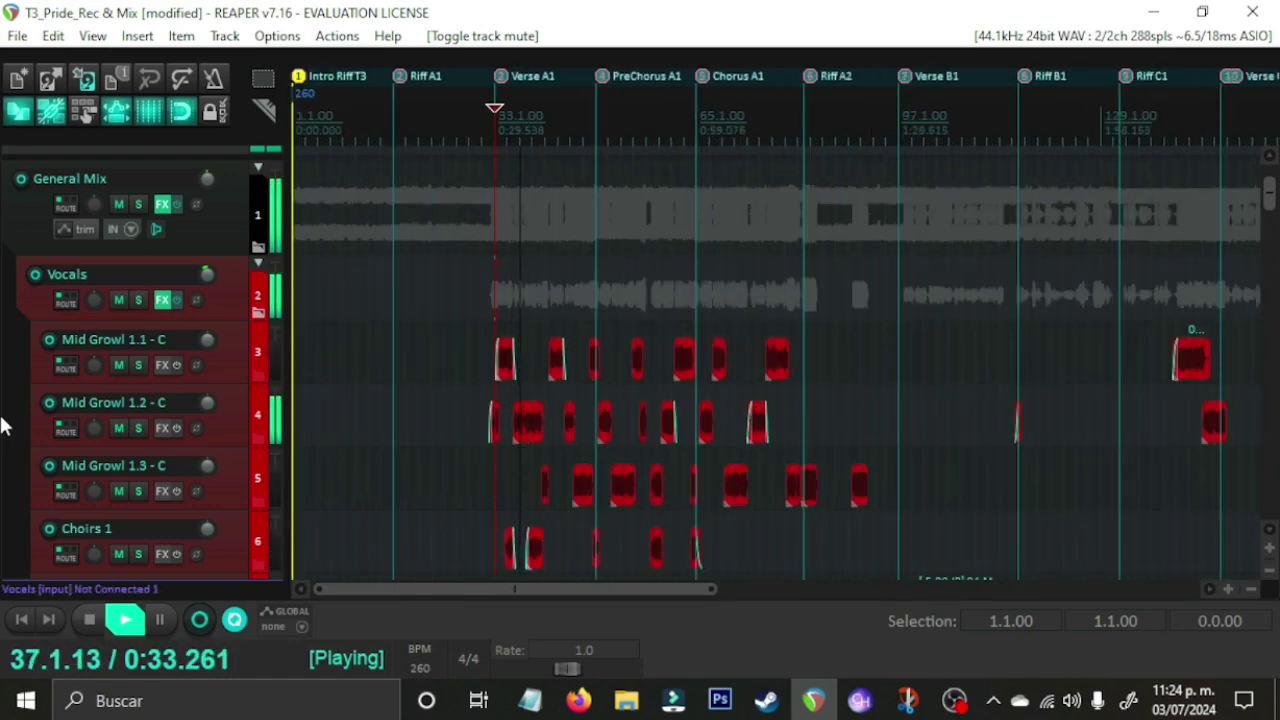
pyautogui.scroll(-1, 5, 428)
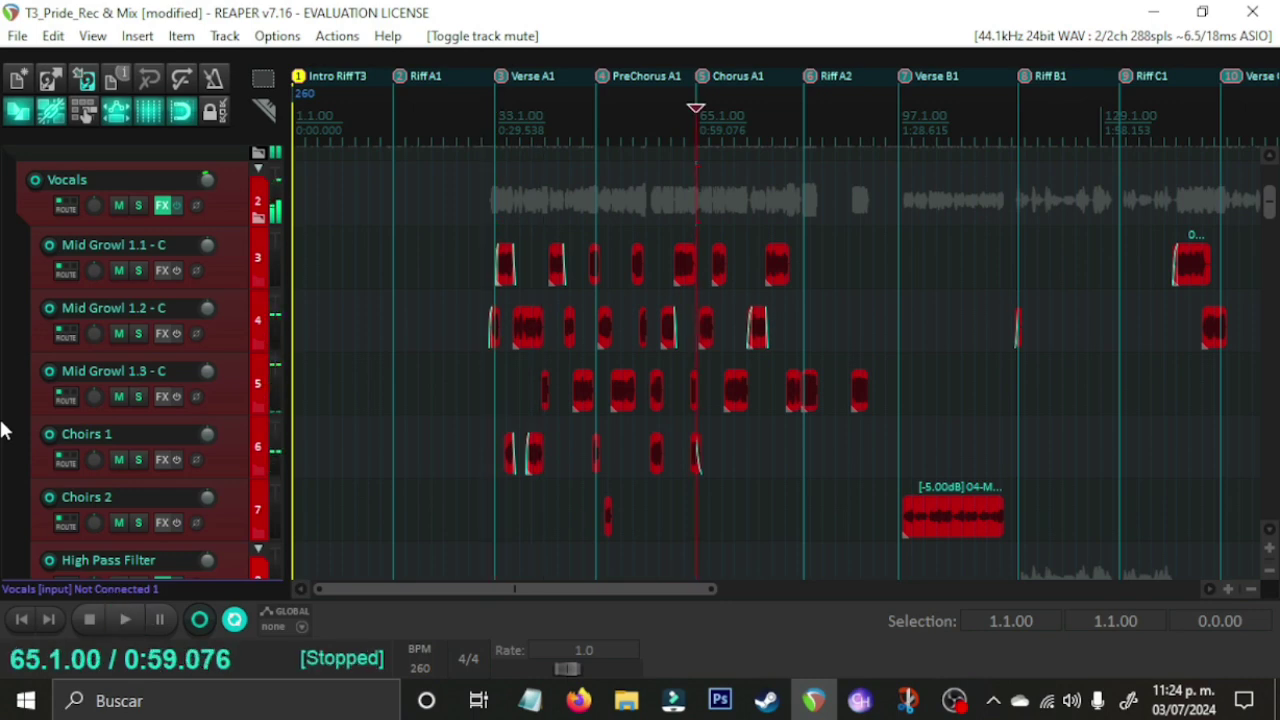
pyautogui.scroll(10, 710, 447)
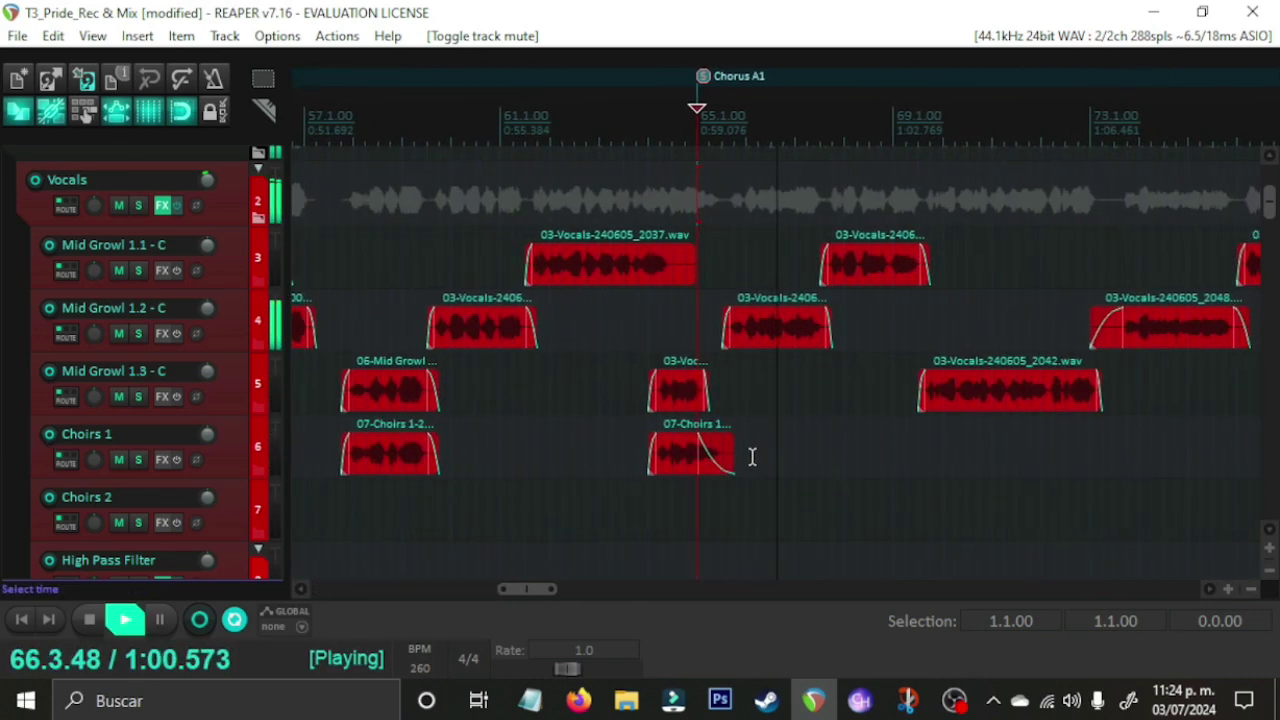
# Step: Solo Vocals during playback, listen to it through Chorus A1 into Riff A2, and stop
pyautogui.click(139, 205)
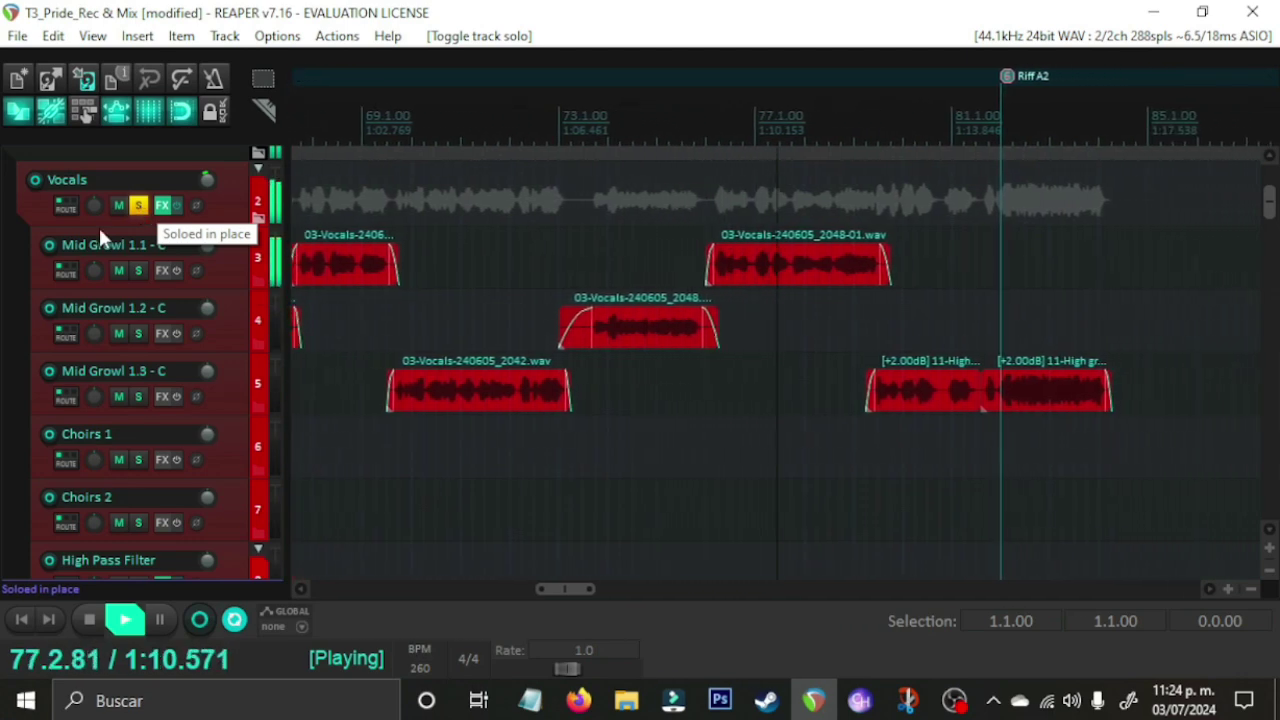
pyautogui.scroll(-4, 5, 300)
pyautogui.scroll(-1, 5, 300)
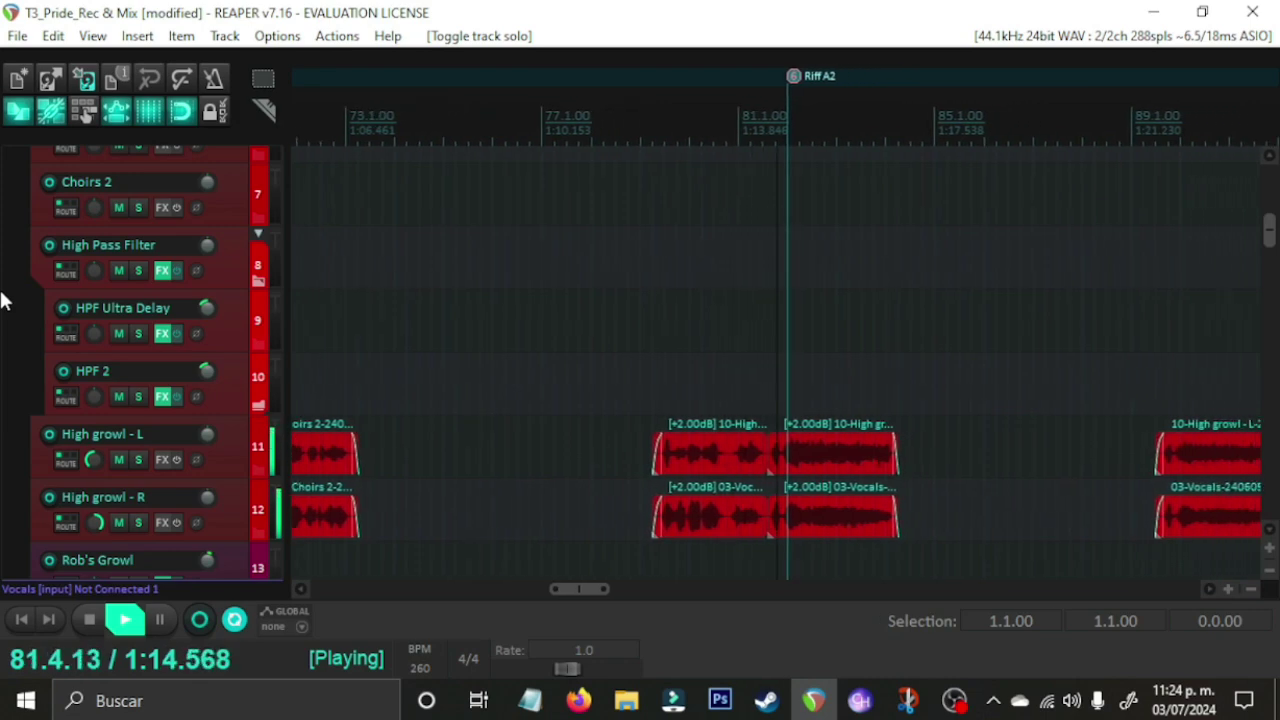
pyautogui.scroll(2, 5, 300)
pyautogui.scroll(2, 5, 297)
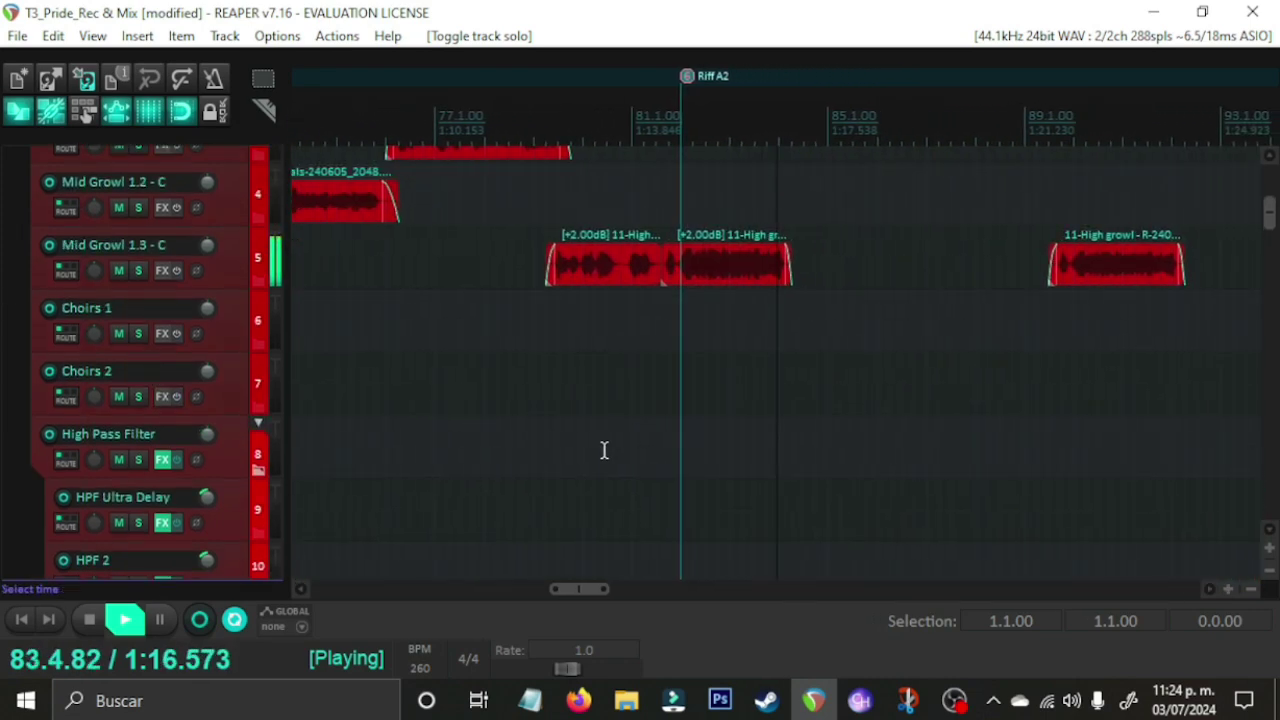
pyautogui.press('space')
# Step: Place the edit cursor at 76.2.00 within Chorus A1, near the start of the last Mid Growl 1.1 - C clip before Riff A2
pyautogui.click(394, 423)
pyautogui.scroll(3, 4, 313)
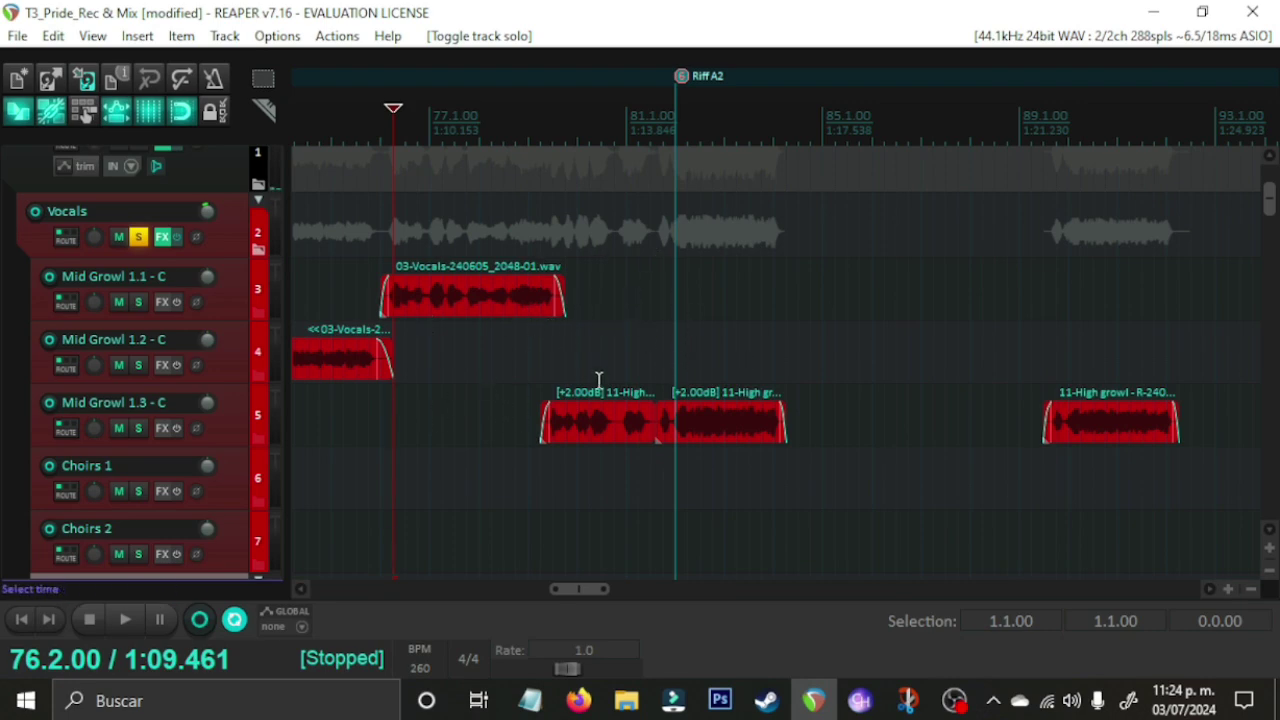
pyautogui.scroll(-4, 757, 358)
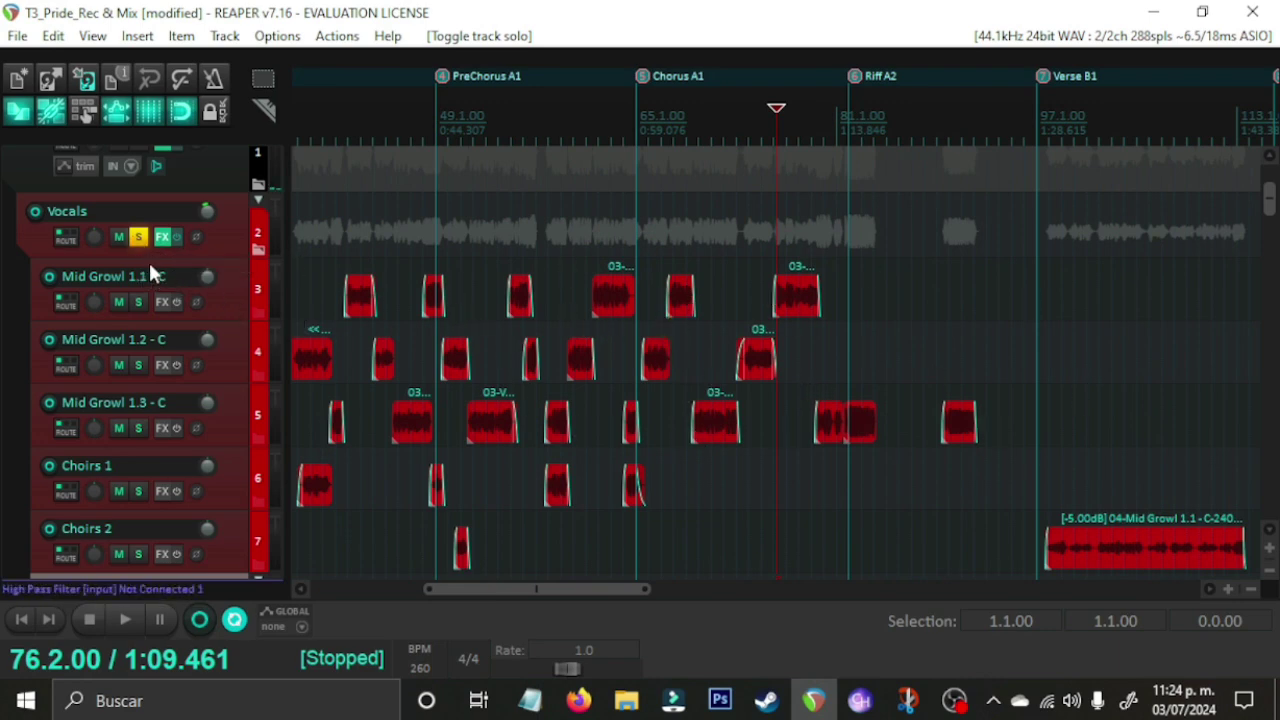
# Step: Unsolo Vocals, play the full mix from 76.2.00 into Riff A2, and stop
pyautogui.click(138, 239)
pyautogui.press('space')
pyautogui.scroll(4, 1030, 540)
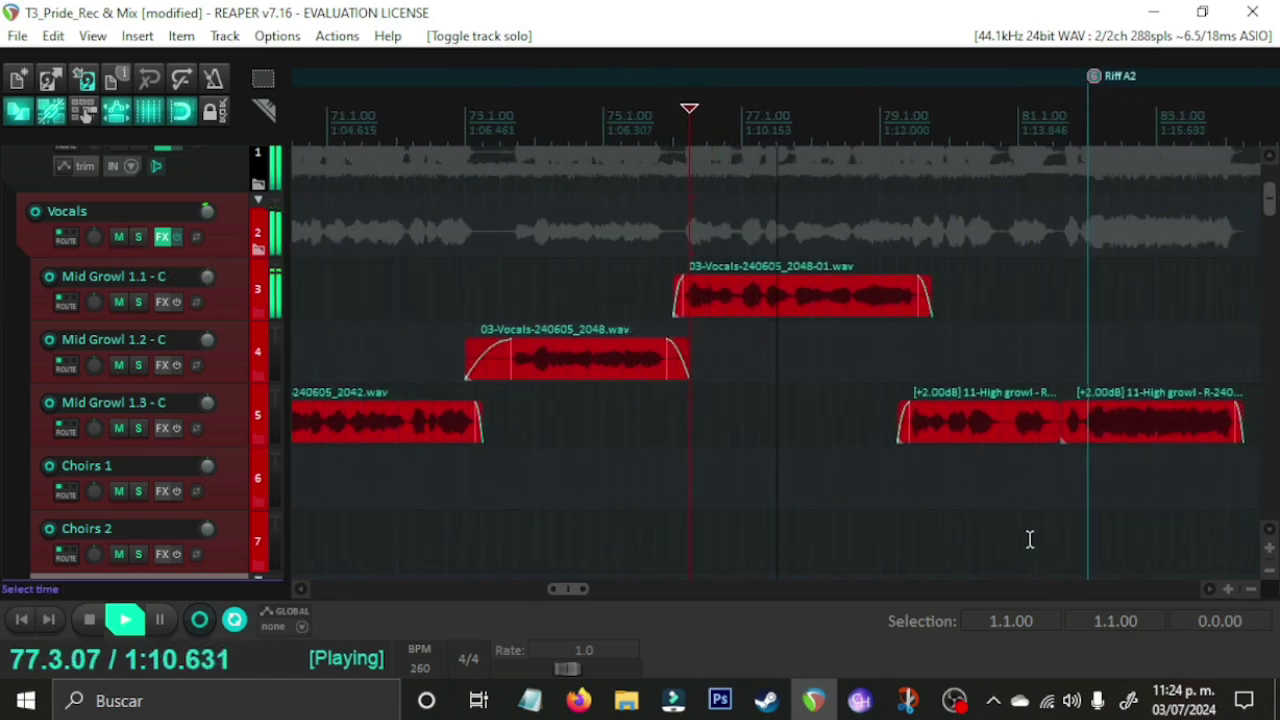
pyautogui.scroll(-1, 5, 288)
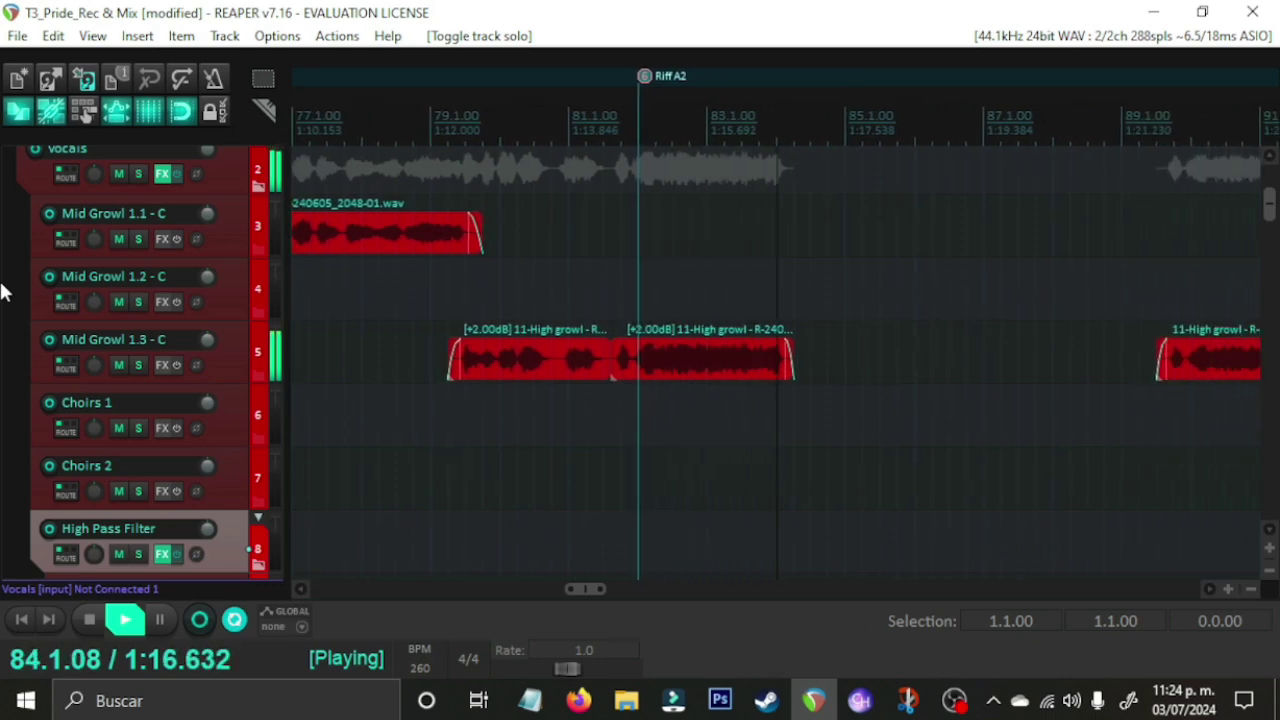
pyautogui.scroll(-3, 896, 403)
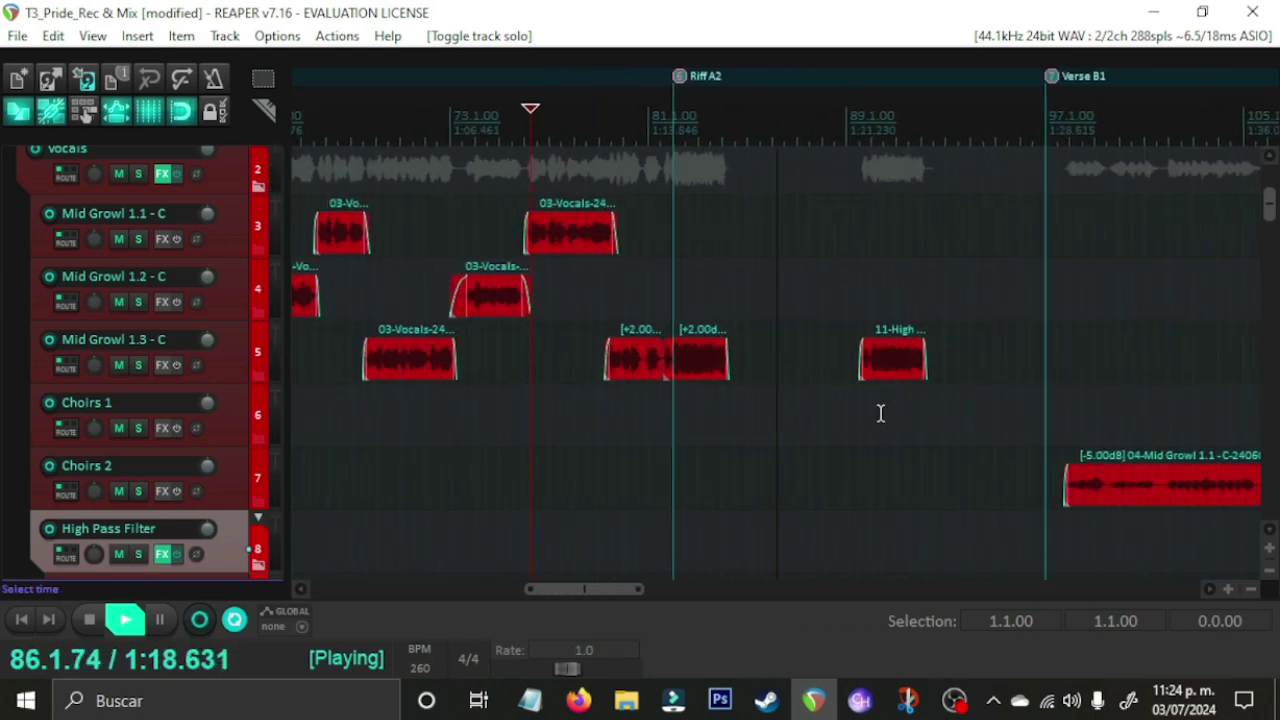
pyautogui.scroll(-2, 896, 403)
pyautogui.press('space')
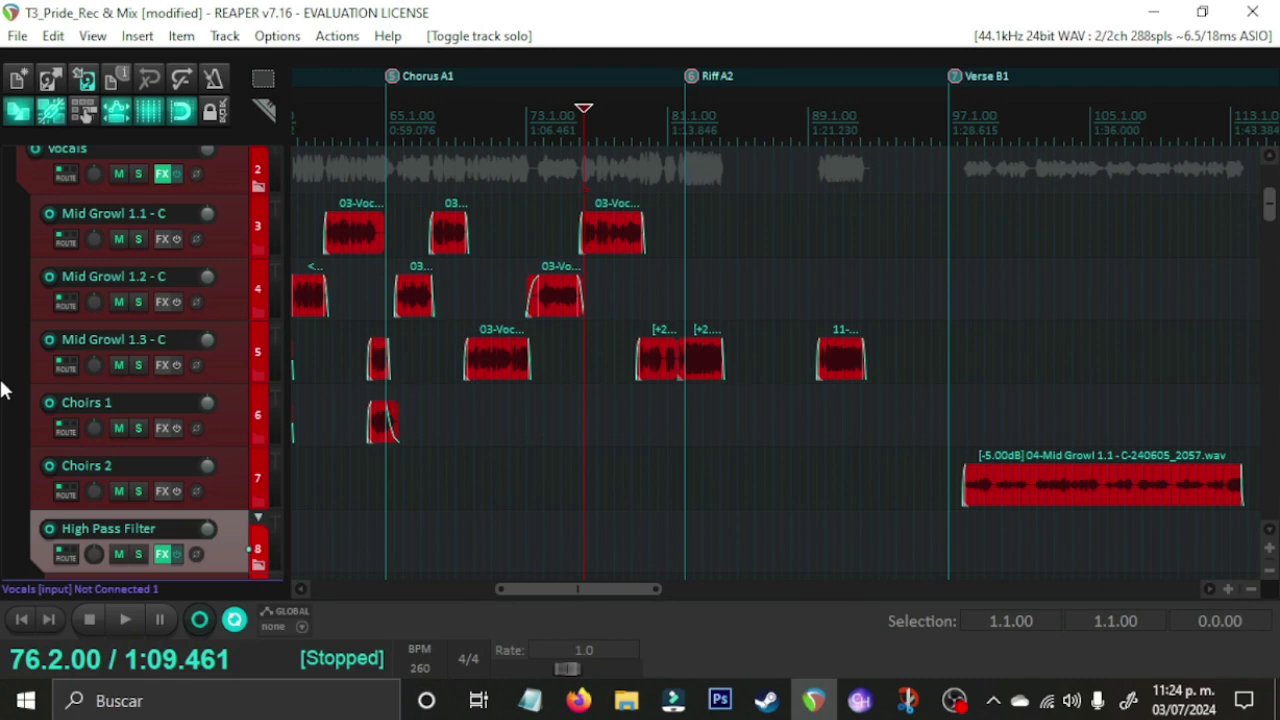
# Step: Place the edit cursor at 64.1.00, where the High growl - L and High growl - R clips start just before Chorus A1
pyautogui.scroll(1, 3, 390)
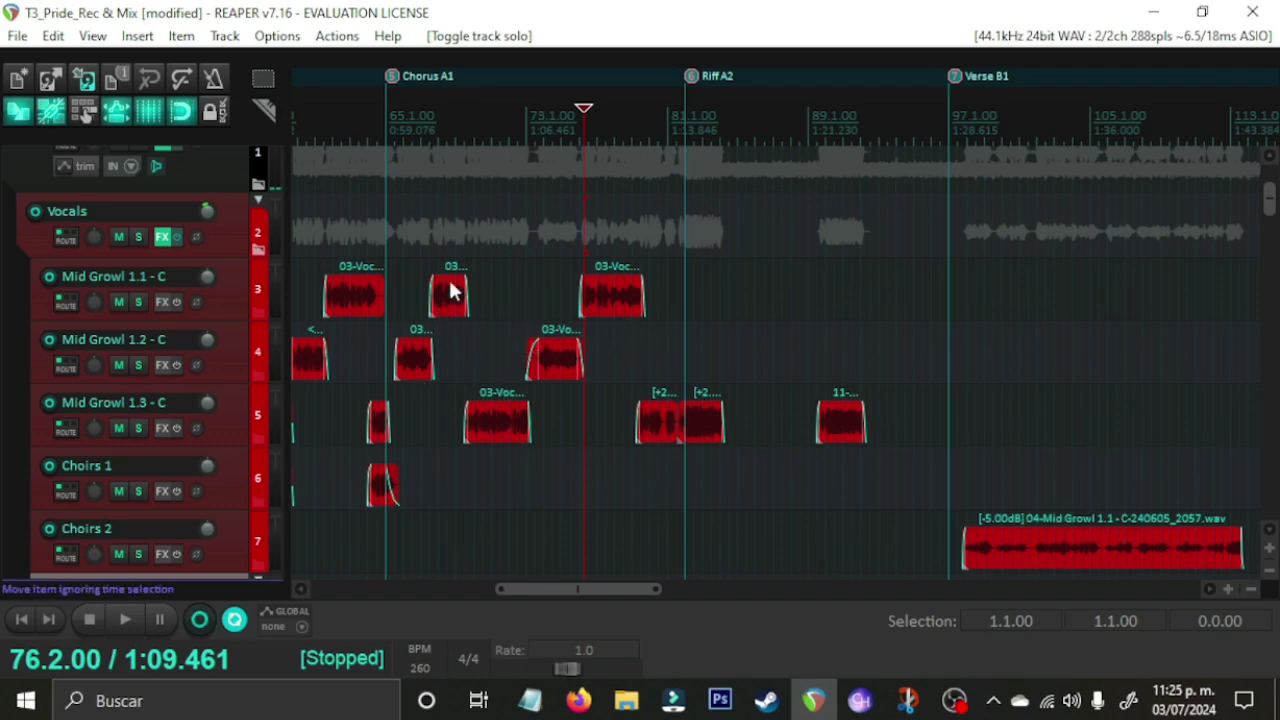
pyautogui.scroll(-2, 3, 350)
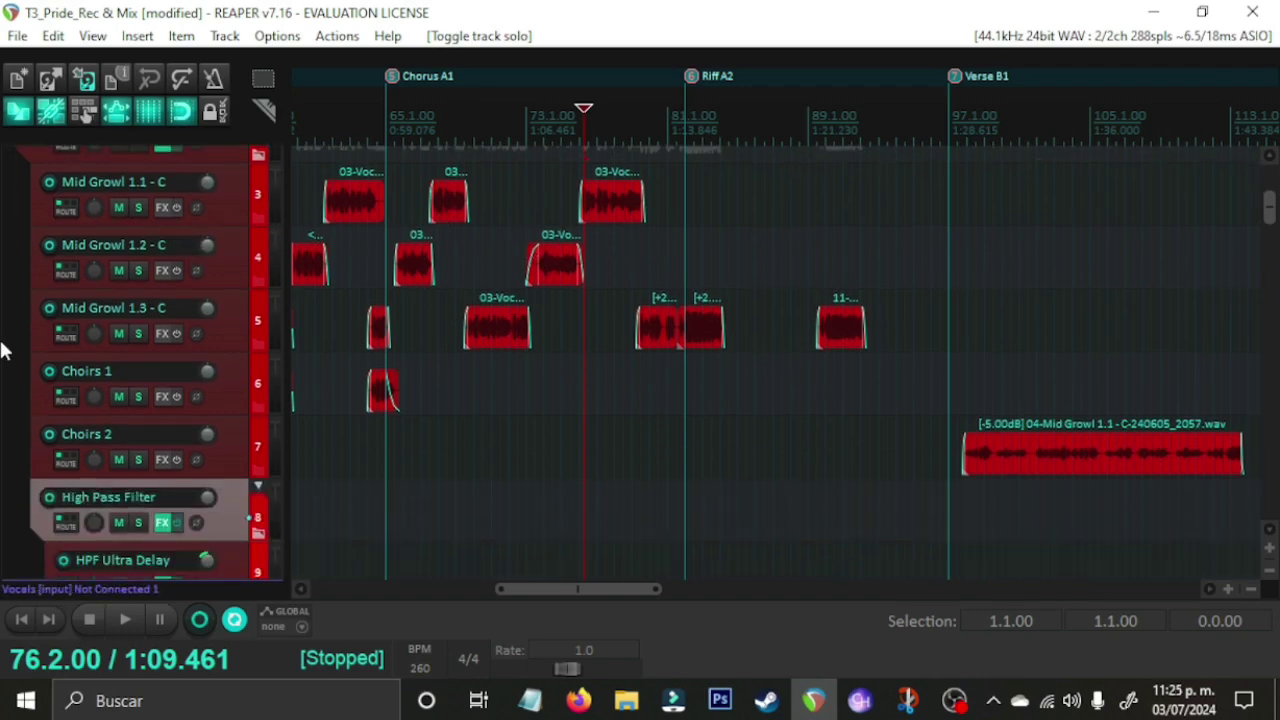
pyautogui.scroll(-5, 3, 453)
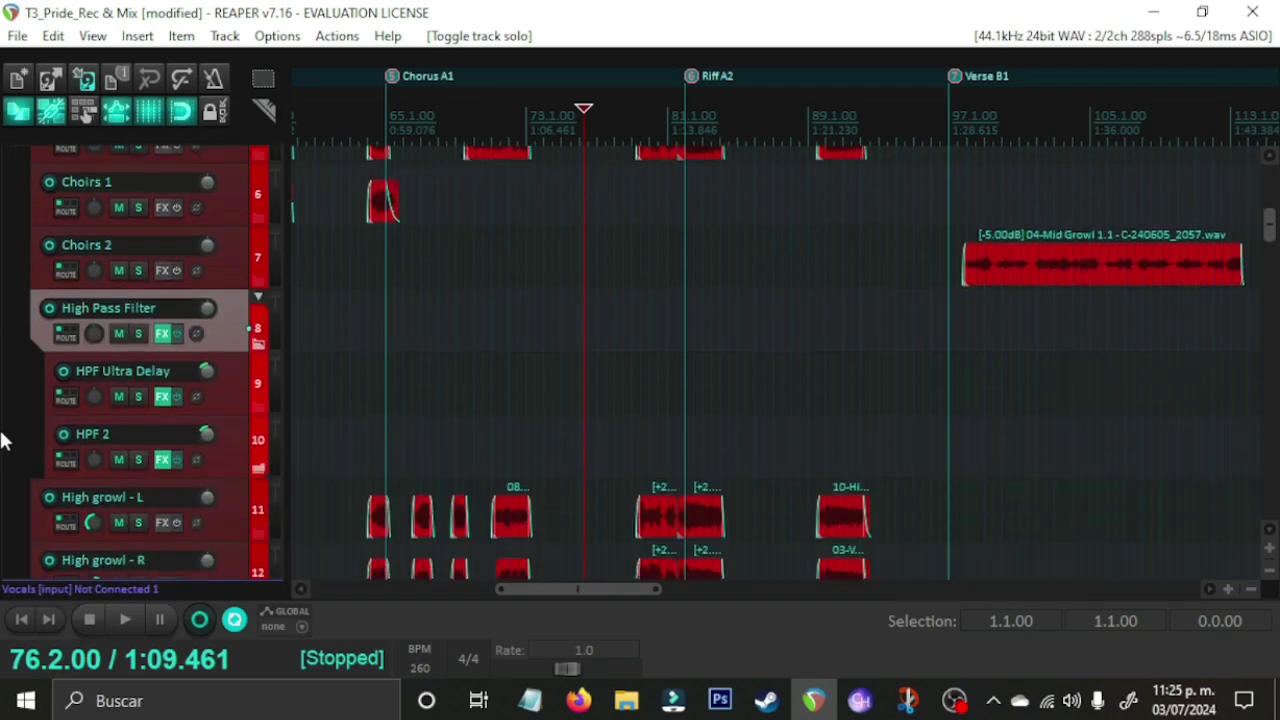
pyautogui.scroll(4, 647, 457)
pyautogui.scroll(-3, 647, 457)
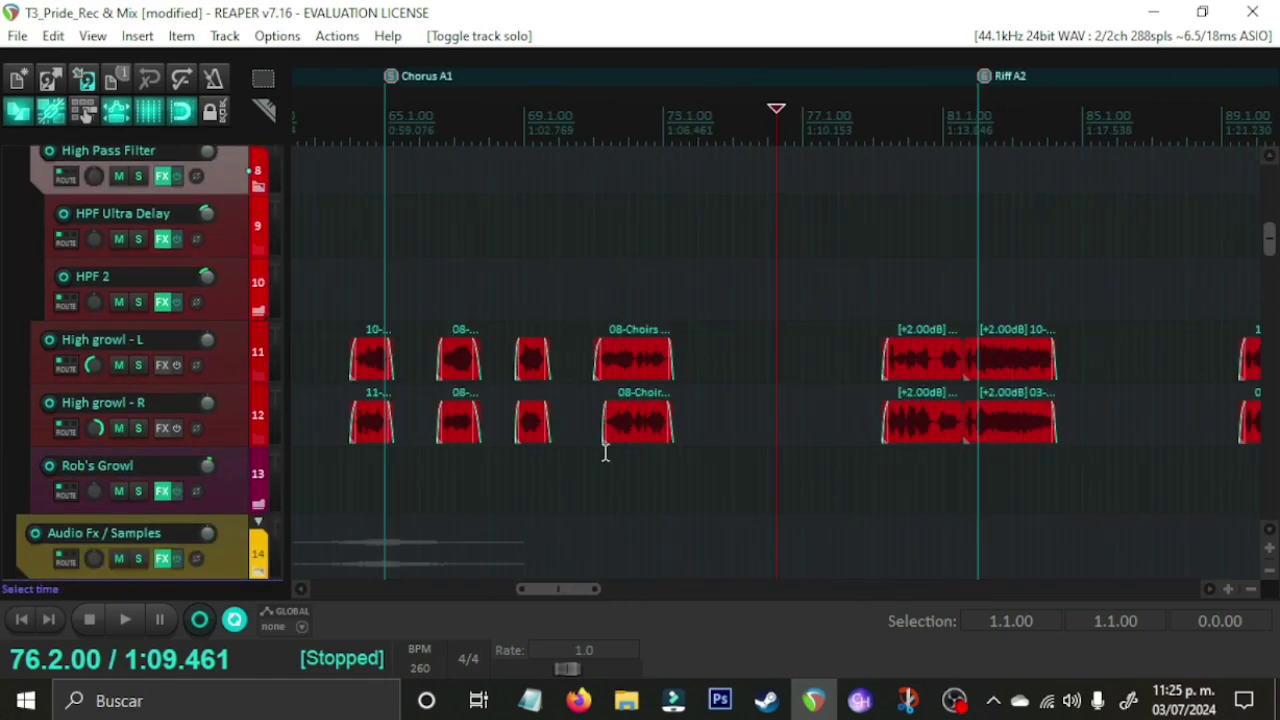
pyautogui.click(347, 462)
pyautogui.scroll(4, 526, 477)
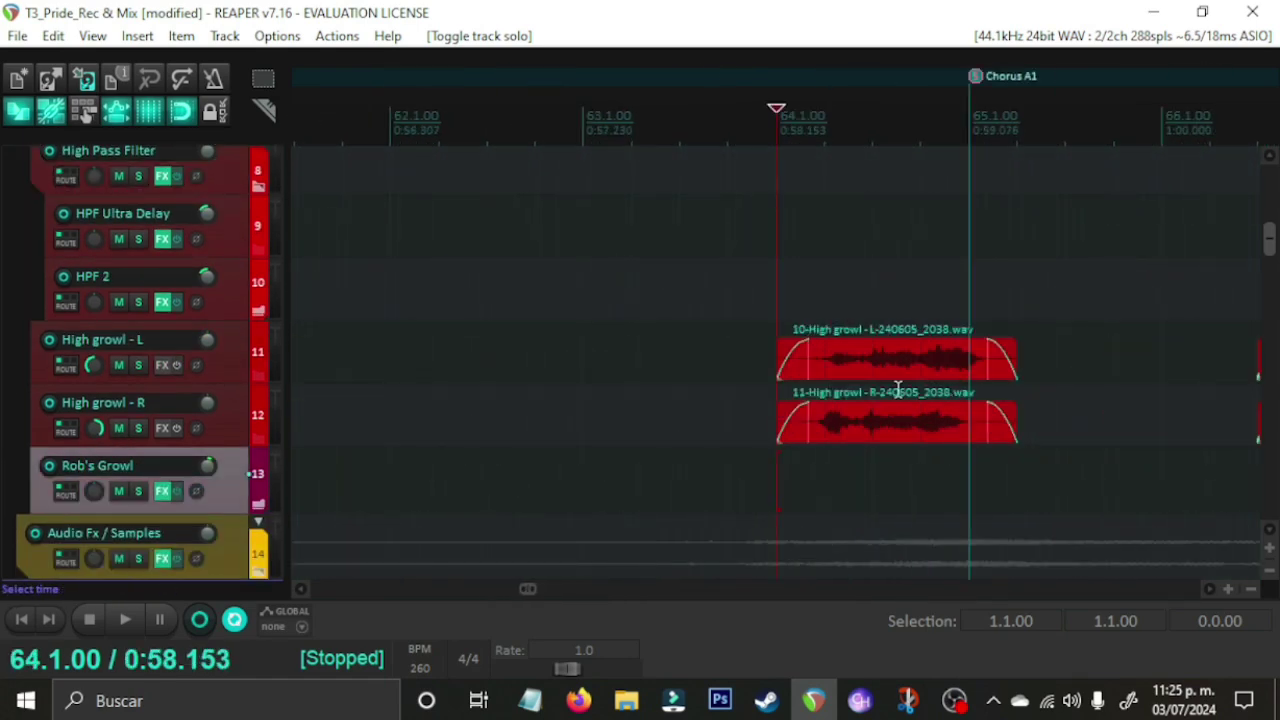
pyautogui.scroll(2, 893, 362)
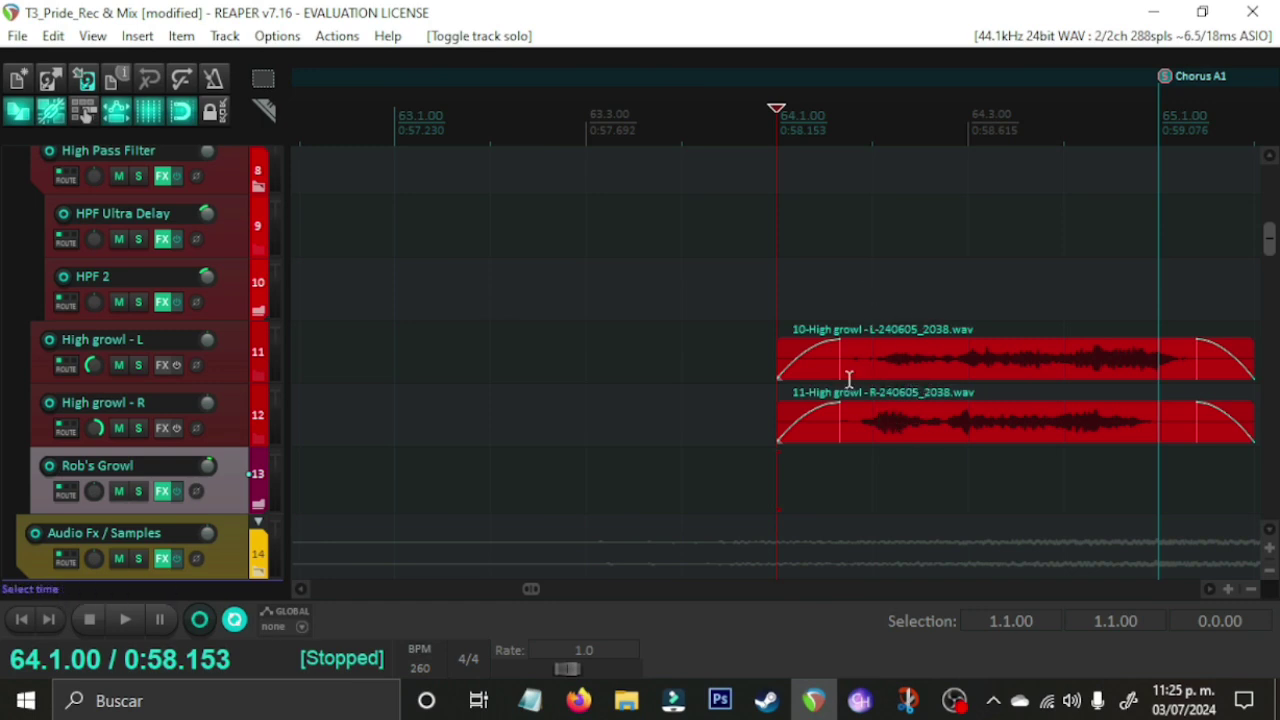
pyautogui.scroll(-6, 847, 377)
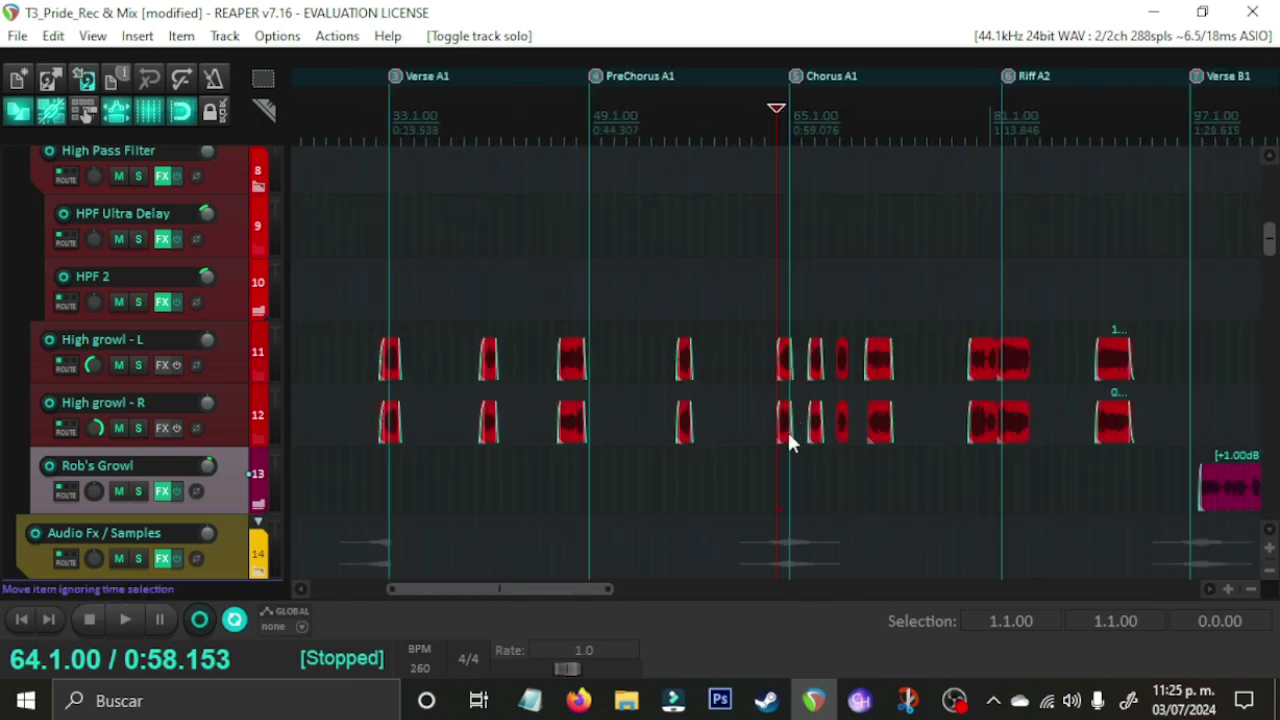
pyautogui.scroll(6, 789, 444)
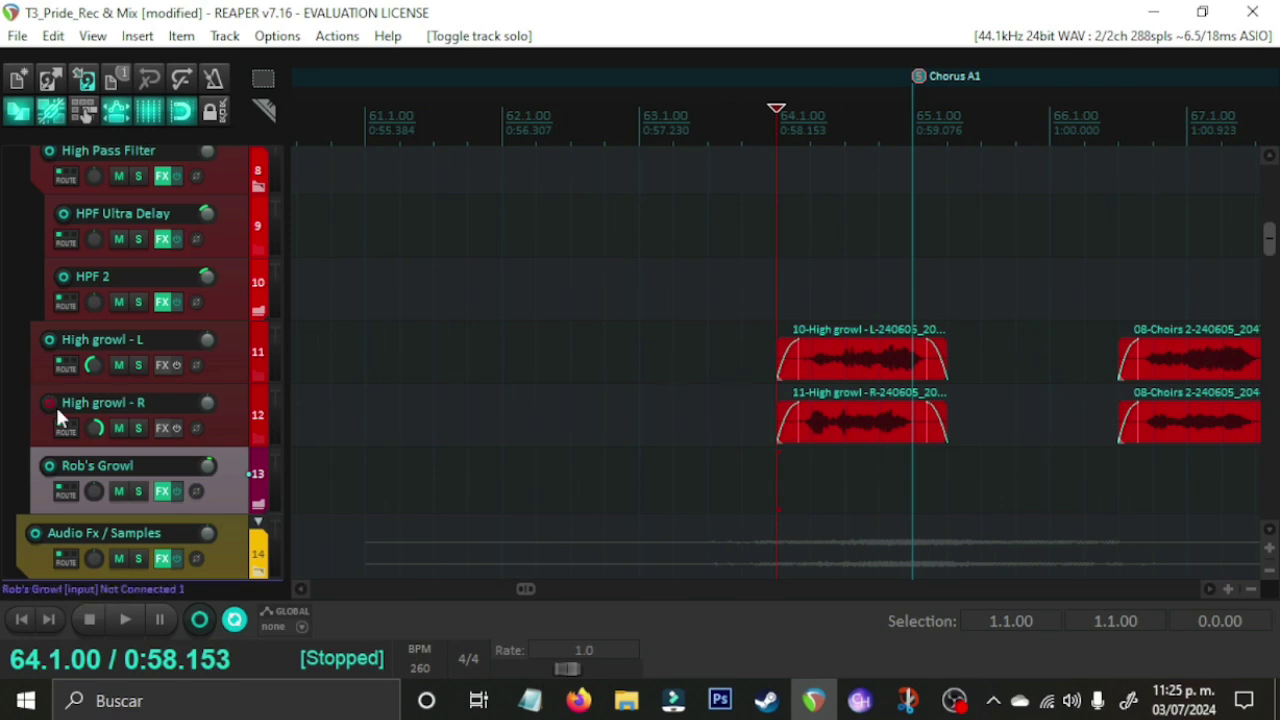
# Step: Solo High growl - R and High growl - L, play both from 64.1.00 into Chorus A1, and stop
pyautogui.click(138, 428)
pyautogui.click(139, 366)
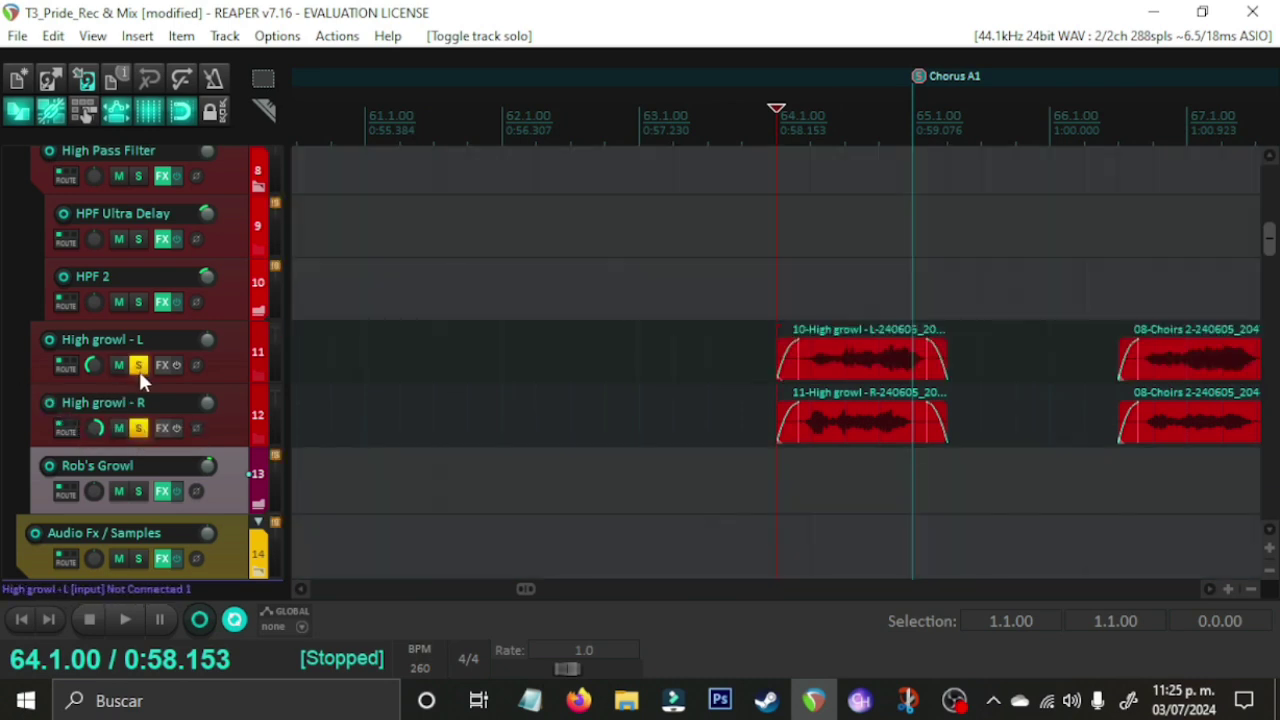
pyautogui.press('space')
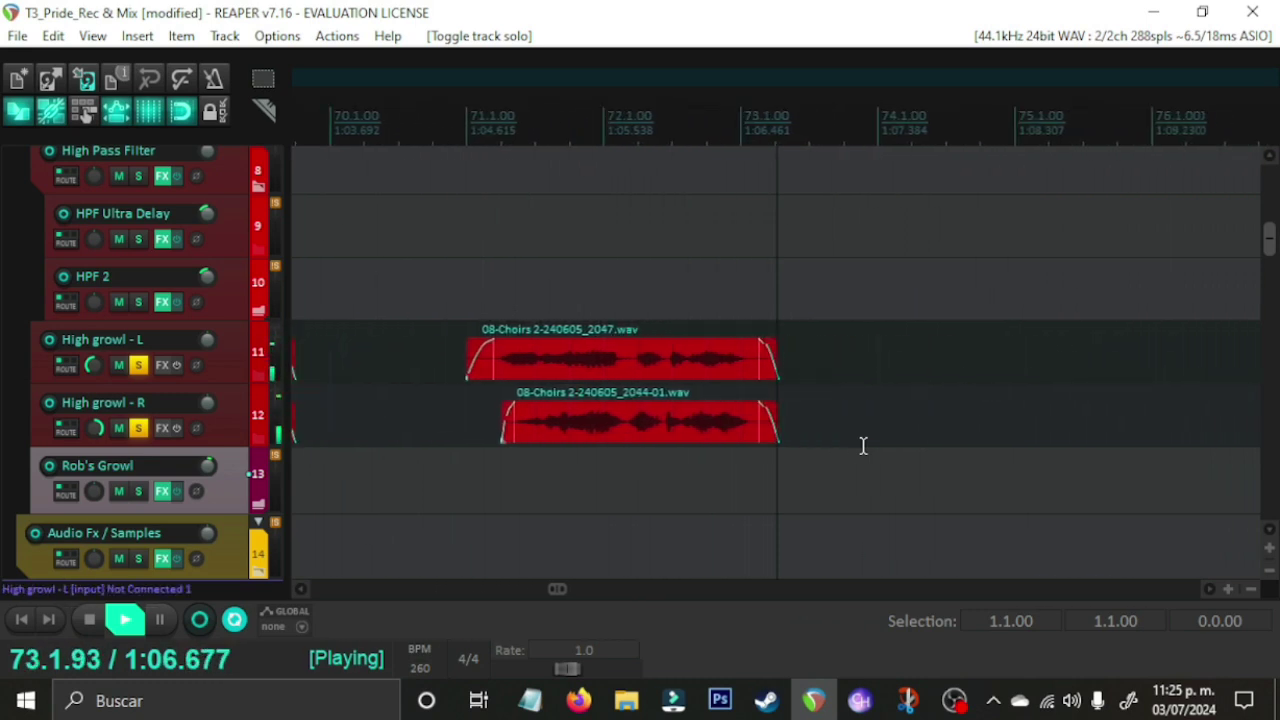
pyautogui.press('space')
pyautogui.scroll(-5, 835, 459)
pyautogui.scroll(-2, 835, 459)
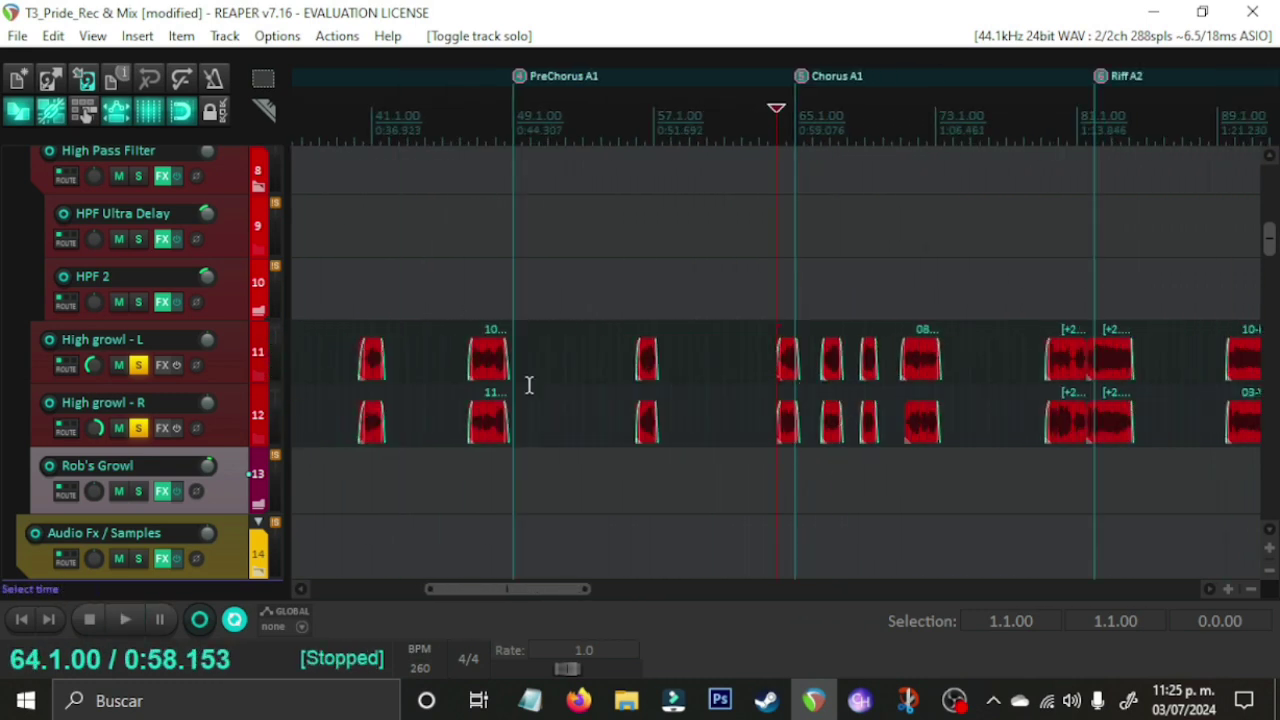
pyautogui.scroll(-3, 810, 432)
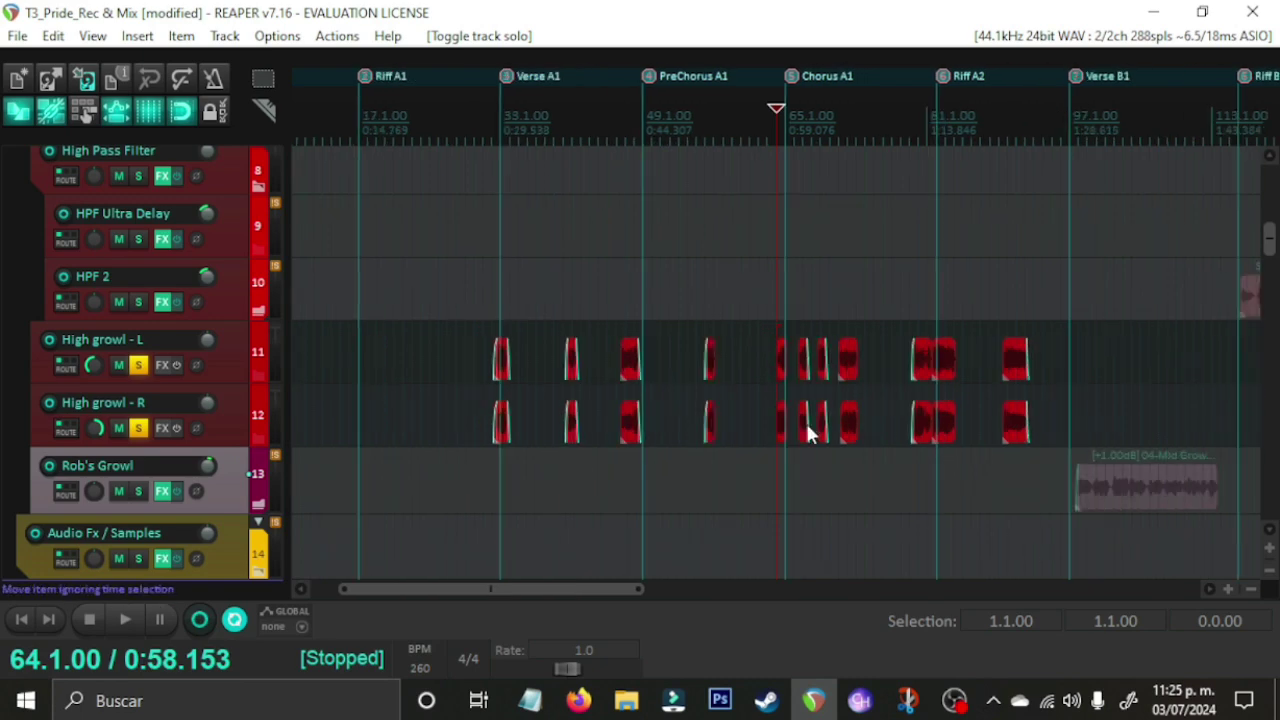
# Step: Place the edit cursor at 79.3.00 near the end of Chorus A1, play the soloed High growl tracks into Riff A2, and stop
pyautogui.scroll(6, 780, 385)
pyautogui.scroll(-3, 913, 396)
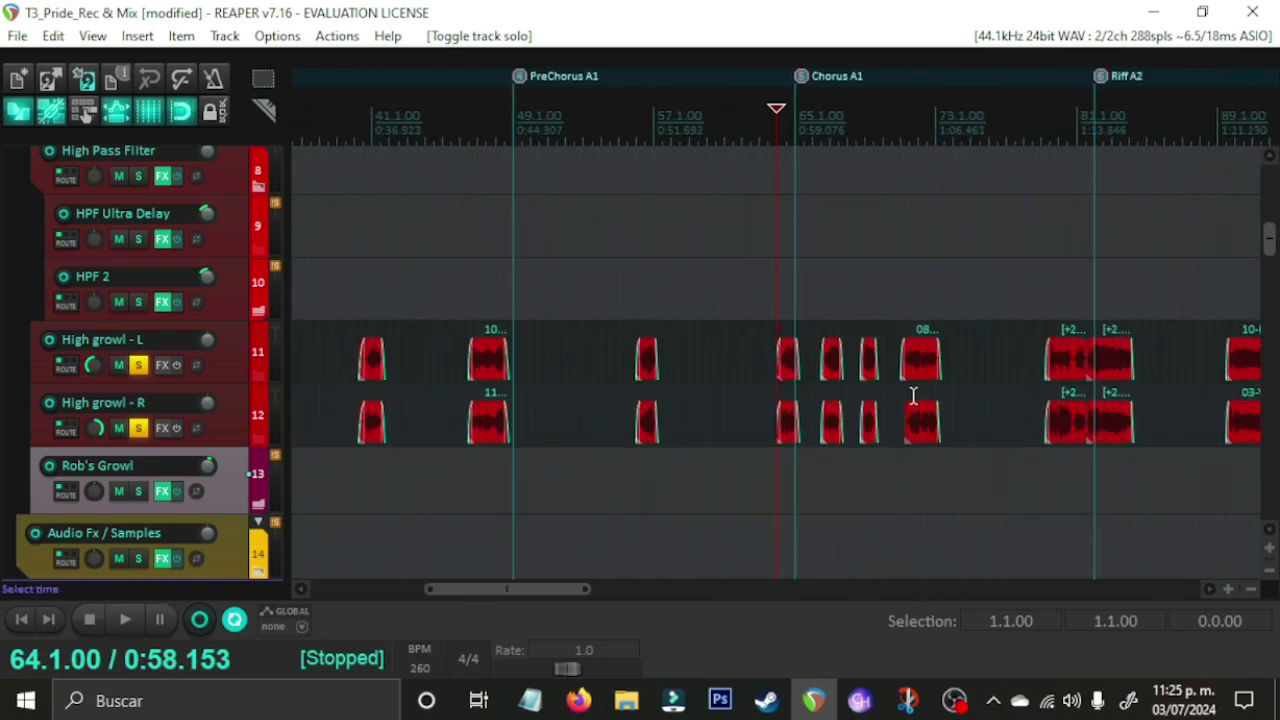
pyautogui.click(1046, 310)
pyautogui.scroll(5, 1050, 380)
pyautogui.press('space')
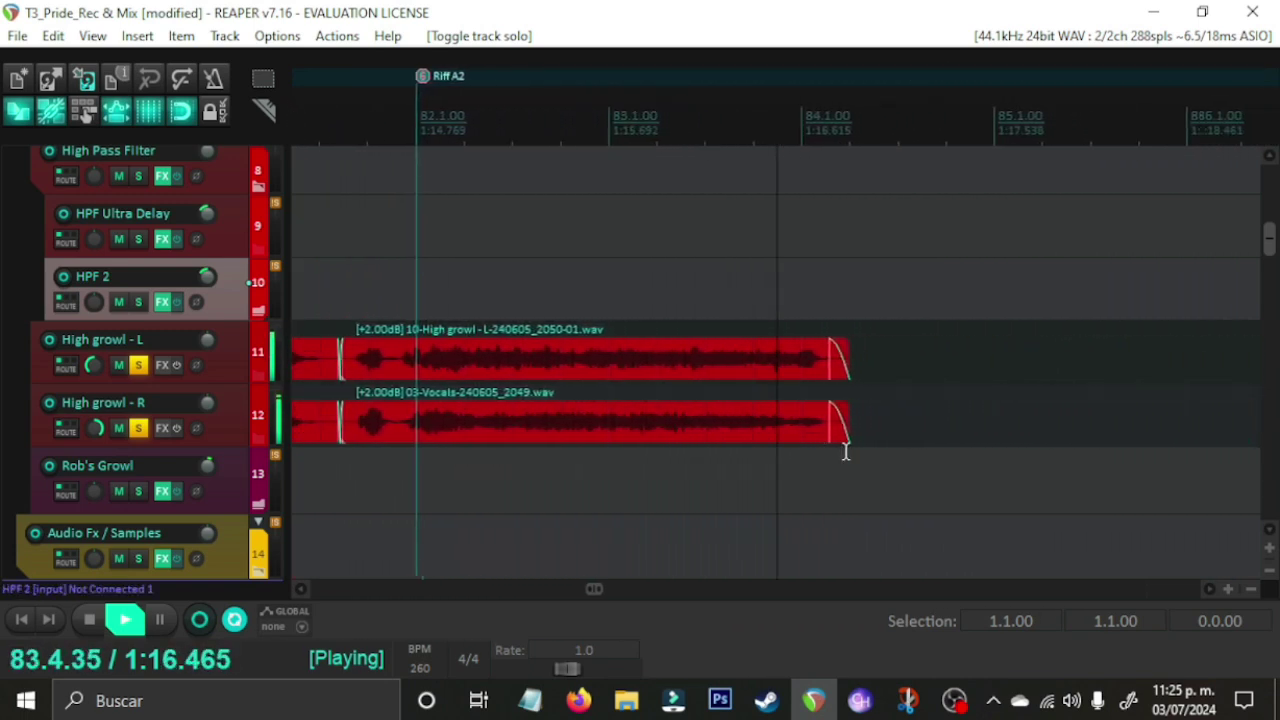
pyautogui.press('space')
pyautogui.scroll(-4, 829, 449)
pyautogui.scroll(-6, 803, 440)
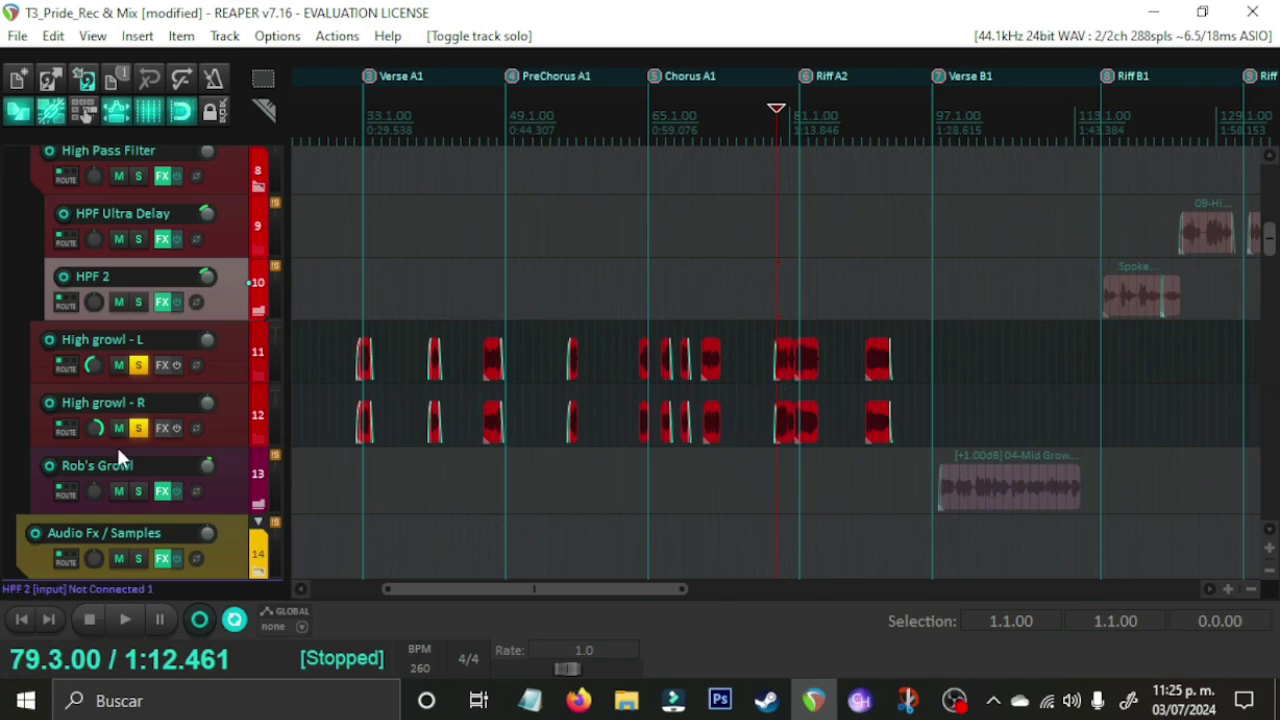
# Step: Examine the CLA Effects Stereo plug-in in the High Pass Filter track's FX chain, then close the chain
pyautogui.scroll(2, 3, 466)
pyautogui.scroll(-3, 880, 452)
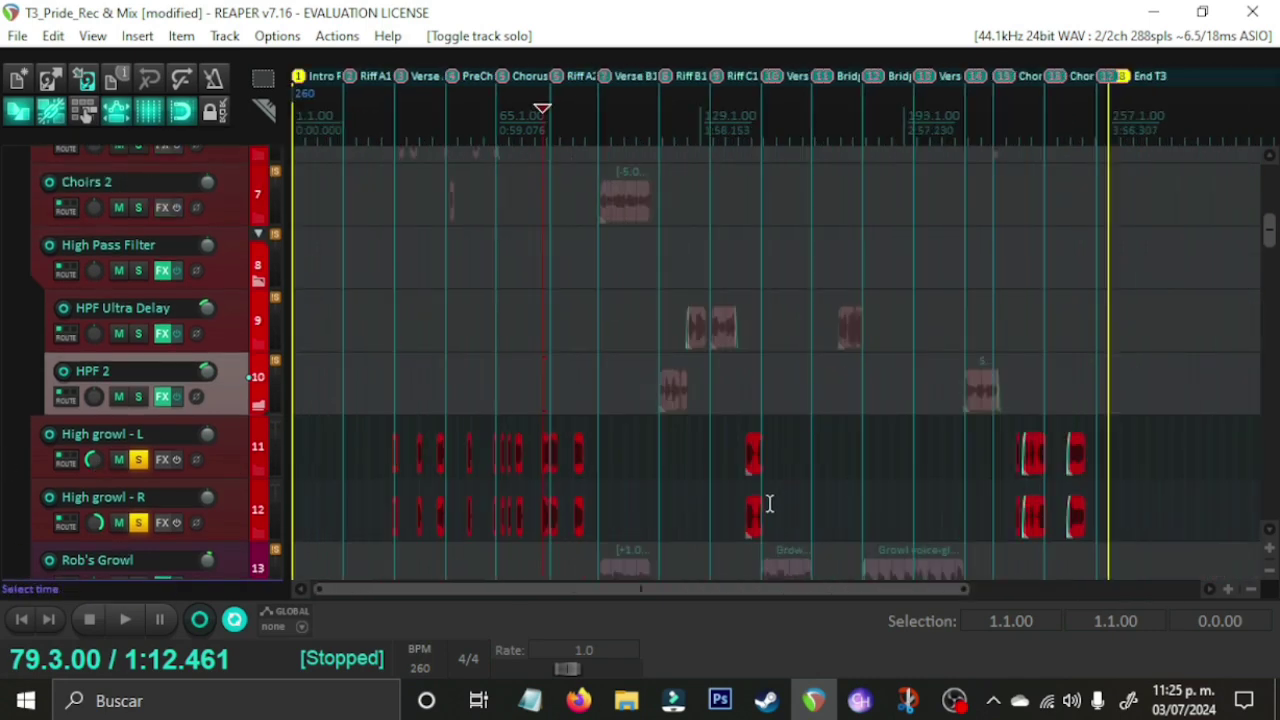
pyautogui.click(219, 276)
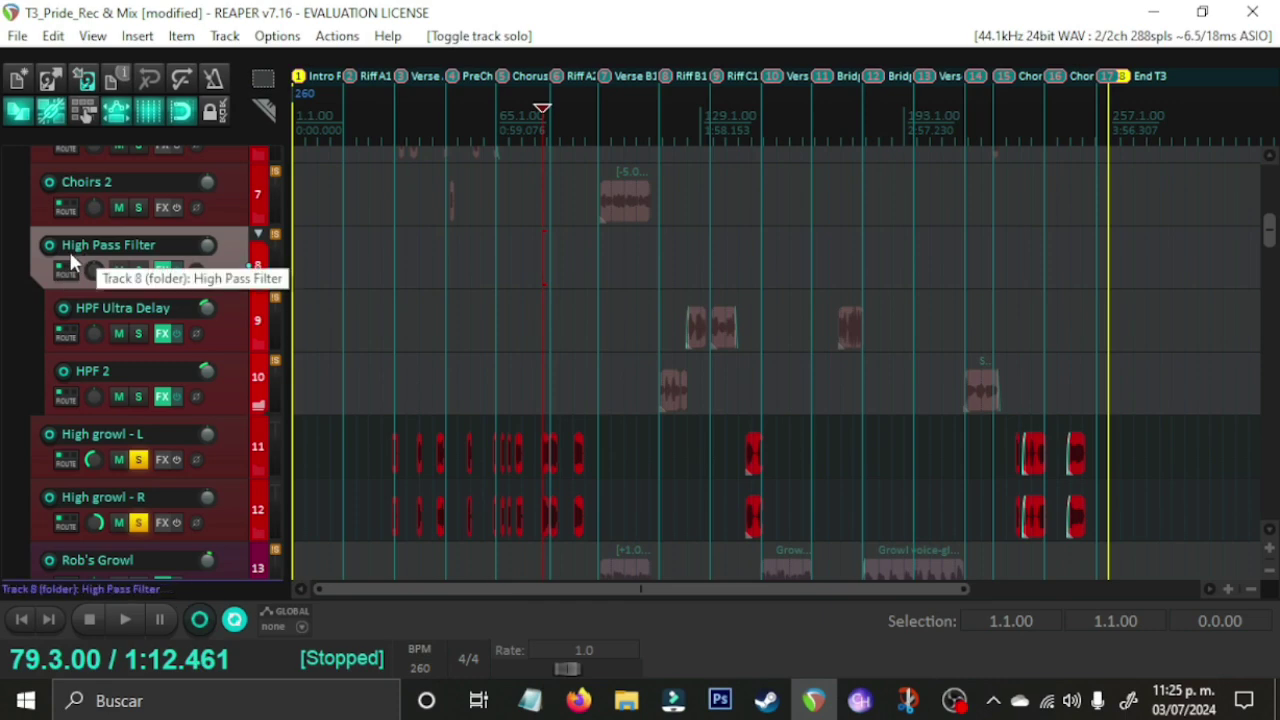
pyautogui.click(162, 270)
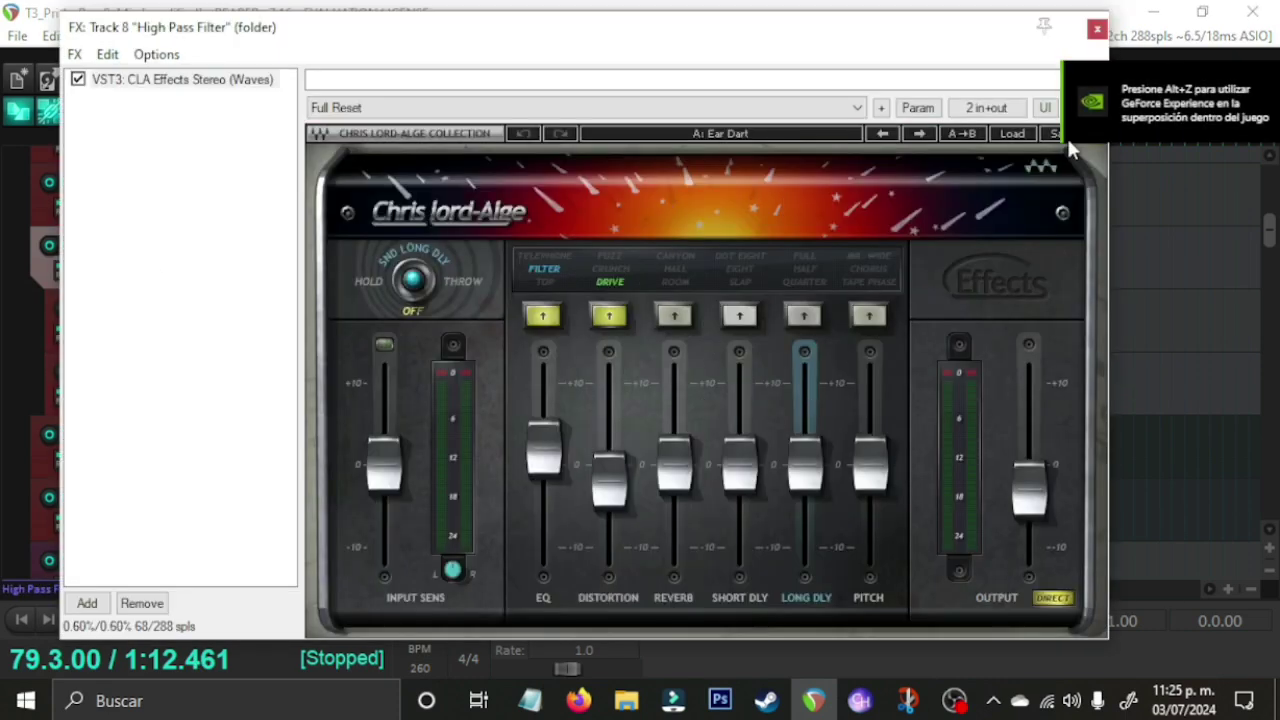
pyautogui.click(1097, 30)
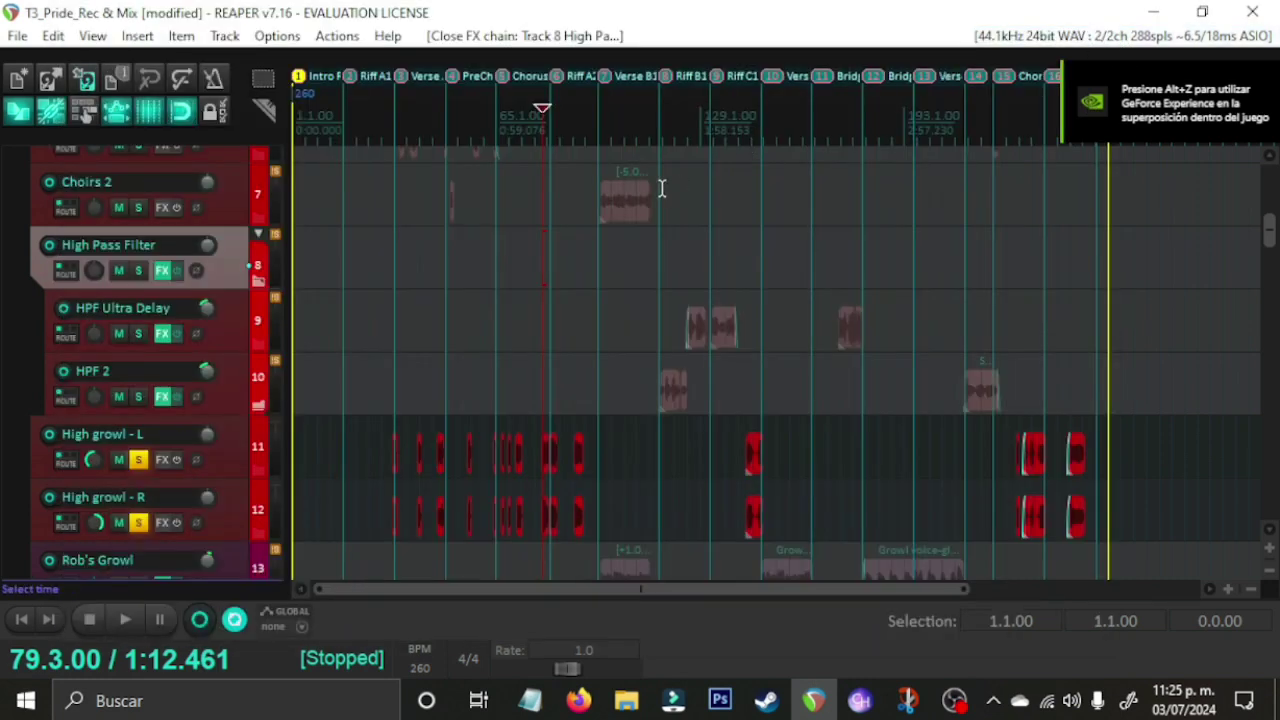
# Step: Unsolo High growl - L and High growl - R, and solo the High Pass Filter folder track
pyautogui.scroll(3, 649, 487)
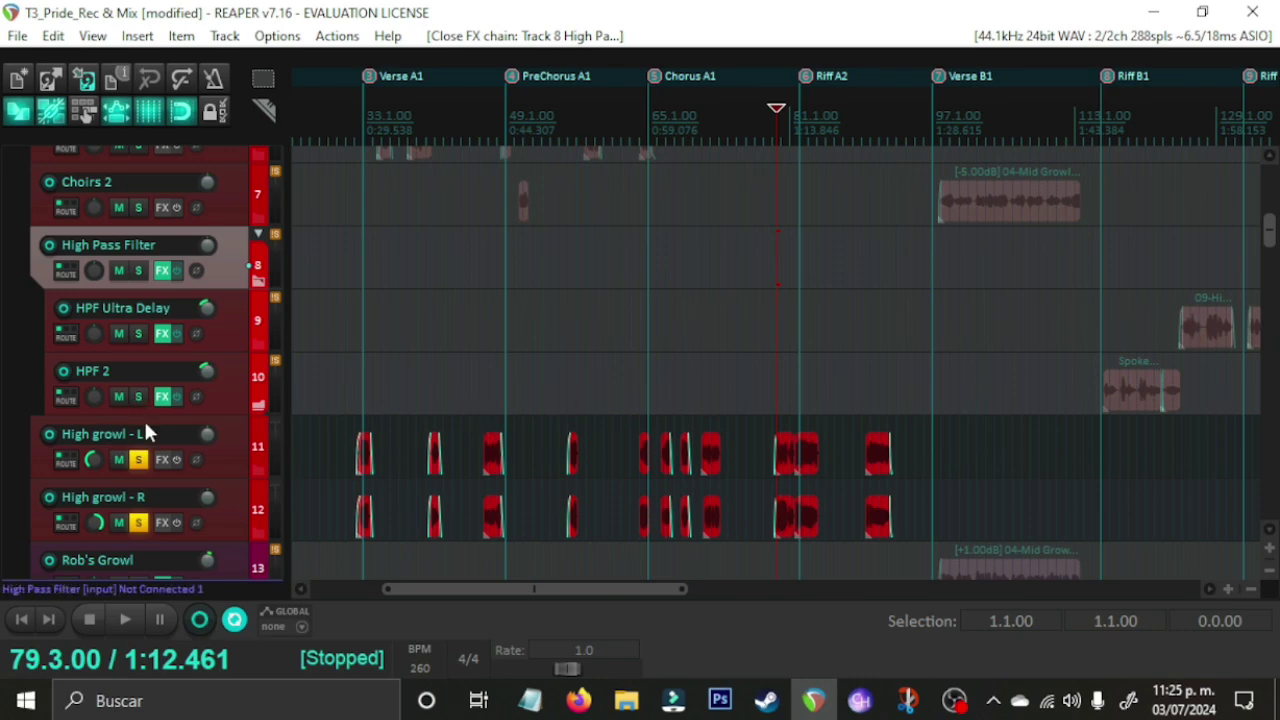
pyautogui.click(138, 461)
pyautogui.click(138, 522)
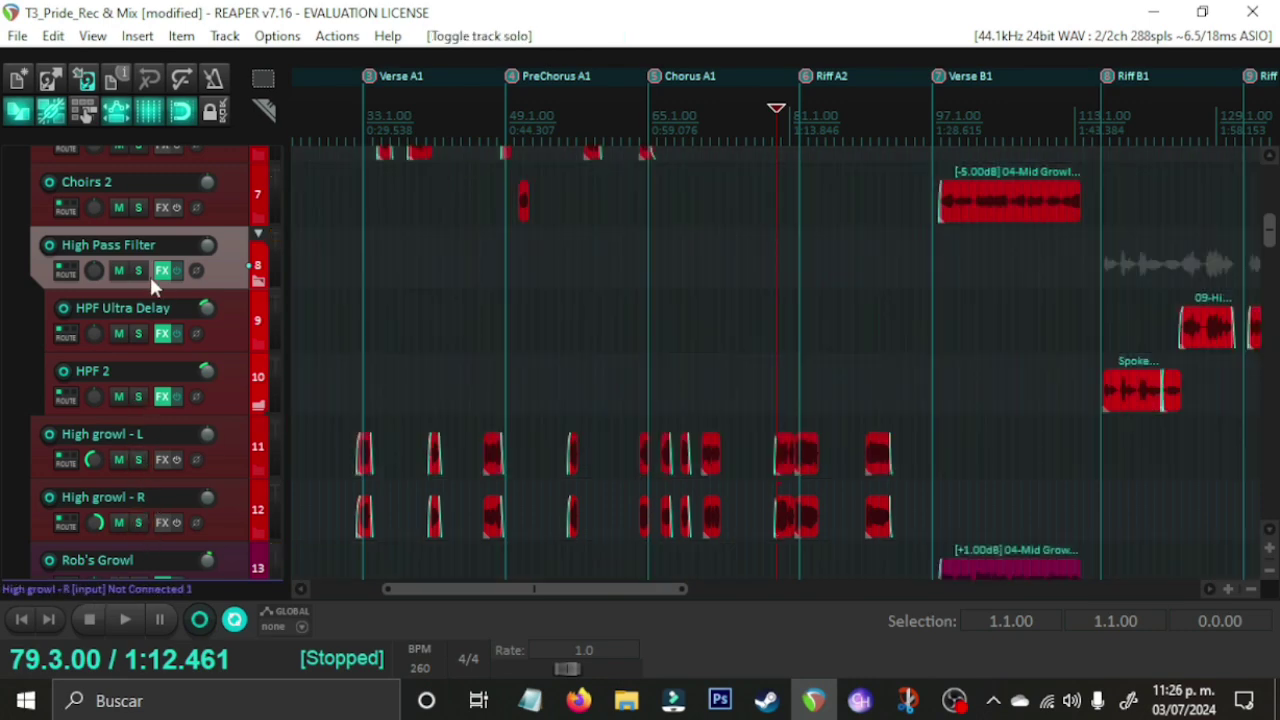
pyautogui.click(138, 270)
# Step: Place the edit cursor at 124.4.00, where the first HPF Ultra Delay clip starts in Riff B1, and start playback
pyautogui.scroll(-4, 649, 411)
pyautogui.scroll(2, 651, 433)
pyautogui.scroll(2, 651, 433)
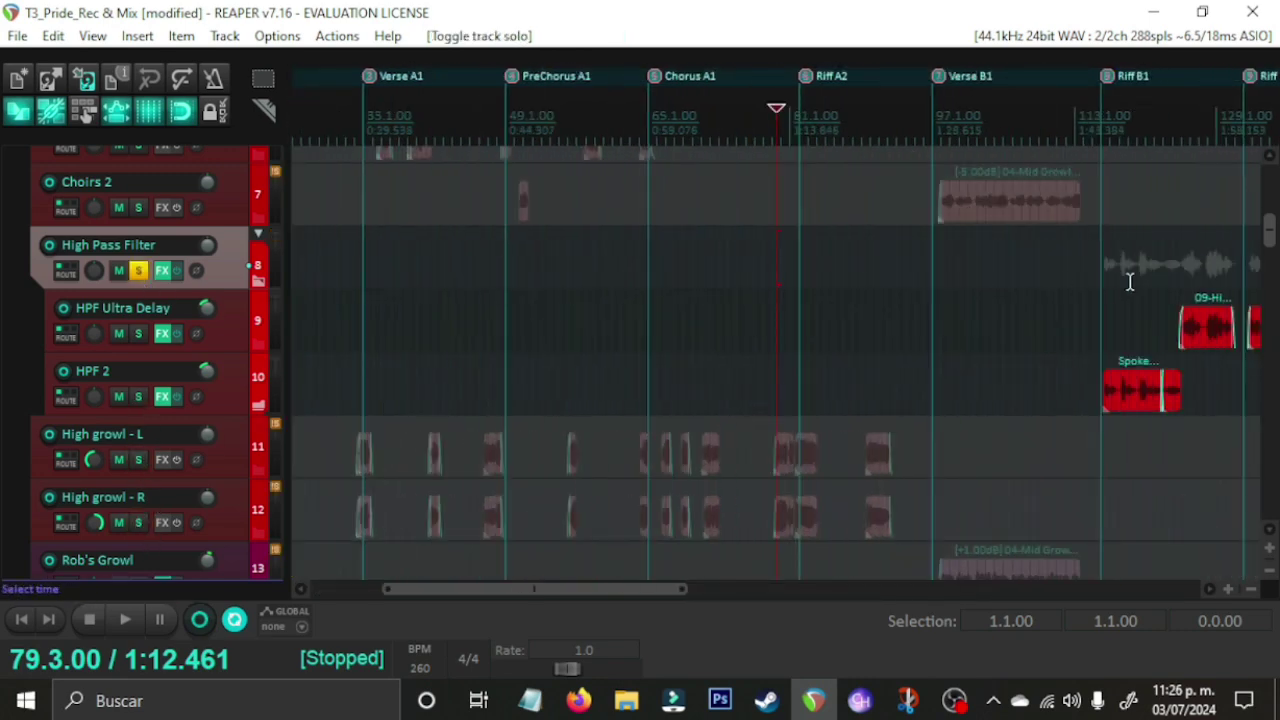
pyautogui.click(1189, 287)
pyautogui.scroll(6, 1183, 286)
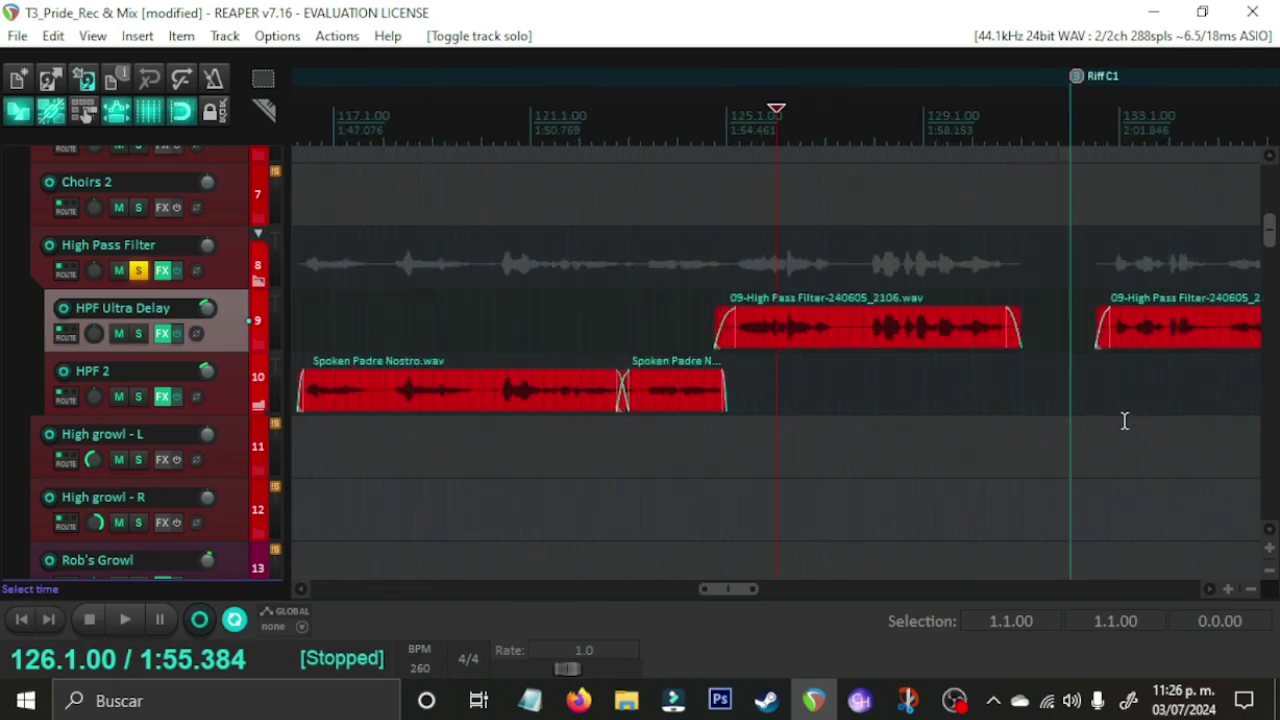
pyautogui.click(693, 272)
pyautogui.press('space')
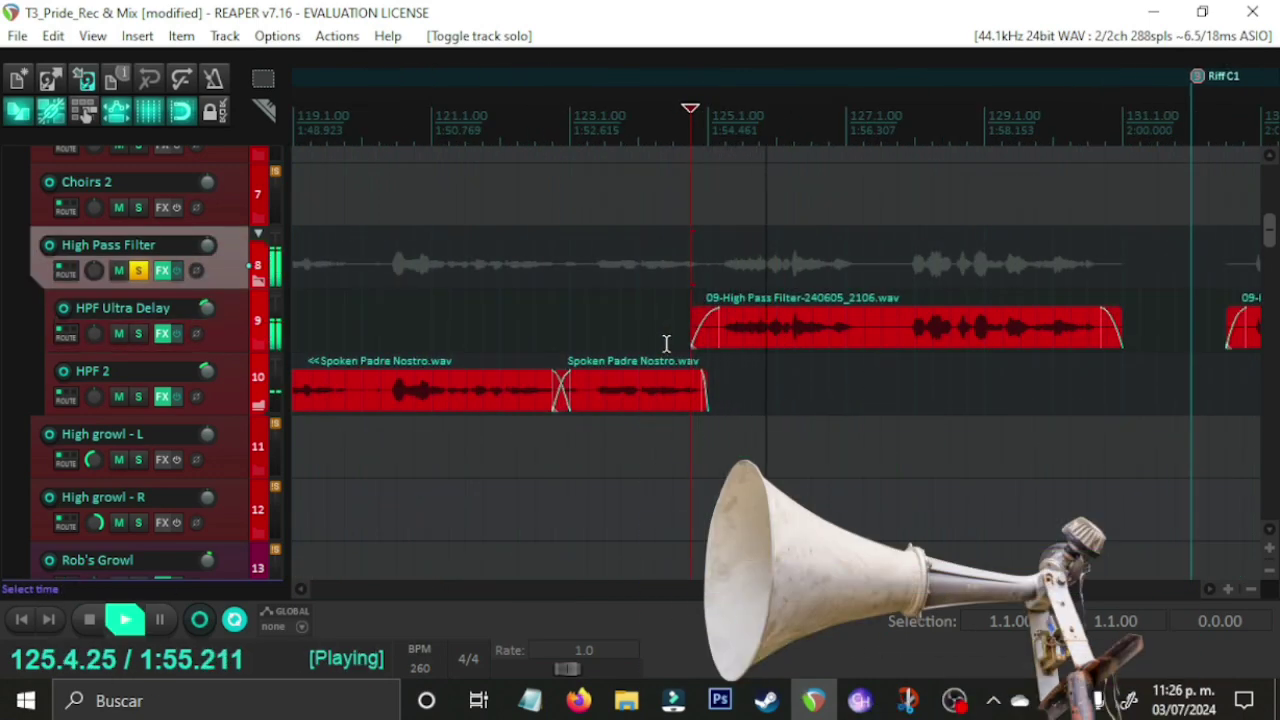
# Step: Toggle the High Pass Filter solo off, on and off again during playback through Riff C1 to compare it with the full mix, and stop
pyautogui.click(138, 271)
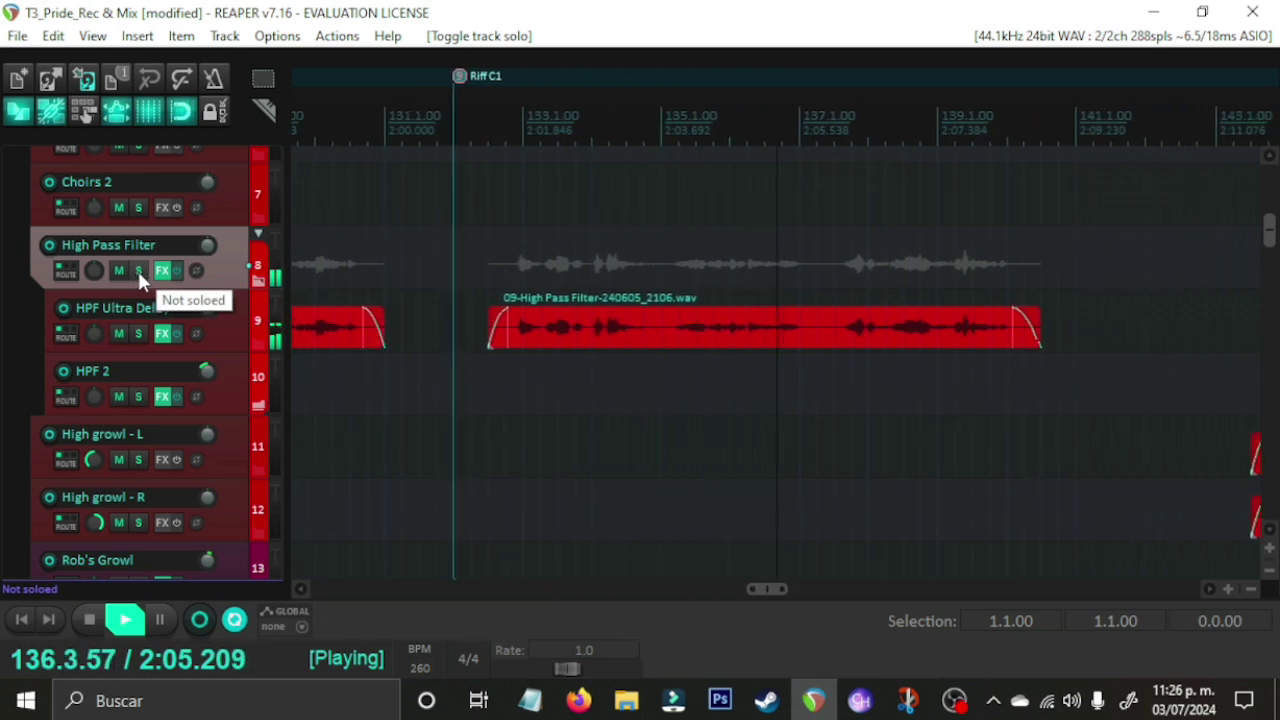
pyautogui.click(138, 271)
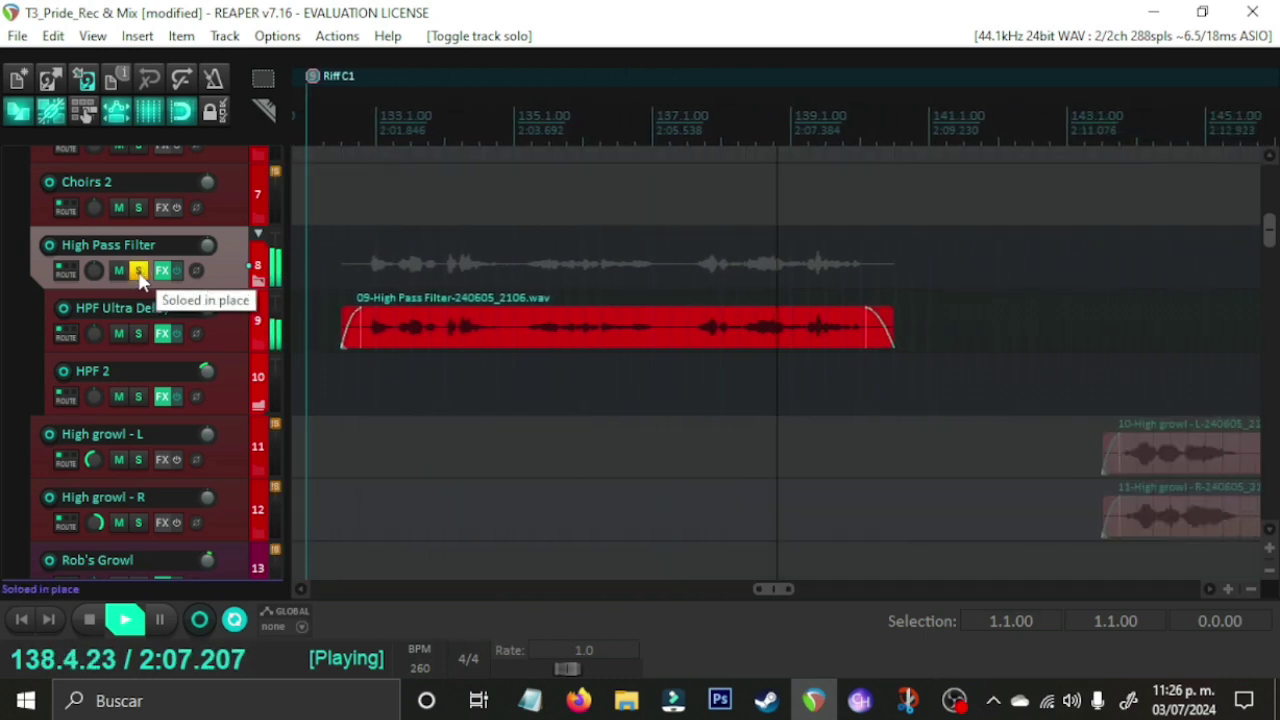
pyautogui.click(138, 271)
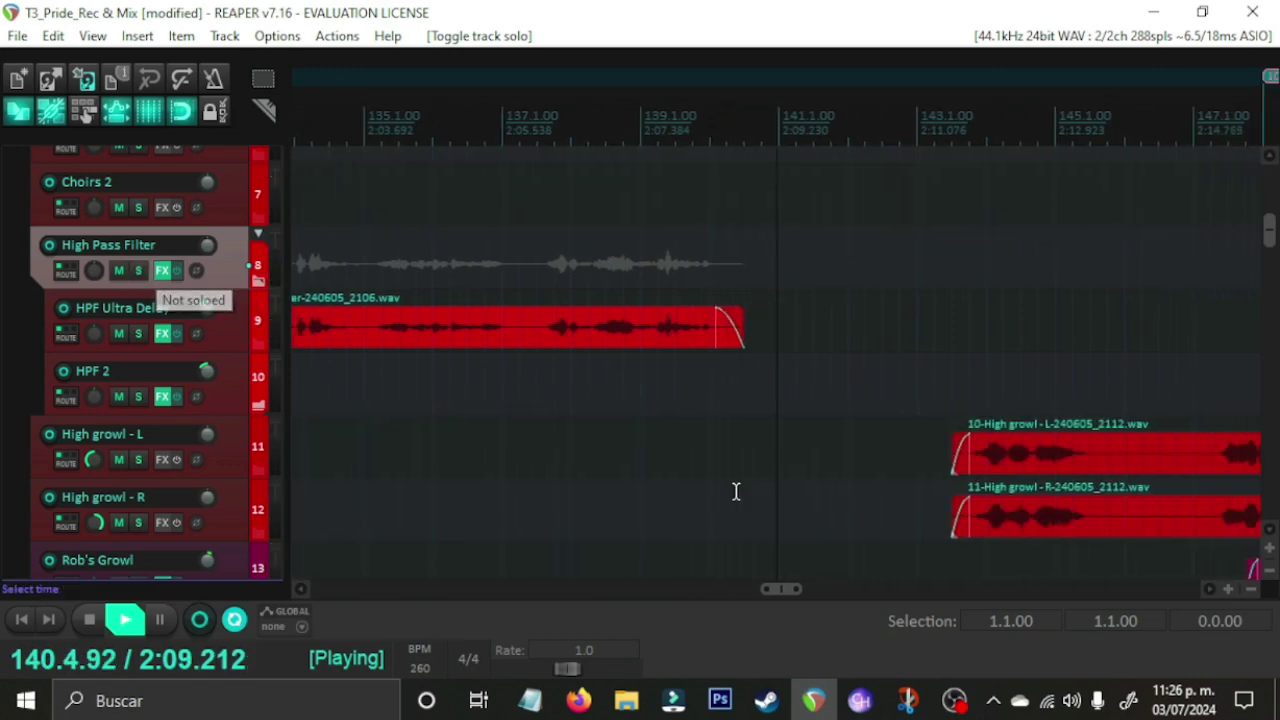
pyautogui.scroll(-4, 726, 486)
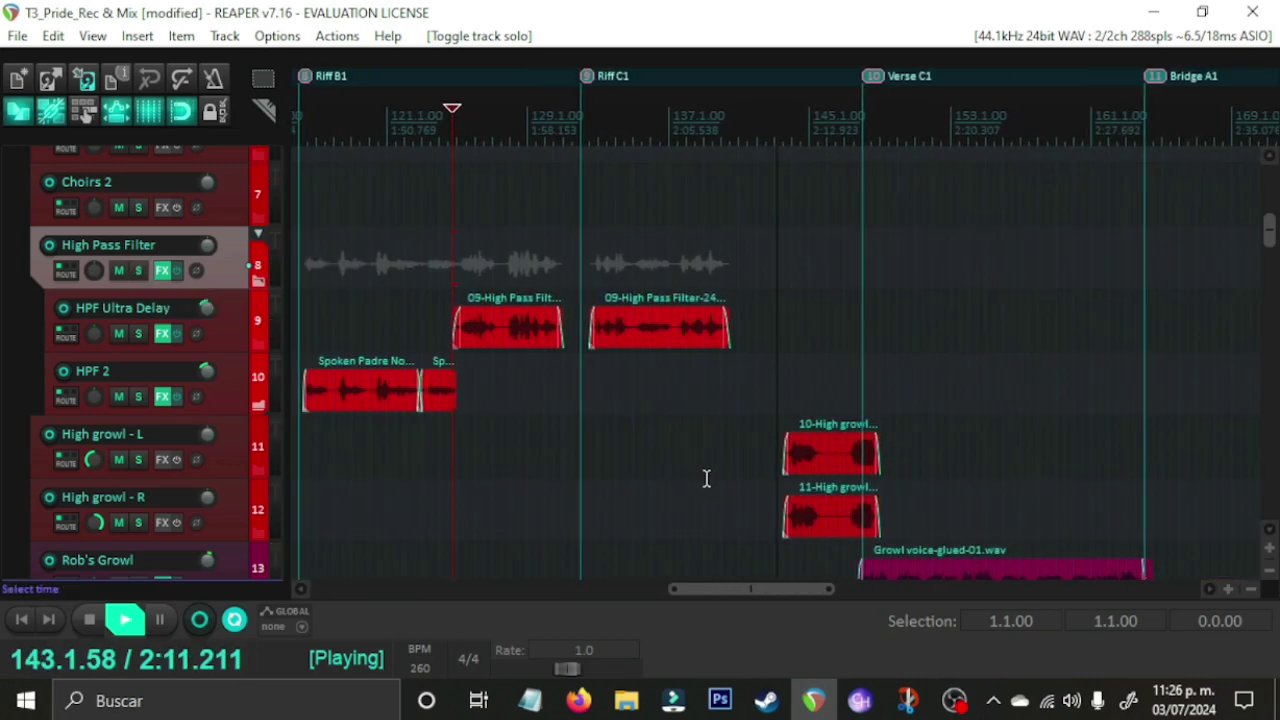
pyautogui.press('space')
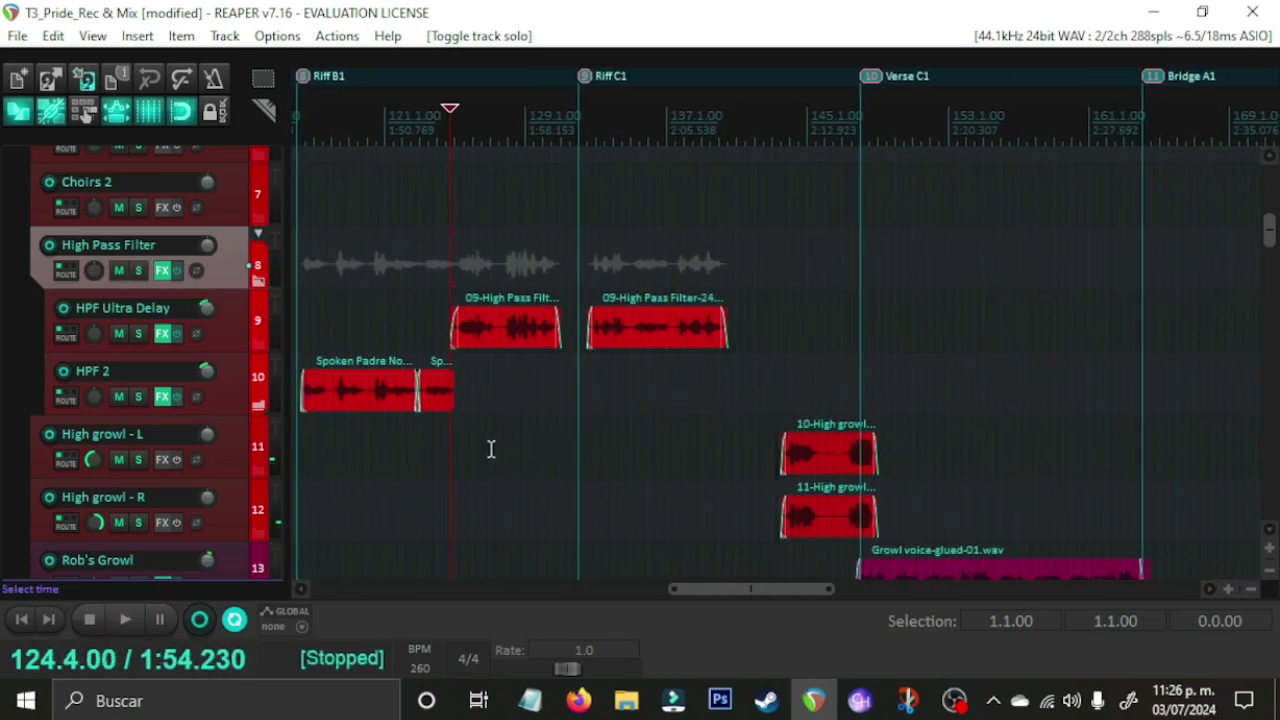
# Step: Place the edit cursor at 116.3.00, near the start of the Spoken Padre Nostro.wav clip on HPF 2 in Riff B1
pyautogui.scroll(2, 491, 449)
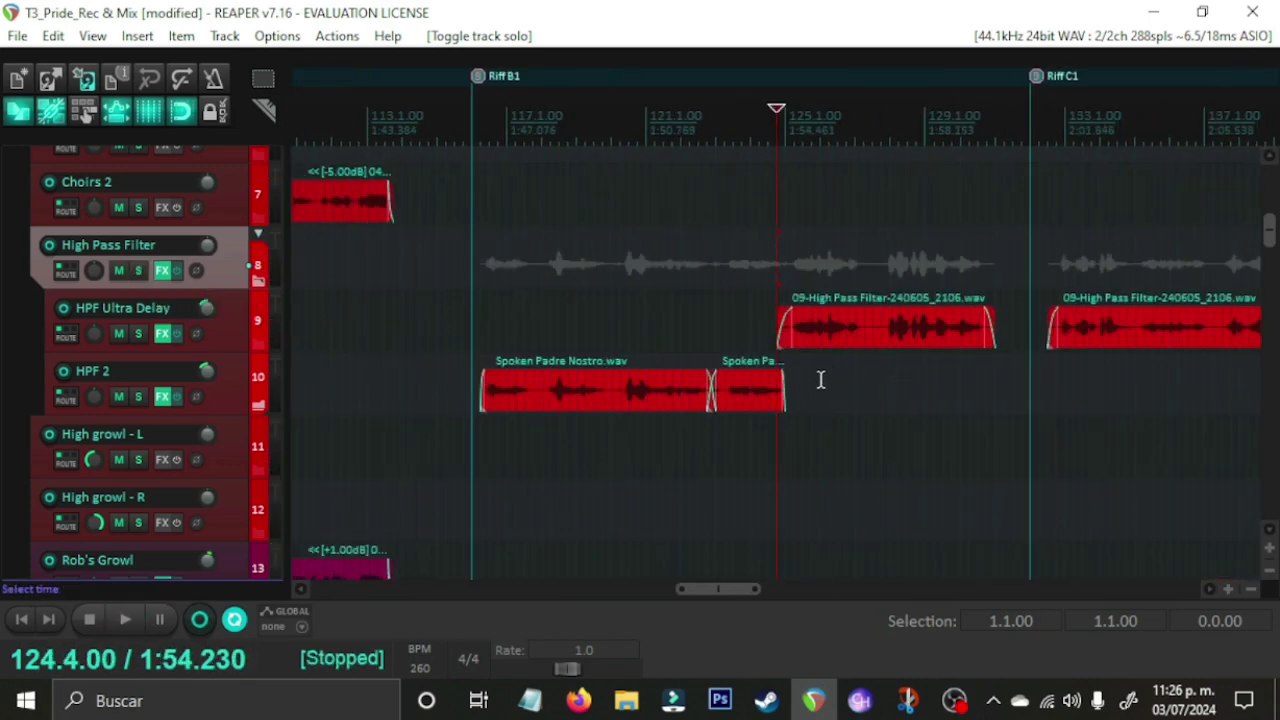
pyautogui.moveTo(733, 362); pyautogui.dragTo(453, 423)
pyautogui.click(491, 332)
pyautogui.scroll(2, 560, 477)
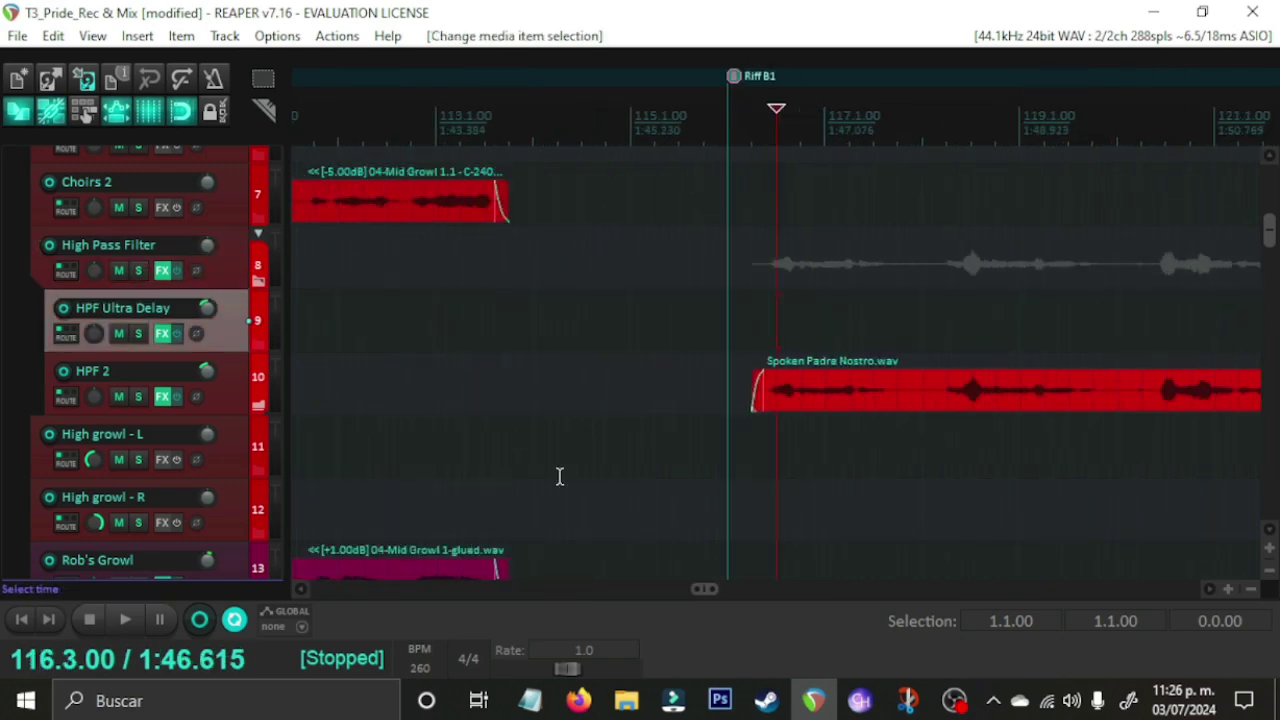
pyautogui.scroll(1, 840, 400)
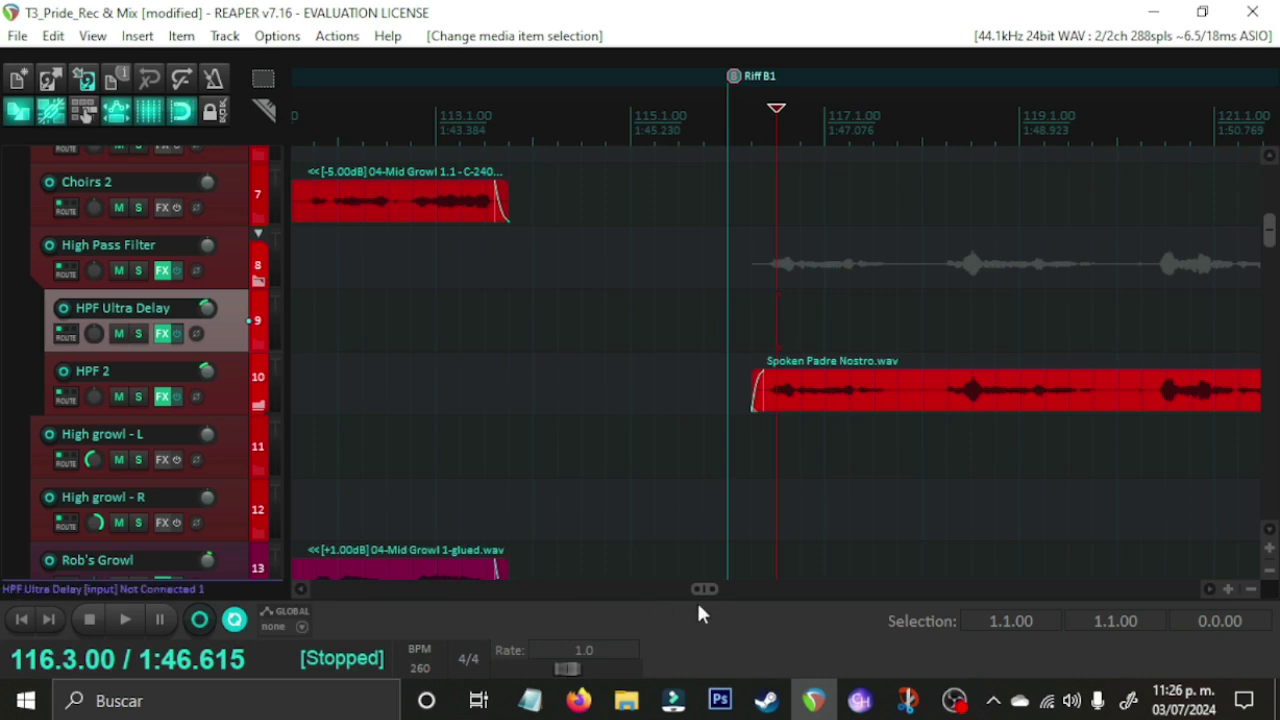
pyautogui.moveTo(709, 589); pyautogui.dragTo(717, 590)
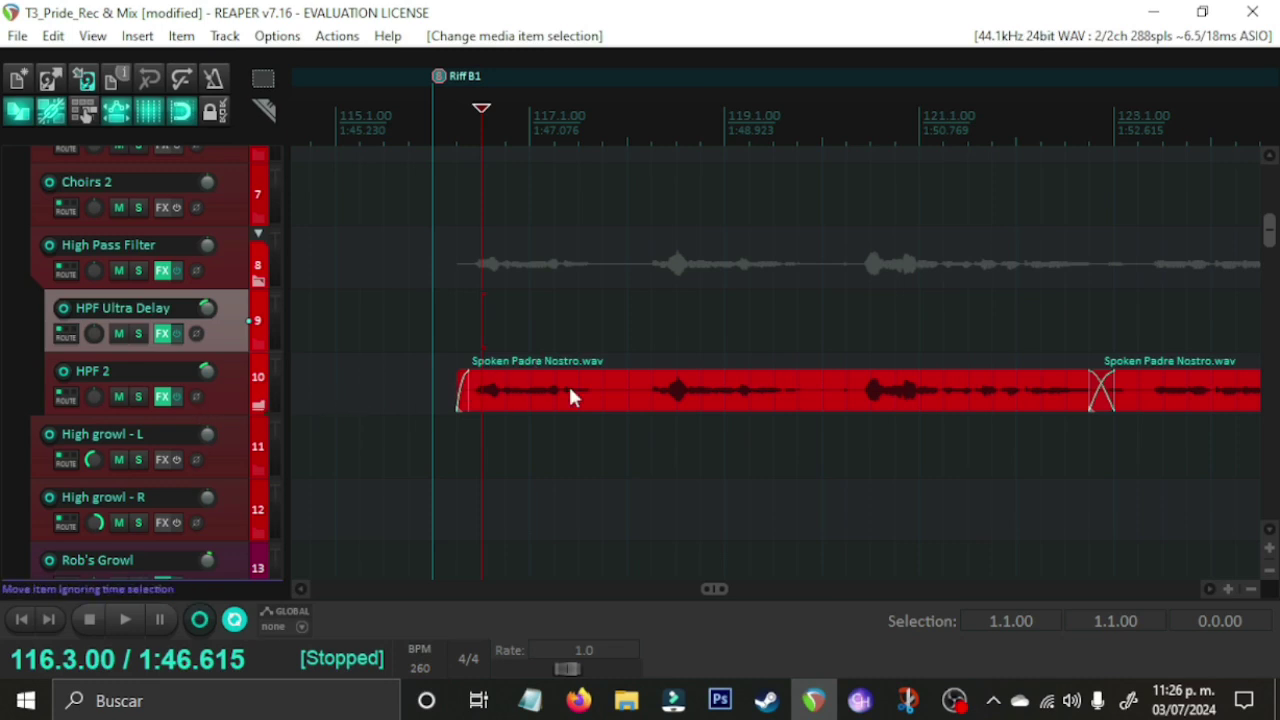
pyautogui.hscroll(-3, 537, 383)
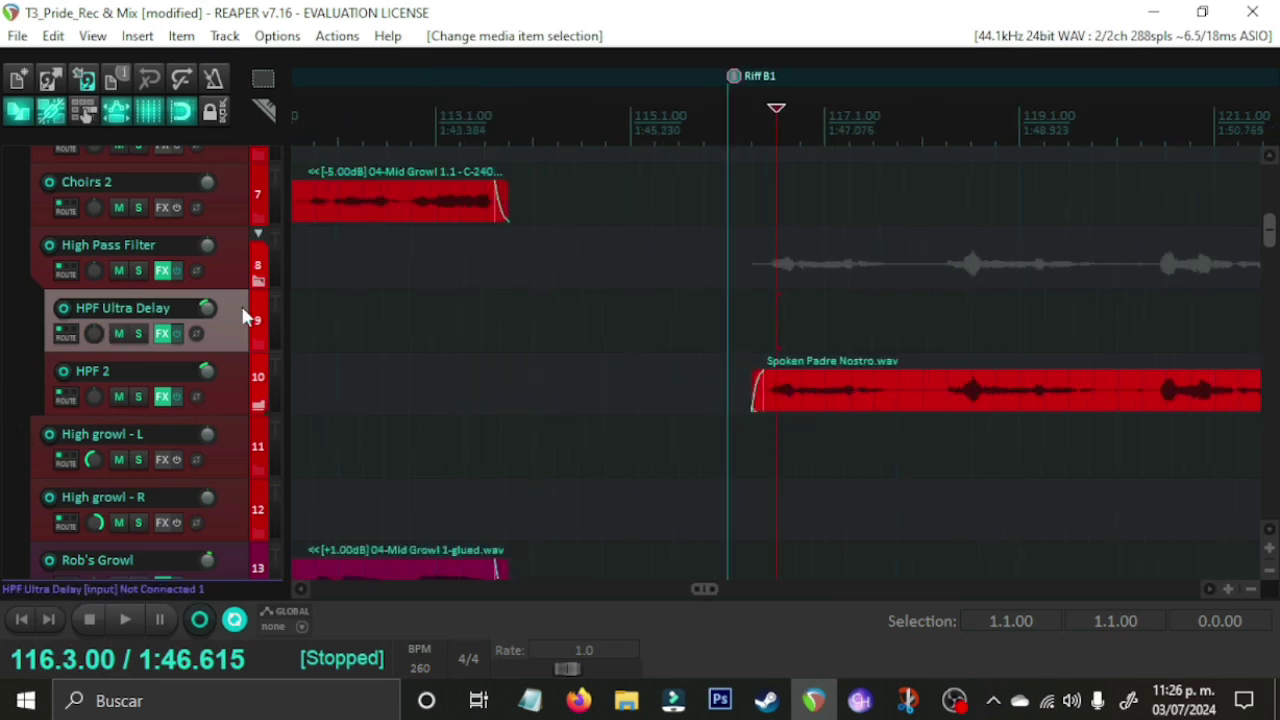
# Step: Solo High Pass Filter, play the Spoken Padre Nostro.wav clips from 116.3.00 into the HPF Ultra Delay clip, and stop
pyautogui.click(139, 270)
pyautogui.press('space')
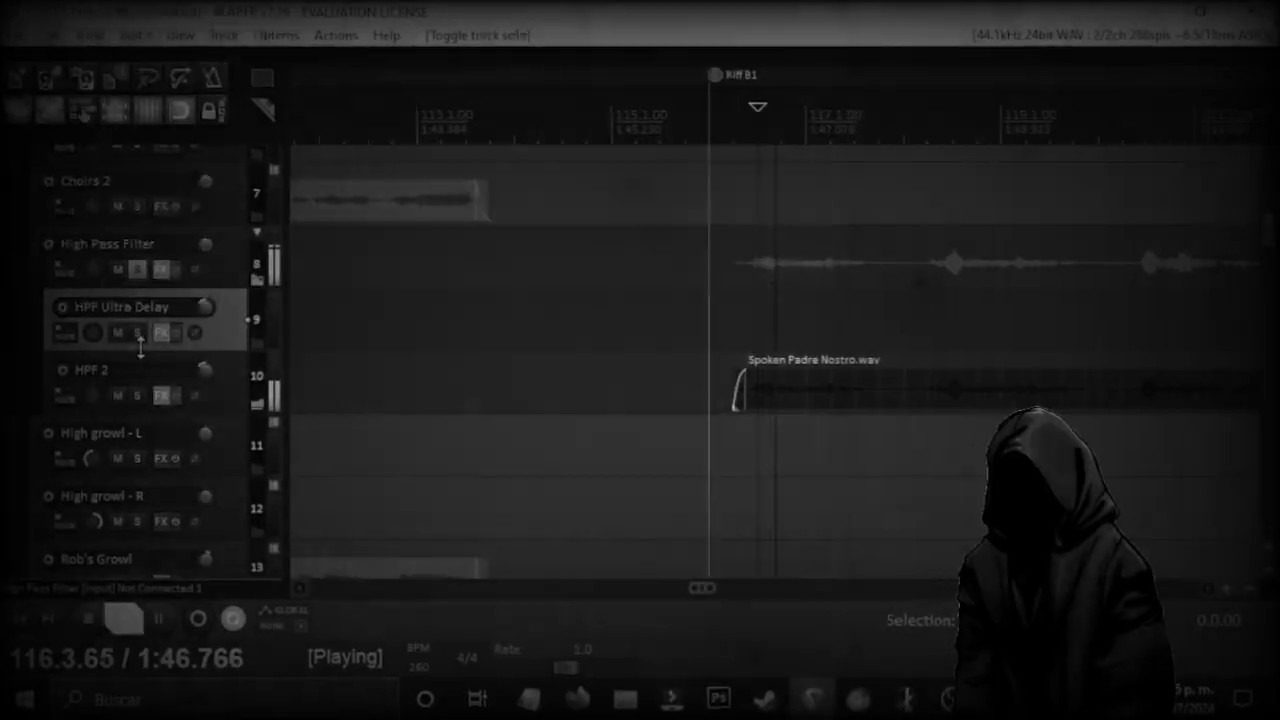
pyautogui.press('-')
pyautogui.press('-')
pyautogui.press('-')
pyautogui.press('-')
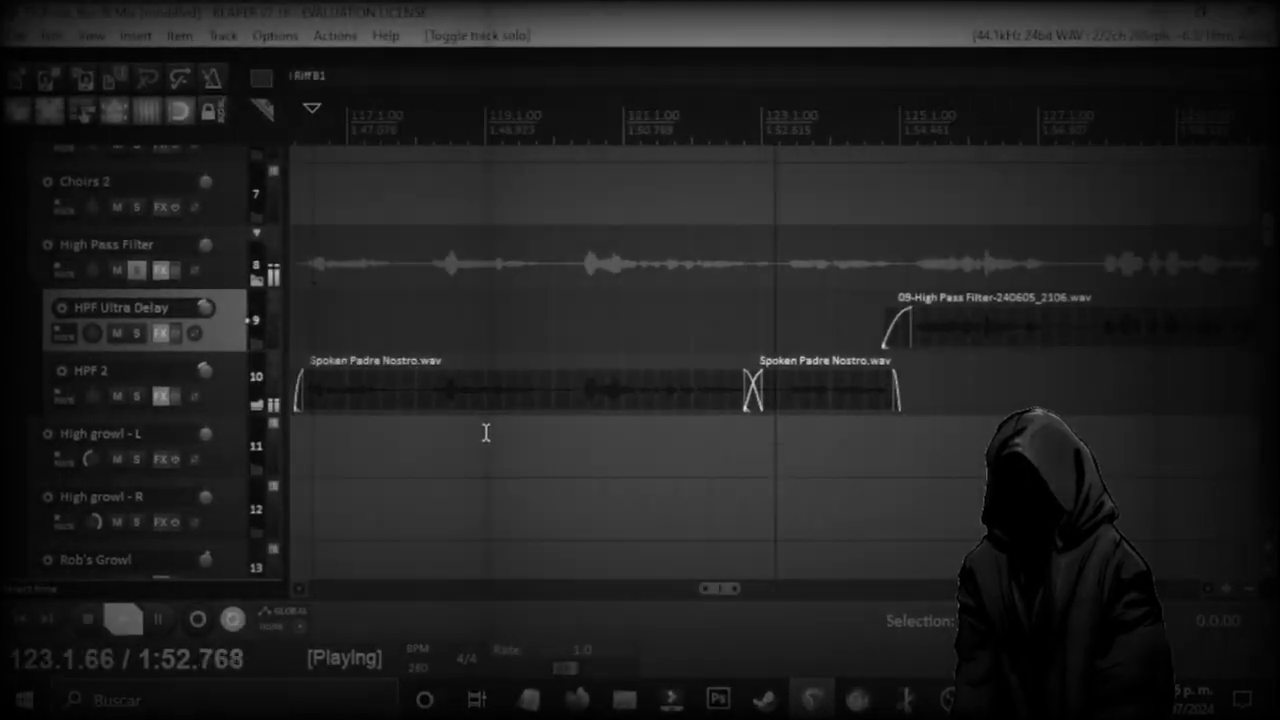
pyautogui.press('space')
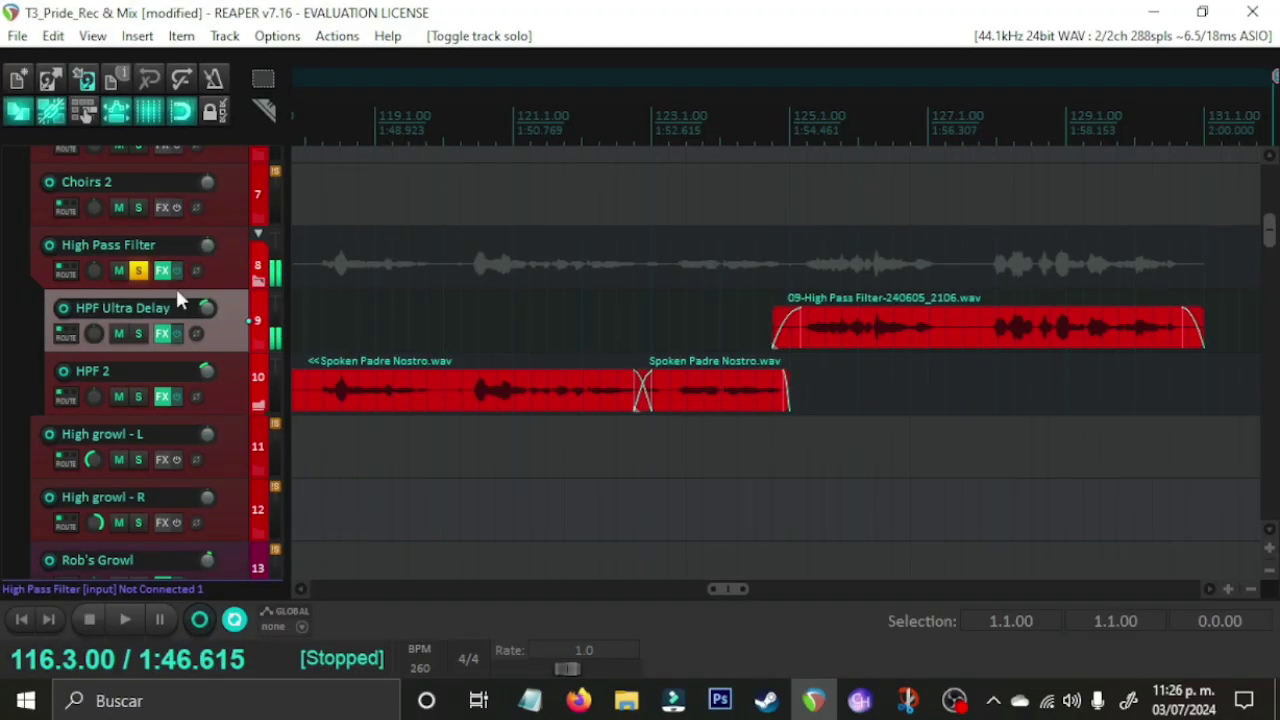
# Step: Unsolo High Pass Filter, play the full mix from 116.3.00 through Riff B1, and stop
pyautogui.press('space')
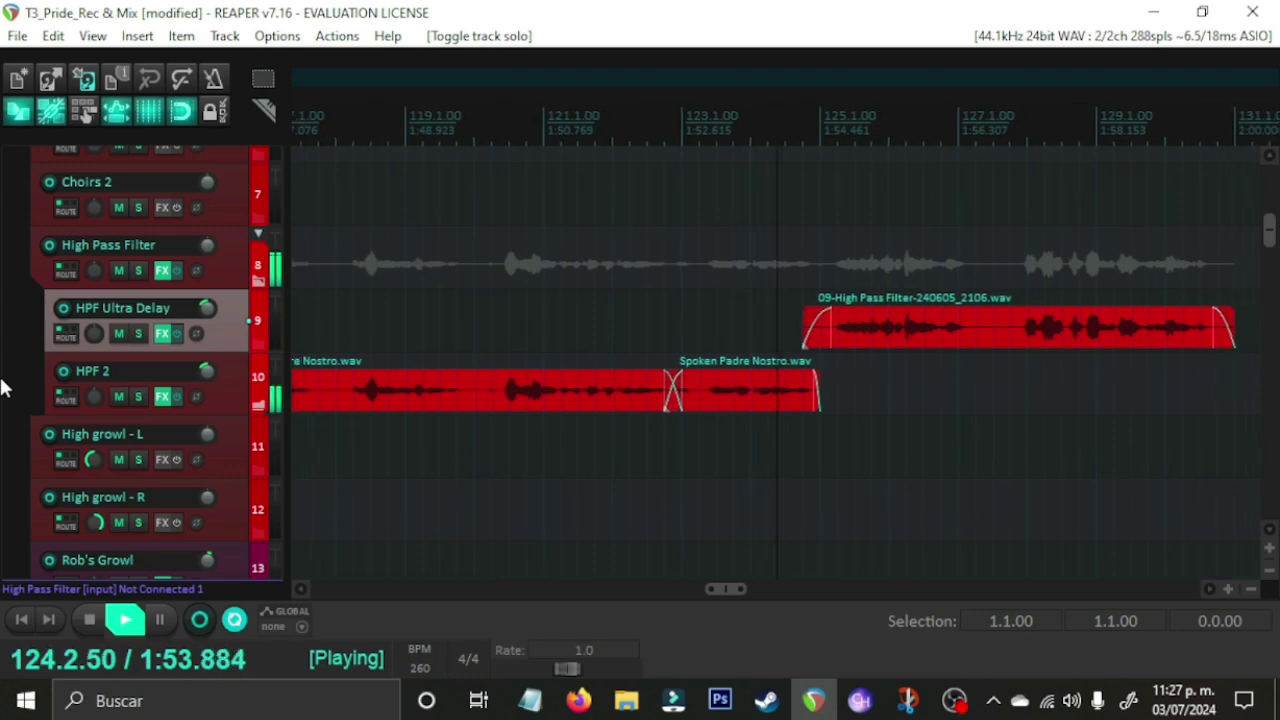
pyautogui.scroll(-10, 915, 361)
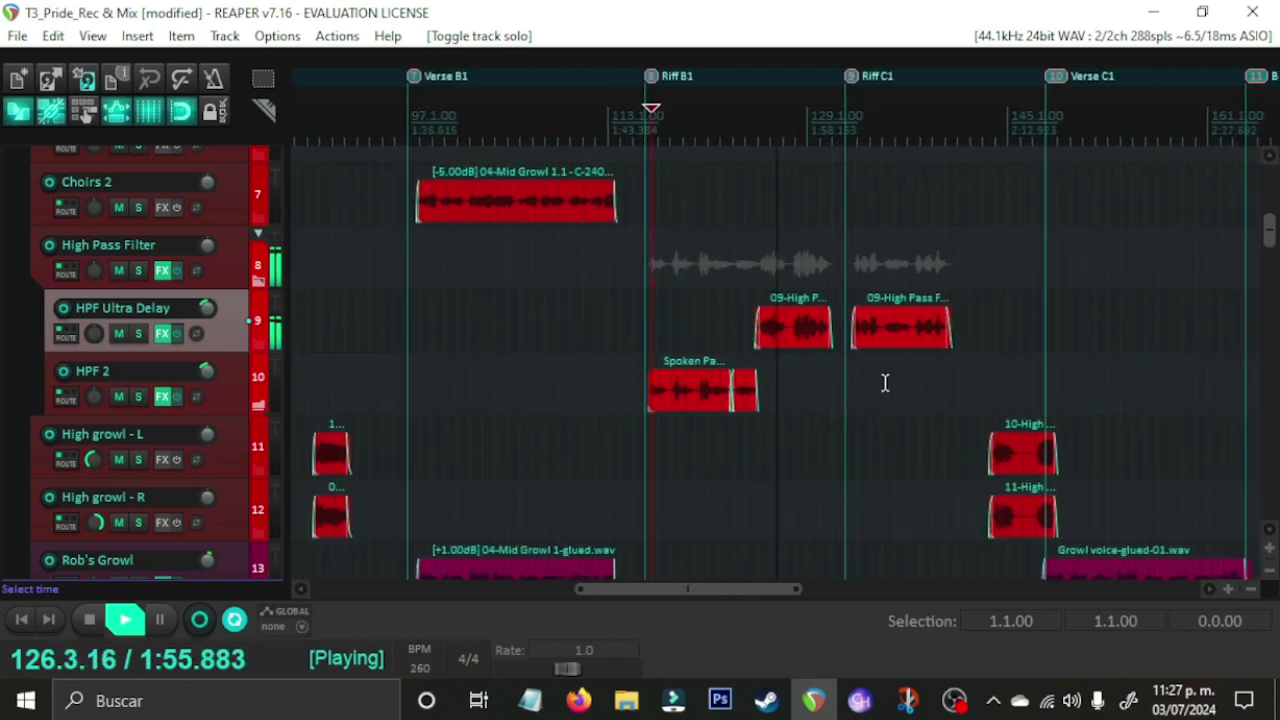
pyautogui.press('space')
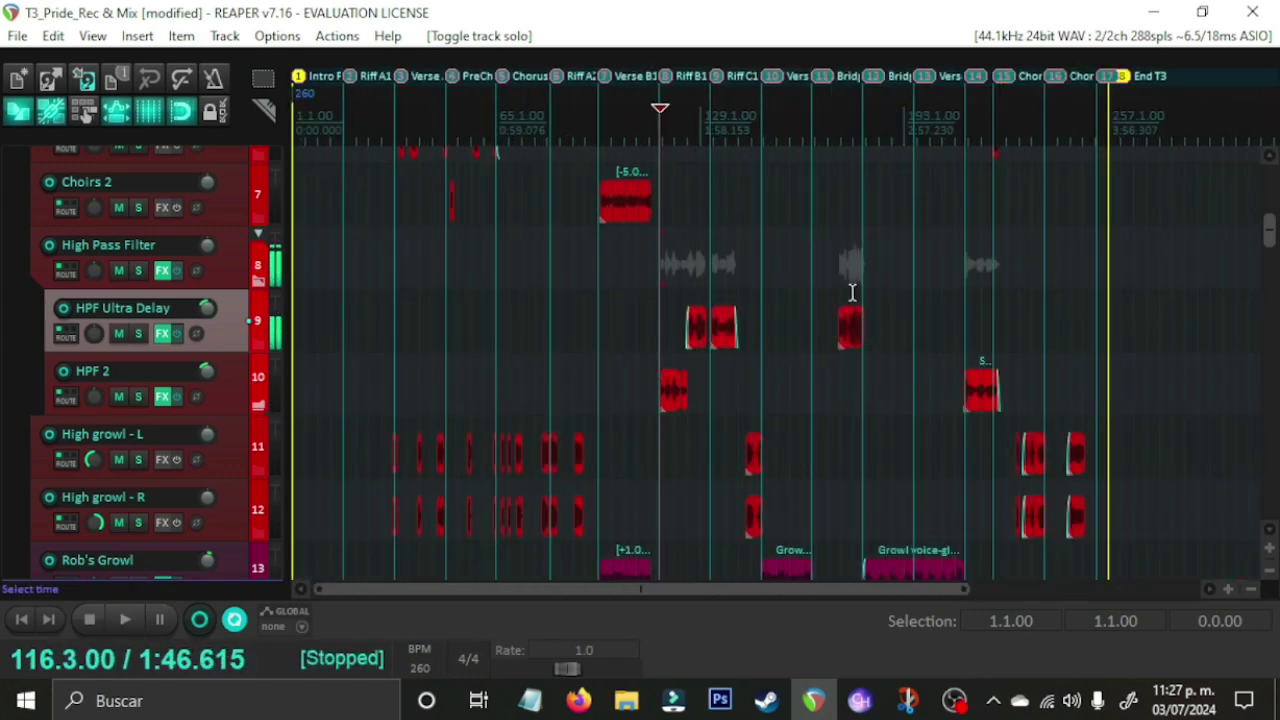
# Step: Play from near the start of Bridge A1's HPF Ultra Delay clip, soloing High Pass Filter briefly and then returning to the full mix
pyautogui.click(843, 278)
pyautogui.press('space')
pyautogui.scroll(6, 880, 449)
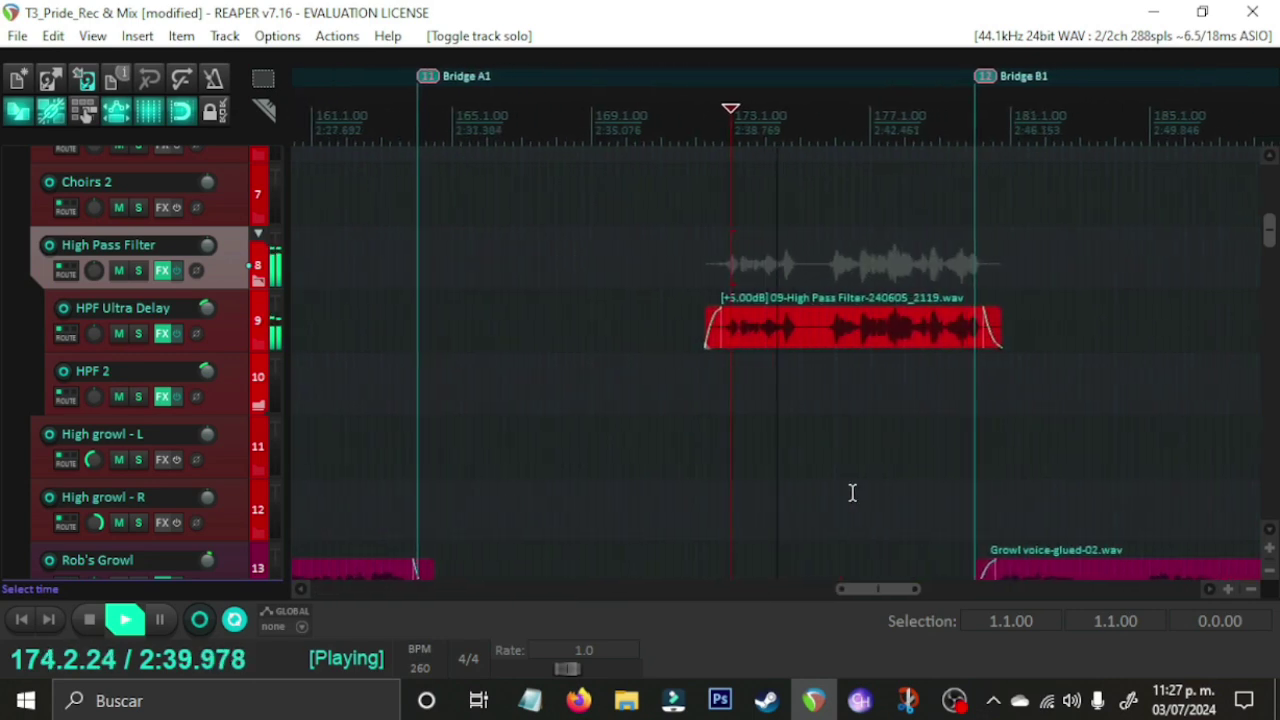
pyautogui.click(139, 271)
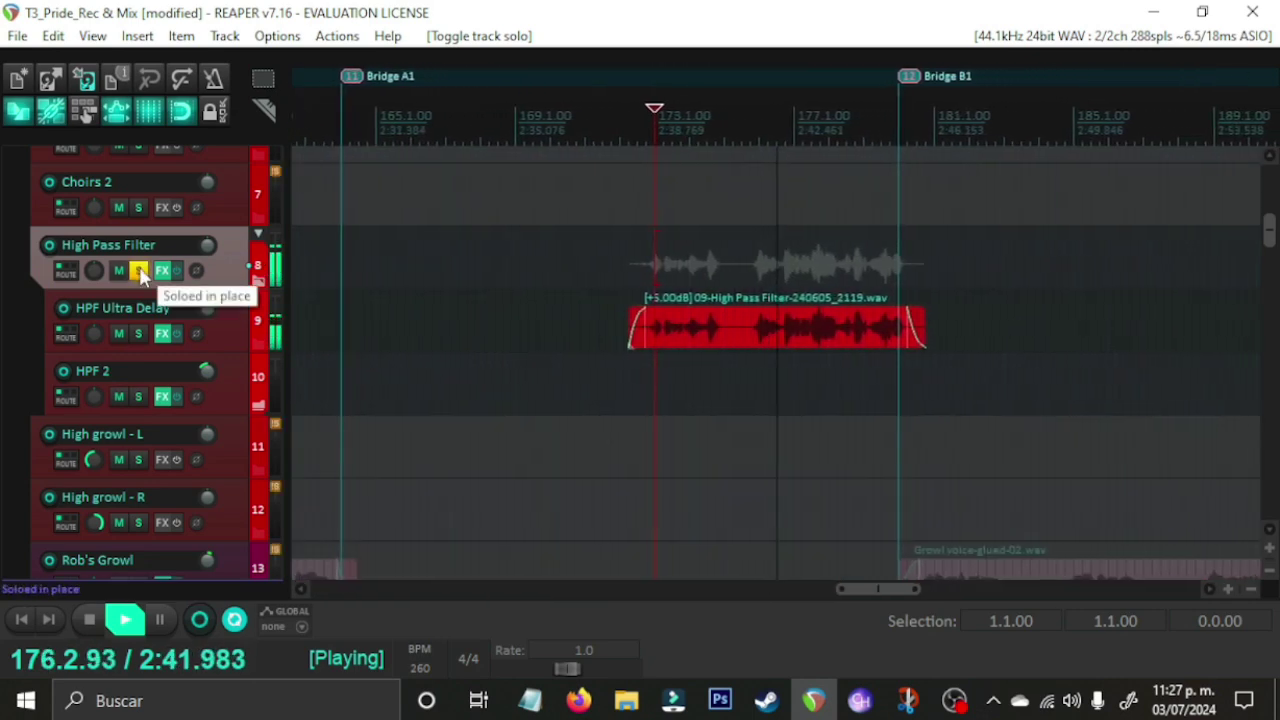
pyautogui.click(139, 271)
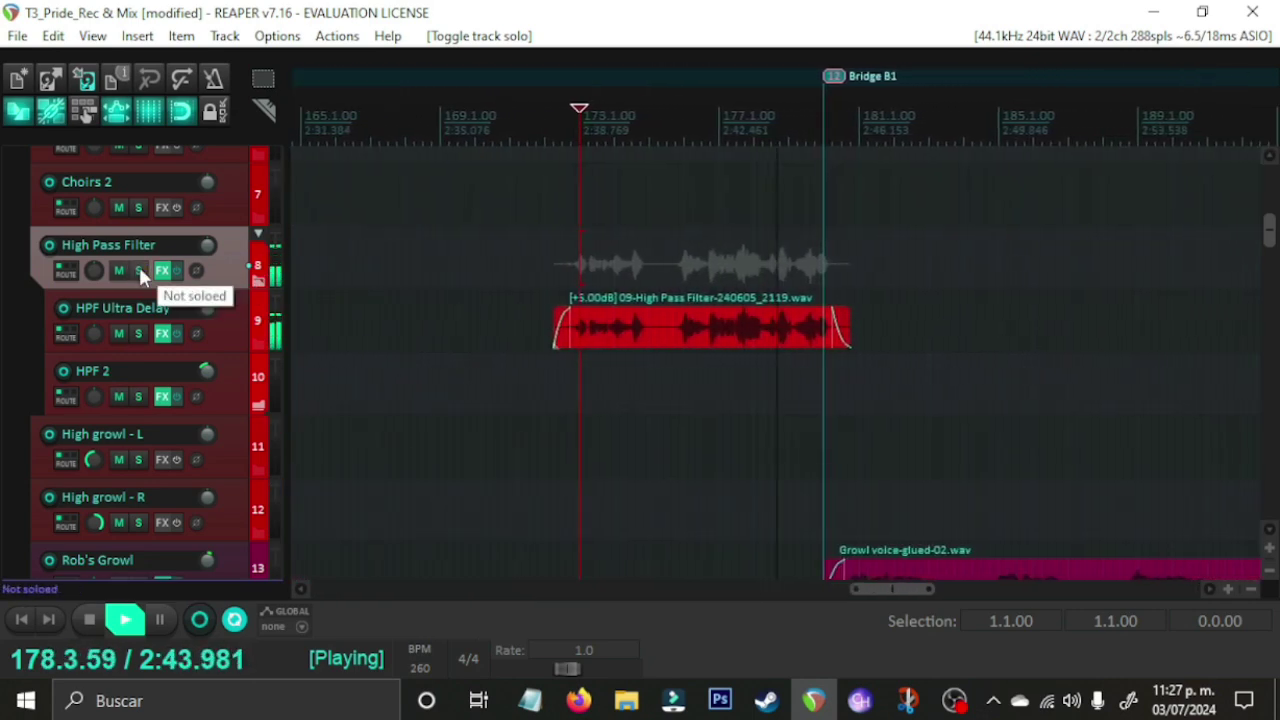
# Step: Solo the Vocals folder track briefly during playback of Bridge B1, then unsolo it to hear the full mix
pyautogui.scroll(-1, 6, 375)
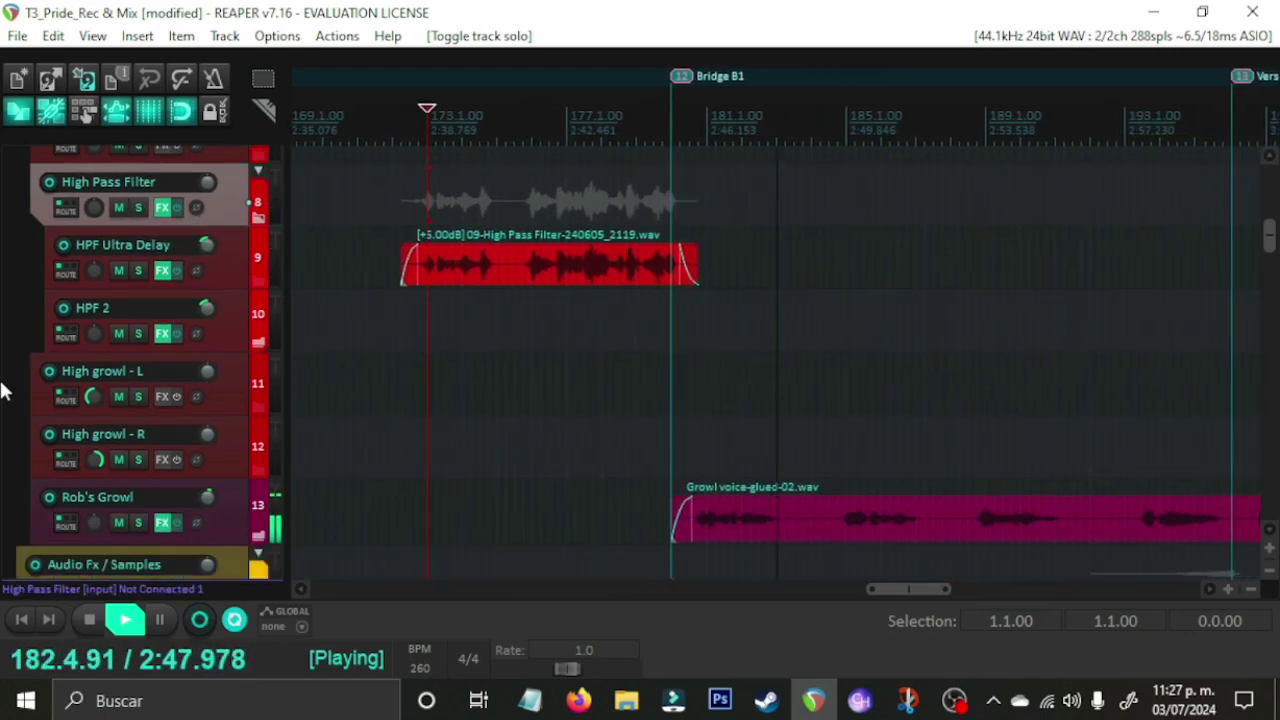
pyautogui.scroll(-1, 6, 391)
pyautogui.scroll(-2, 6, 391)
pyautogui.scroll(9, 6, 400)
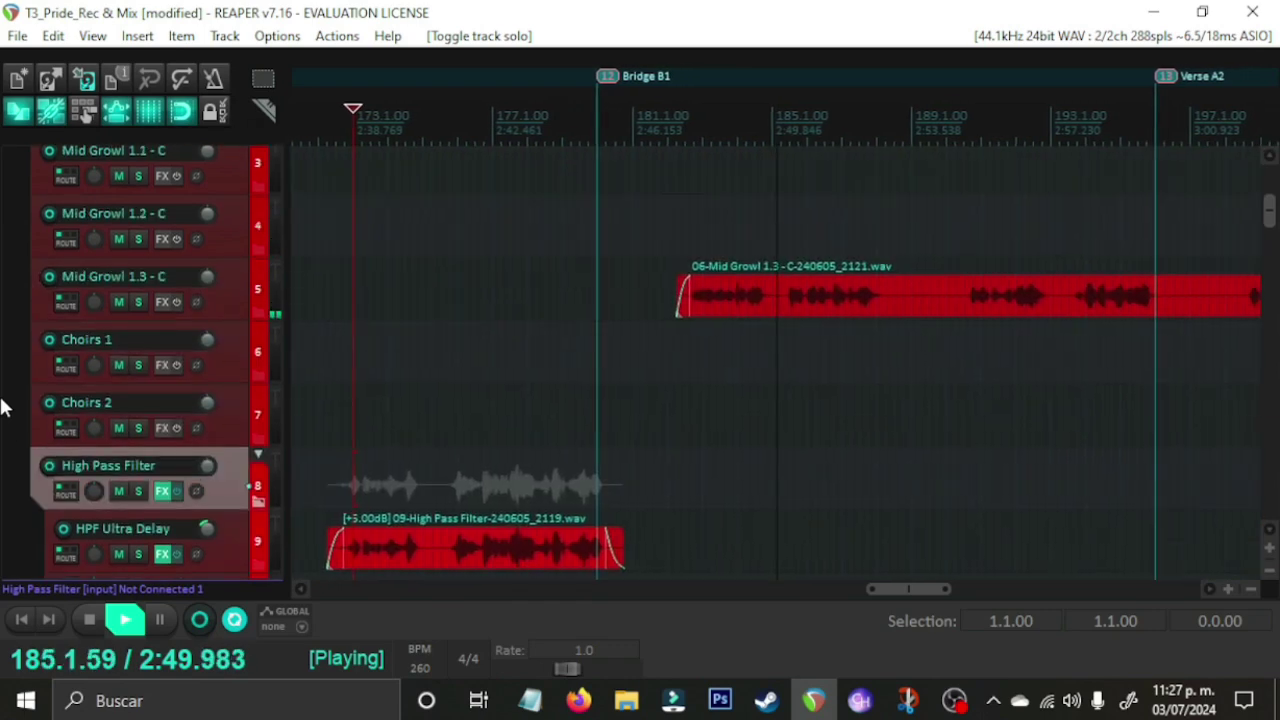
pyautogui.scroll(1, 4, 407)
pyautogui.click(138, 300)
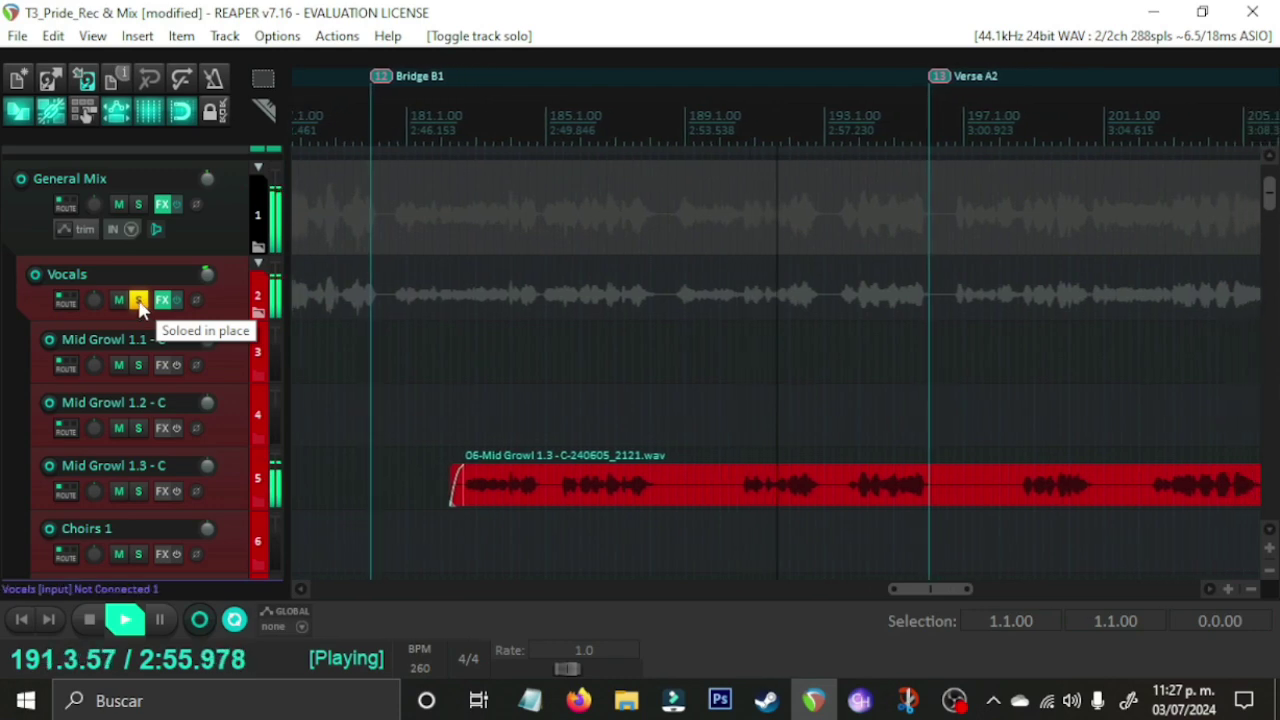
pyautogui.click(138, 300)
pyautogui.scroll(-1, 9, 375)
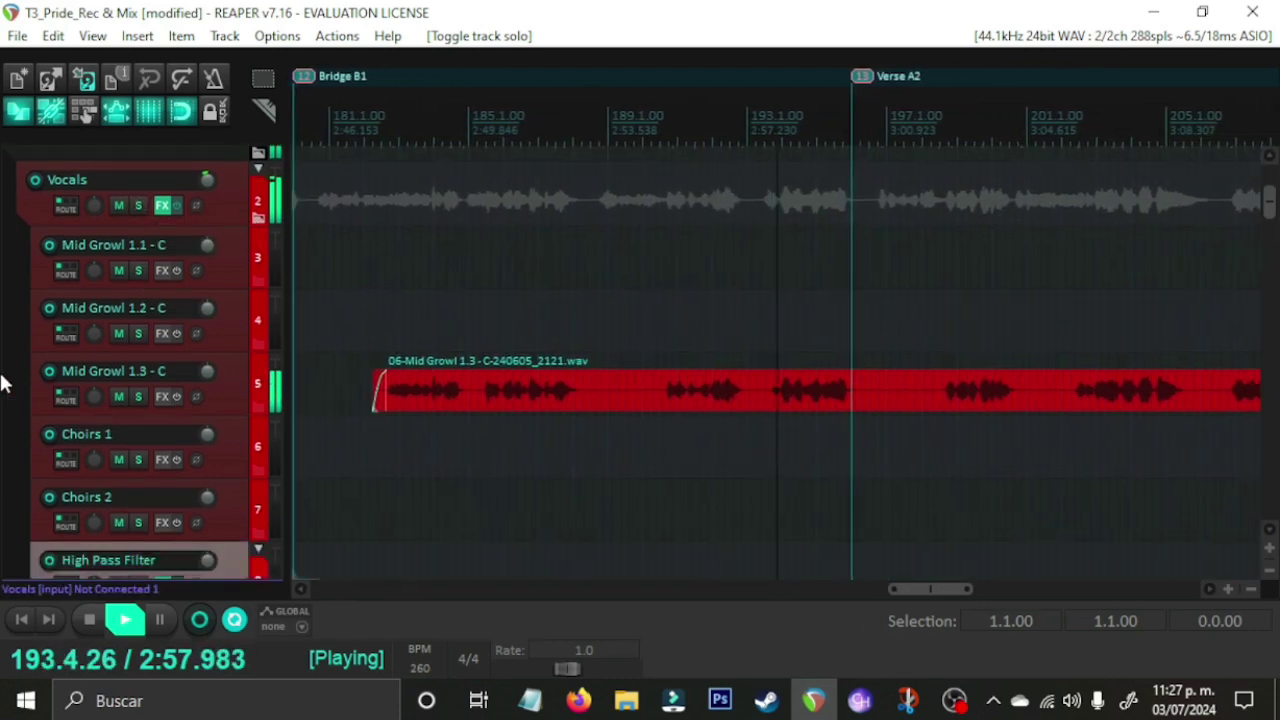
# Step: Stop playback and place the edit cursor at 163.1.00, at the start of the first L1 solo guitar clip
pyautogui.scroll(-8, 9, 382)
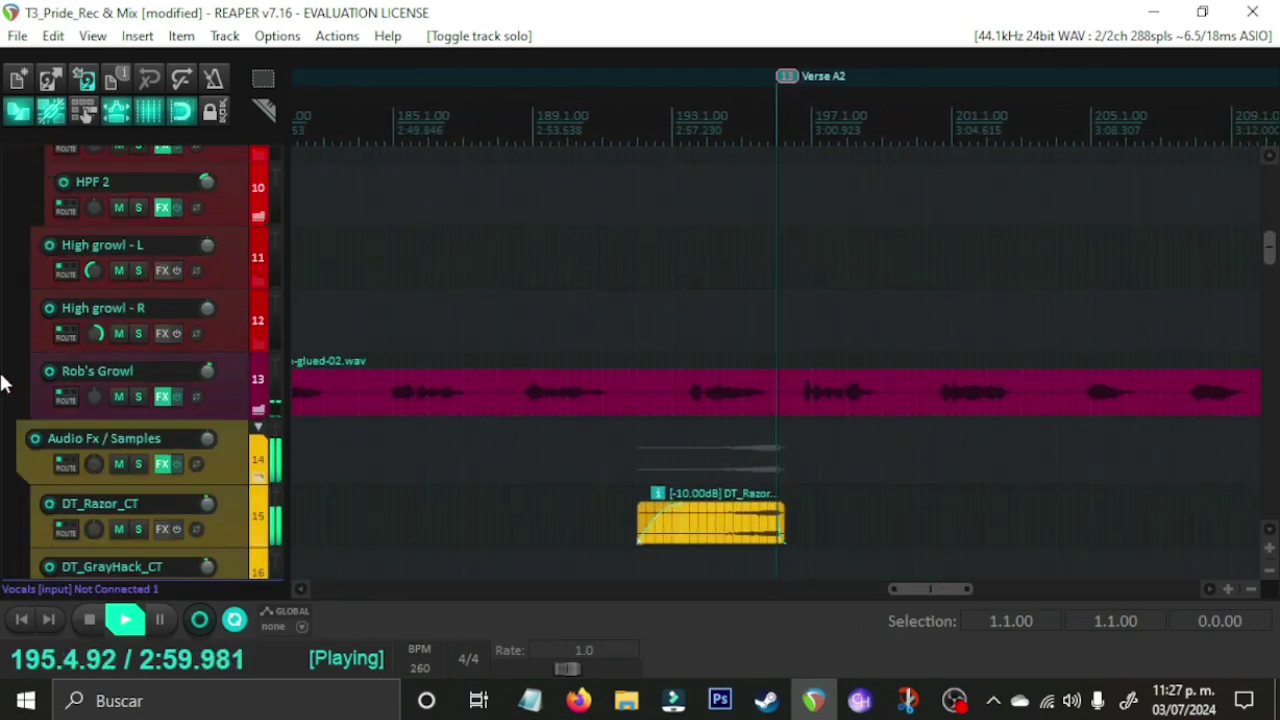
pyautogui.press('space')
pyautogui.scroll(-5, 5, 383)
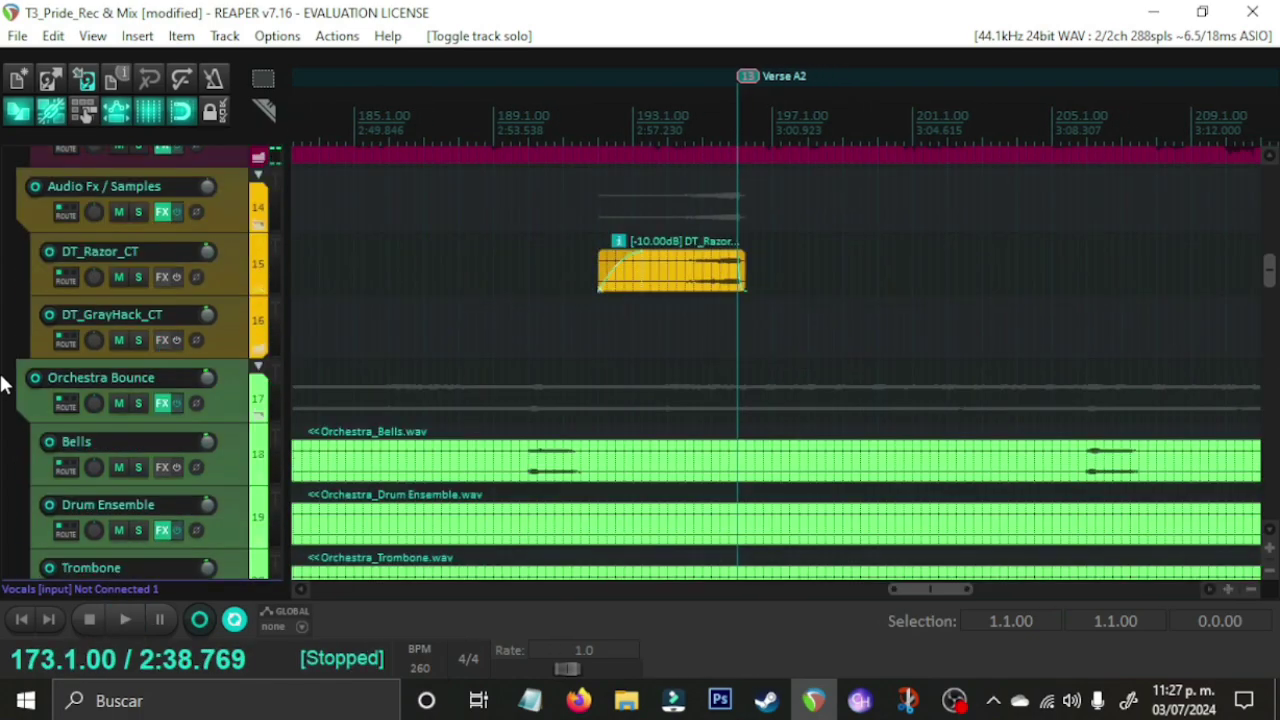
pyautogui.scroll(-8, 5, 383)
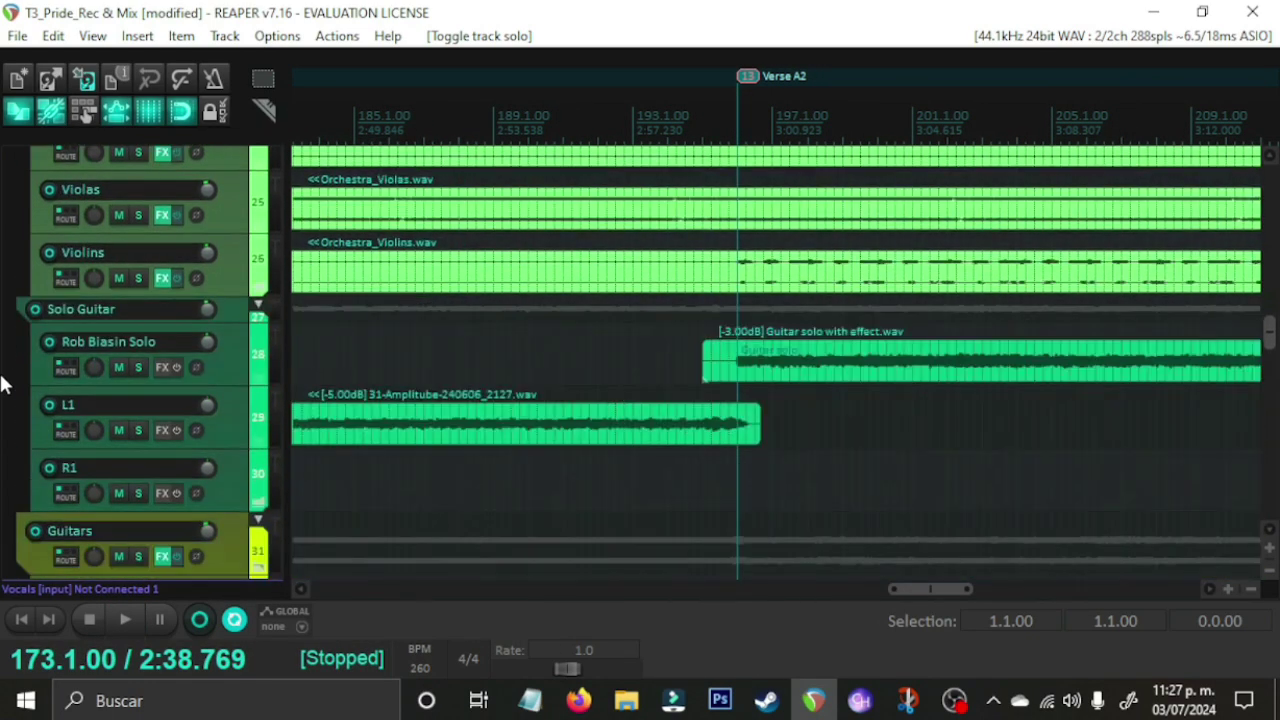
pyautogui.scroll(-5, 584, 508)
pyautogui.scroll(3, 803, 420)
pyautogui.moveTo(853, 76); pyautogui.dragTo(547, 86)
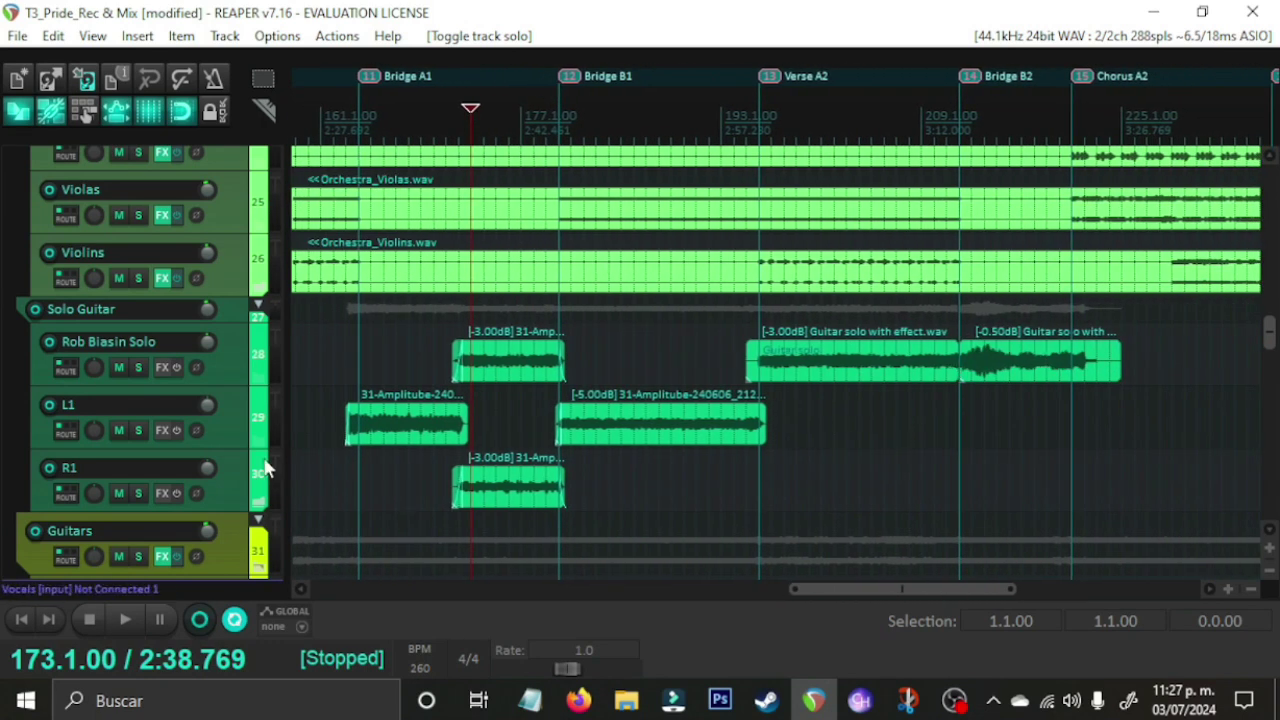
pyautogui.click(343, 357)
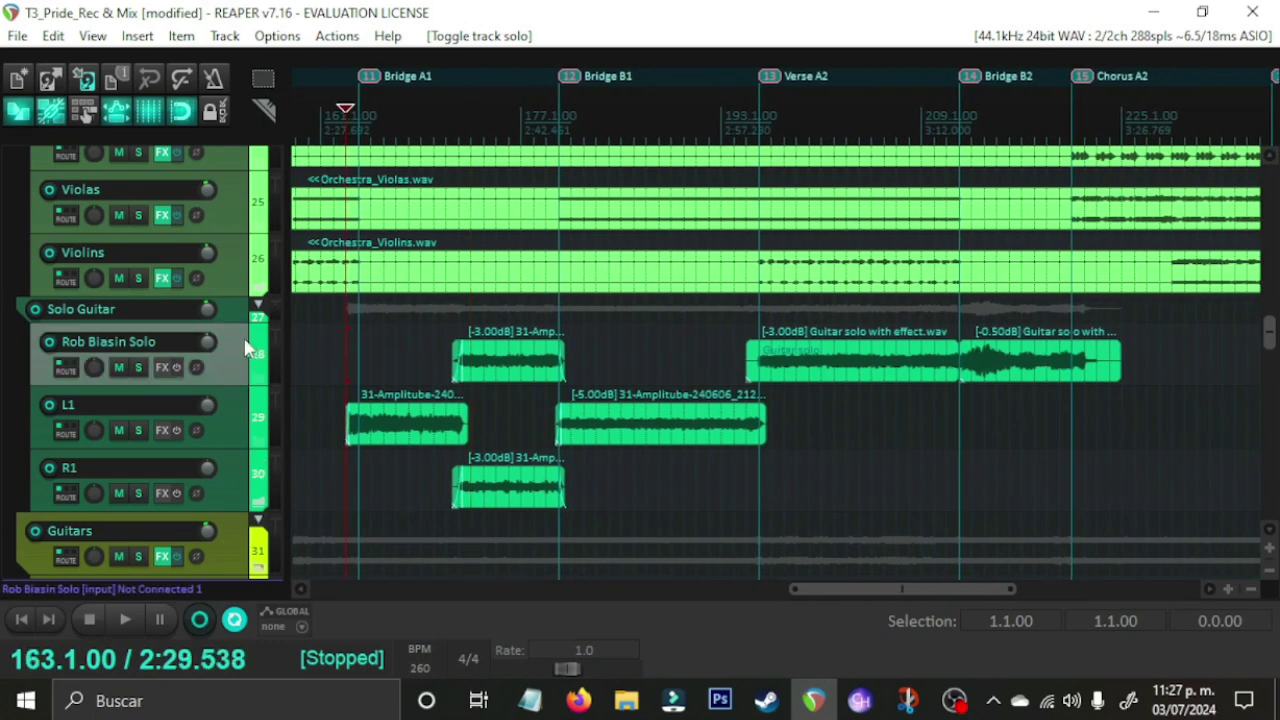
# Step: Select the four Amplitube clips around Bridge A1 and B1, and switch the selection to the two Guitar solo with effect.wav clips
pyautogui.moveTo(383, 321); pyautogui.dragTo(658, 486)
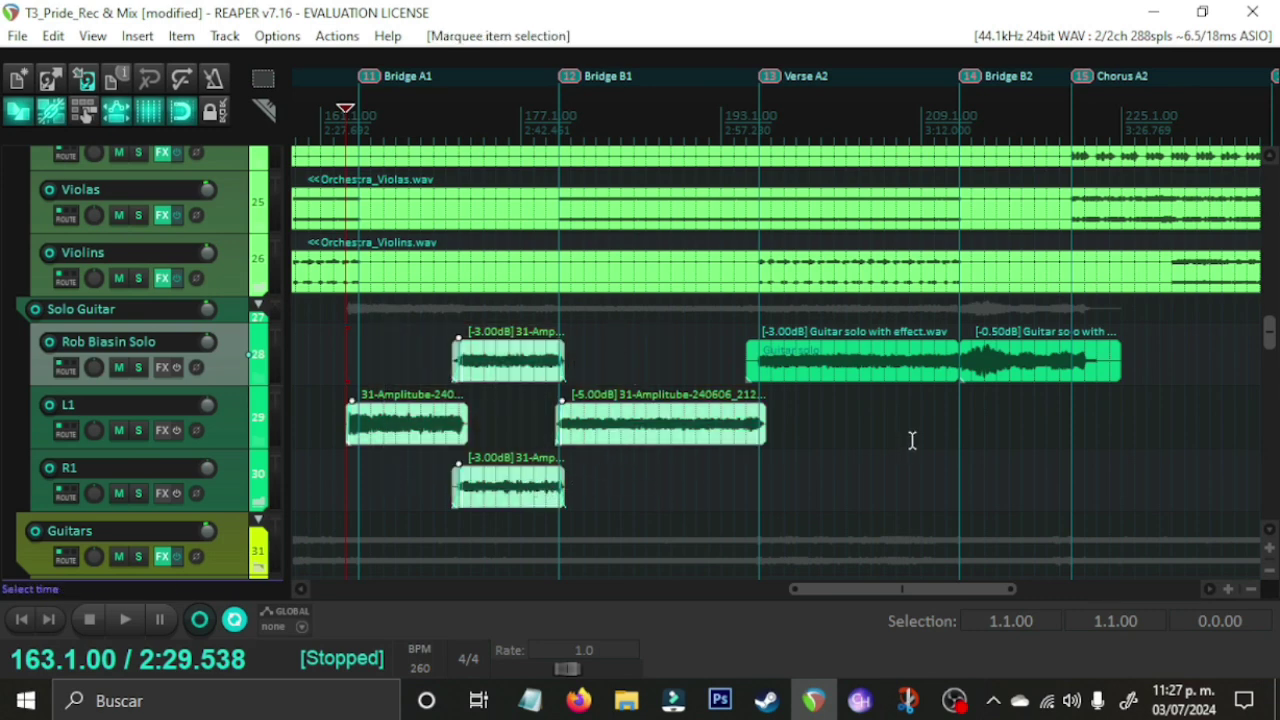
pyautogui.moveTo(918, 375); pyautogui.dragTo(917, 373)
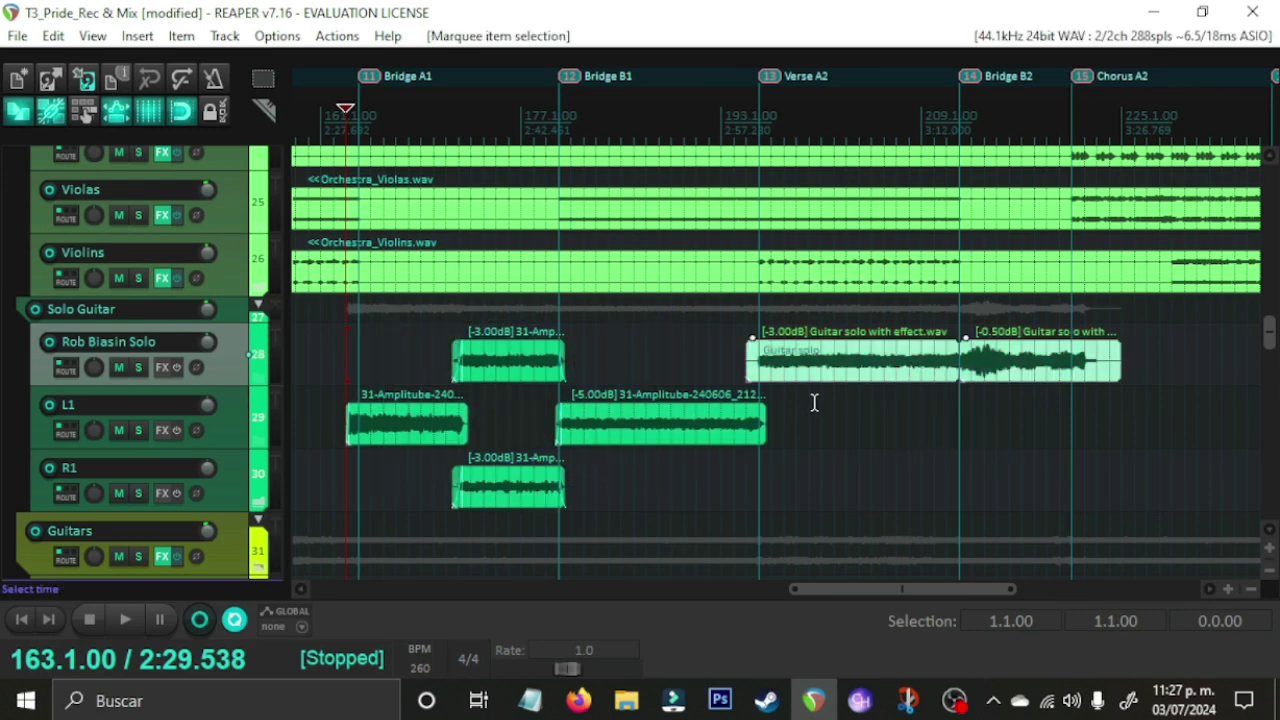
pyautogui.moveTo(940, 594)
pyautogui.mouseDown()
pyautogui.moveTo(918, 588)
pyautogui.moveTo(930, 587)
pyautogui.mouseUp()
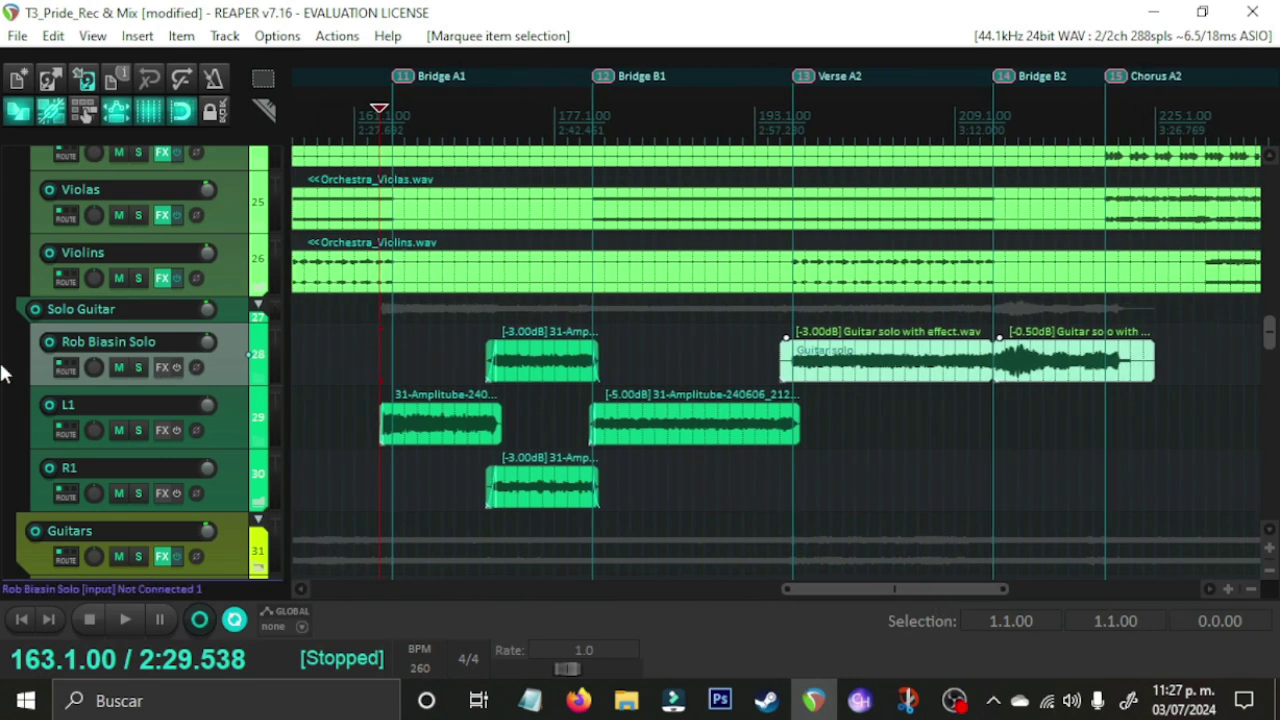
# Step: Review the API-550A Stereo and Dragonfly Room Reverb settings in the Solo Guitar folder's effects chain, and close the chain
pyautogui.moveTo(222, 318); pyautogui.dragTo(234, 360)
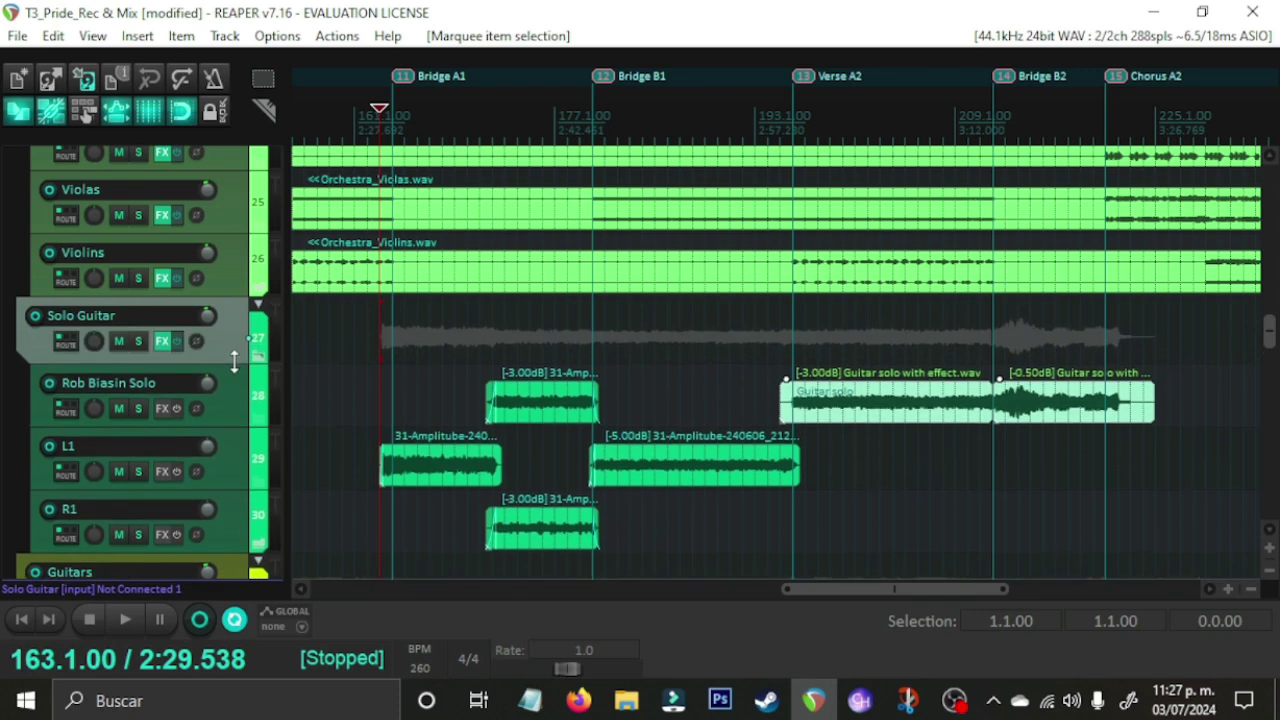
pyautogui.click(162, 344)
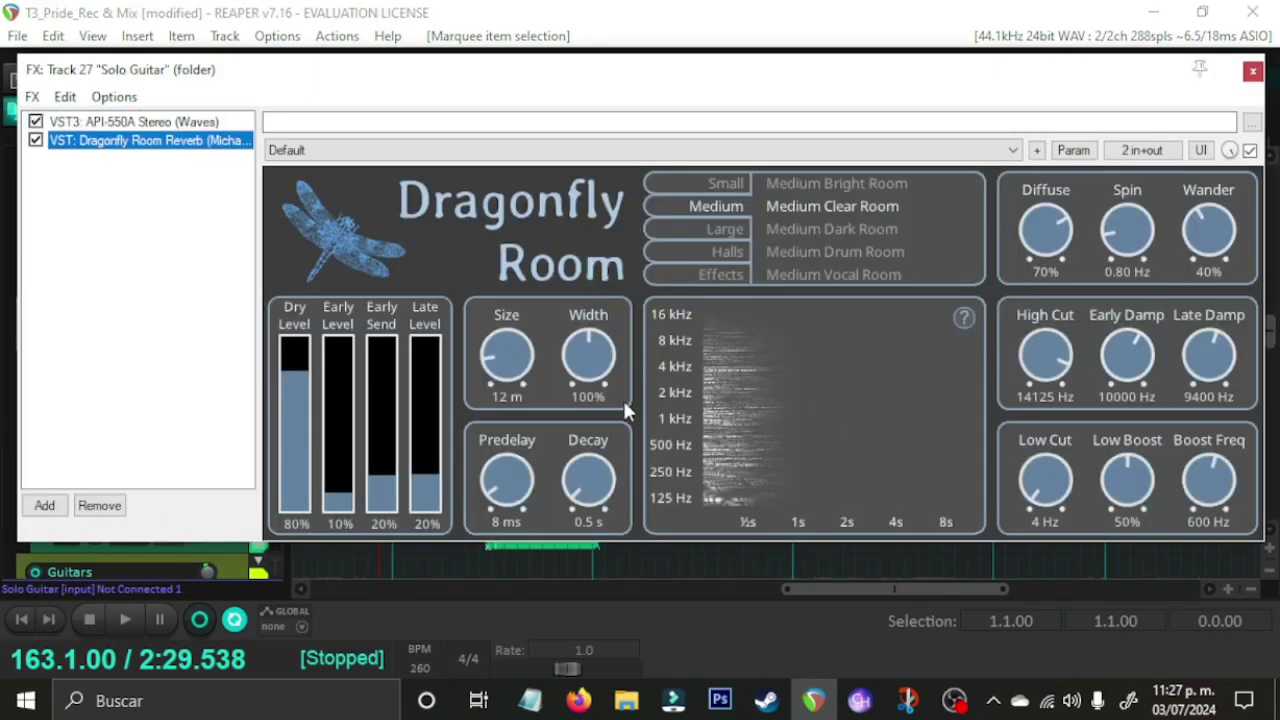
pyautogui.click(101, 122)
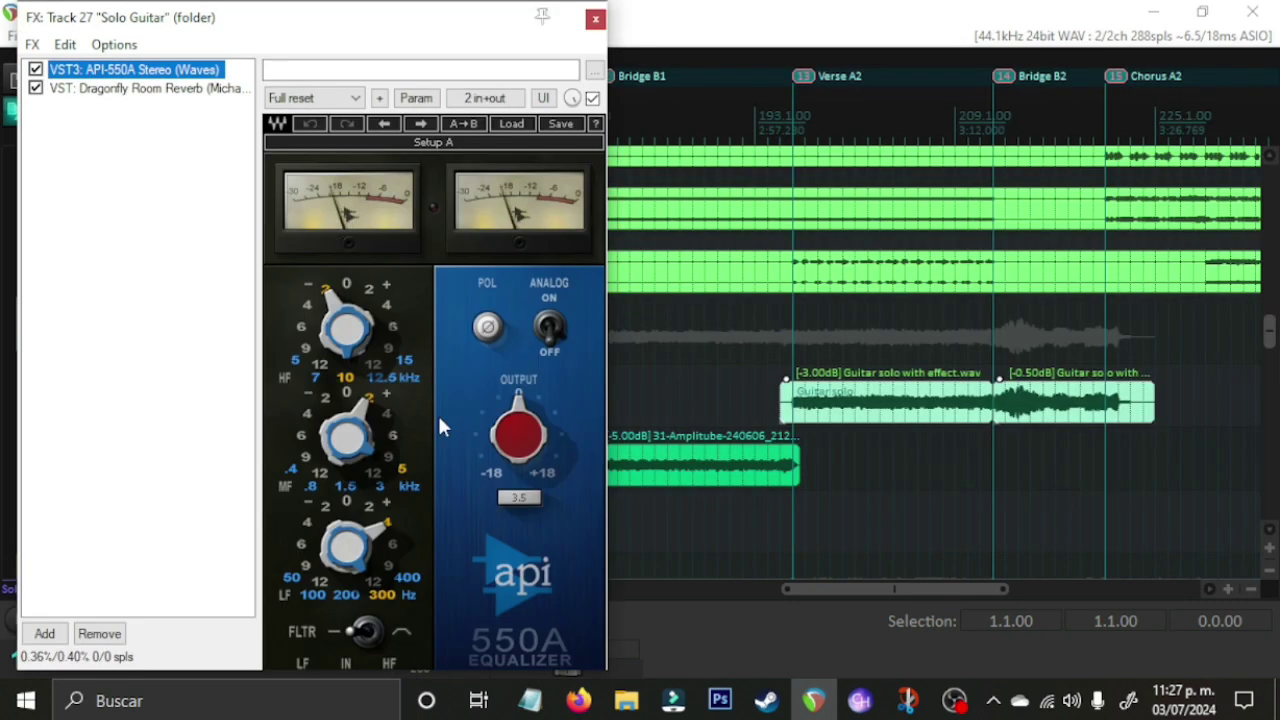
pyautogui.click(108, 88)
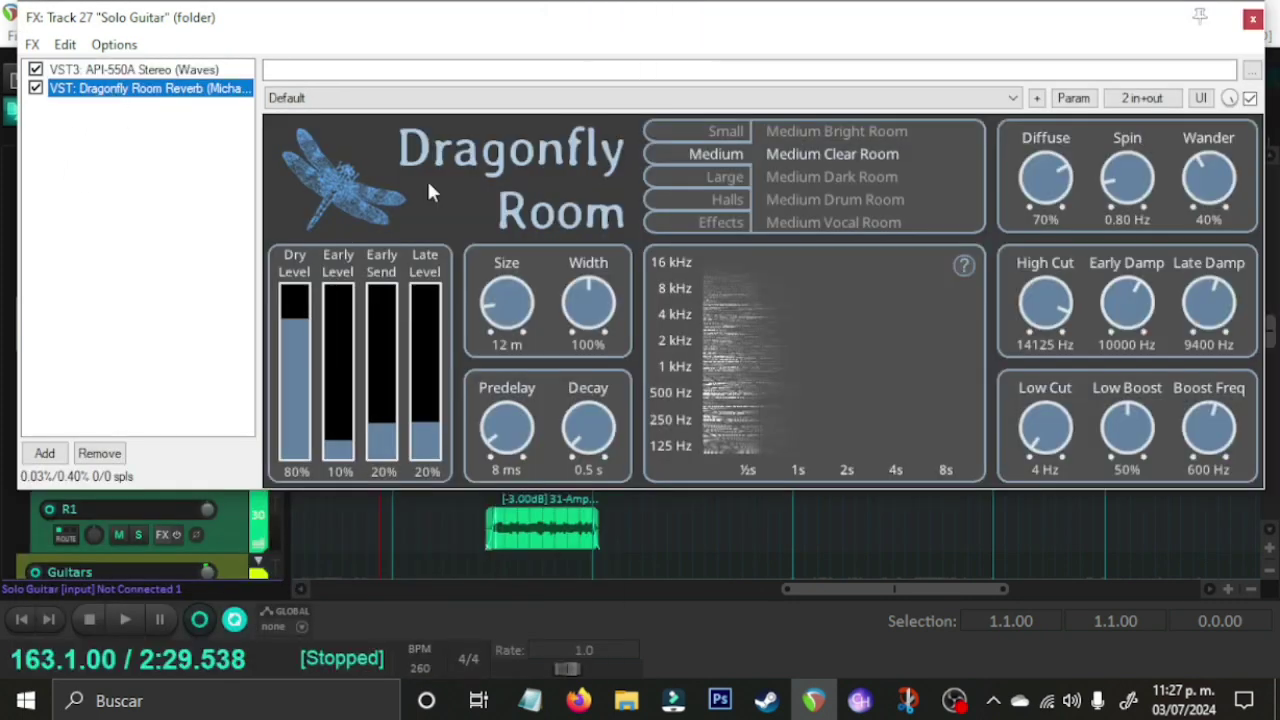
pyautogui.click(1253, 20)
# Step: Play the full mix from 163.1.00 through Bridge A1 into Bridge B1, and stop
pyautogui.scroll(2, 584, 551)
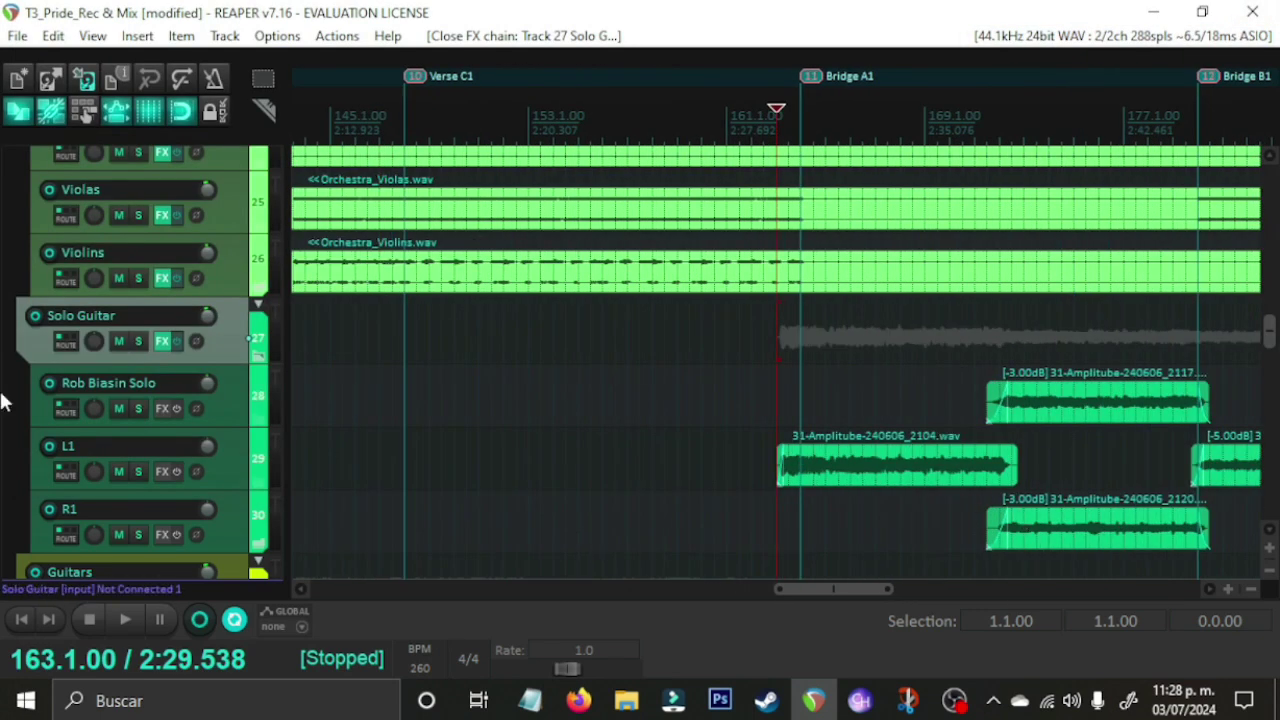
pyautogui.scroll(-1, 331, 462)
pyautogui.press('space')
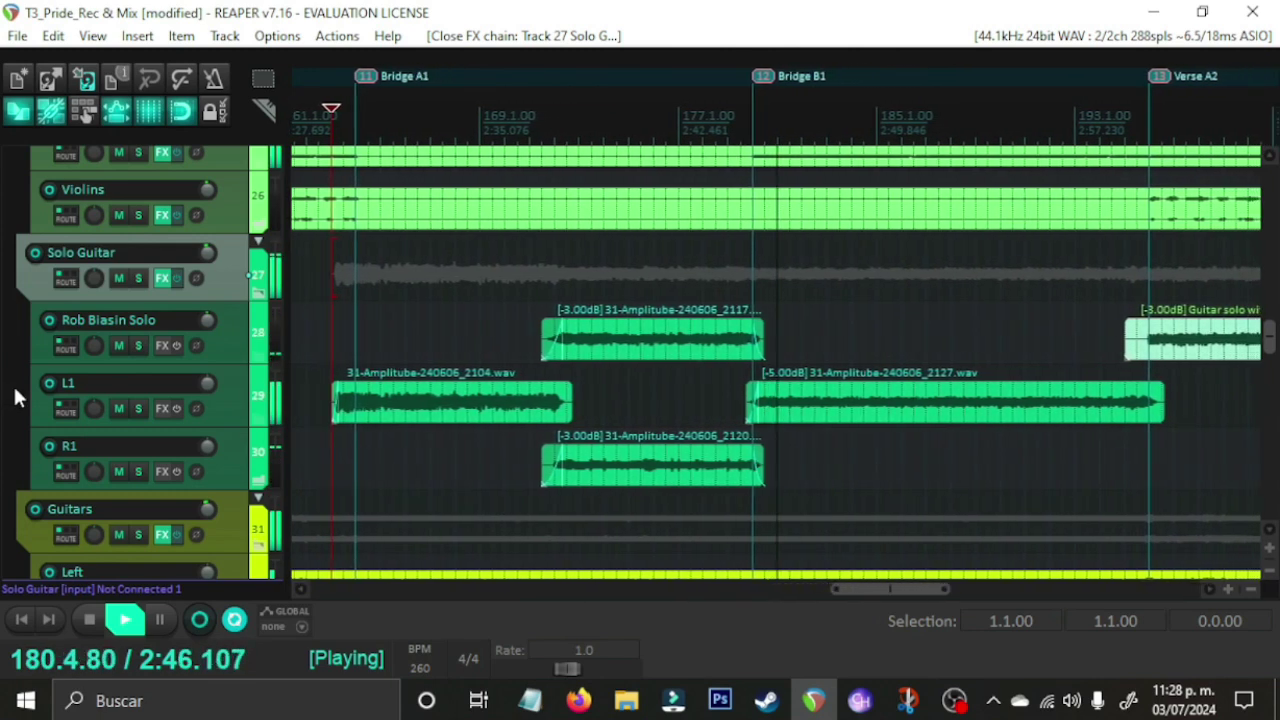
pyautogui.press('space')
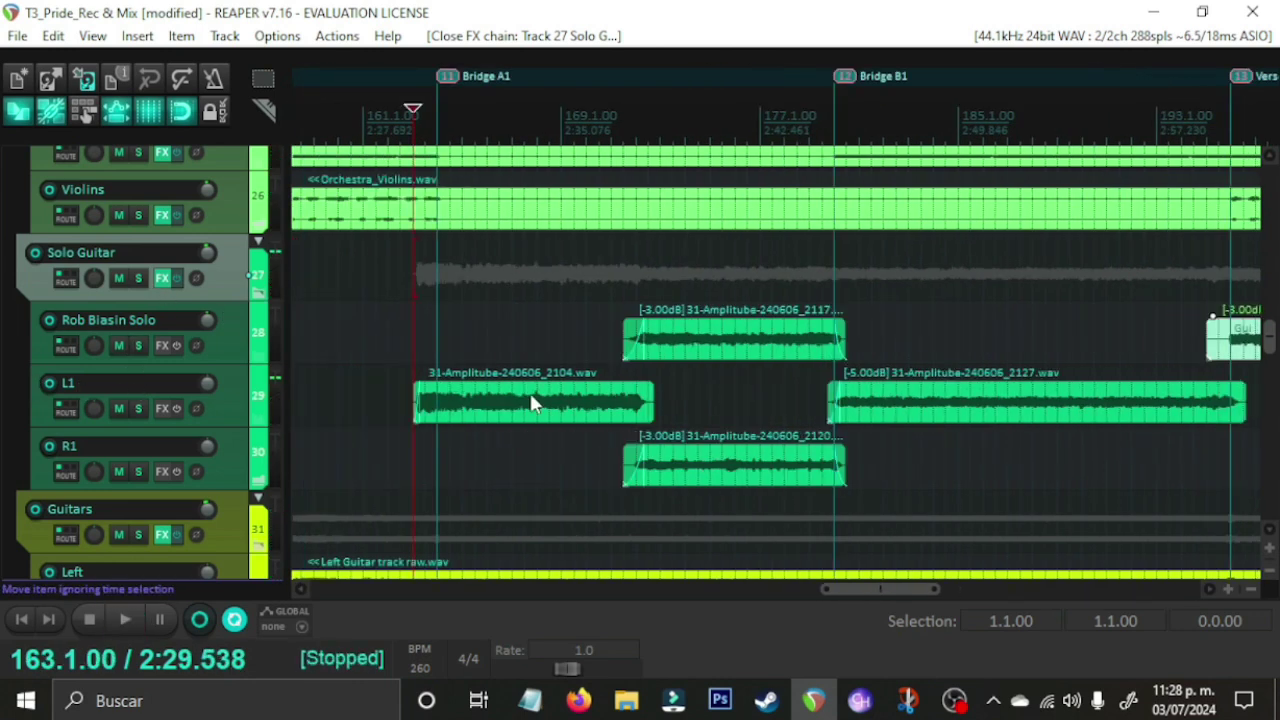
# Step: Solo the Solo Guitar folder, play from 163.1.00, and add Drums Bounce and Bass to the solo
pyautogui.click(139, 278)
pyautogui.press('space')
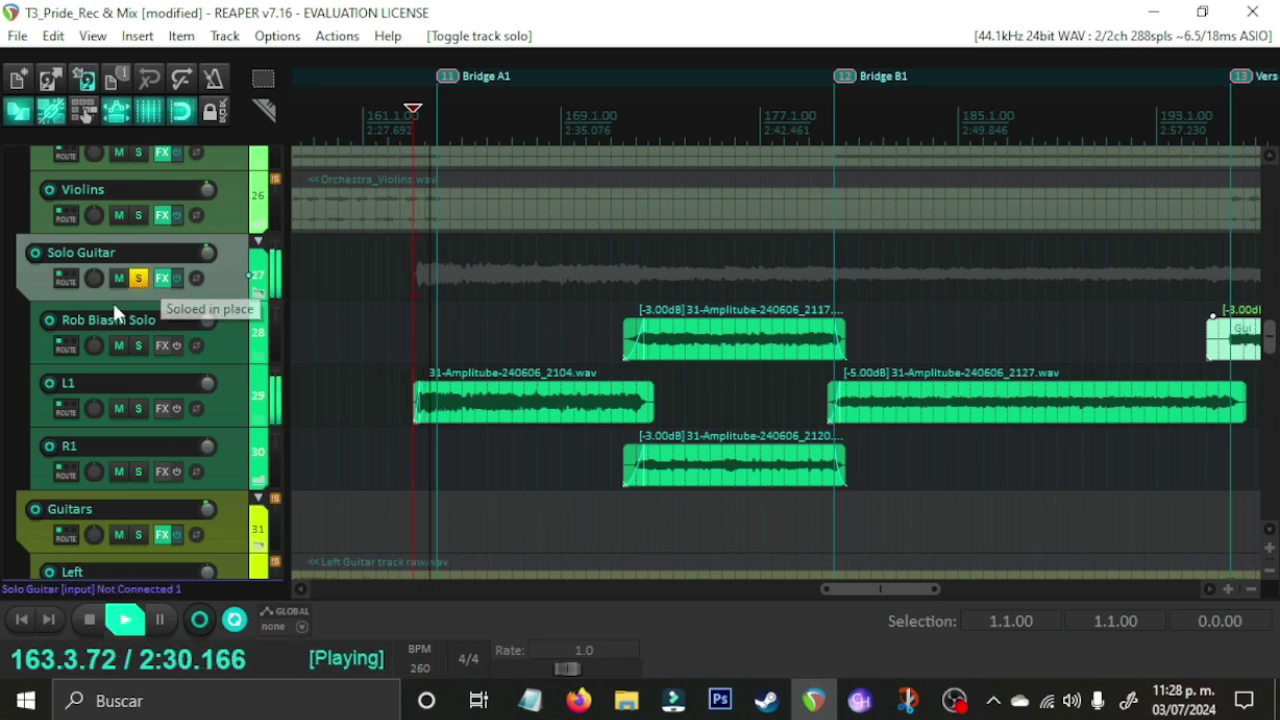
pyautogui.scroll(-6, 91, 445)
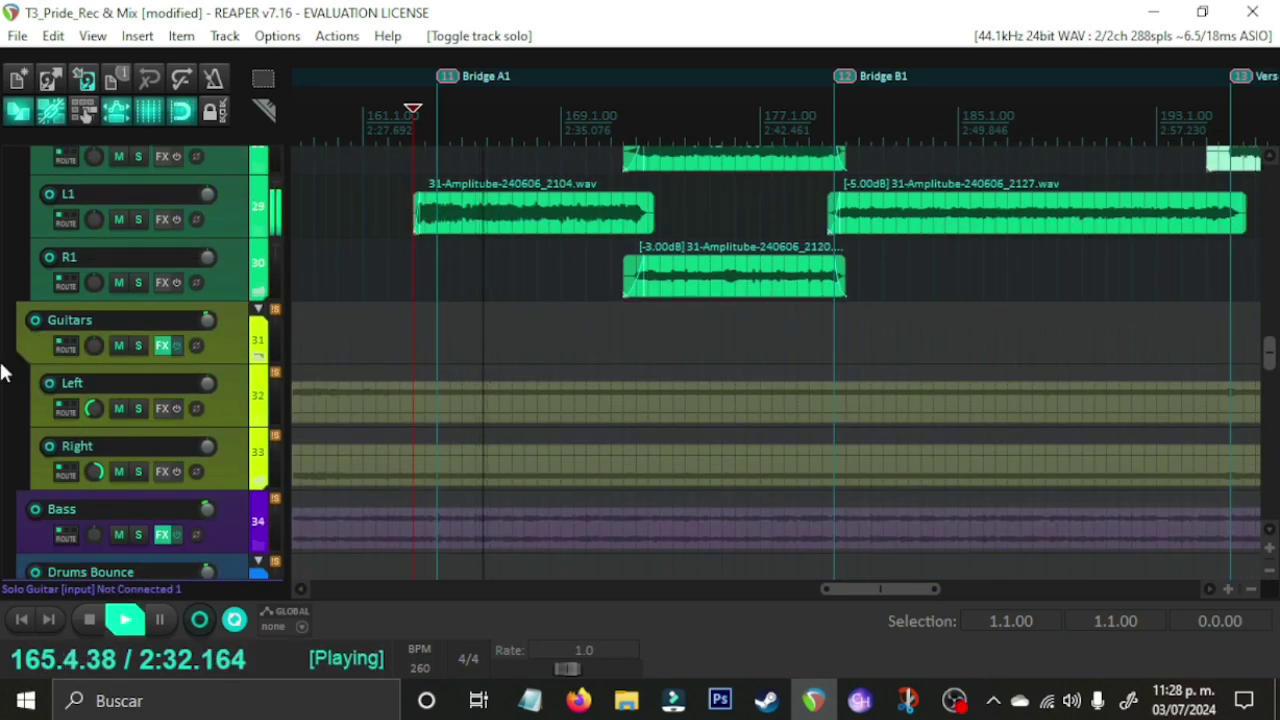
pyautogui.click(138, 440)
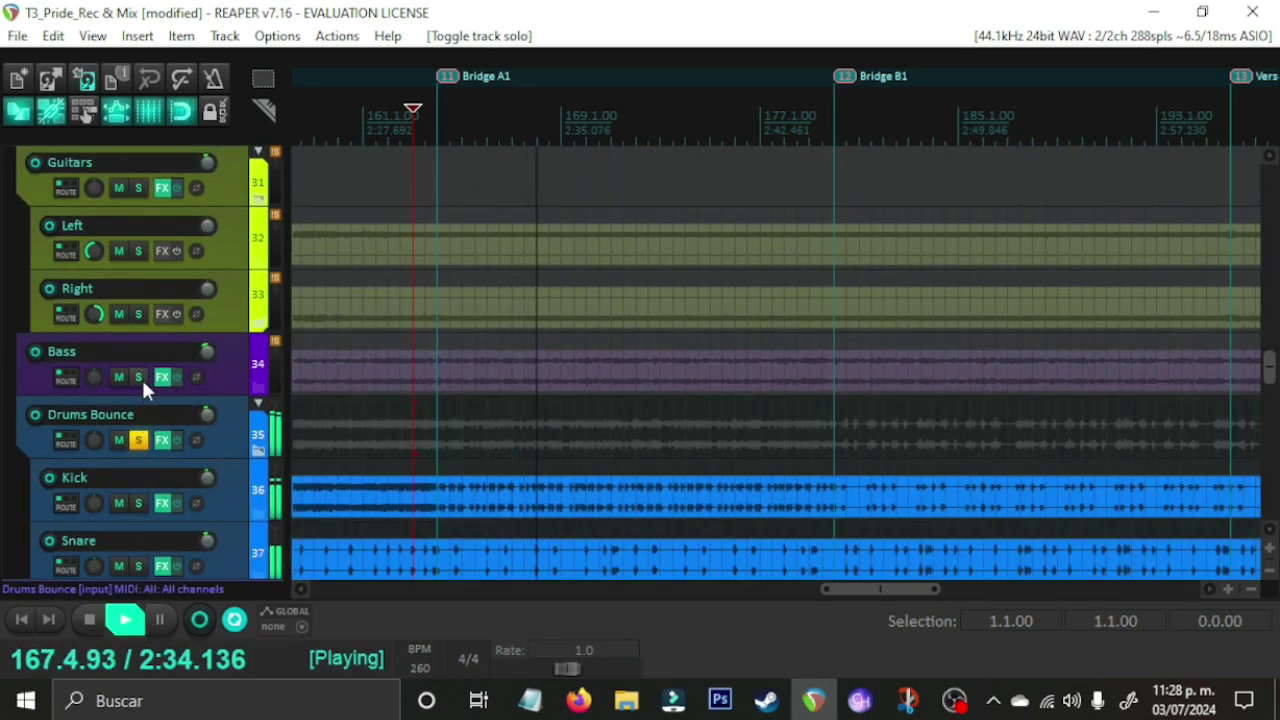
pyautogui.scroll(5, 8, 380)
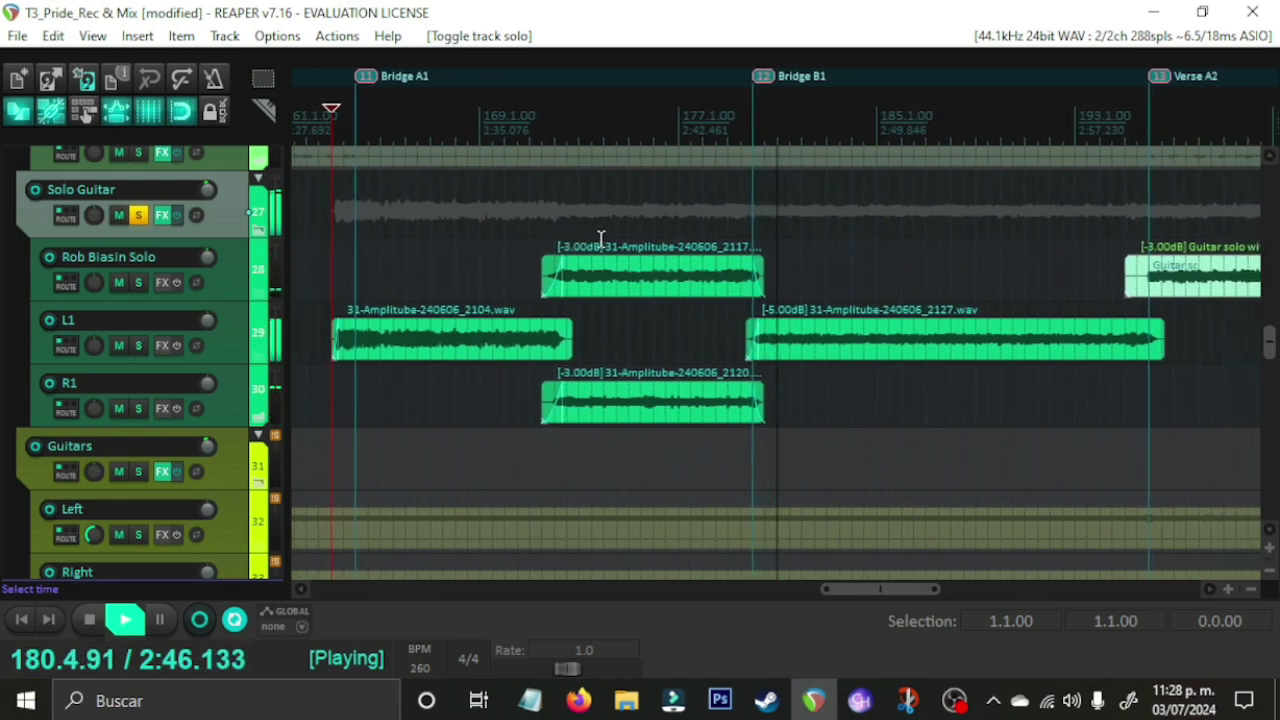
# Step: Solo the Guitars folder briefly during Bridge B1, unsolo it, play the guitar solo through to Chorus A2, and stop
pyautogui.click(139, 471)
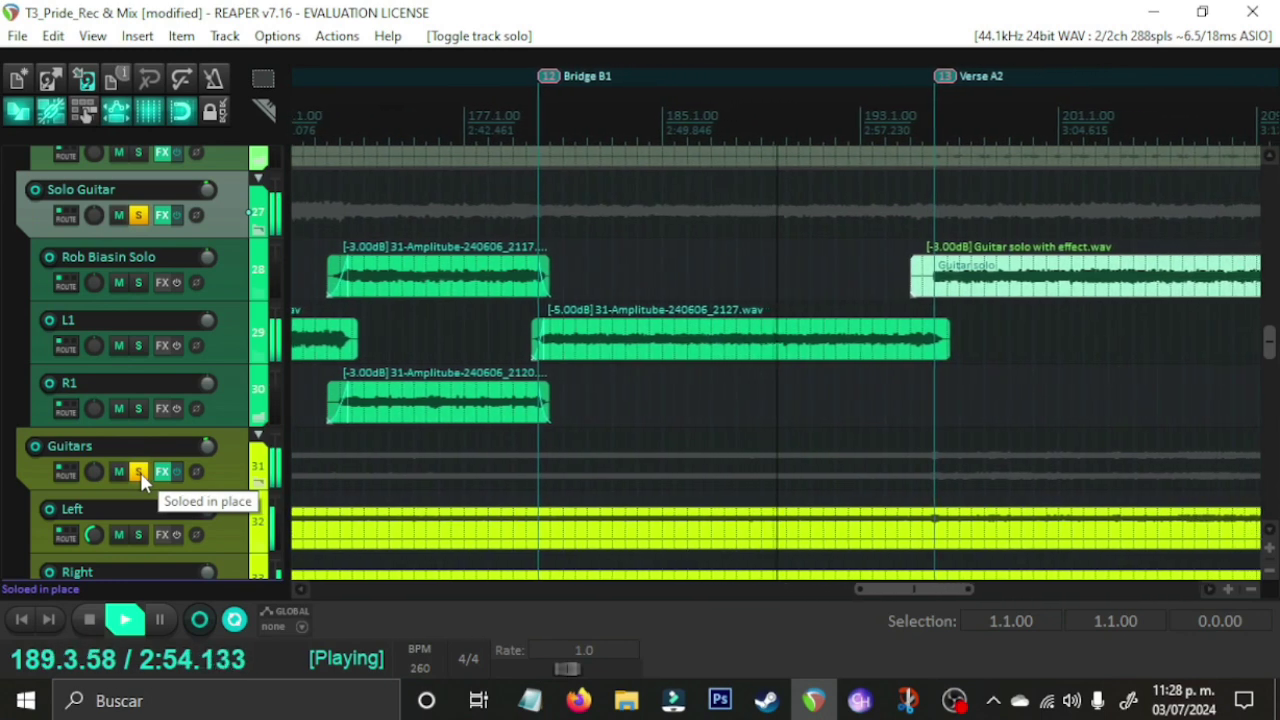
pyautogui.click(140, 472)
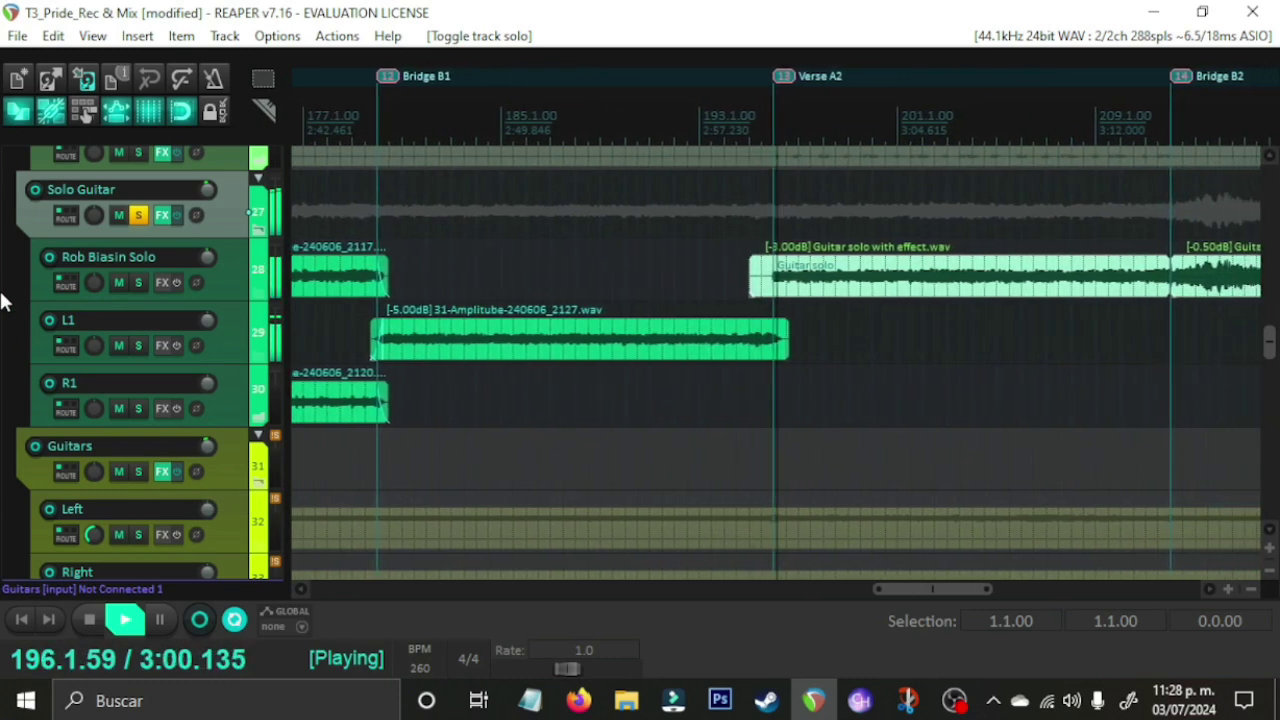
pyautogui.hotkey('ctrl', 'z')
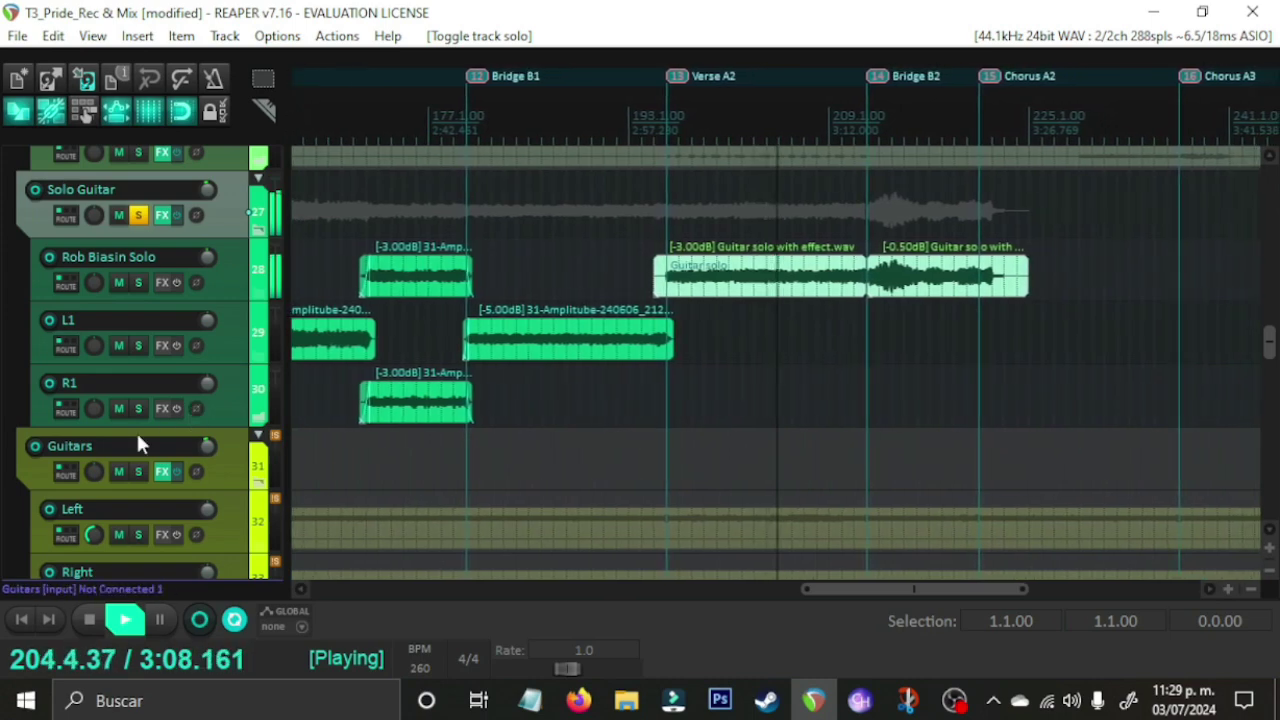
pyautogui.scroll(-3, 28, 446)
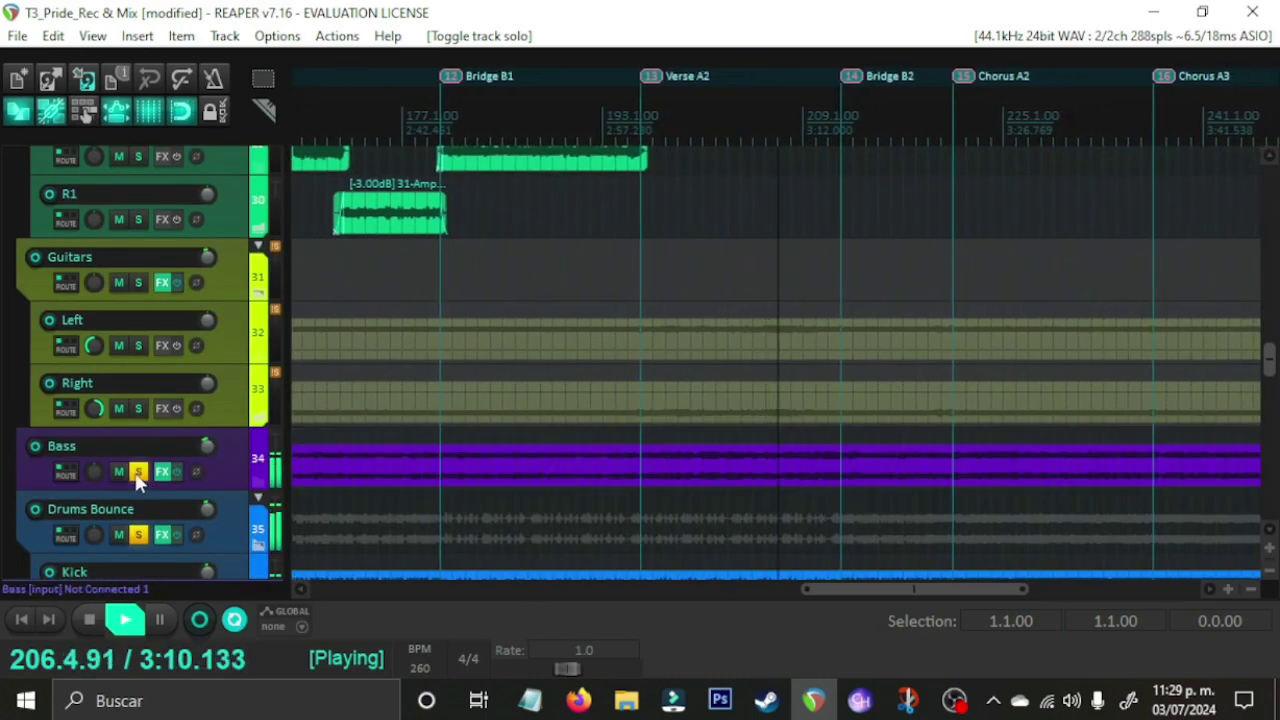
pyautogui.scroll(4, 136, 470)
pyautogui.scroll(2, 649, 486)
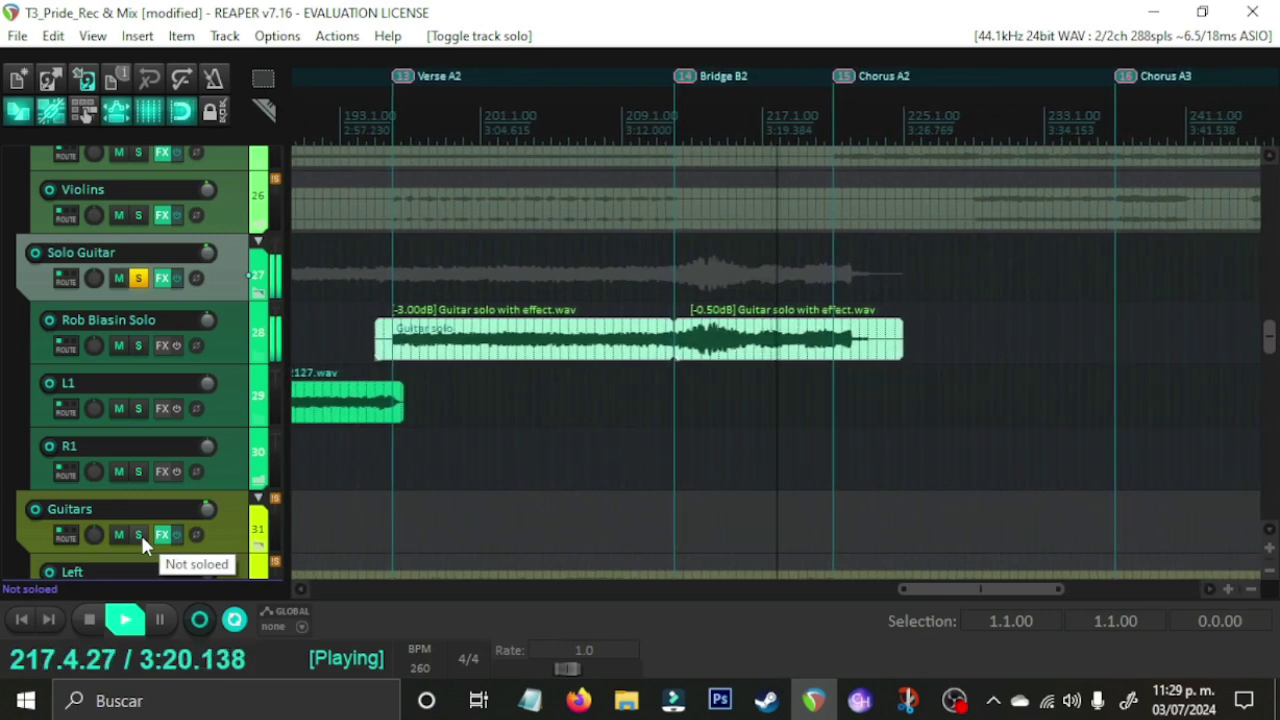
pyautogui.scroll(5, 680, 500)
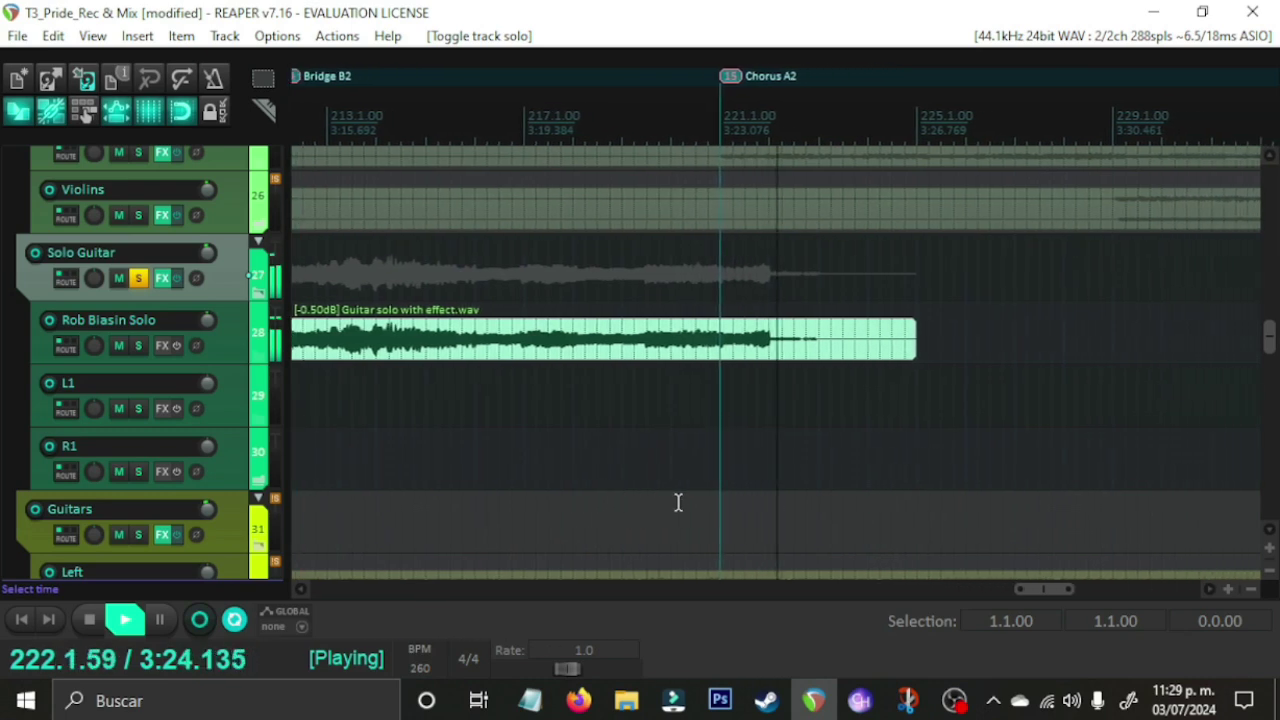
pyautogui.press('space')
# Step: Play the soloed Solo Guitar folder from 163.1.00 twice, stopping after each pass
pyautogui.press('space')
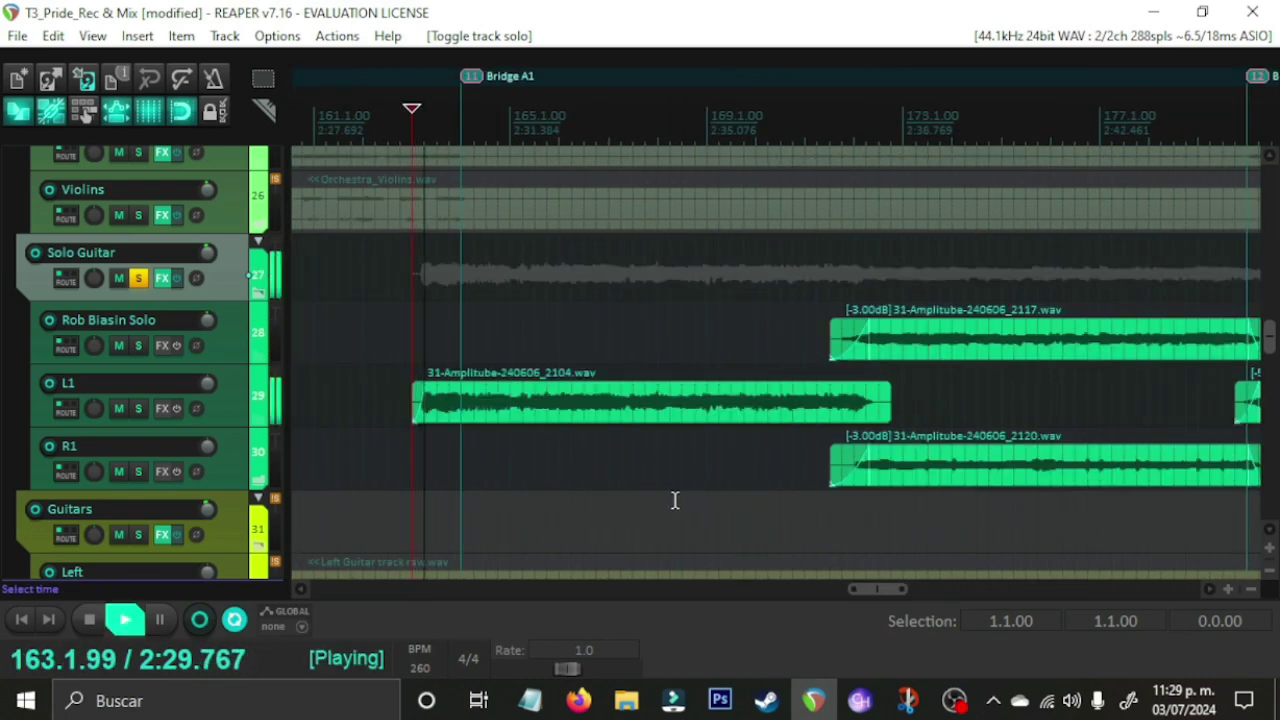
pyautogui.press('space')
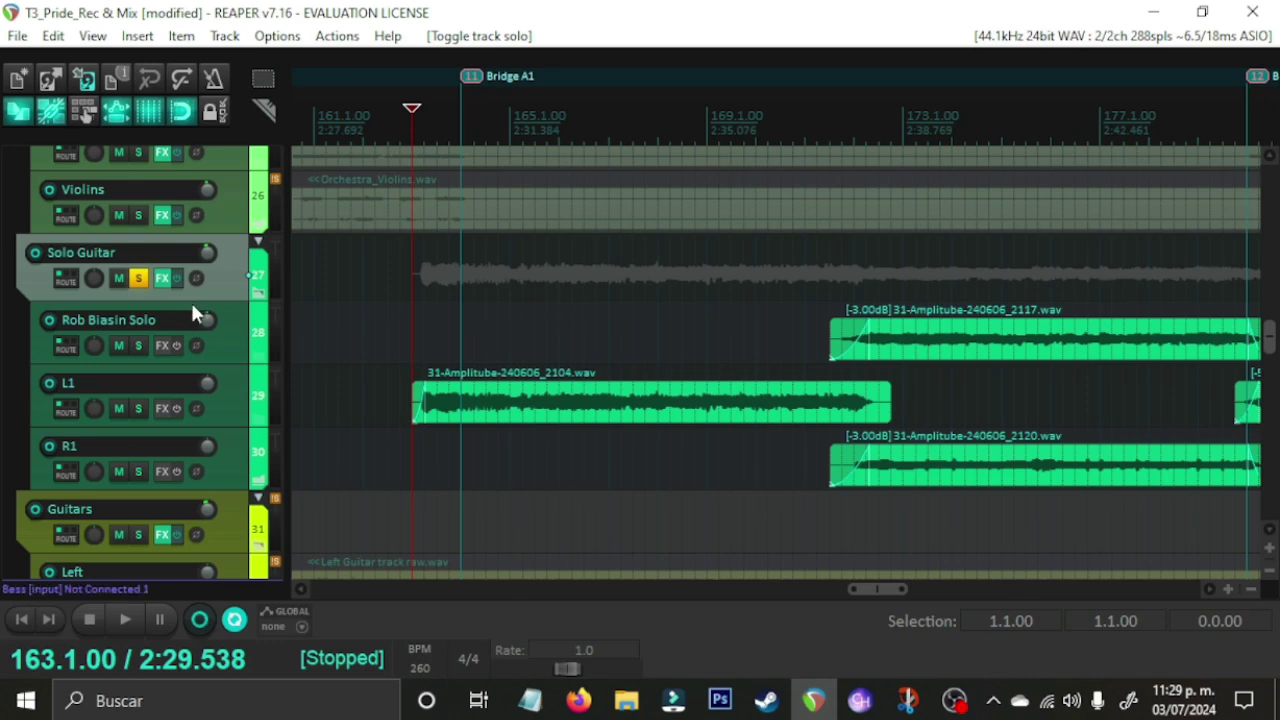
pyautogui.scroll(-1, 2, 343)
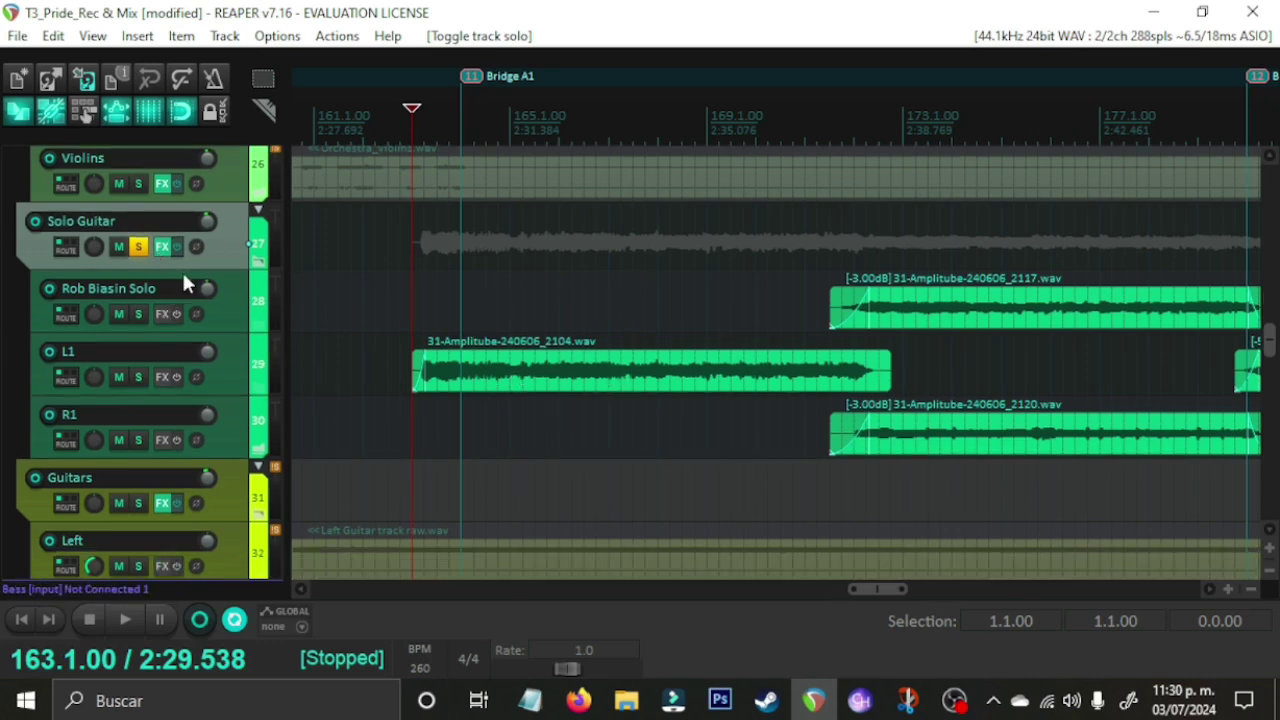
pyautogui.press('space')
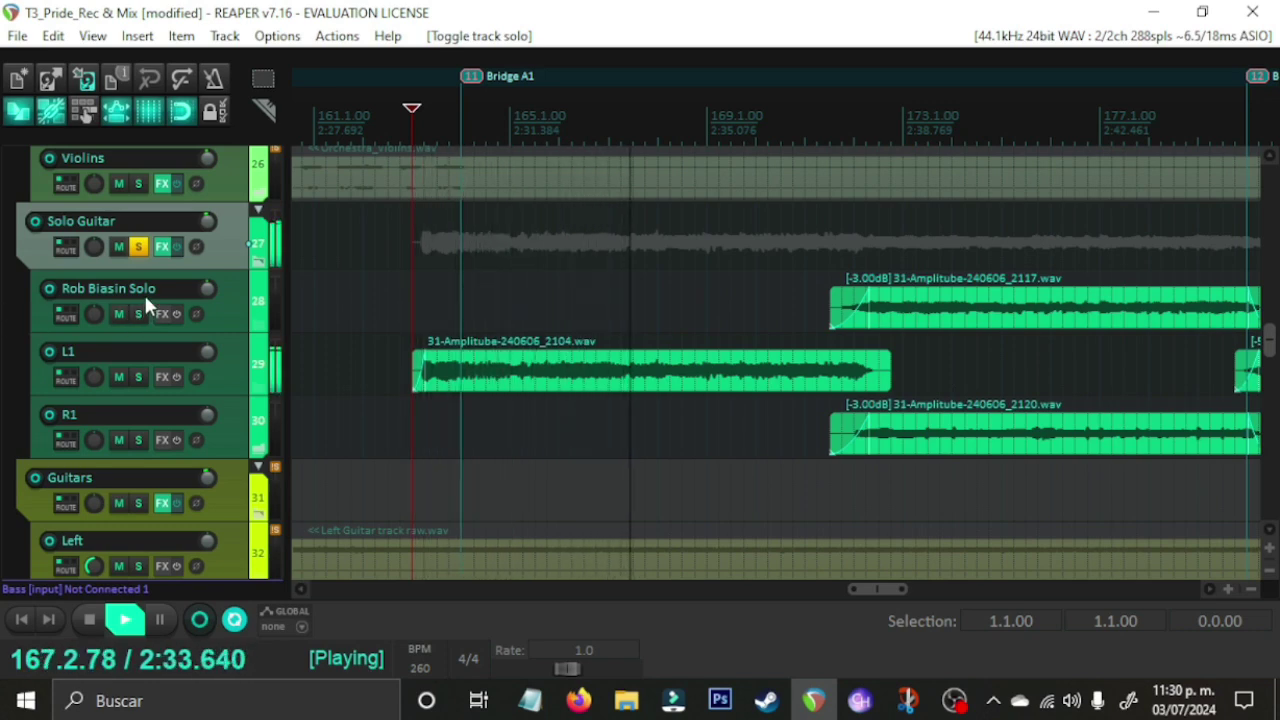
pyautogui.press('space')
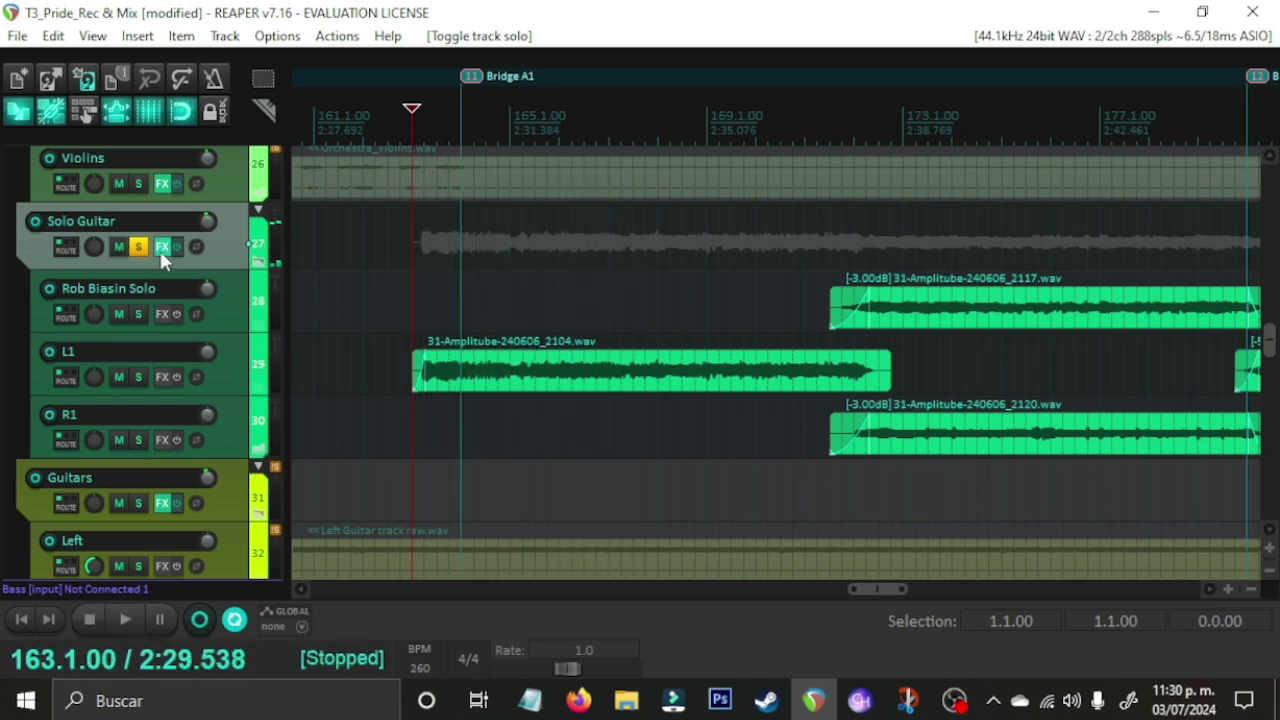
# Step: Compare Solo Guitar with Dragonfly Room Reverb bypassed and enabled while playing from 163.1.00, close the effects chain, and stop
pyautogui.click(161, 249)
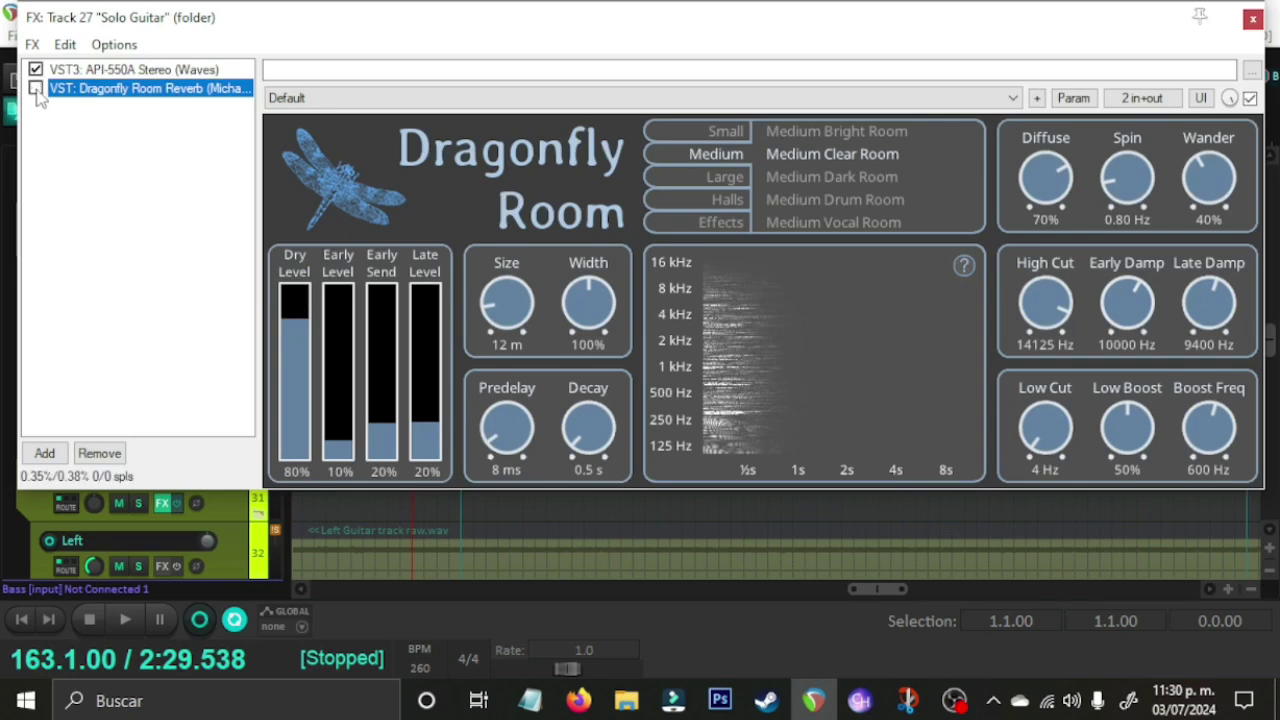
pyautogui.press('space')
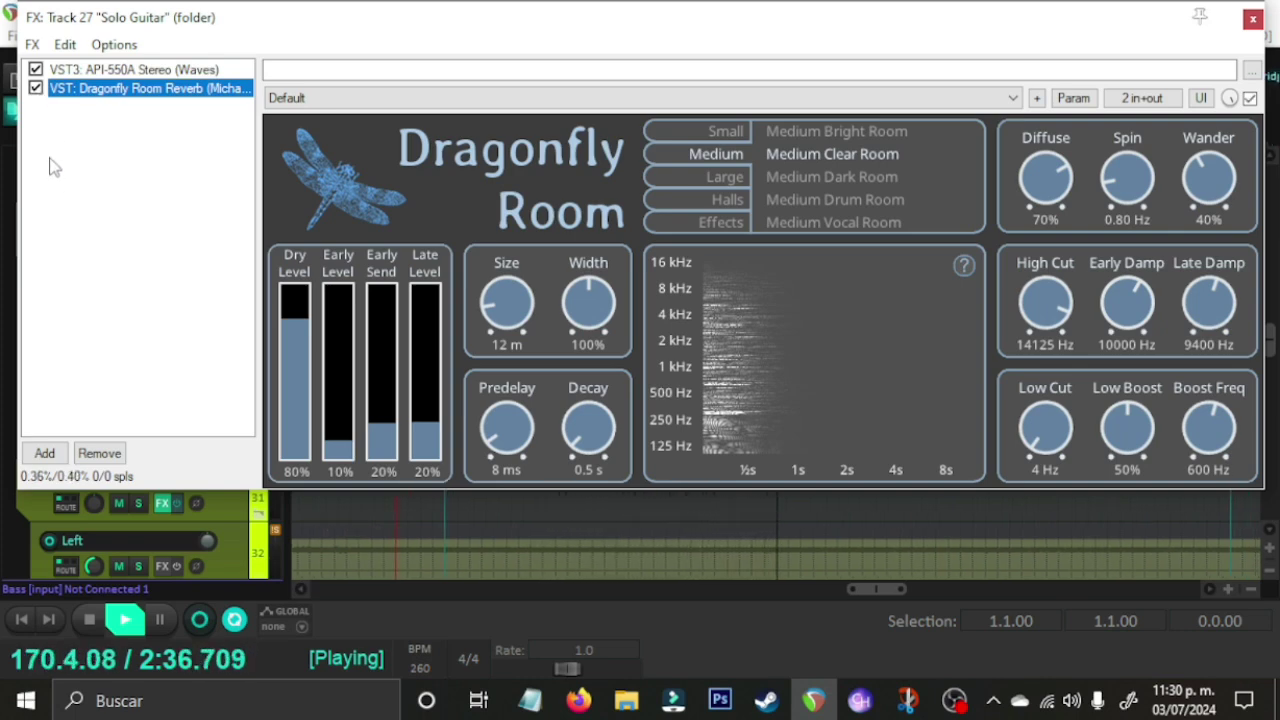
pyautogui.click(35, 88)
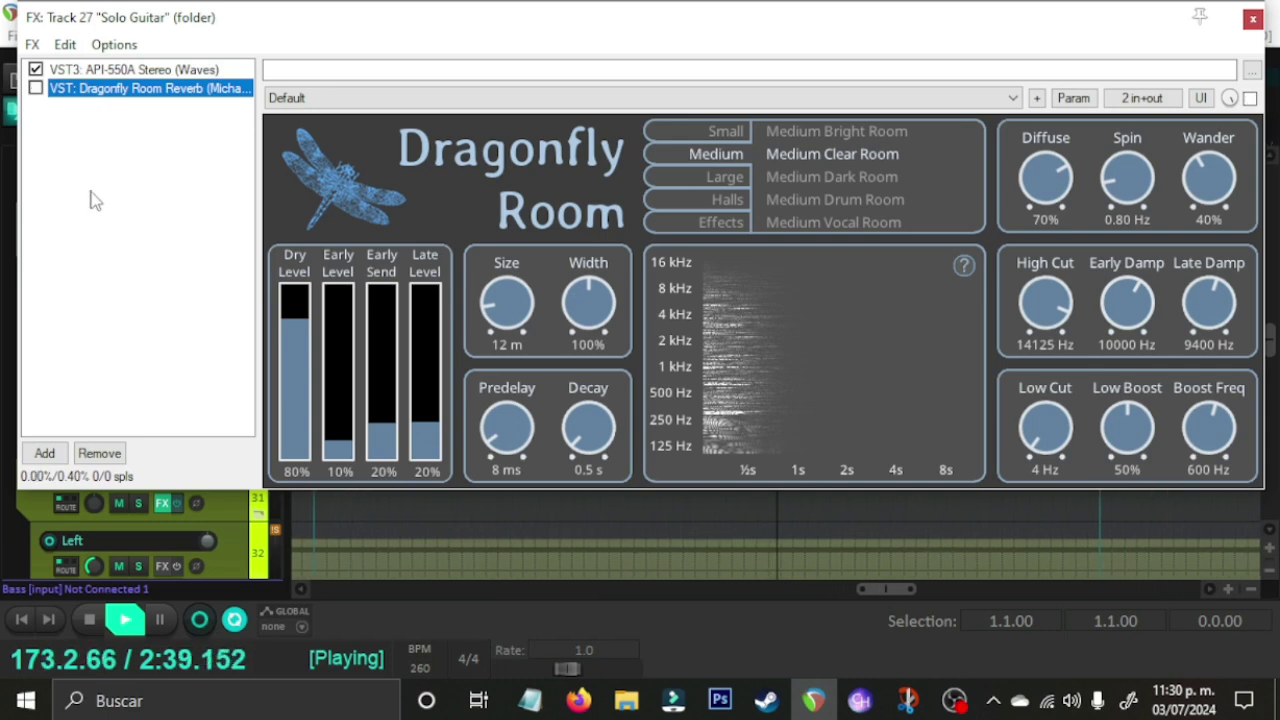
pyautogui.click(1251, 20)
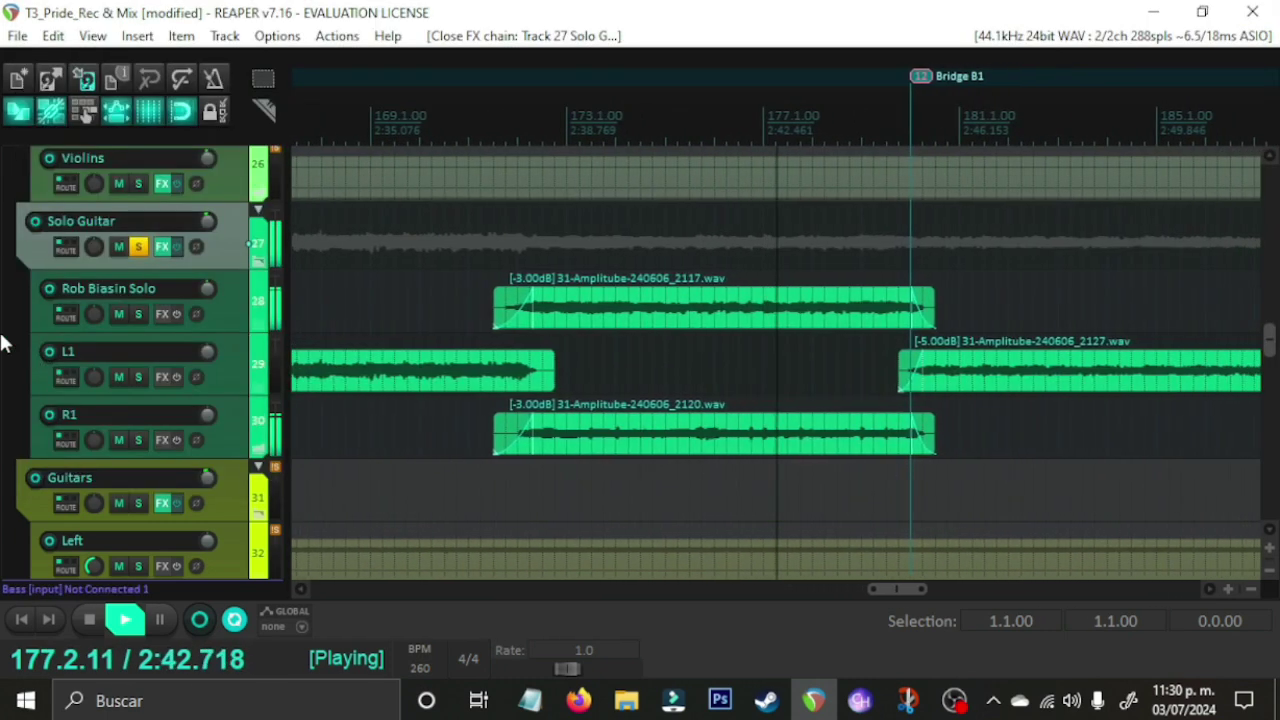
pyautogui.press('space')
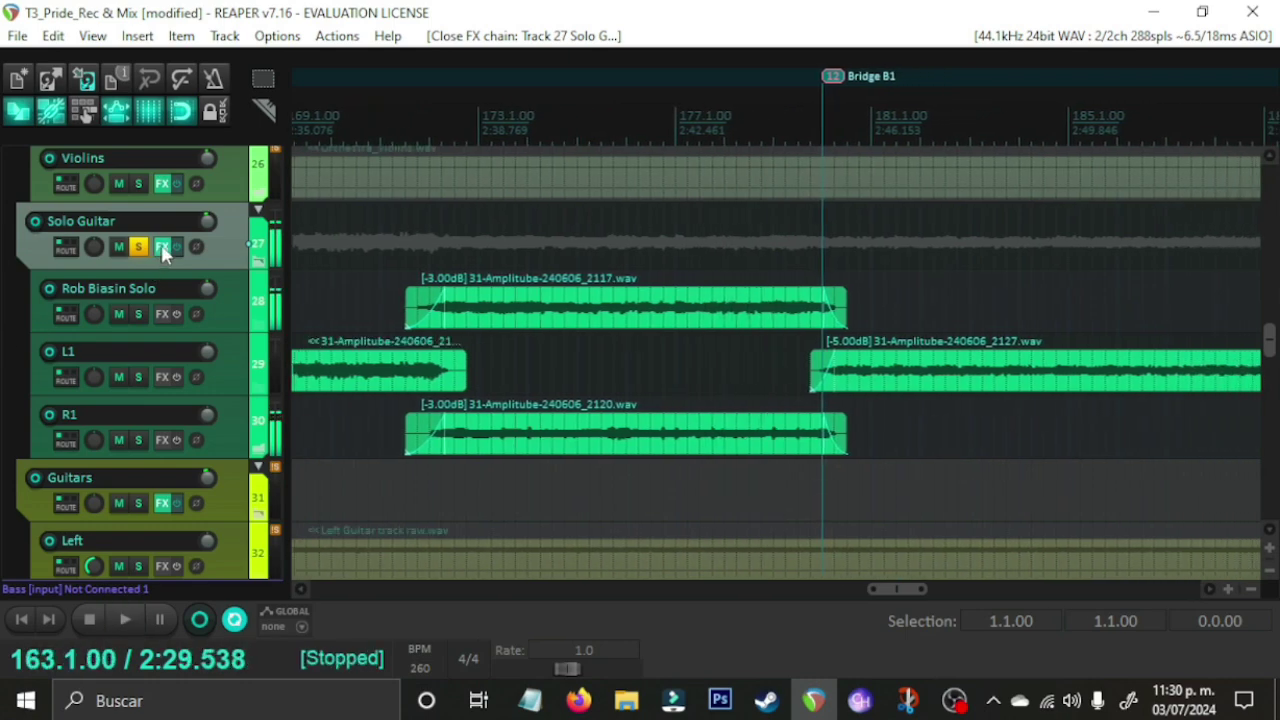
# Step: Review the Solo Guitar folder's effects chain, close it, and deselect the guitar solo items
pyautogui.click(161, 249)
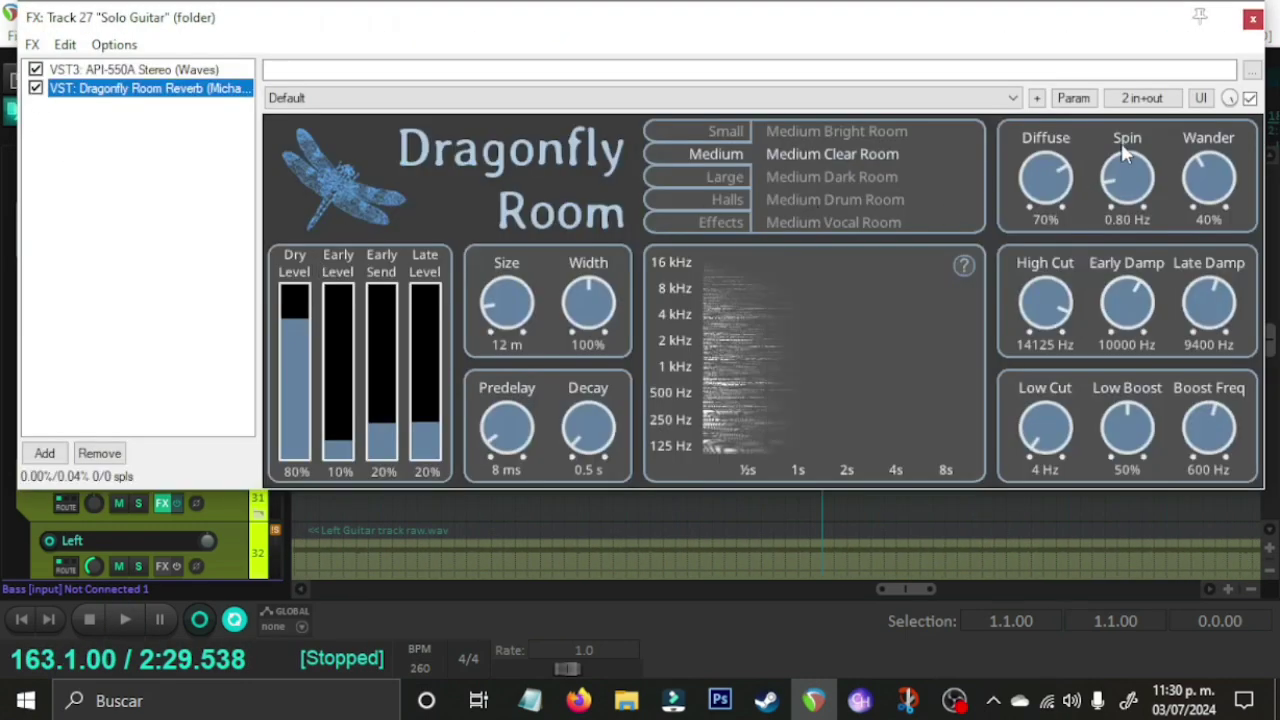
pyautogui.click(1251, 20)
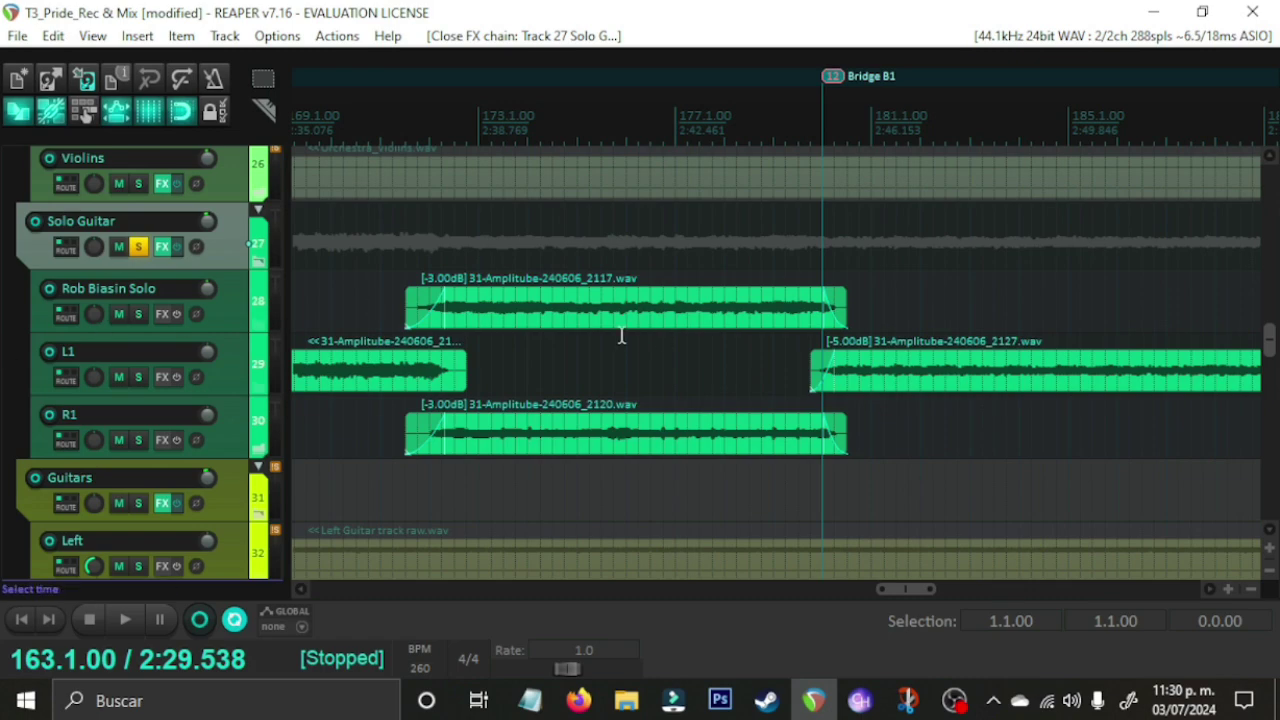
pyautogui.scroll(-6, 990, 370)
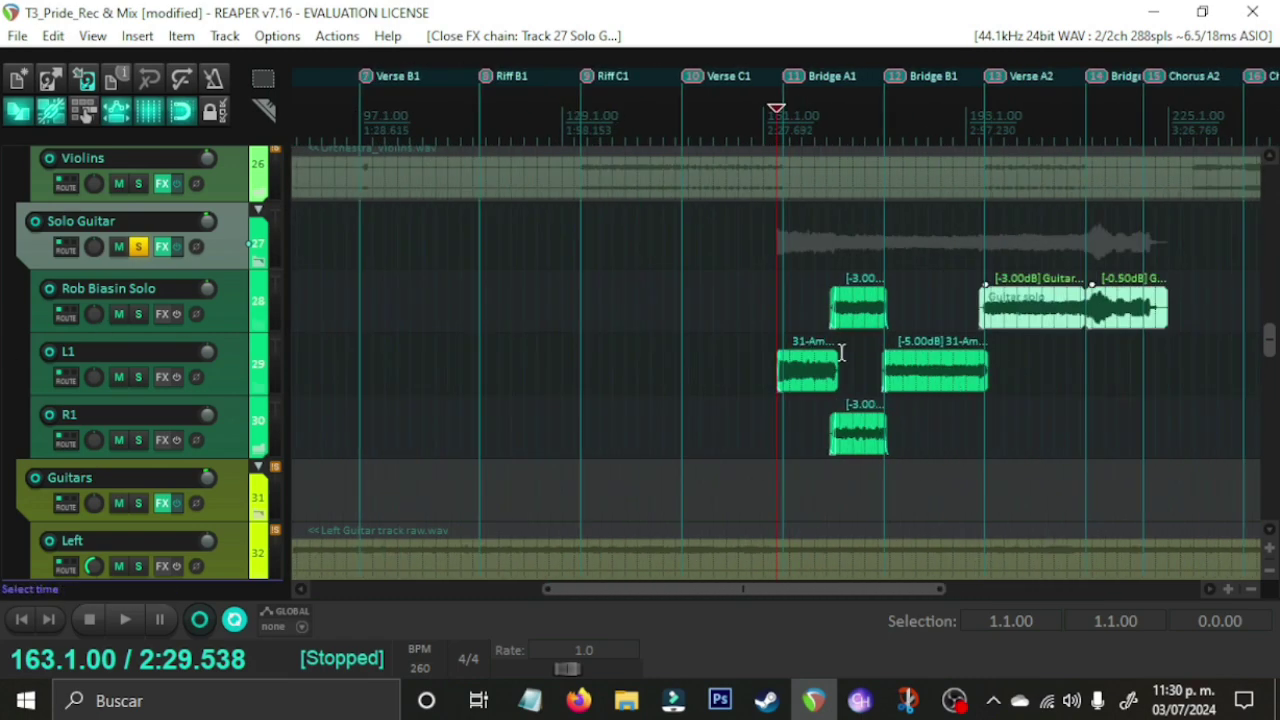
pyautogui.moveTo(720, 270); pyautogui.dragTo(722, 272)
pyautogui.scroll(-3, 886, 394)
pyautogui.scroll(4, 879, 397)
# Step: Return the edit cursor to the project start and unsolo the Solo Guitar, Bass and Drums Bounce tracks
pyautogui.press('Home')
pyautogui.scroll(-4, 654, 434)
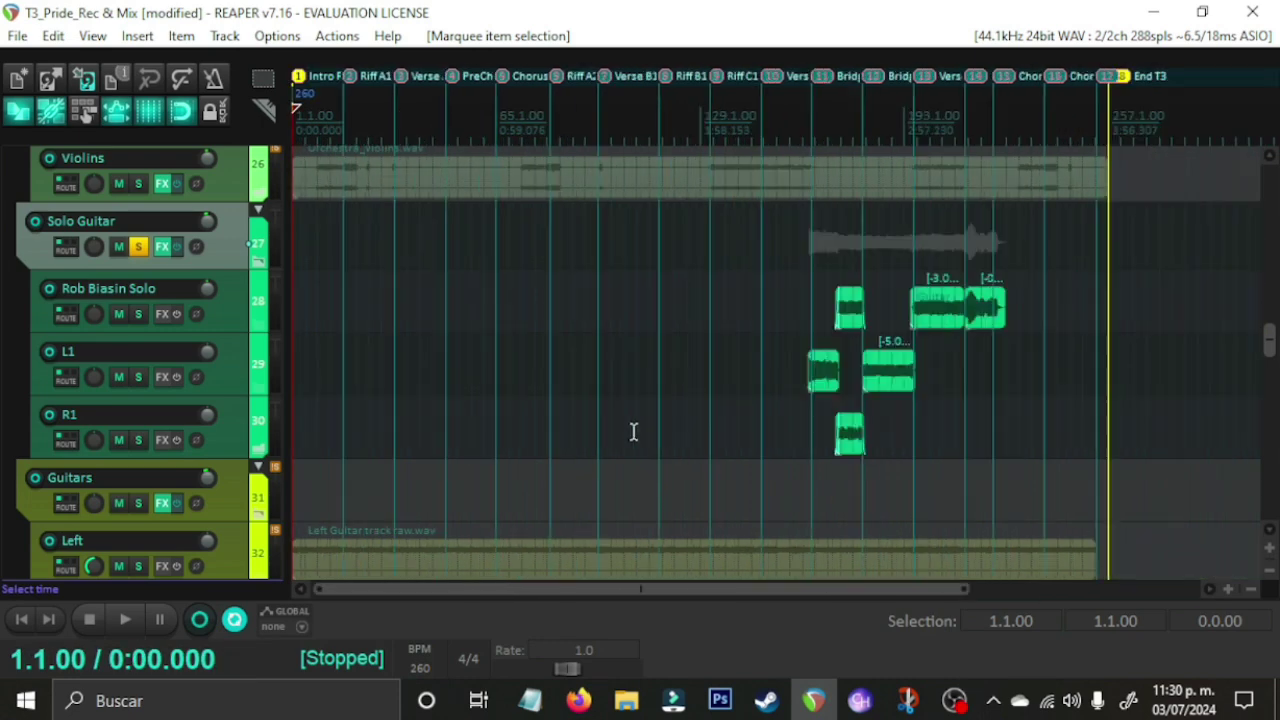
pyautogui.click(140, 256)
pyautogui.scroll(-5, 126, 388)
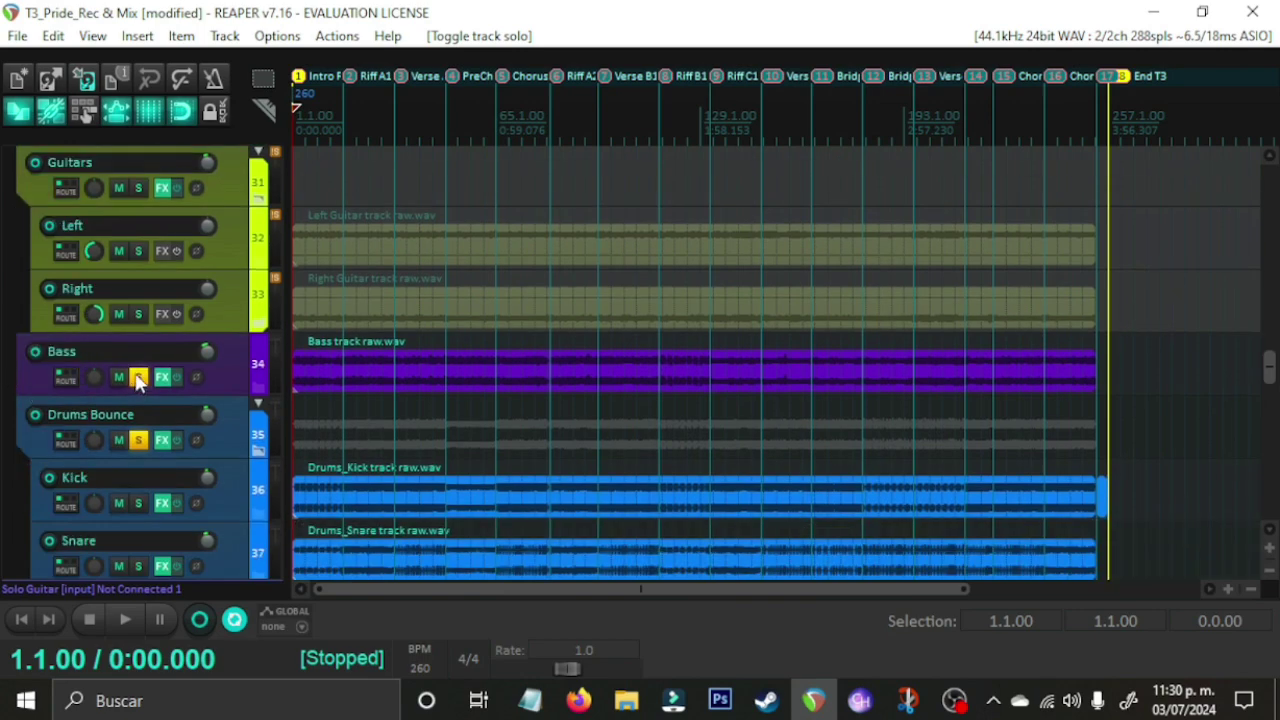
pyautogui.click(140, 377)
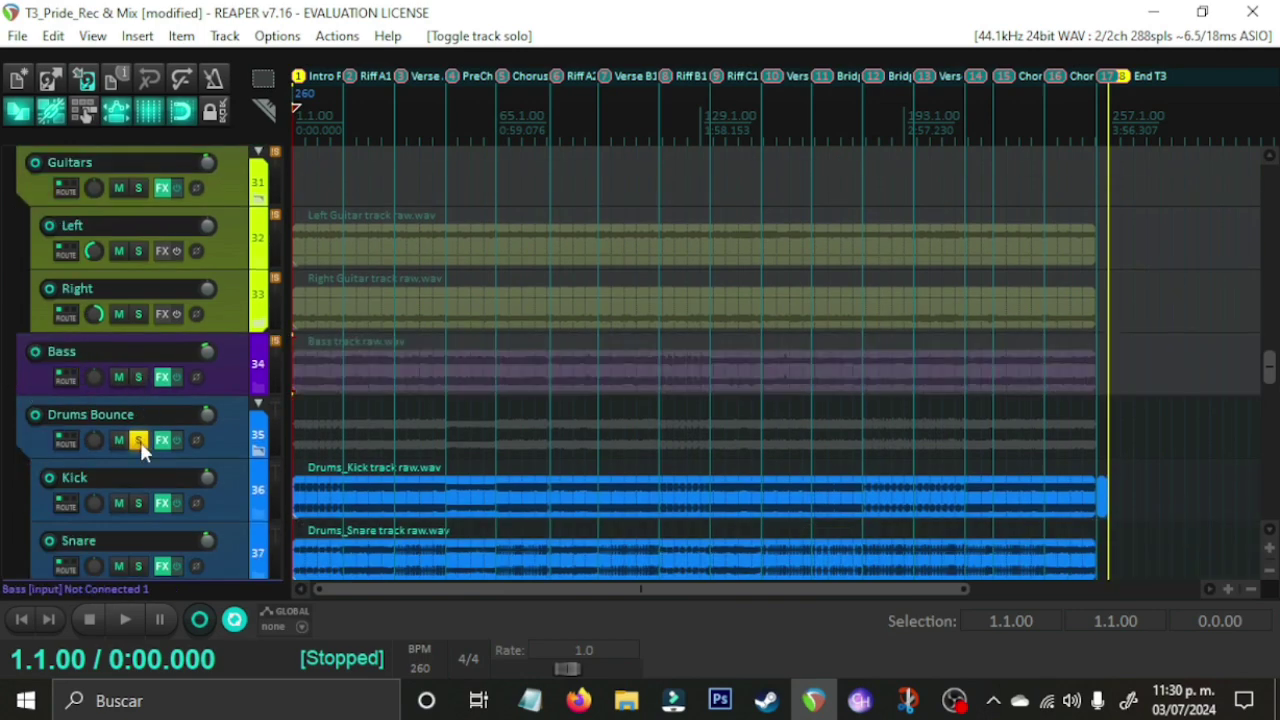
pyautogui.click(140, 441)
pyautogui.scroll(-4, 5, 430)
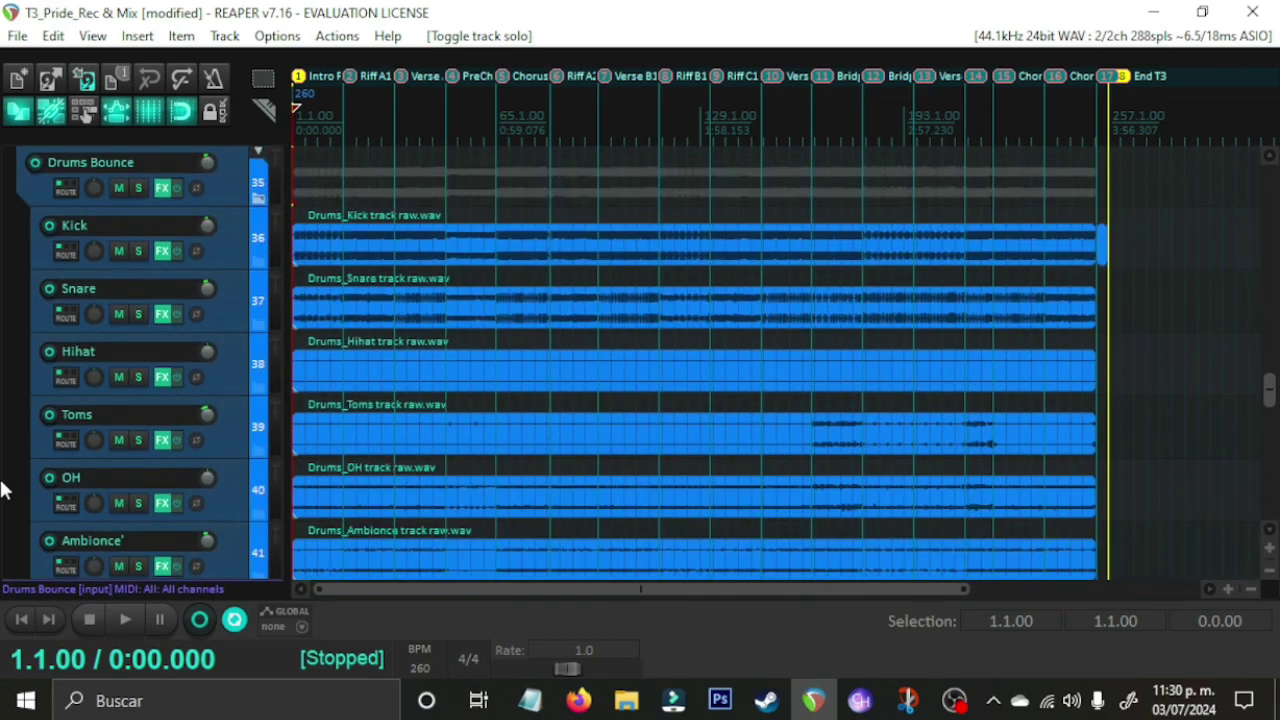
# Step: Collapse the Vocals folder so its child tracks are shown at small height
pyautogui.scroll(10, 3, 484)
pyautogui.scroll(6, 5, 480)
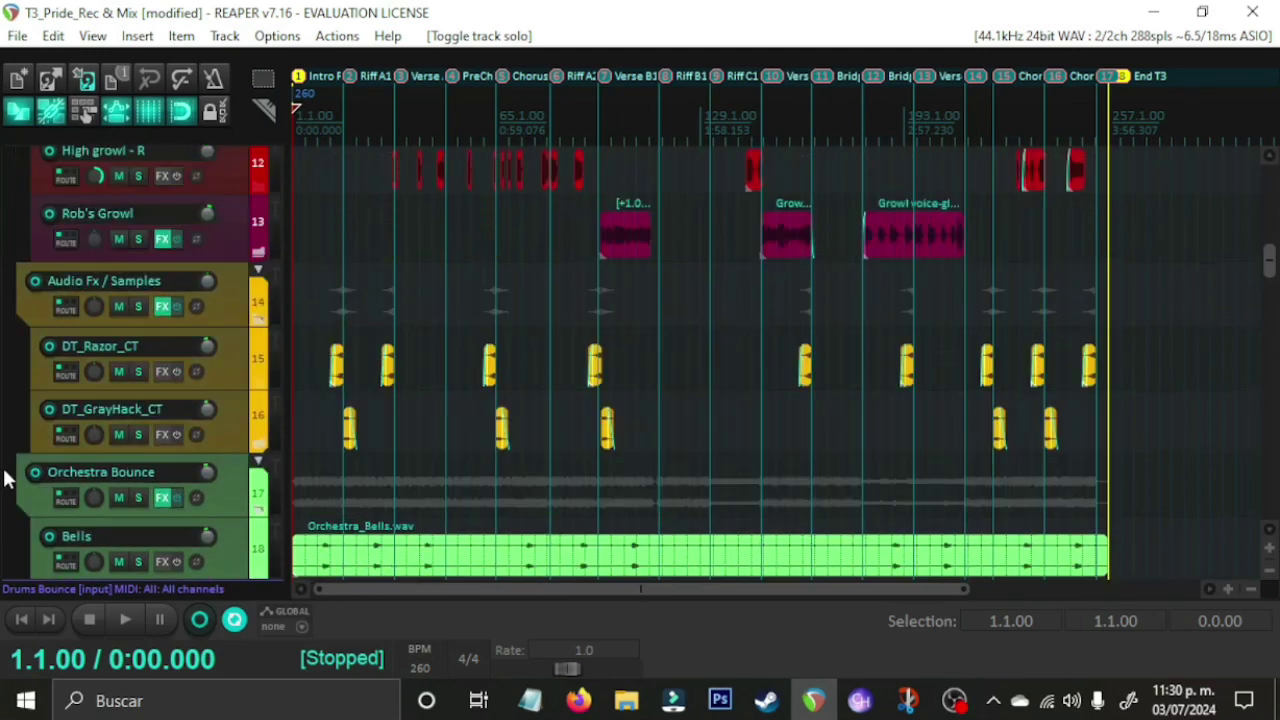
pyautogui.scroll(5, 5, 388)
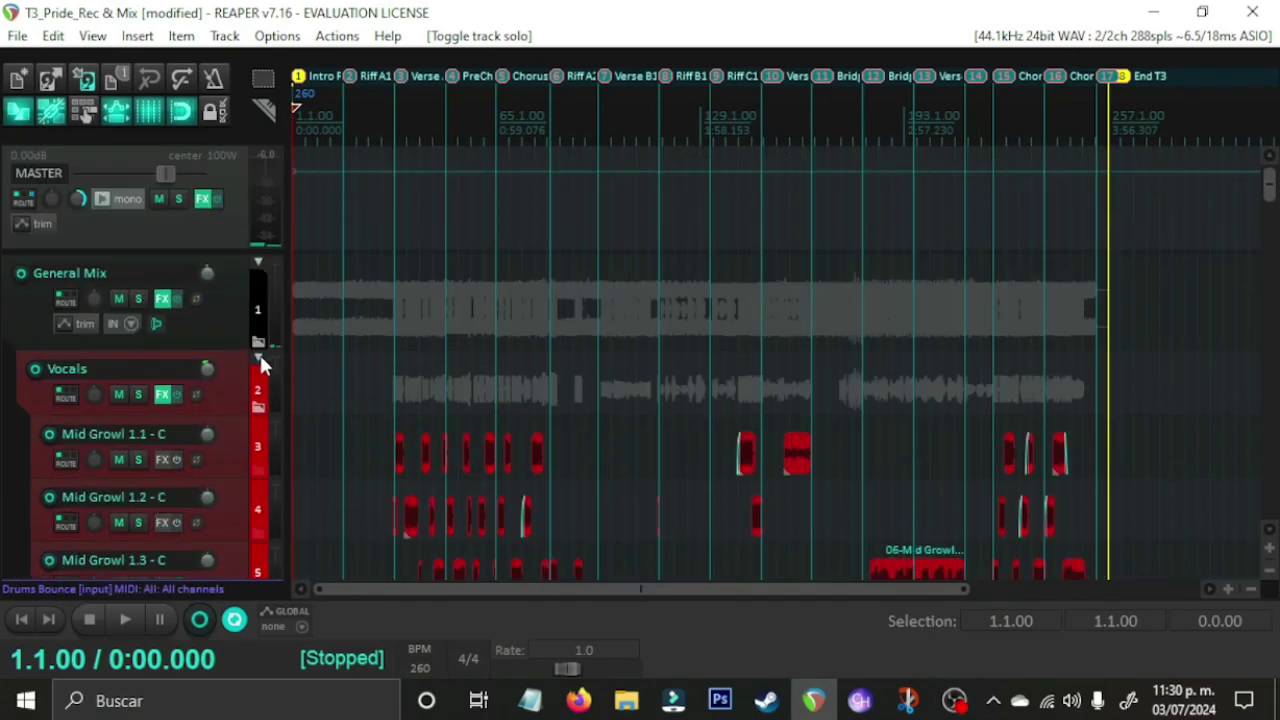
pyautogui.click(259, 356)
# Step: Collapse the Audio Fx / Samples and Orchestra Bounce folders so their child tracks are shown at small height
pyautogui.scroll(-3, 3, 400)
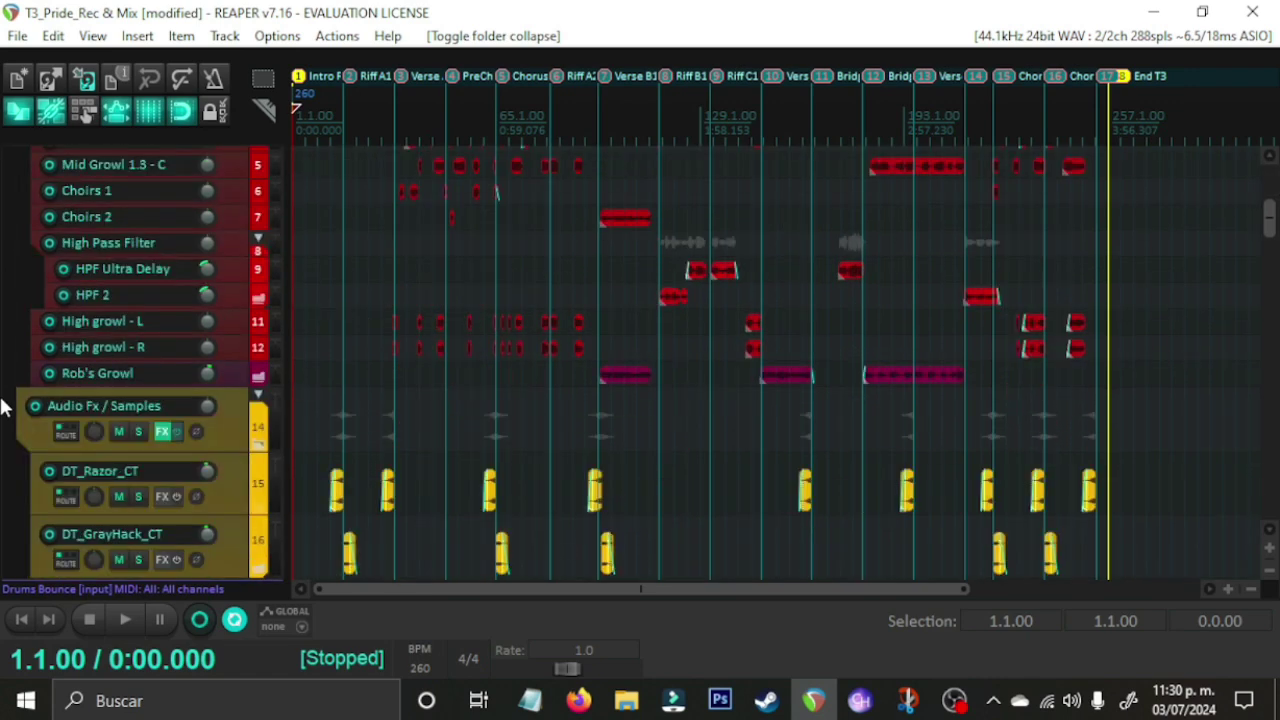
pyautogui.scroll(-5, 5, 406)
pyautogui.scroll(3, 9, 371)
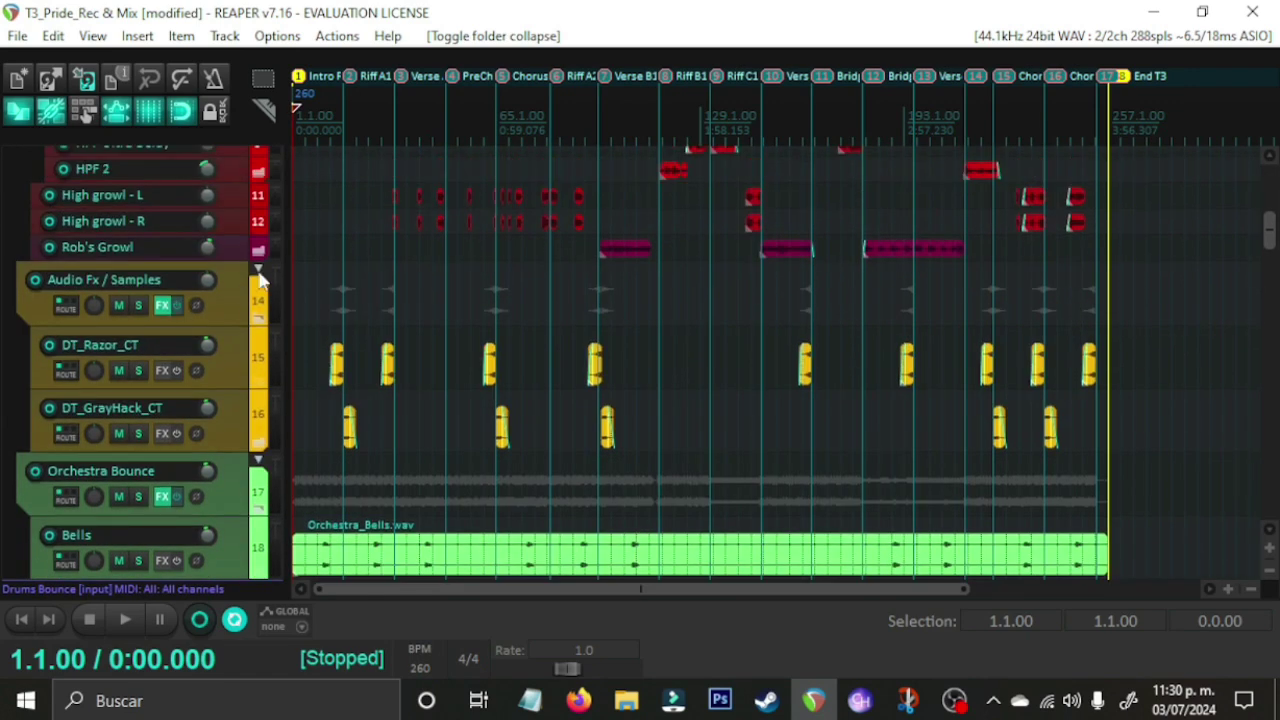
pyautogui.click(258, 270)
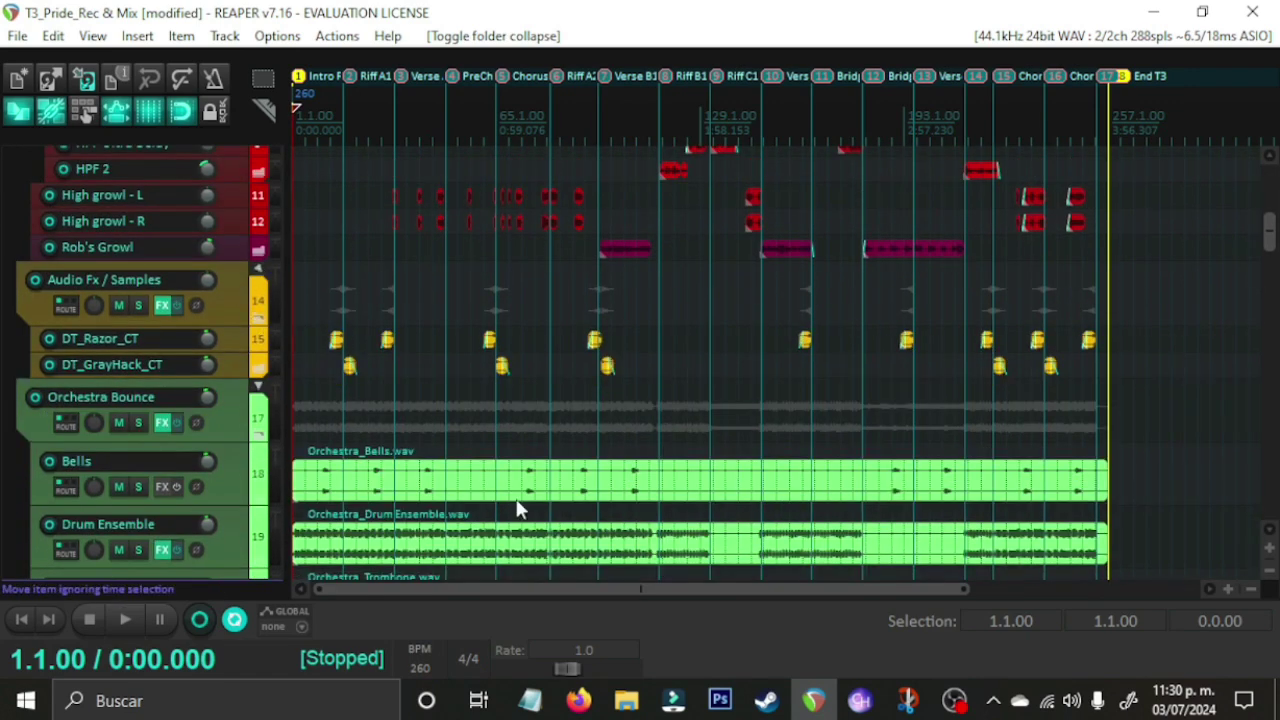
pyautogui.scroll(-3, 6, 343)
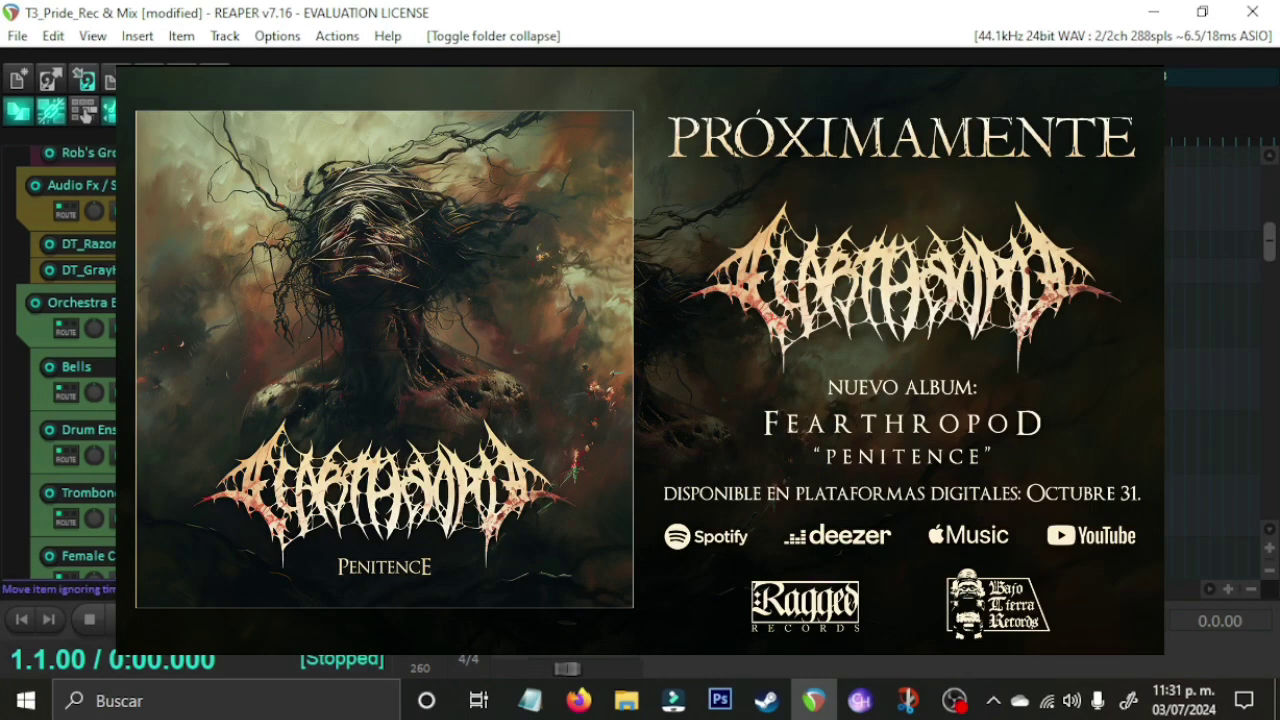
# Step: Collapse the Solo Guitar folder's child tracks to thin strips and the Guitars folder's to small height
pyautogui.scroll(-3, 267, 380)
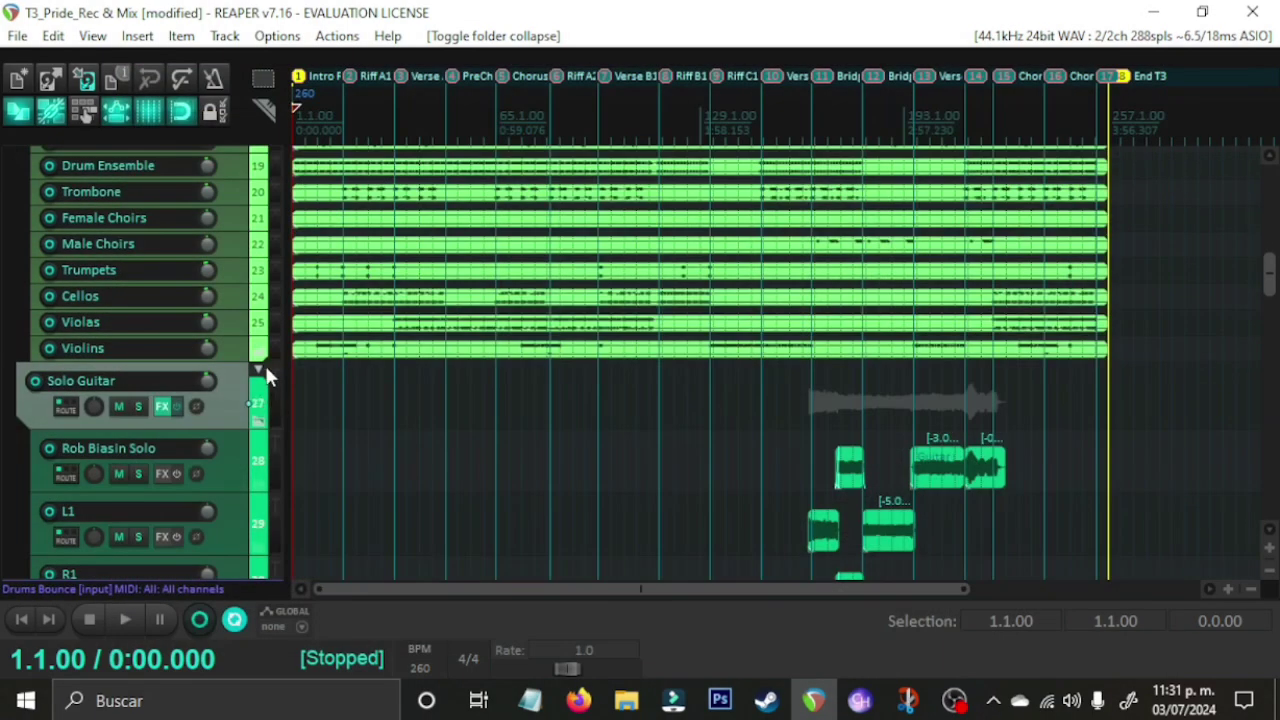
pyautogui.click(259, 370)
pyautogui.scroll(-3, 185, 339)
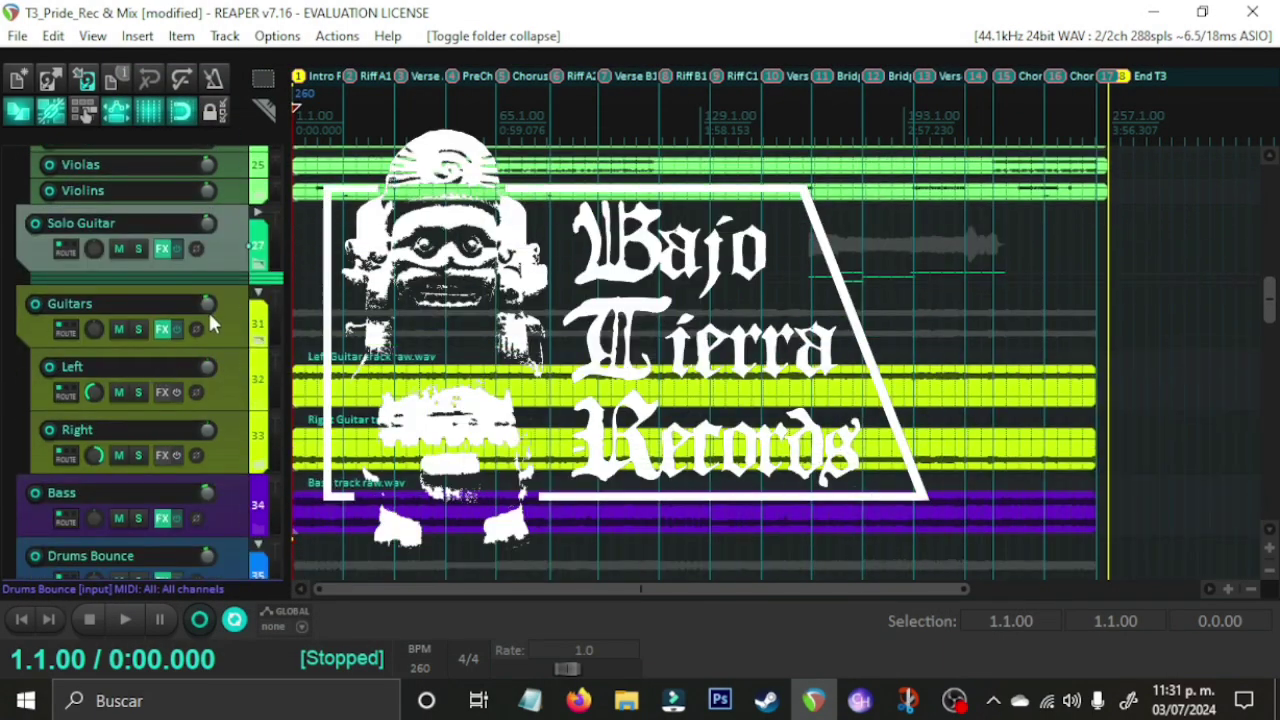
pyautogui.click(258, 293)
pyautogui.scroll(-1, 12, 390)
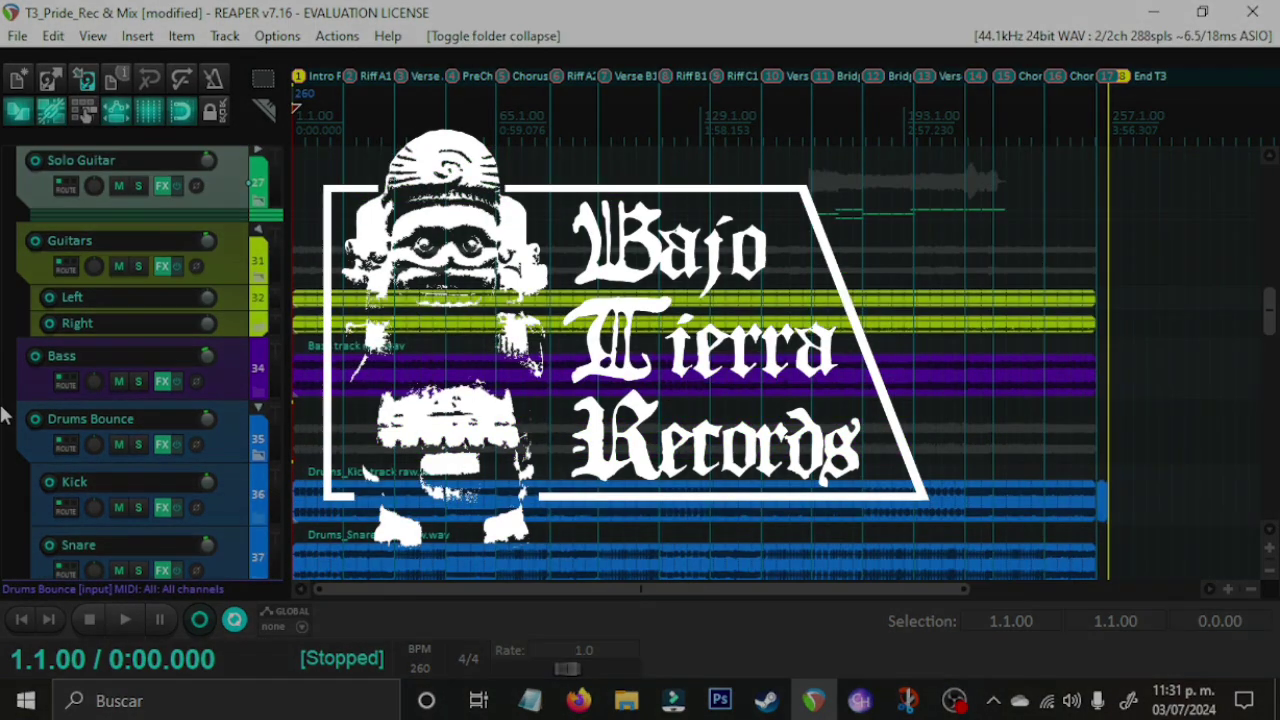